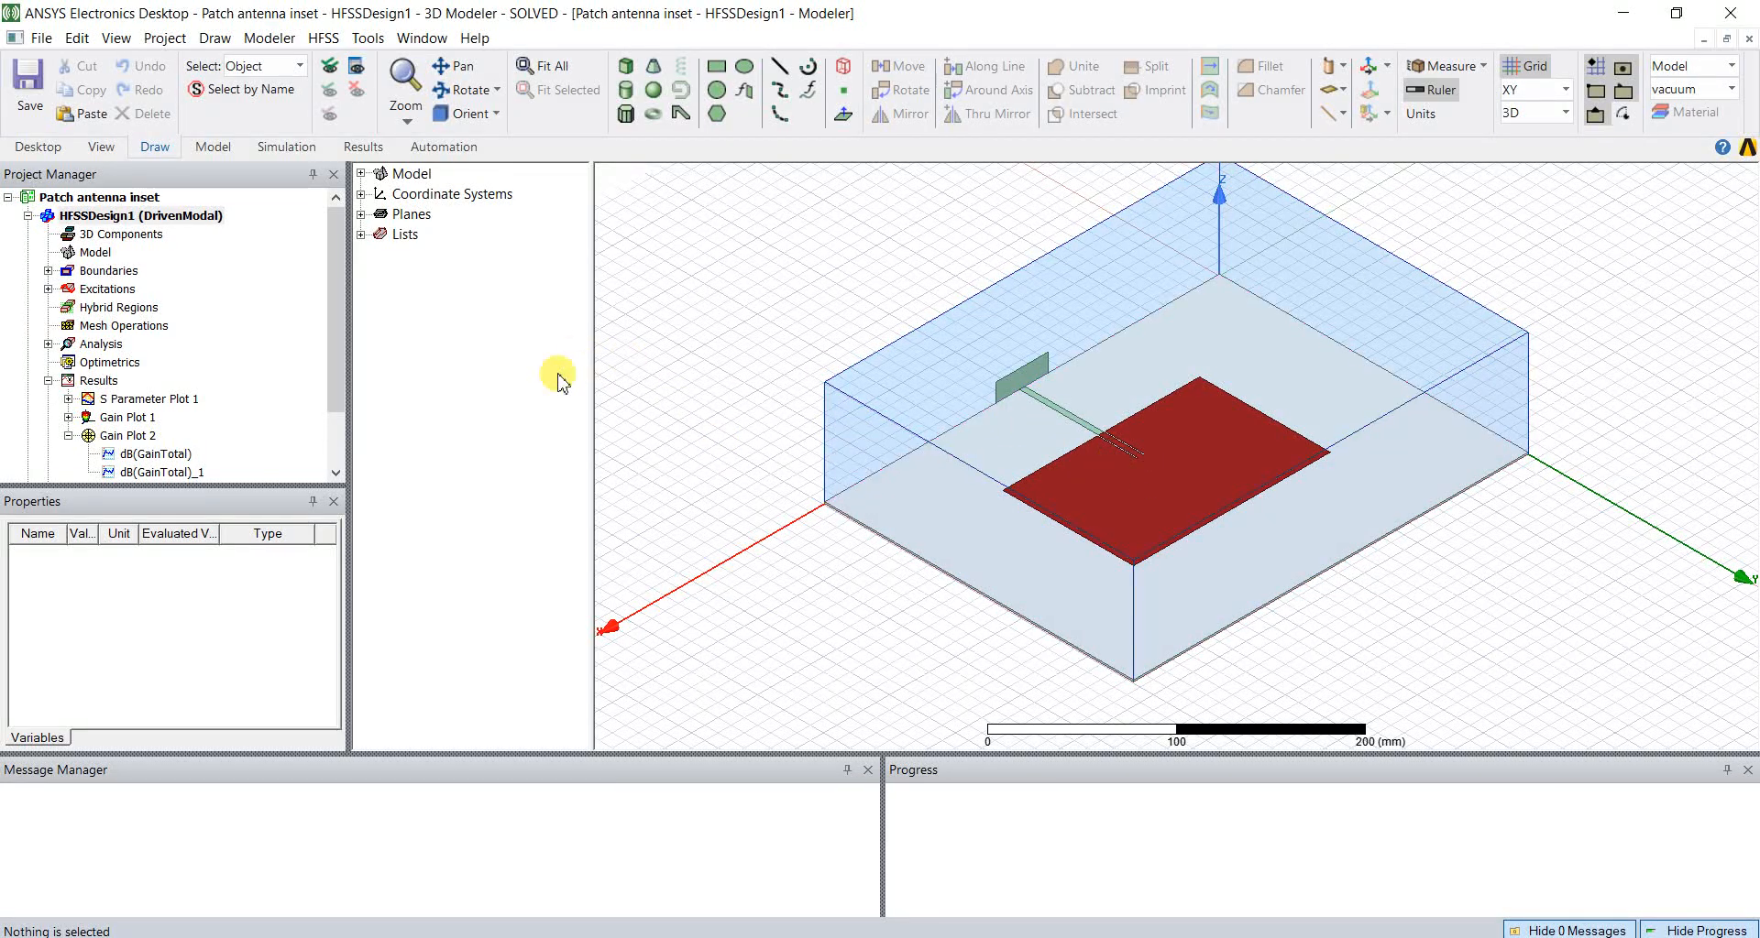
Step: Review S Parameter Plot 1, Gain Plot 1 and Gain Plot 2 of the solved patch antenna, ending back at its 3D model
double_click(167, 401)
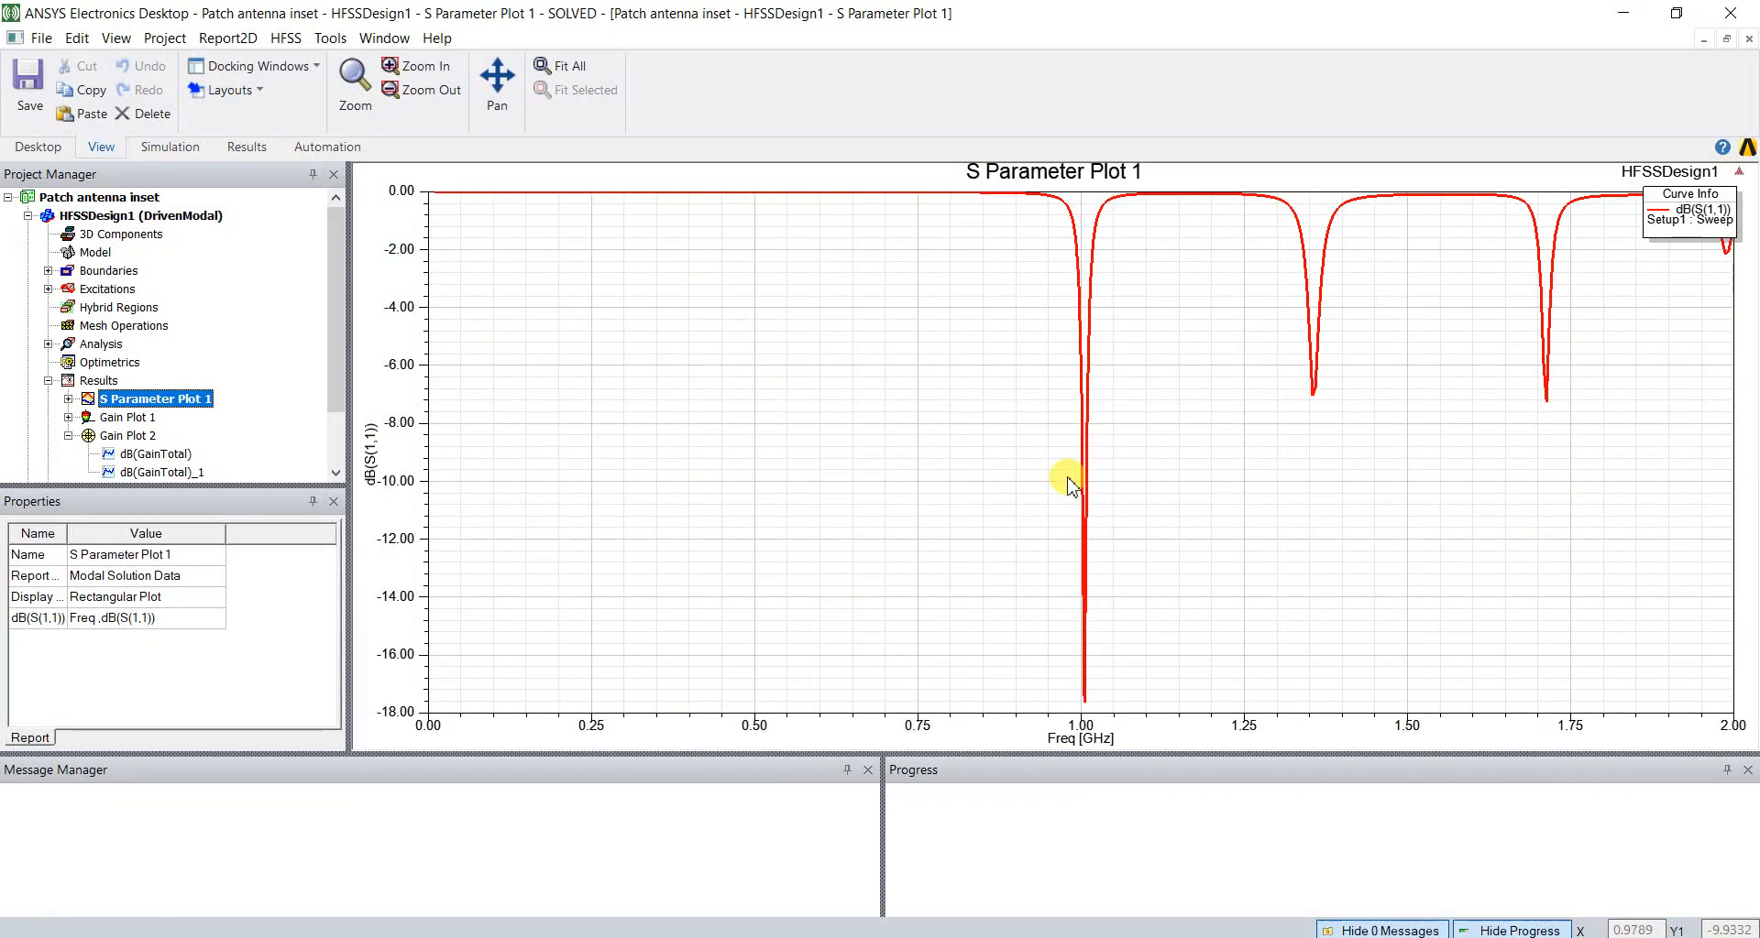
double_click(128, 418)
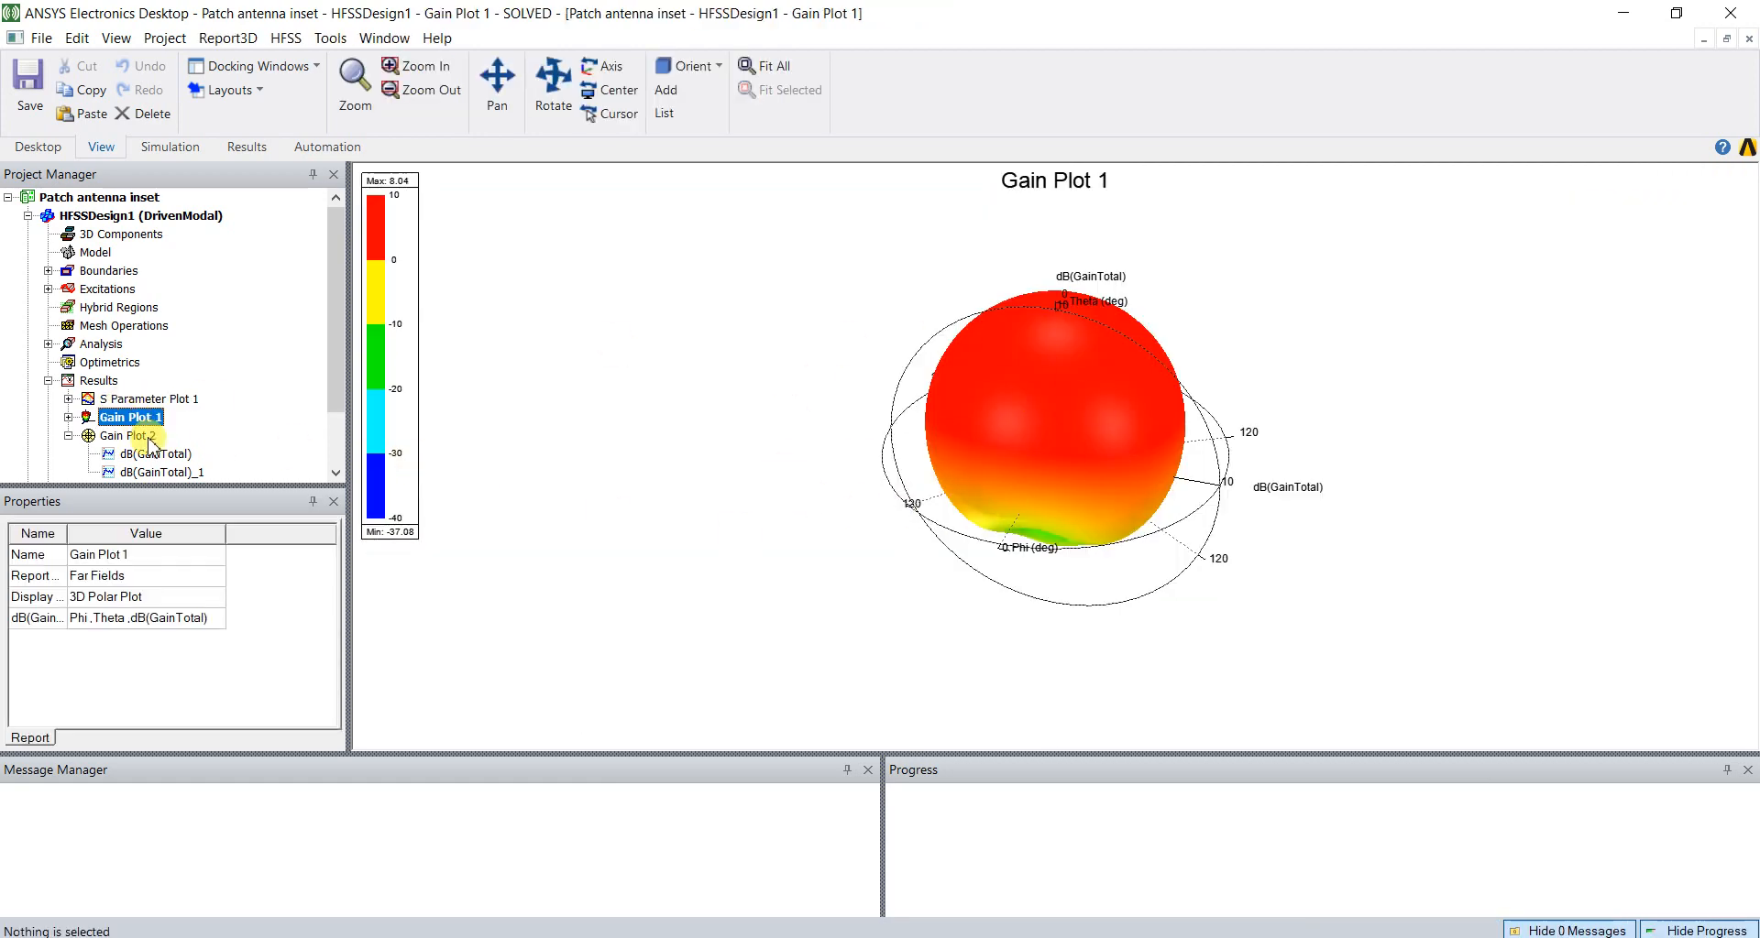
left_click(128, 437)
double_click(129, 439)
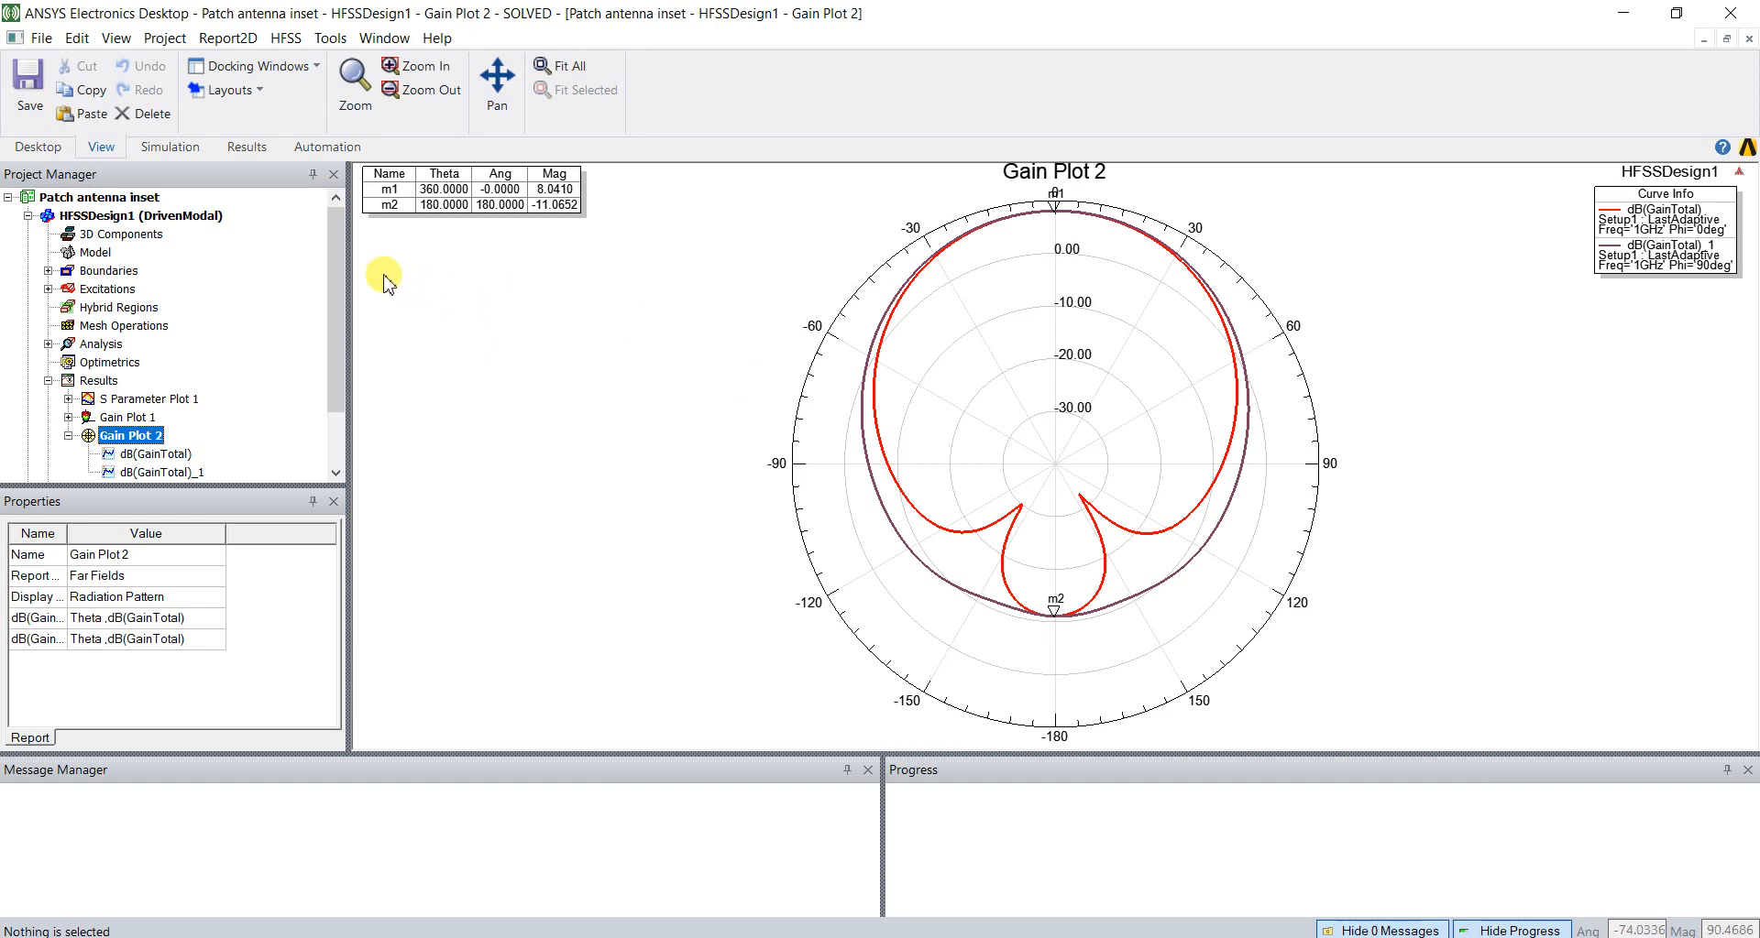
double_click(206, 217)
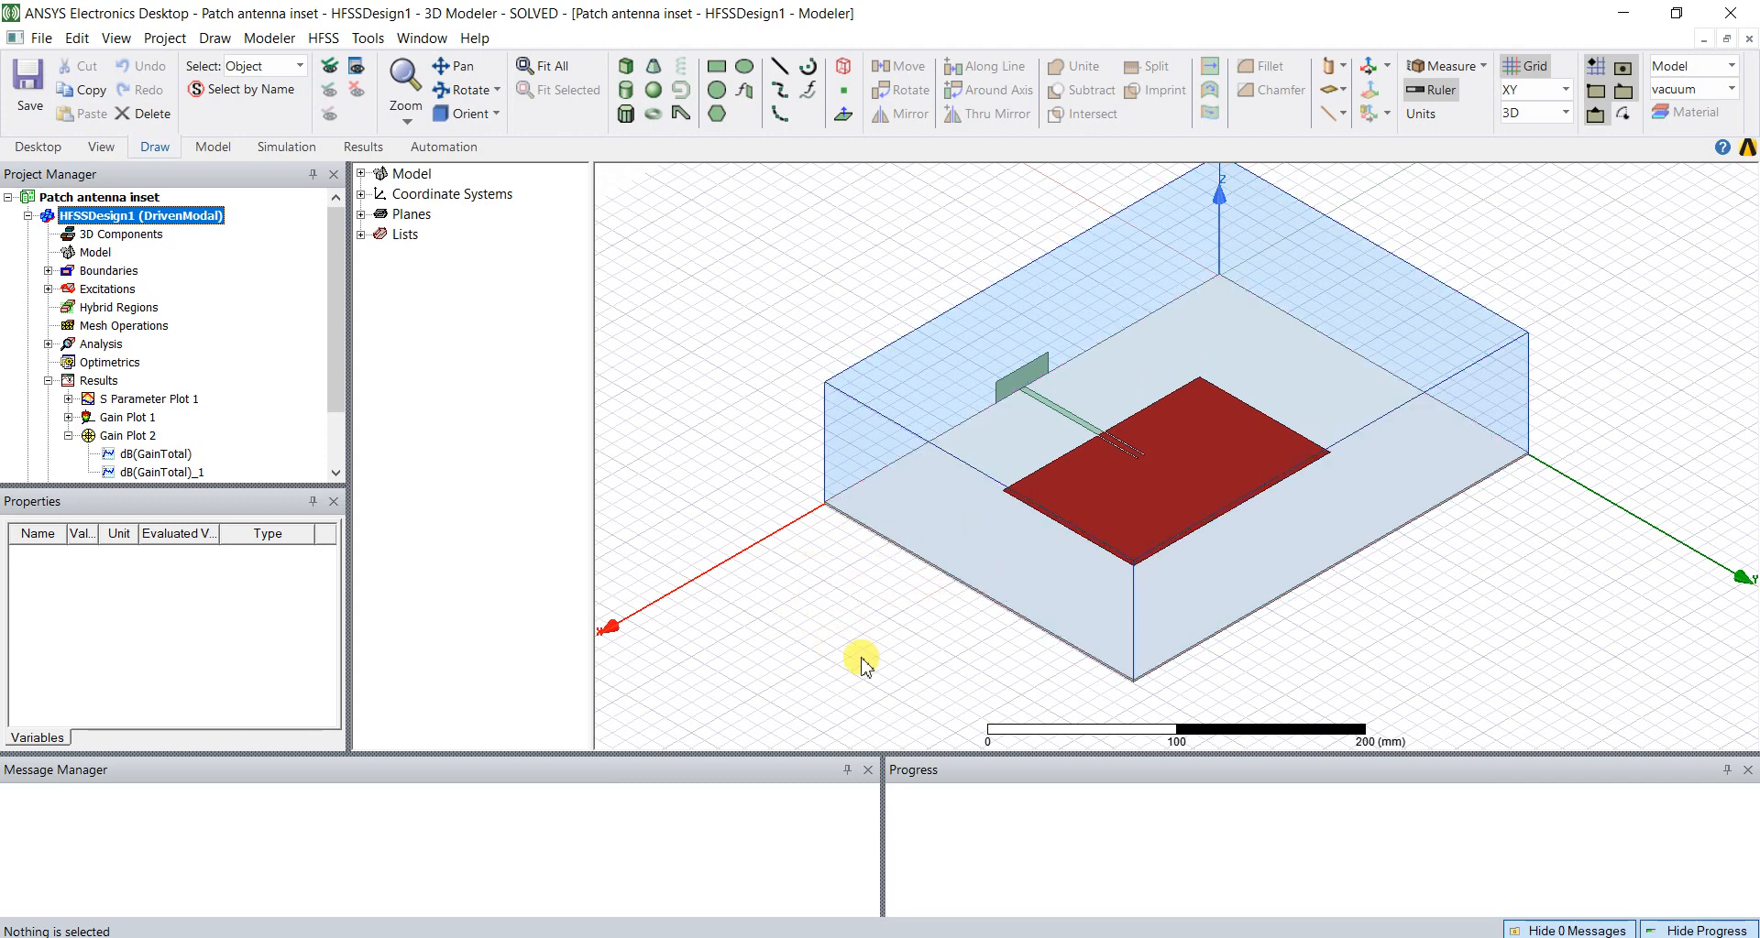
Step: Examine the coordinates and radiation volume dimensions in the Arreglo 2x1 layout image, switching to the photo viewer and back to the HFSS model
left_click(1274, 937)
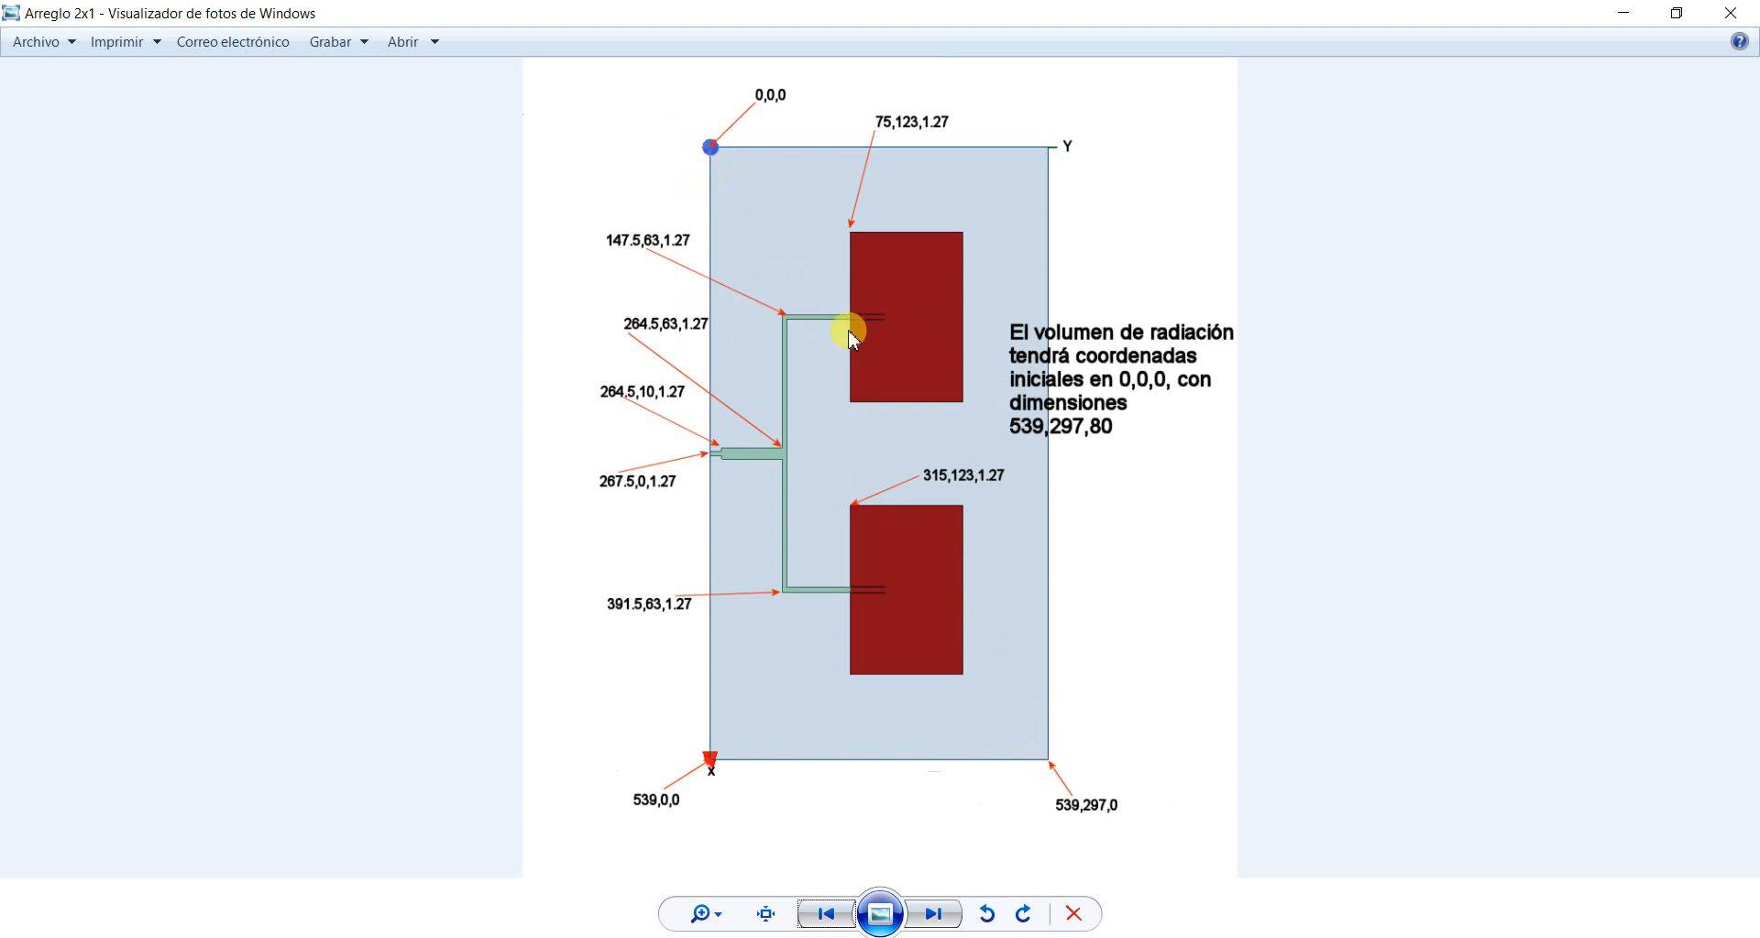
left_click(1621, 13)
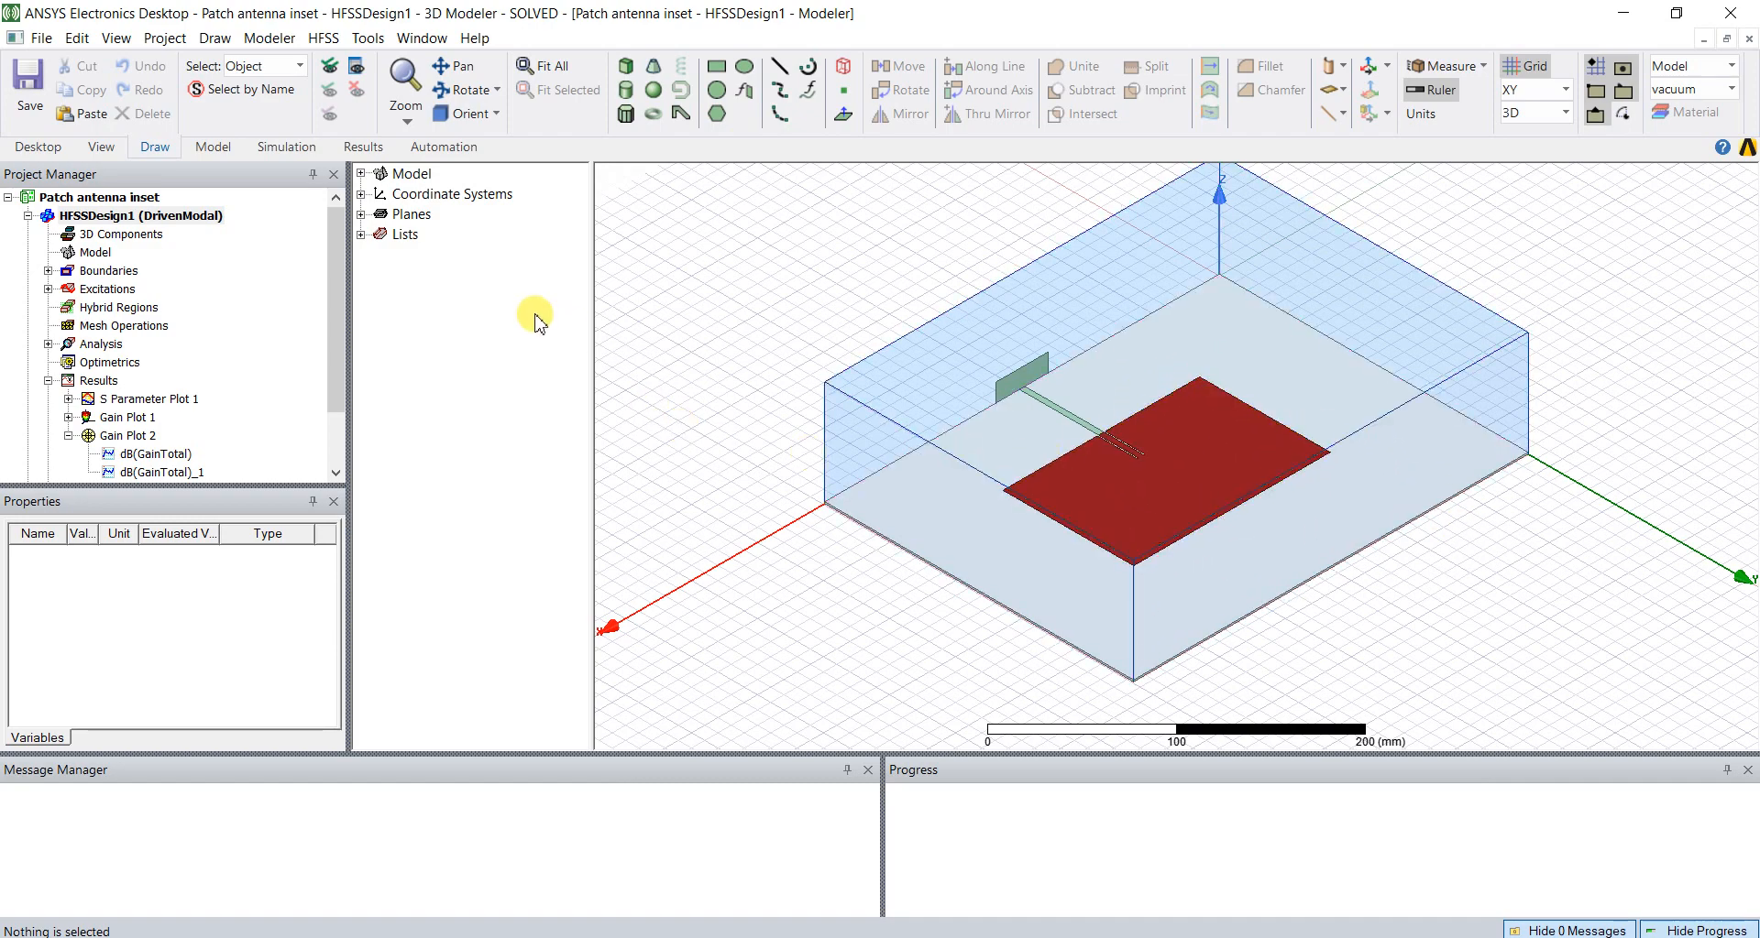
Step: Save the project under the new name "Parche en arreglo de 2x1"
left_click(42, 38)
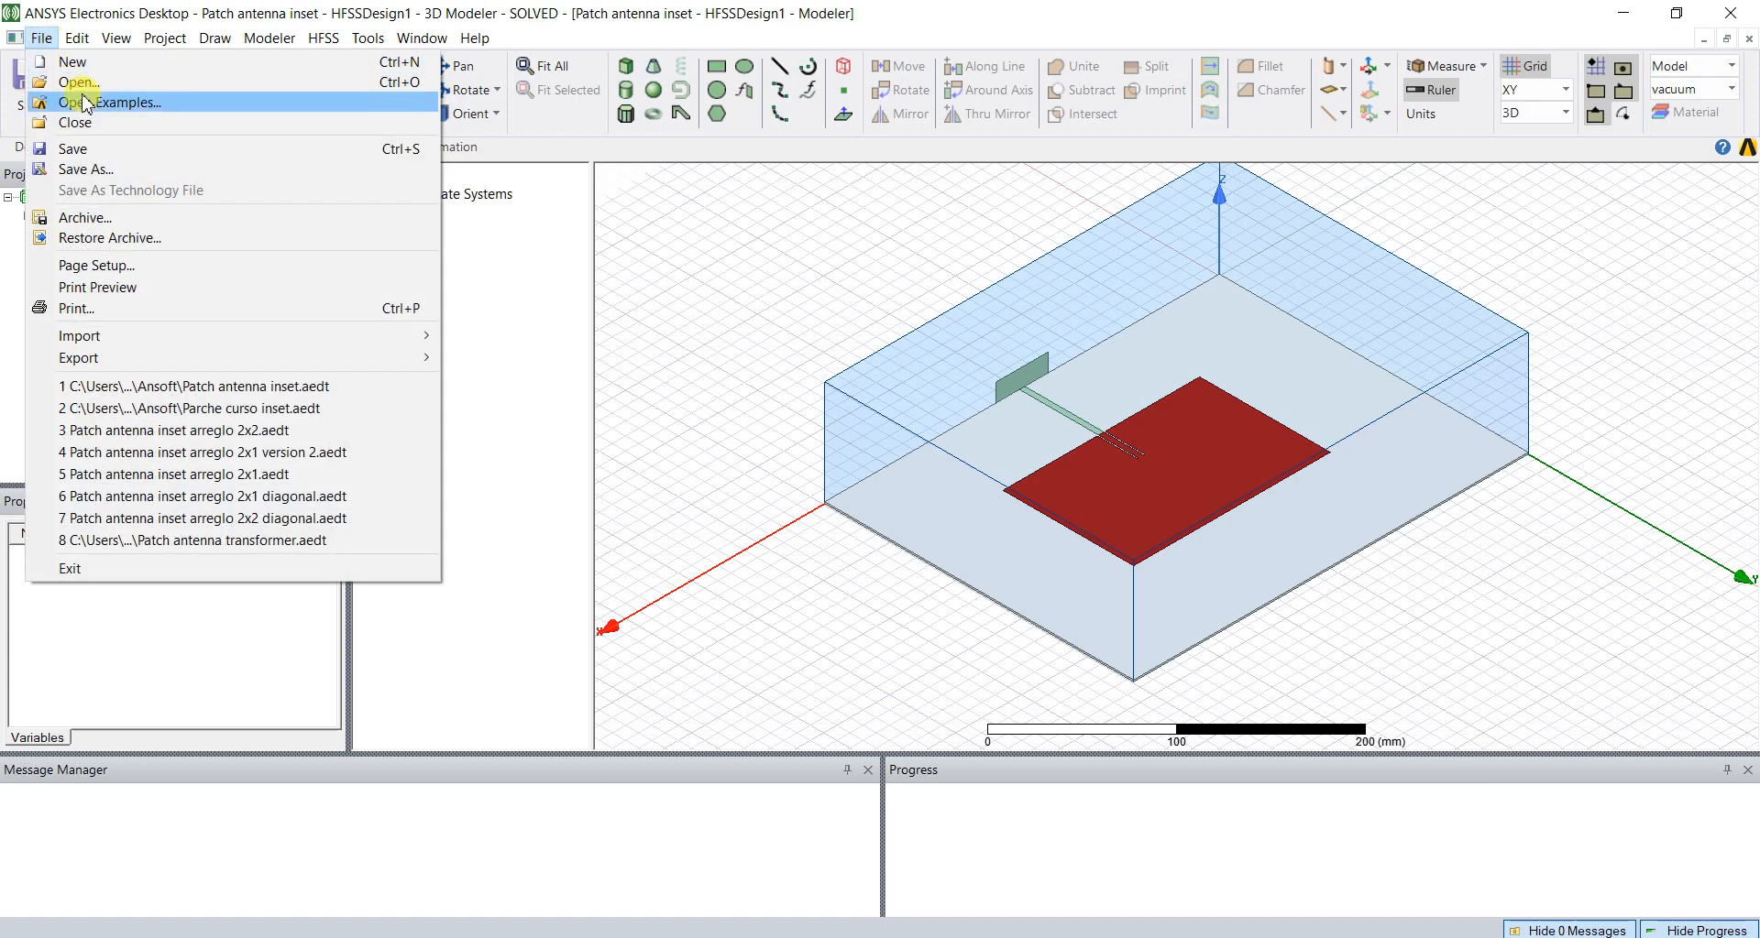
left_click(120, 173)
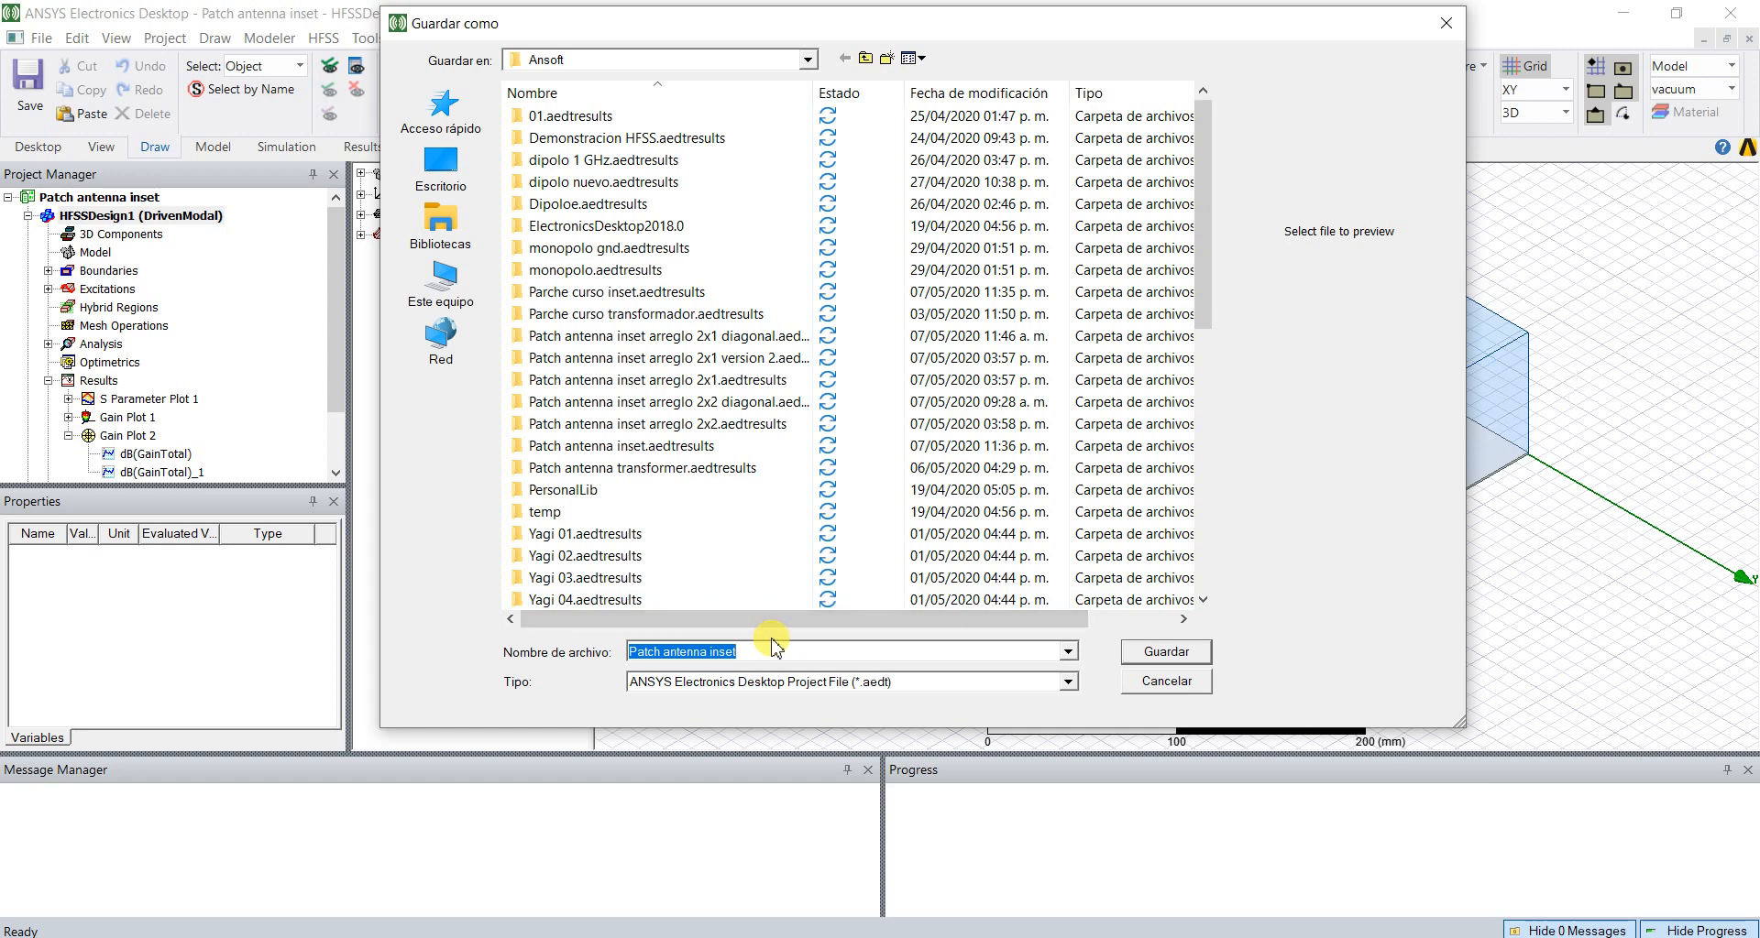
type("Parche en arreglo de 2x1")
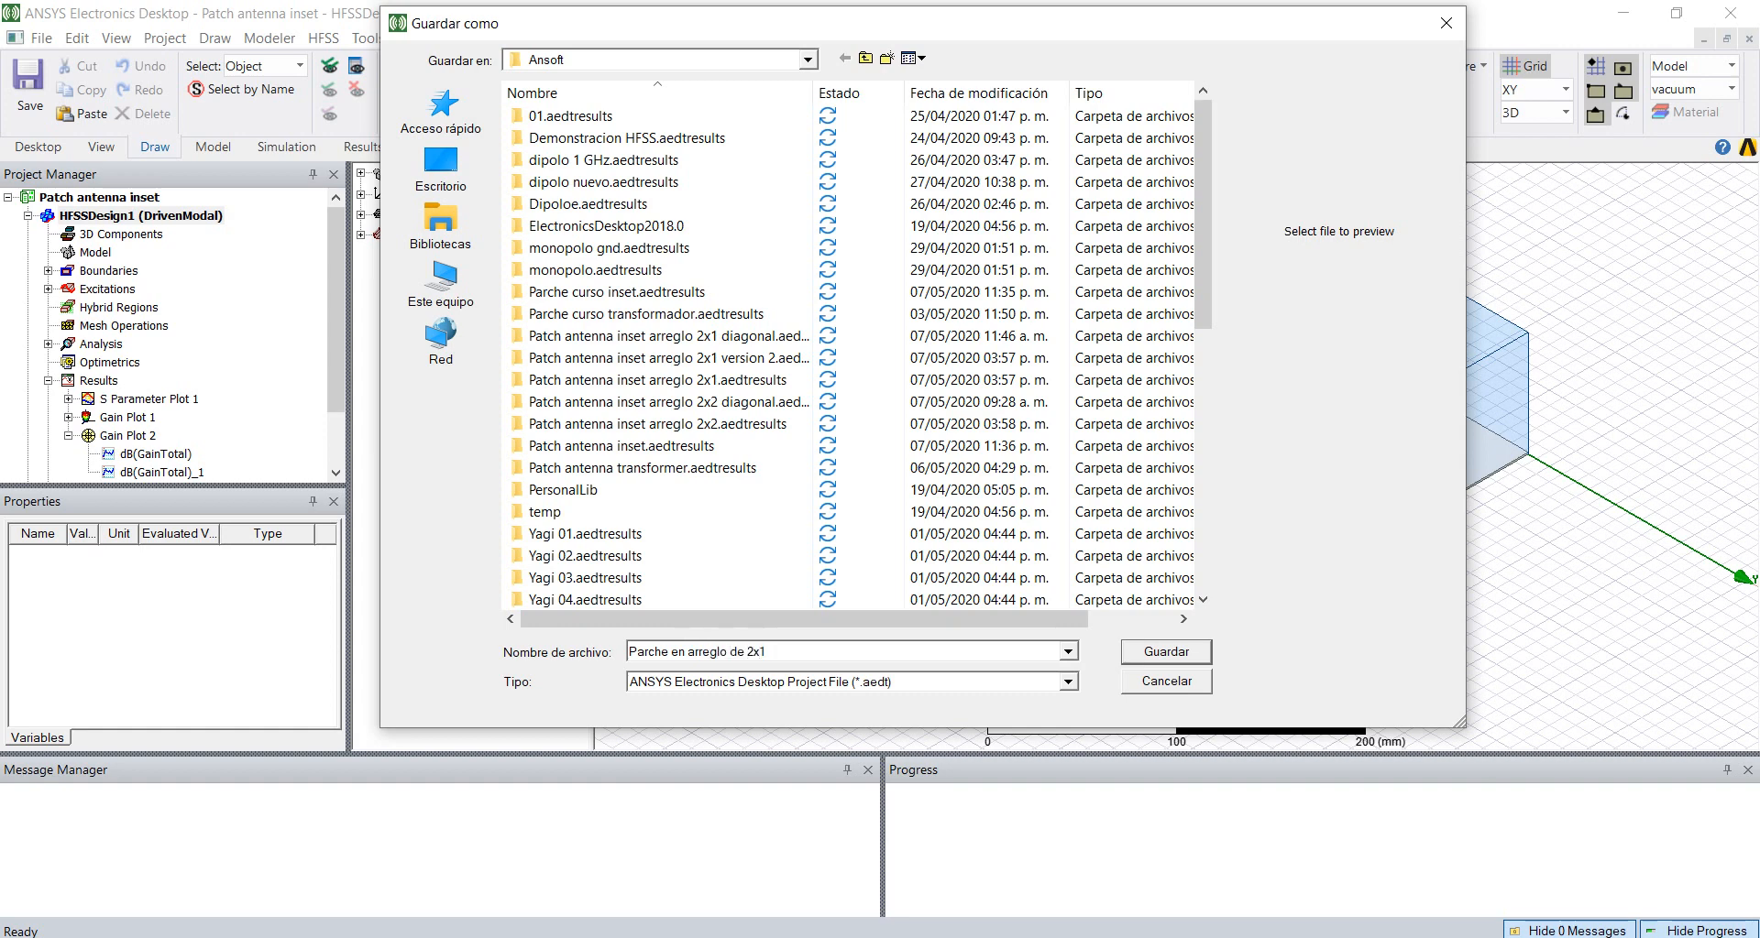
key("Return")
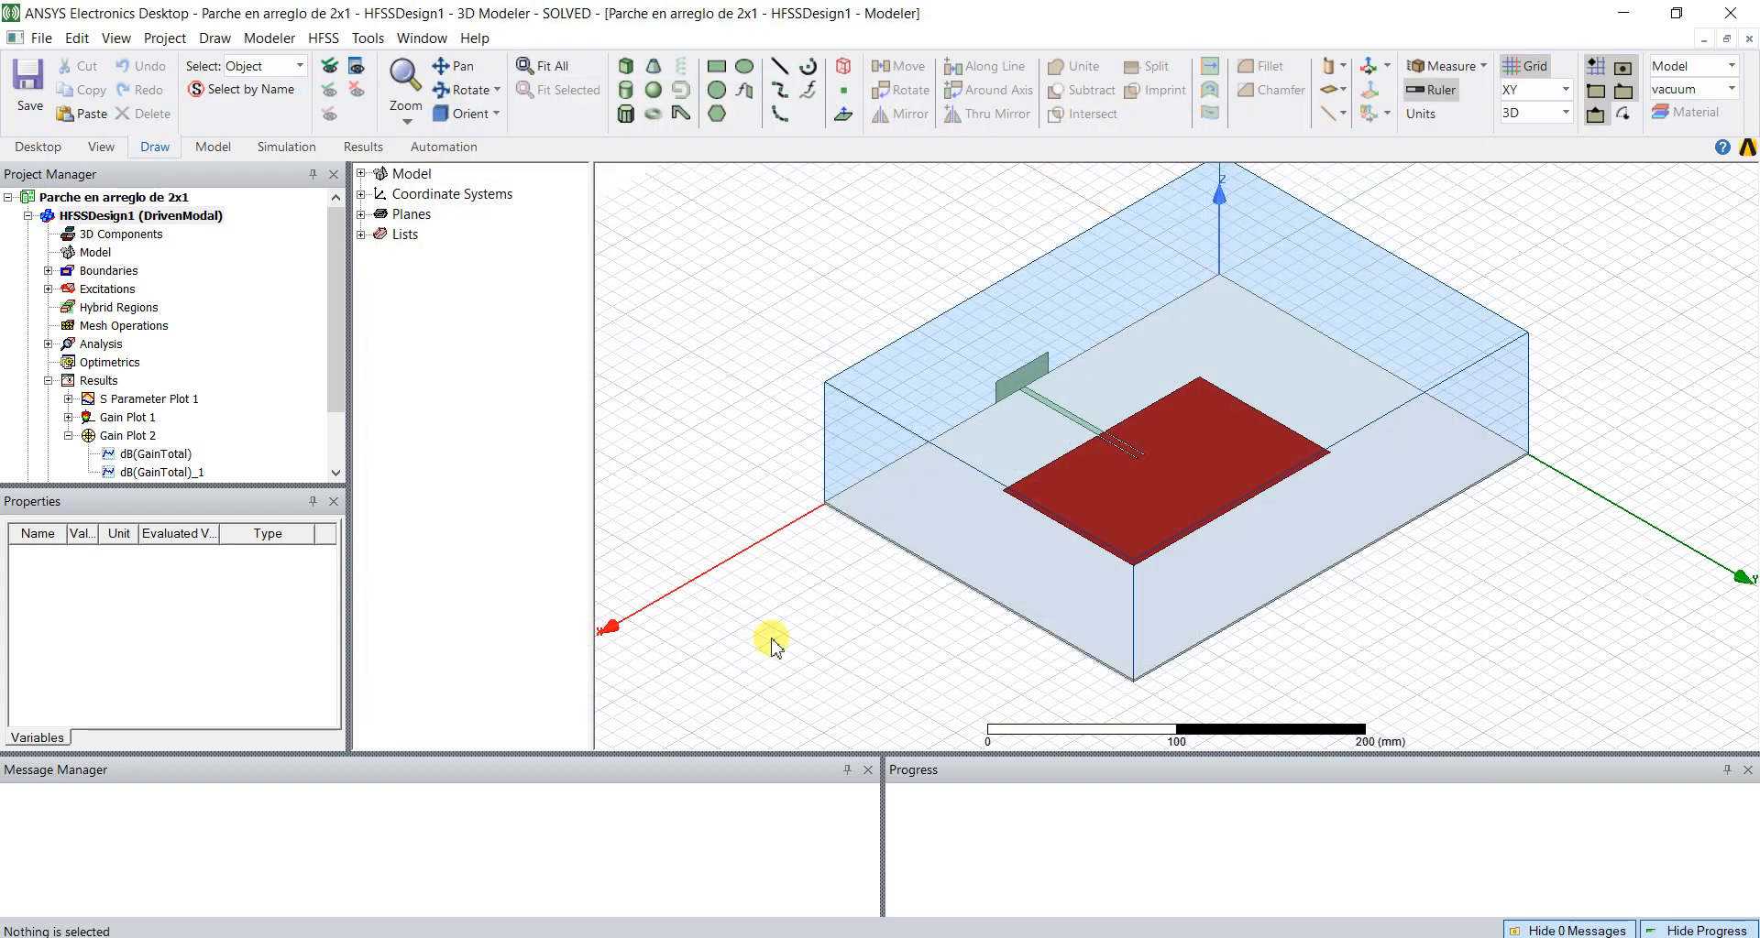
Step: Duplicate the Sustrato, Aire, alimentacion, GND and Parche objects in place by copying and pasting them
left_click(359, 173)
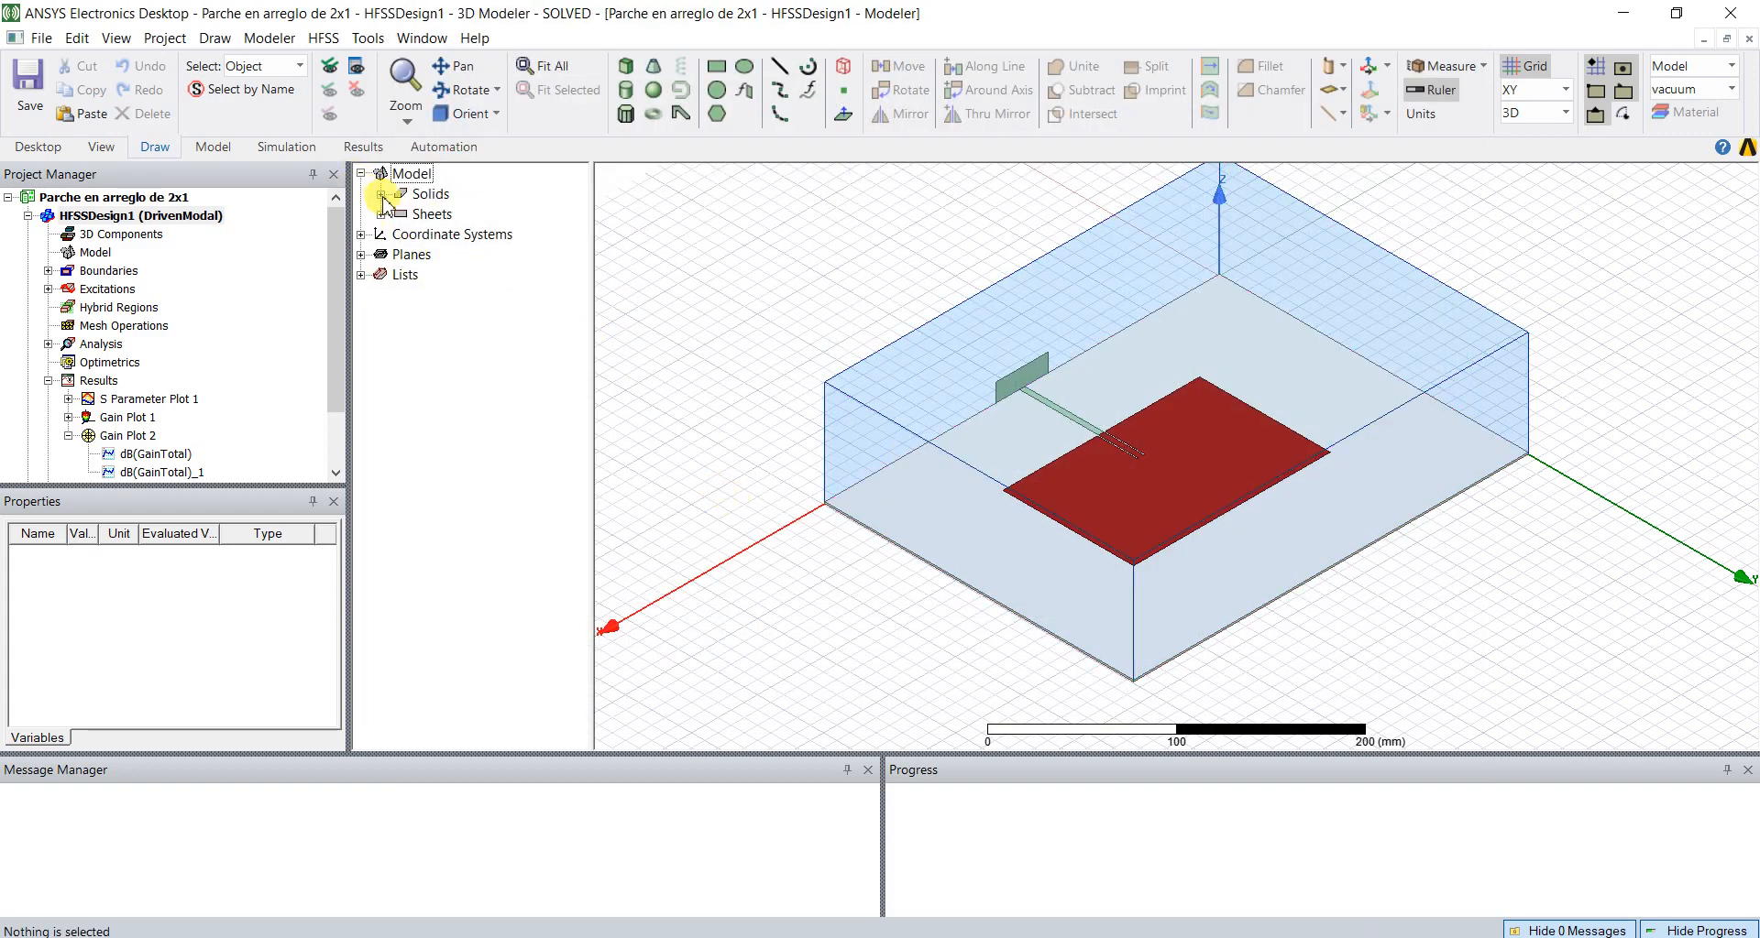
left_click(380, 193)
left_click(400, 214)
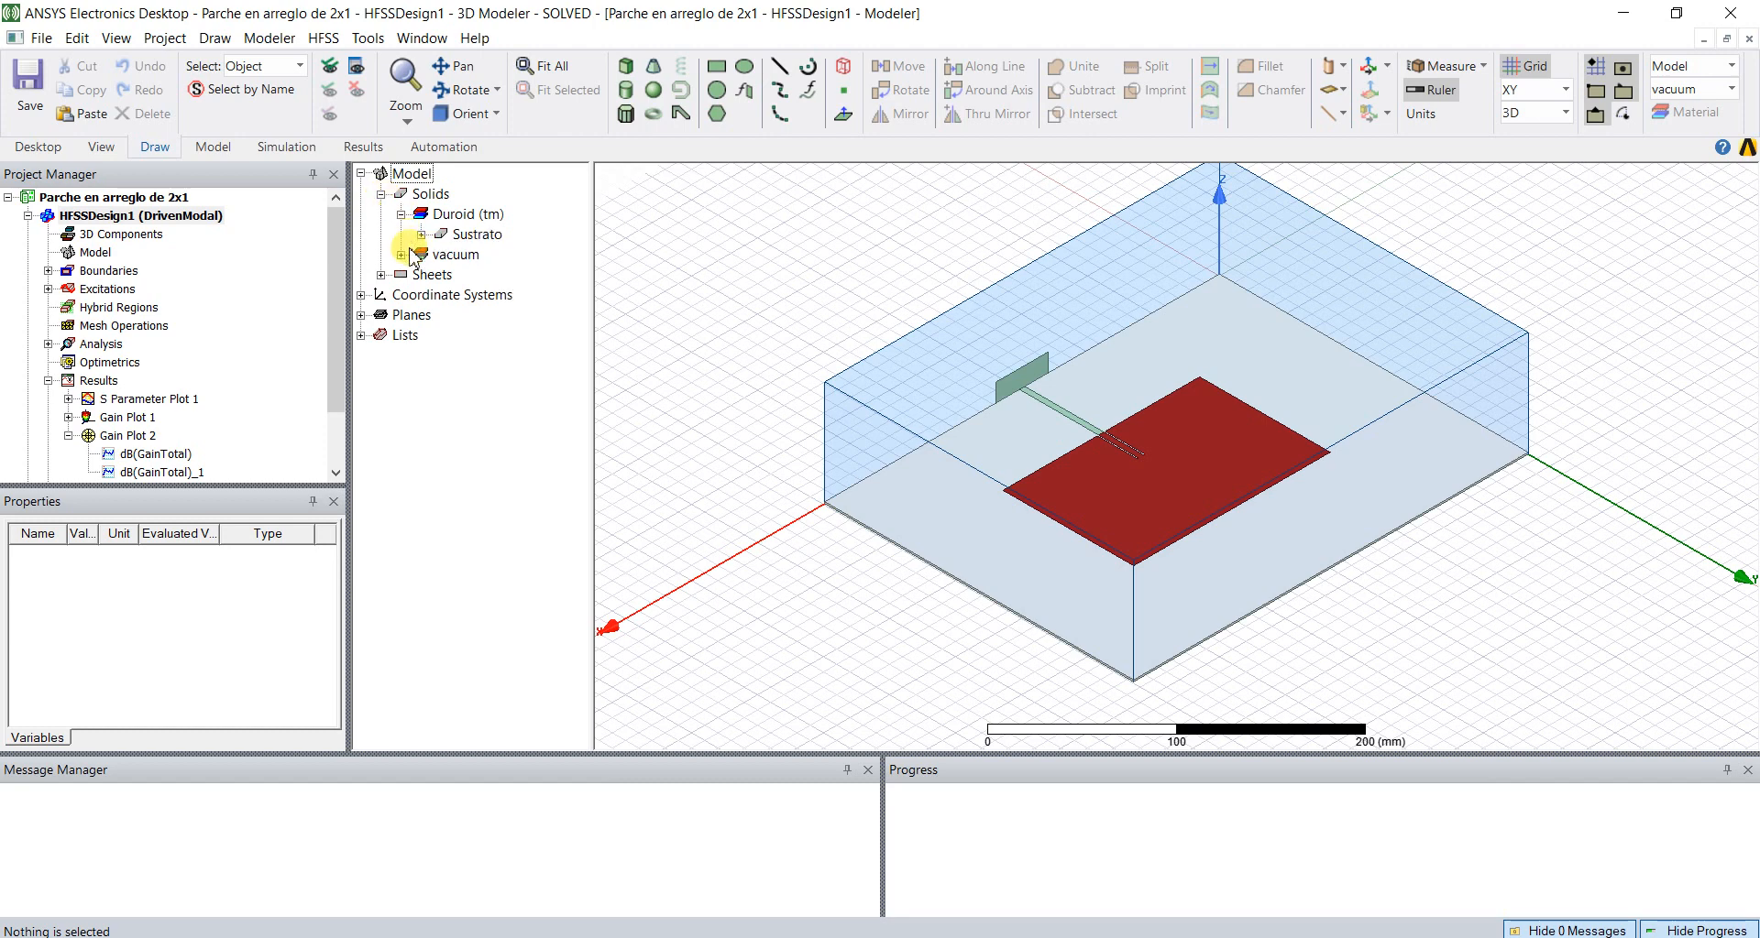
left_click(401, 254)
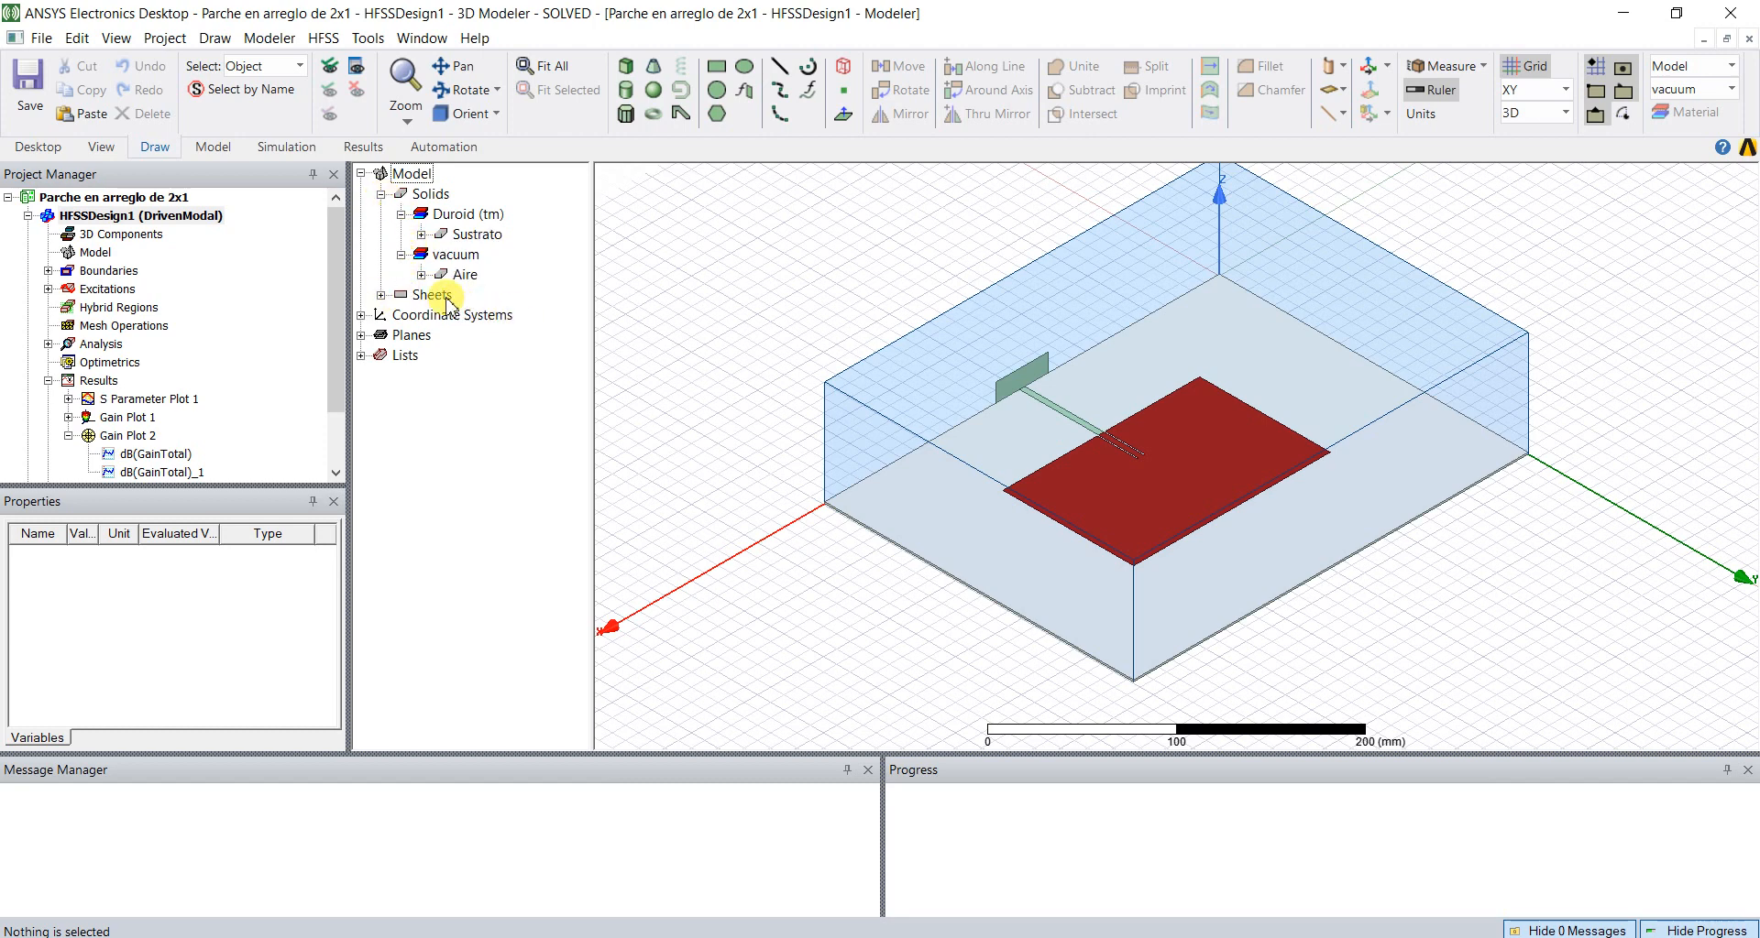
left_click(381, 294)
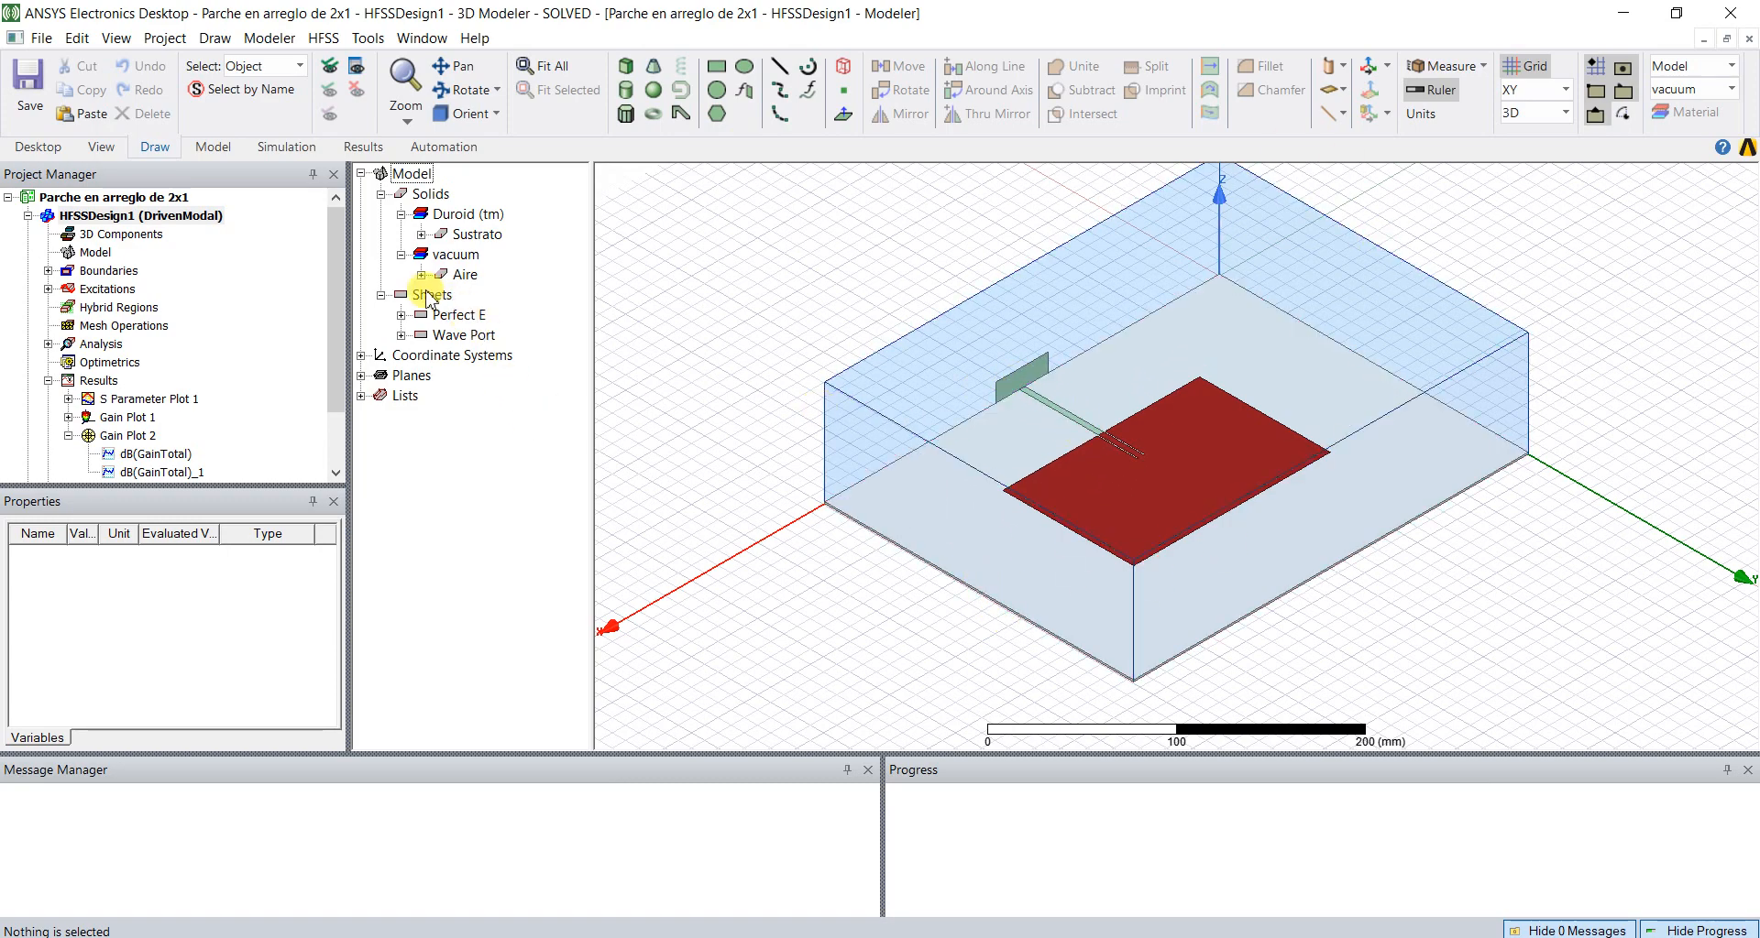
left_click(402, 315)
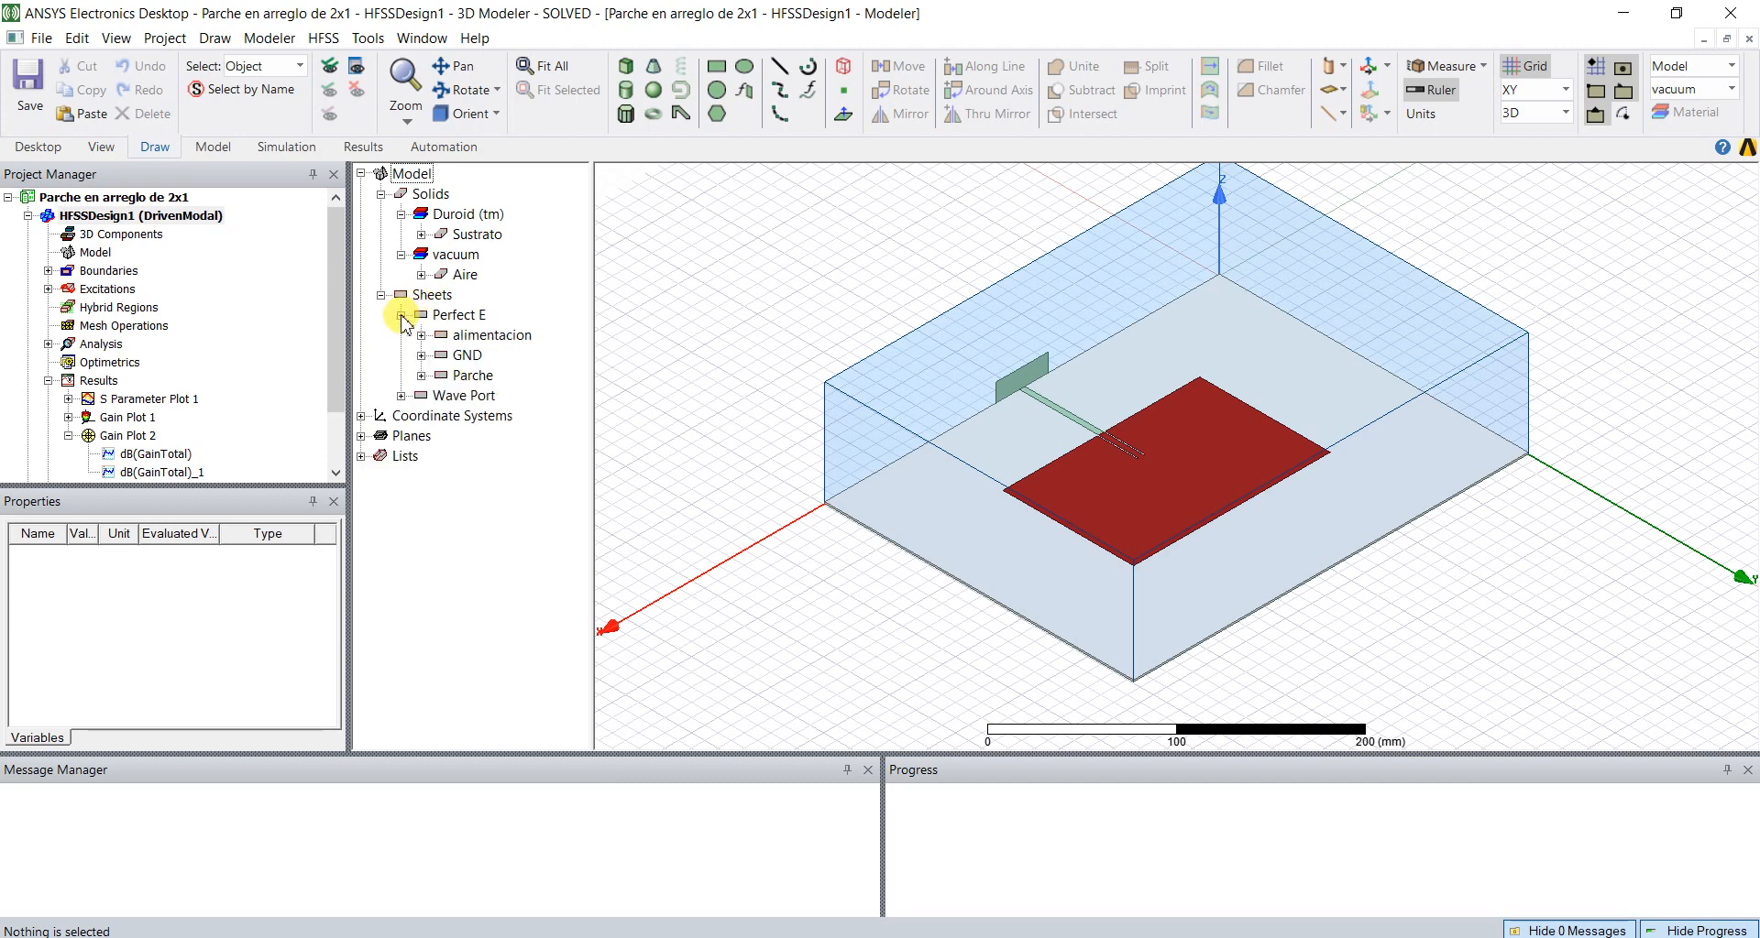
left_click(478, 235)
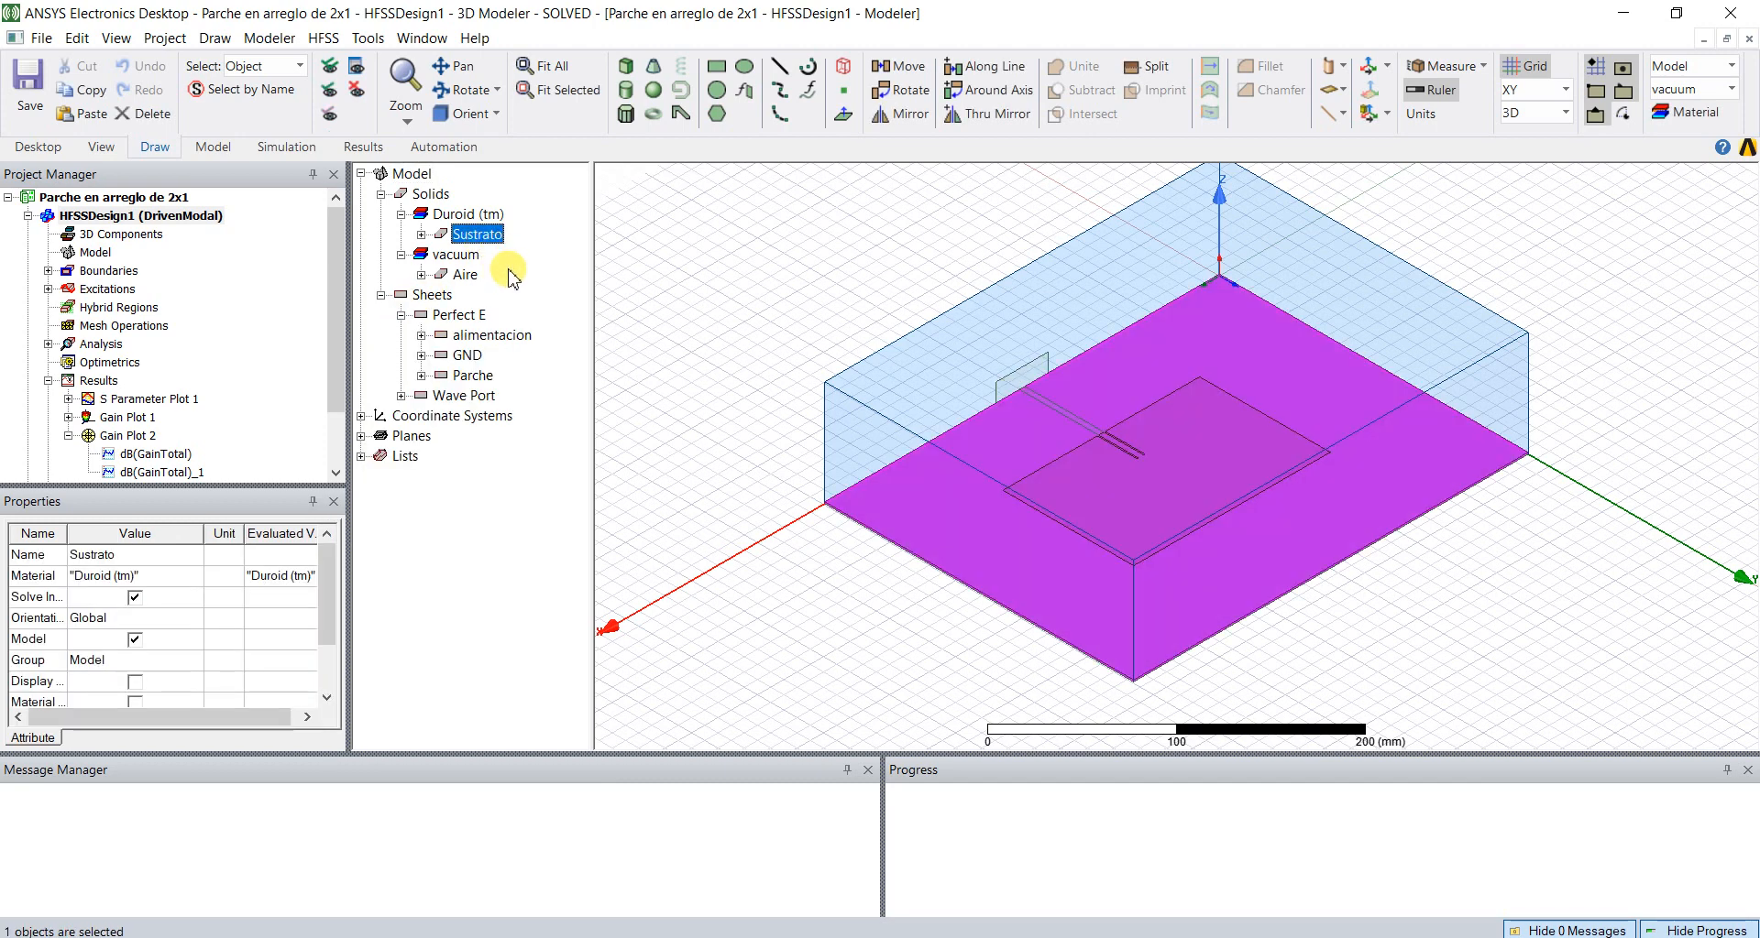
left_click(465, 275, "ctrl")
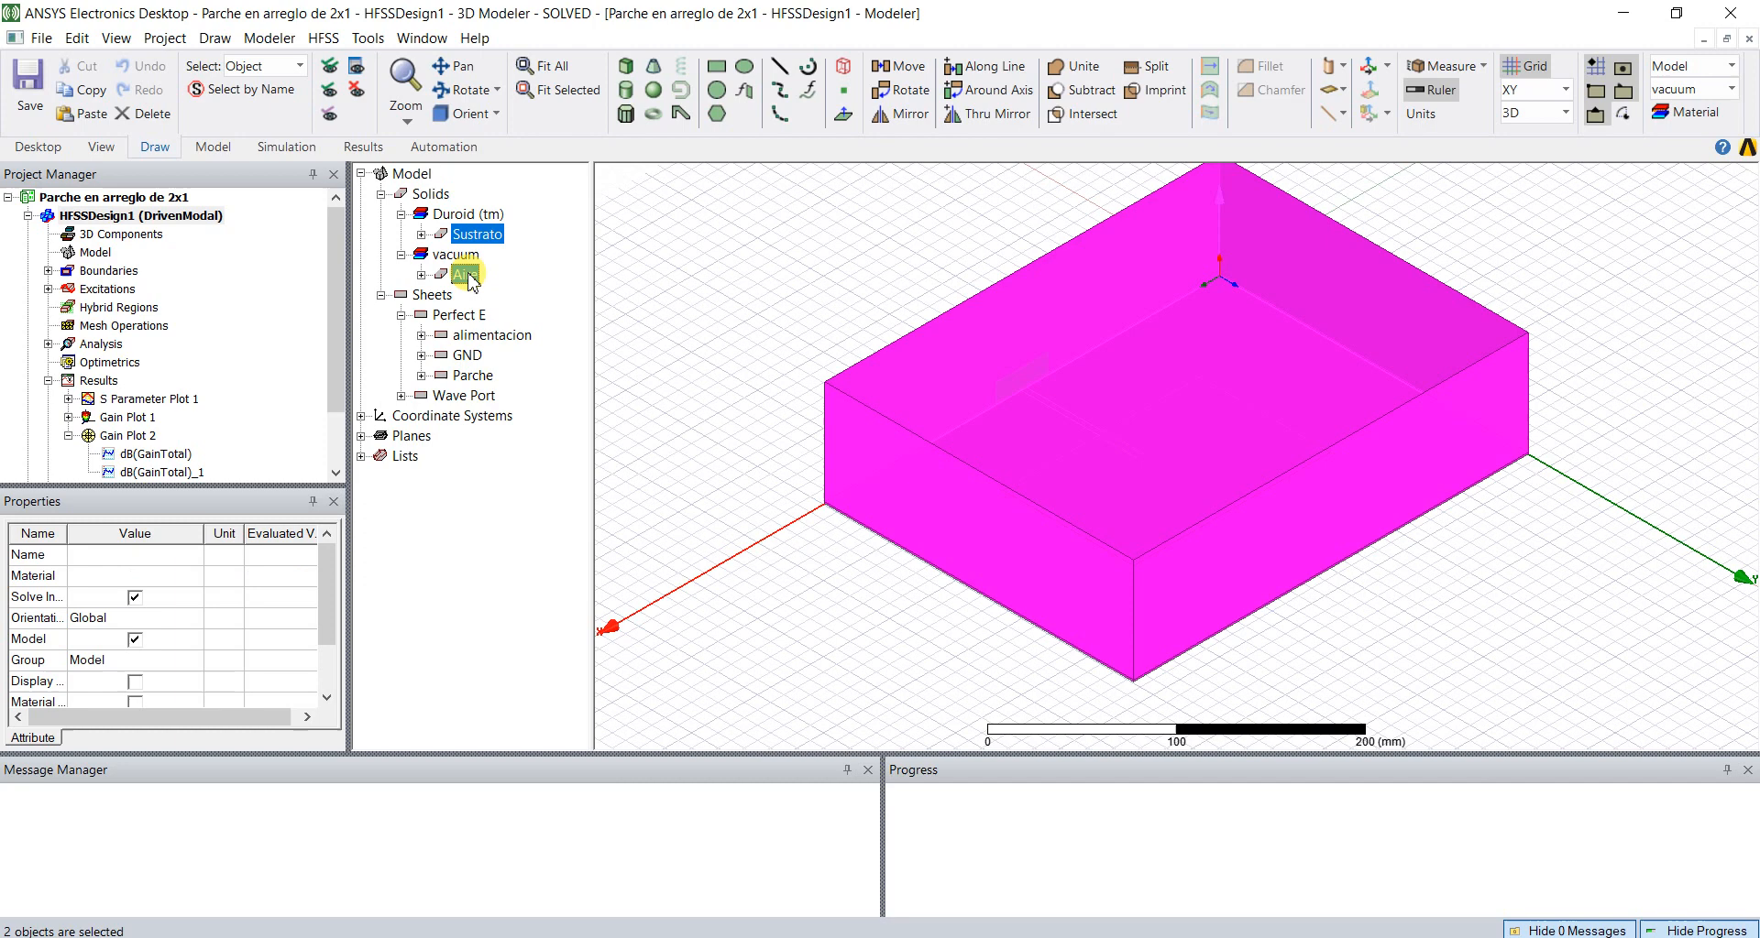
left_click(496, 337, "ctrl")
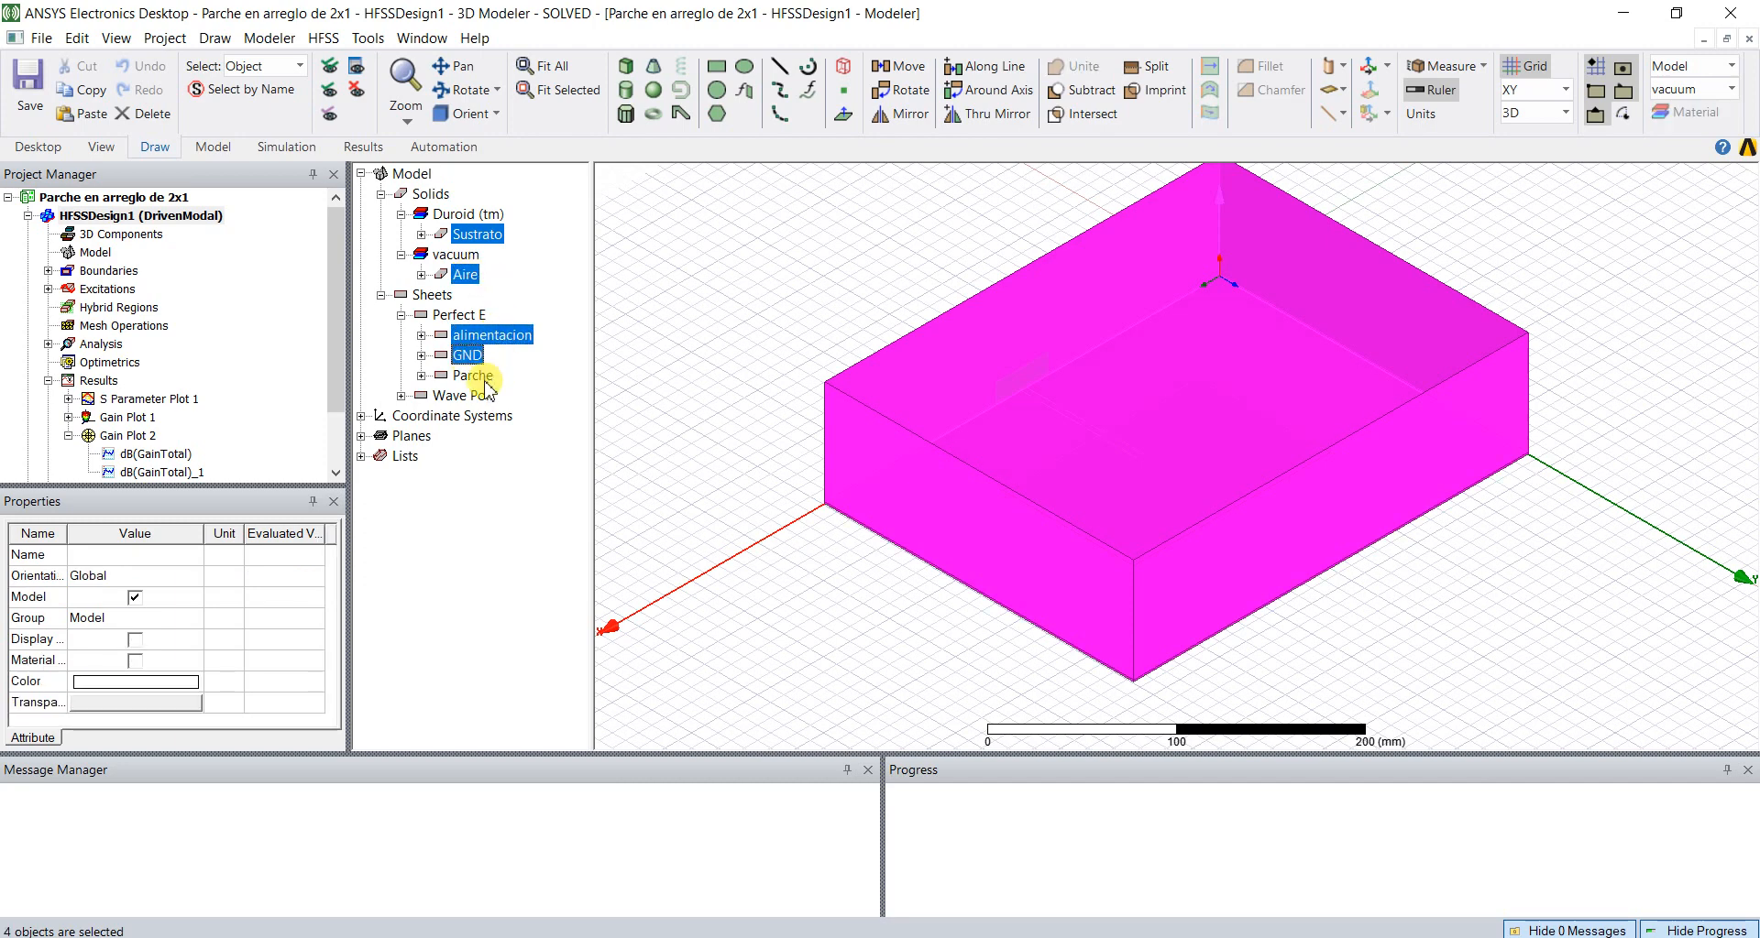
left_click(485, 383, "ctrl")
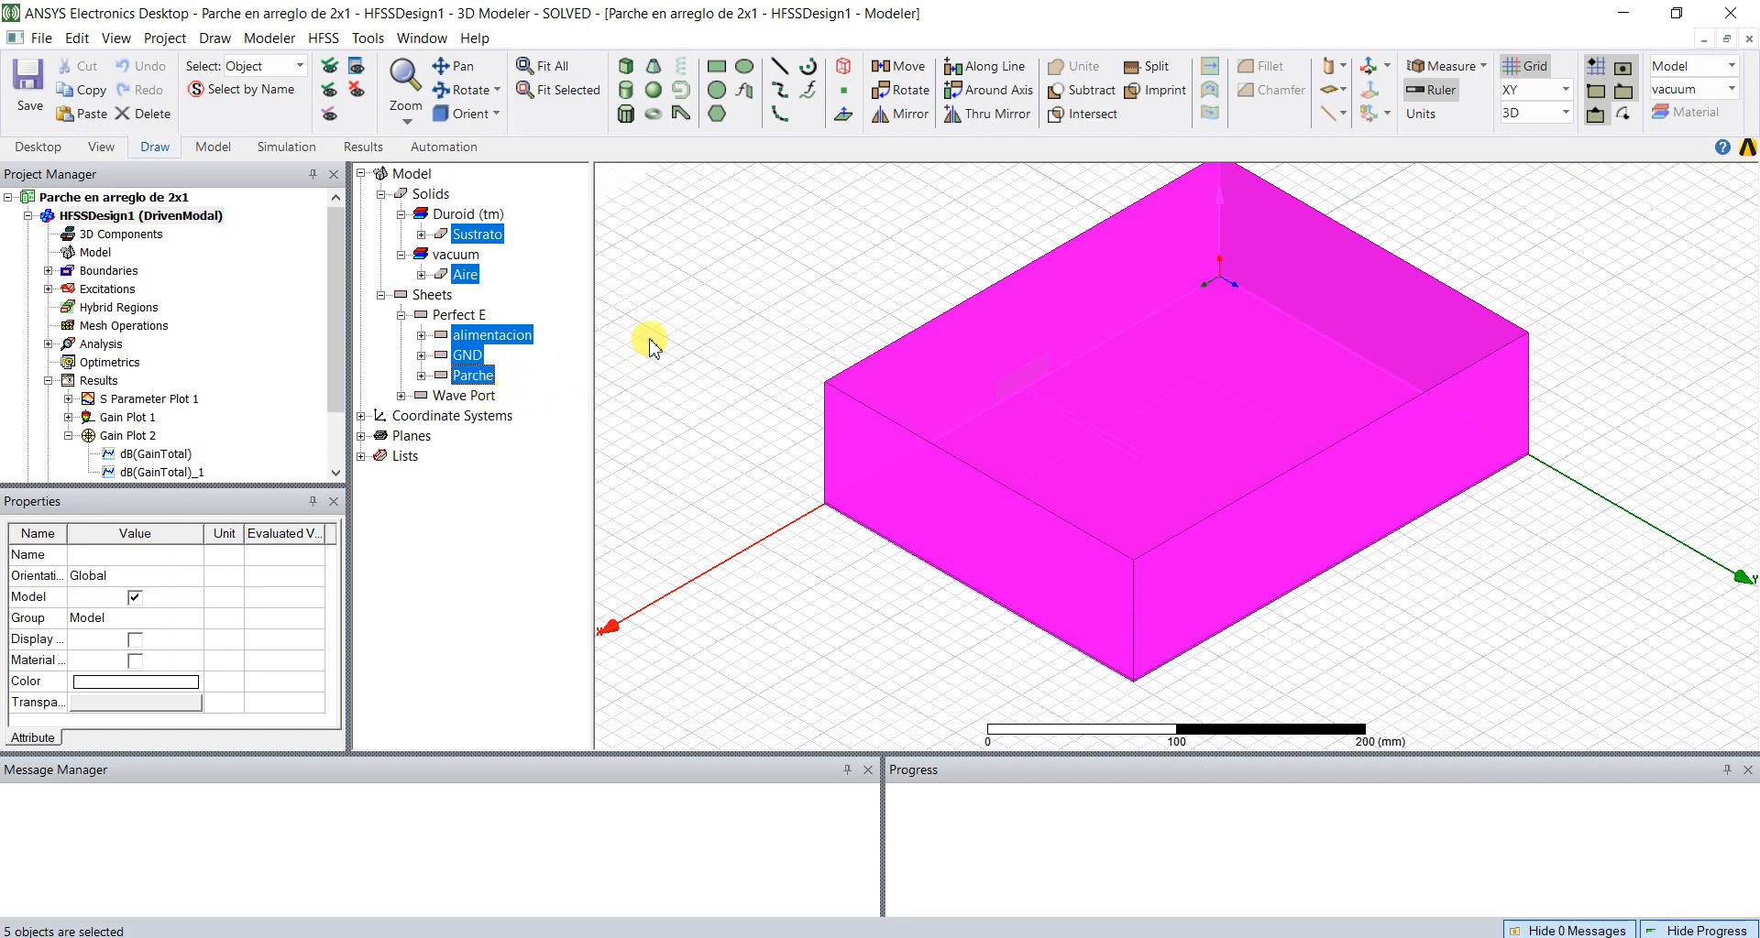
key("ctrl+v")
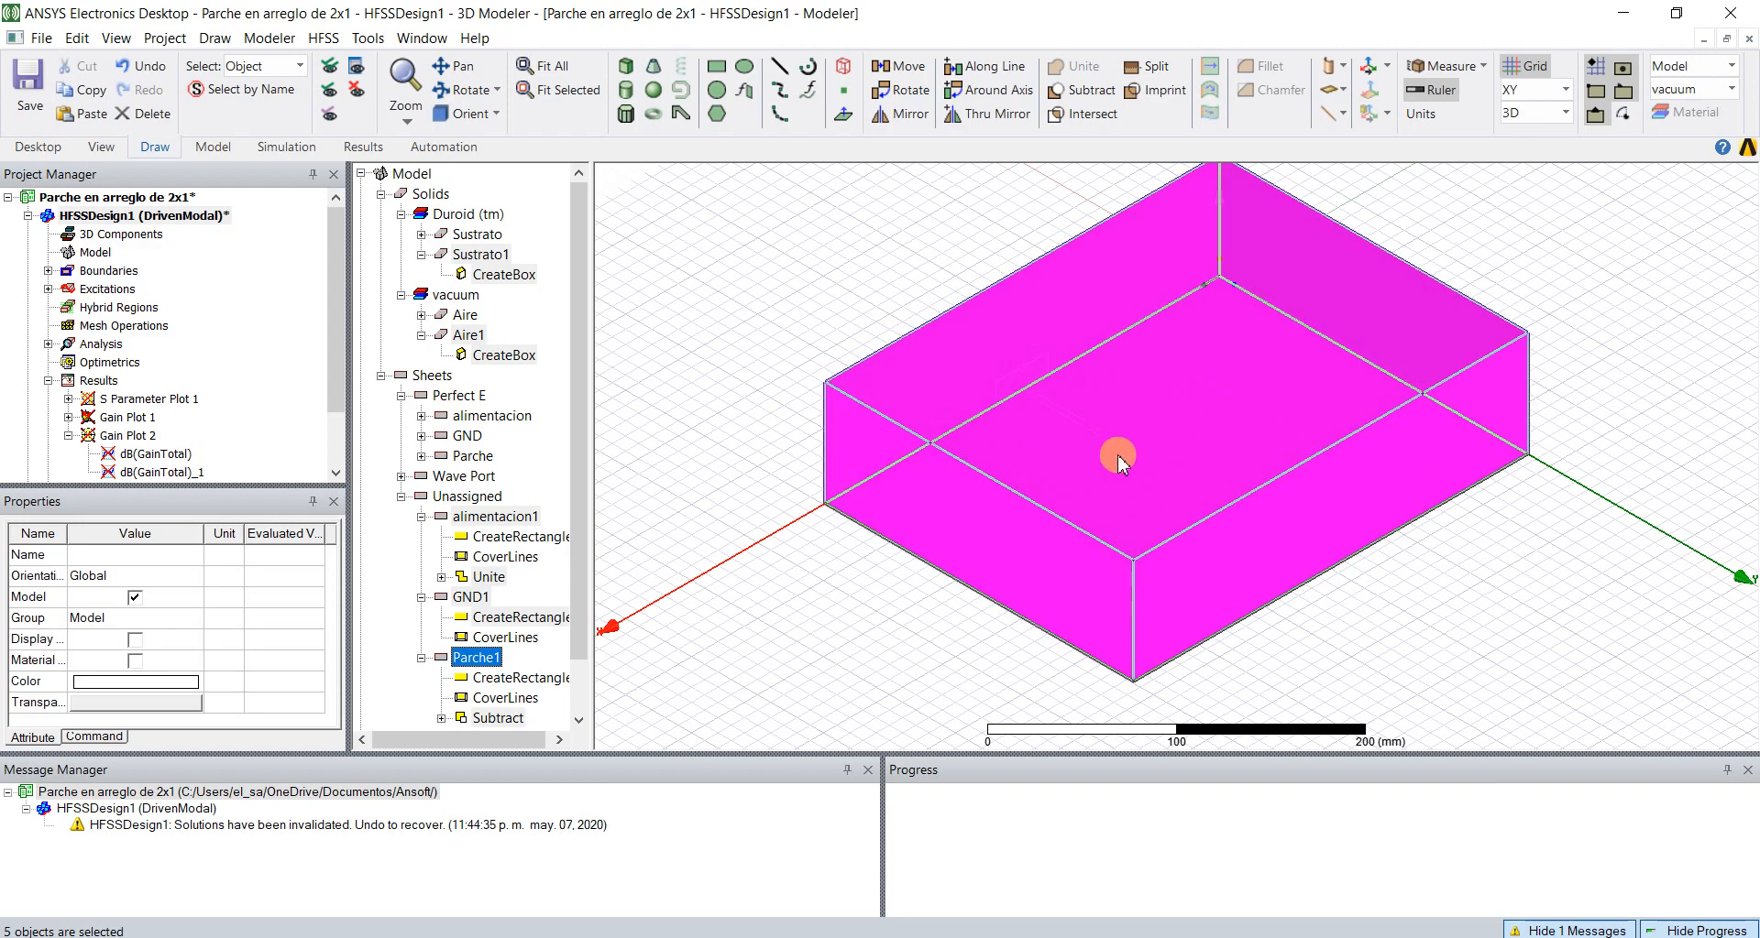
Step: Move the five duplicated objects 240 mm along the X axis, using an upper corner of the air box as reference point
left_click(902, 70)
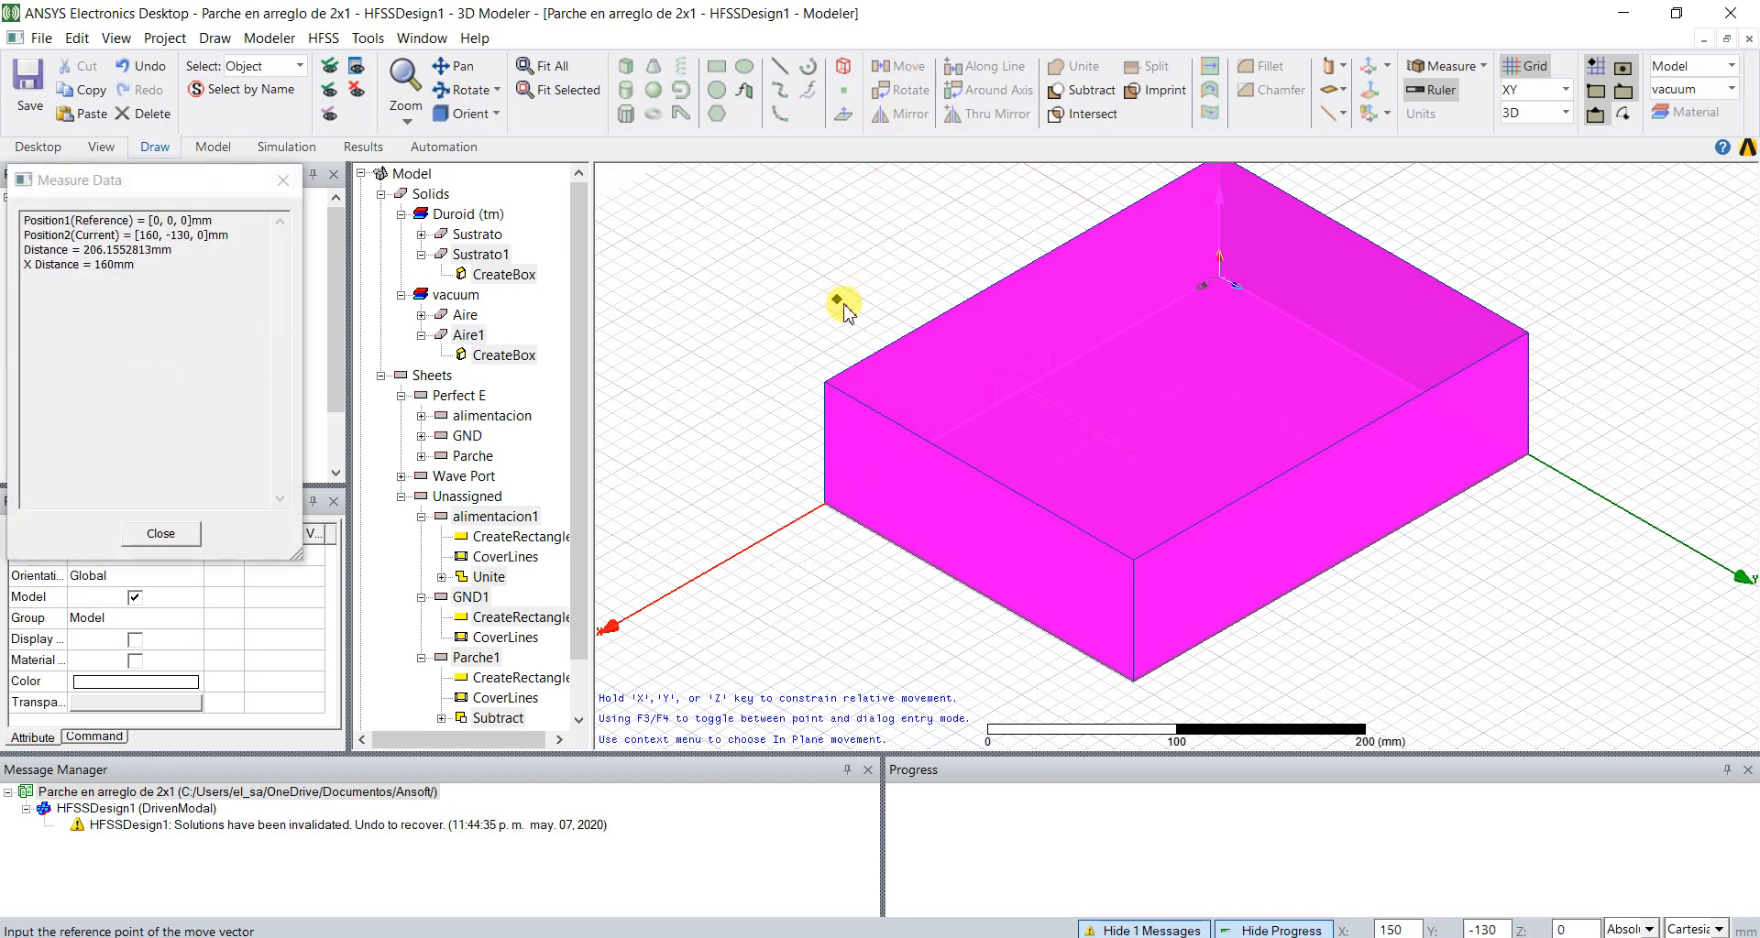
left_click(828, 390)
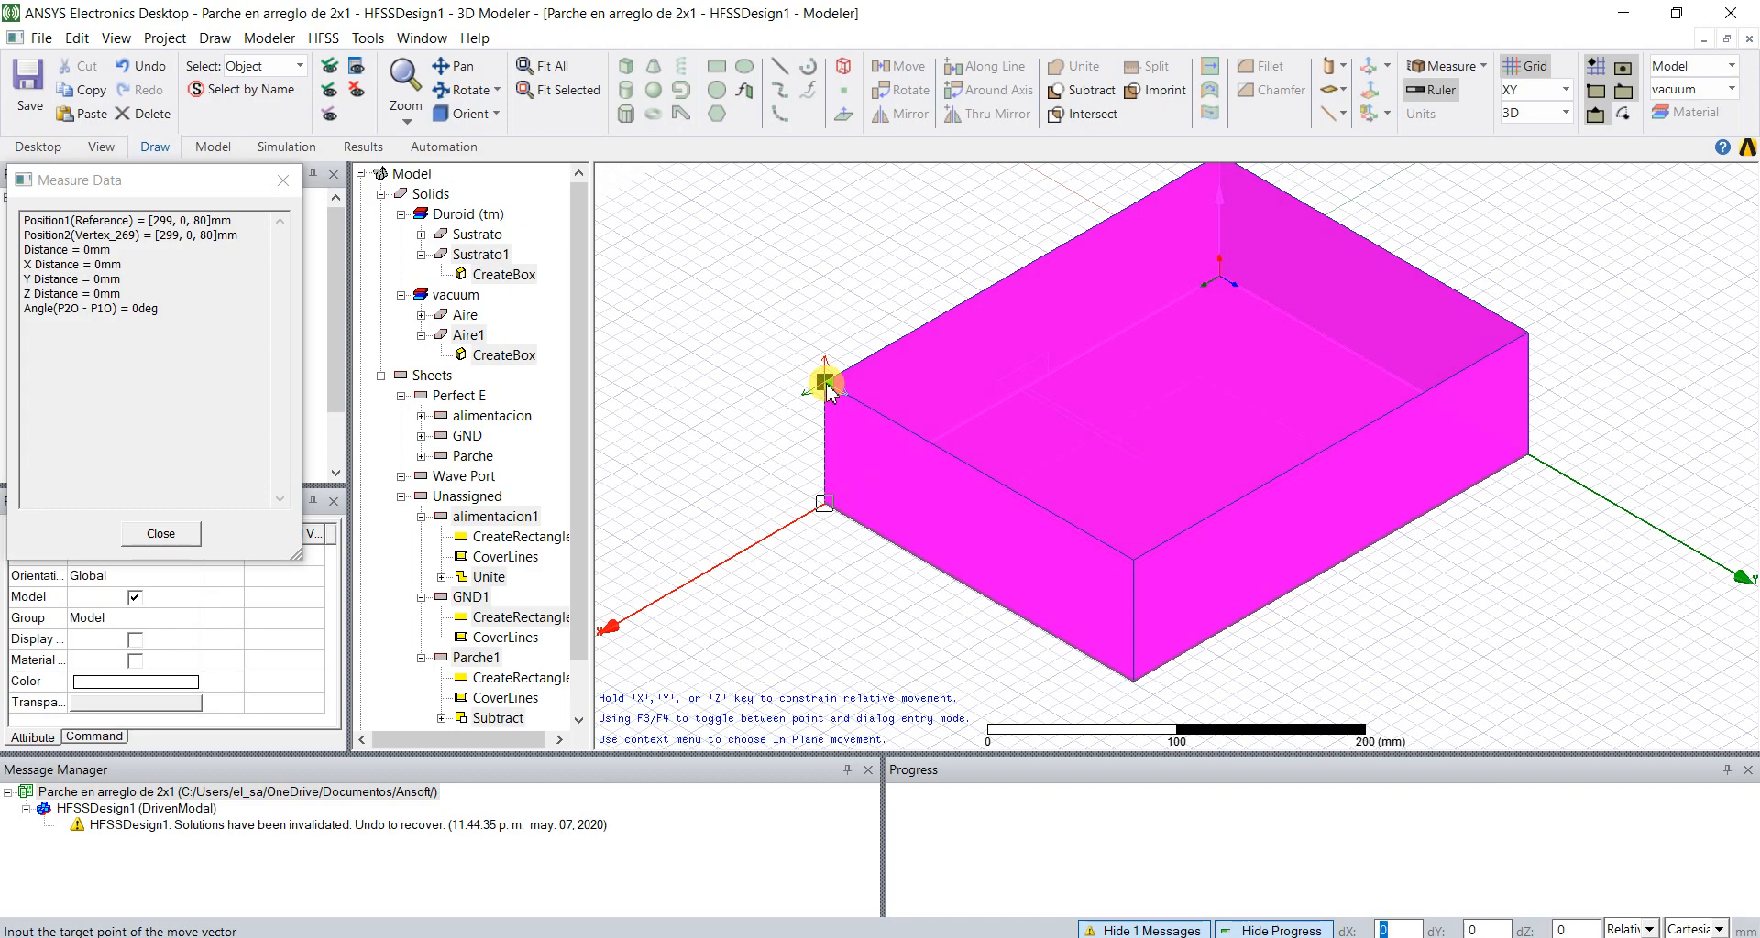
type("24")
key("Tab")
key("Return")
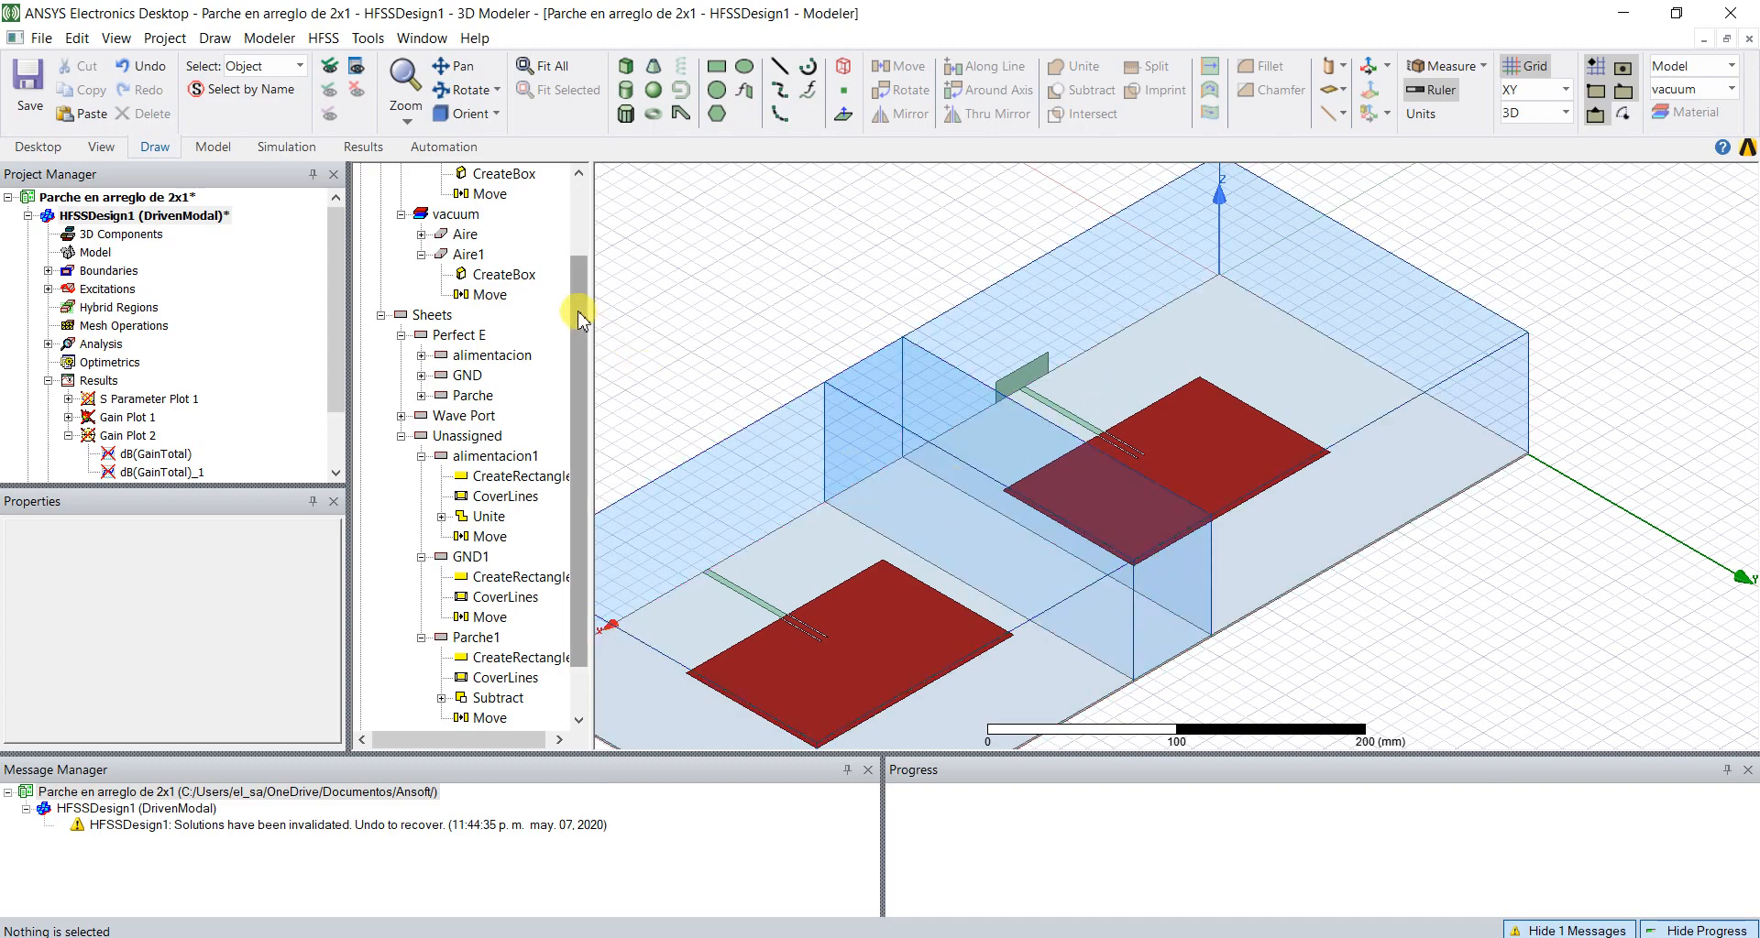
Step: Unite the two substrate boxes, Sustrato and Sustrato1, into a single solid
left_click_drag(577, 295, 577, 229)
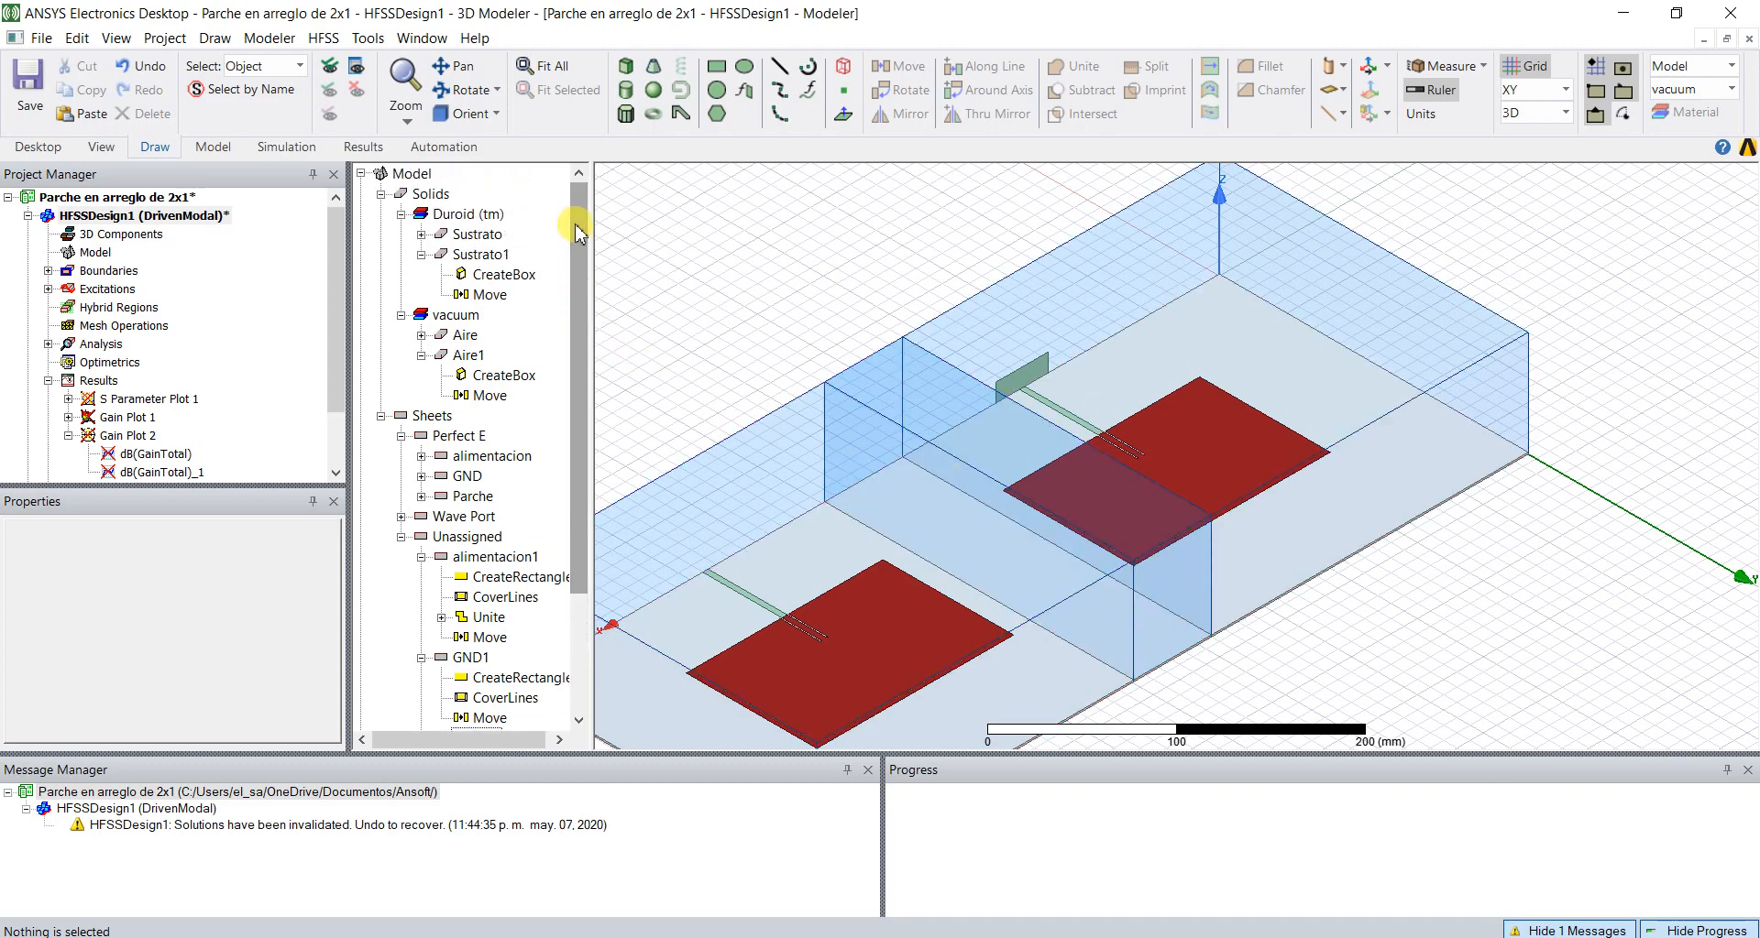
left_click(478, 235)
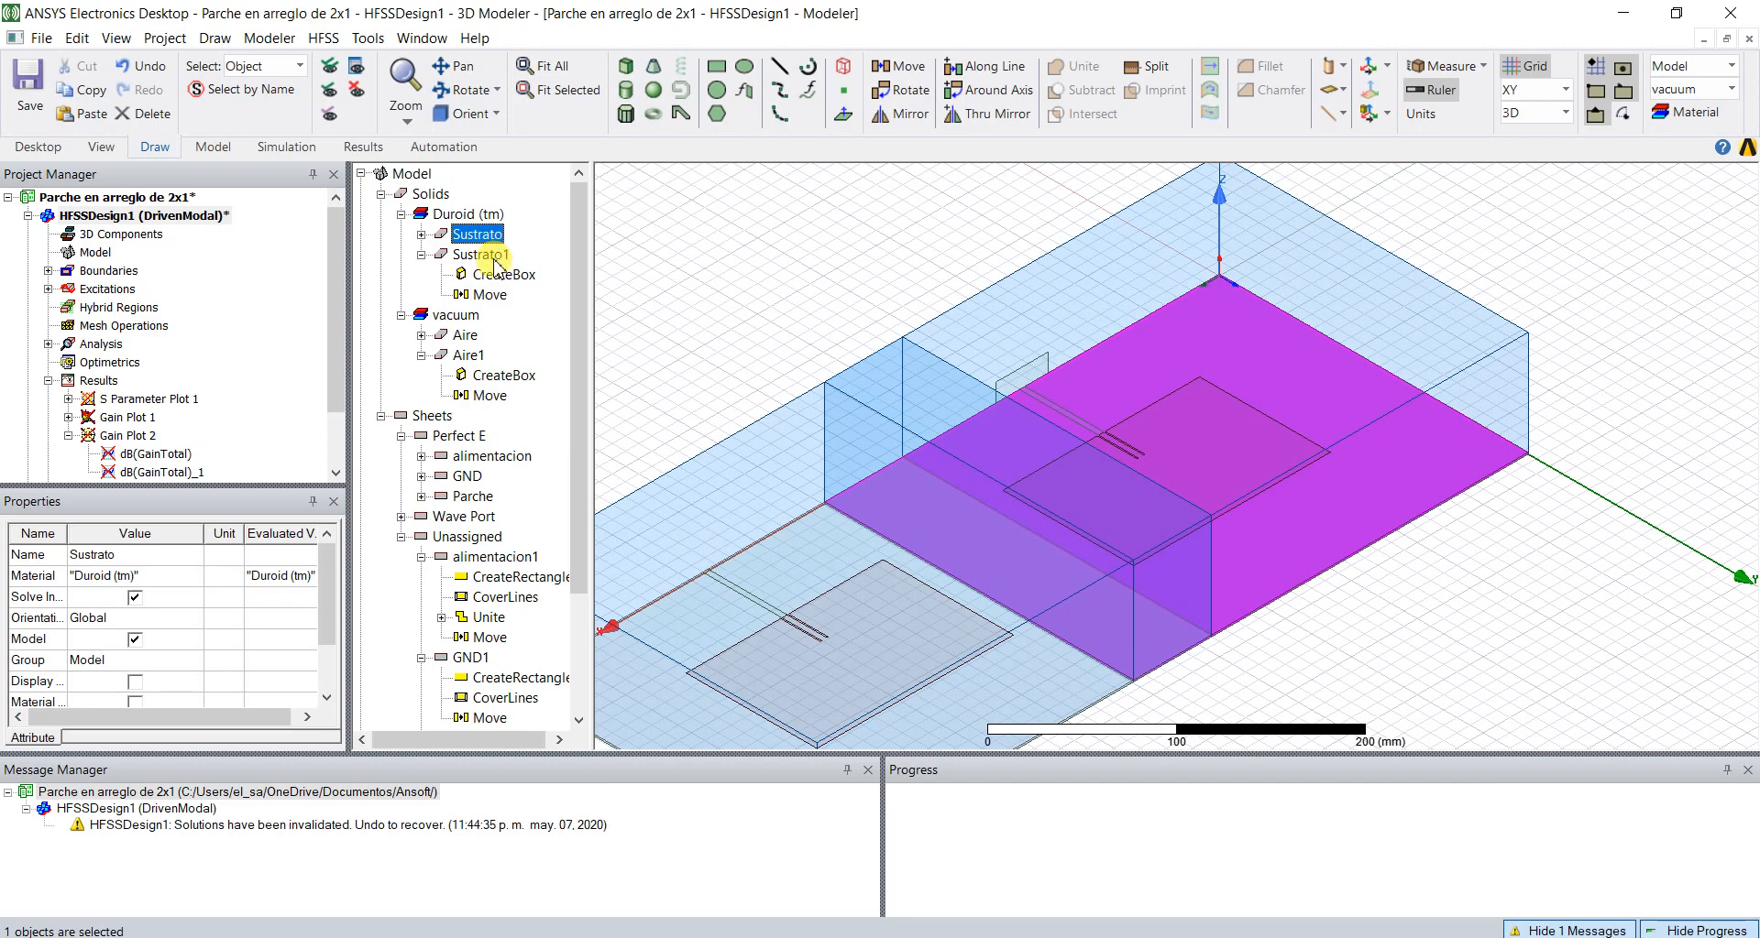
left_click(495, 256, "ctrl")
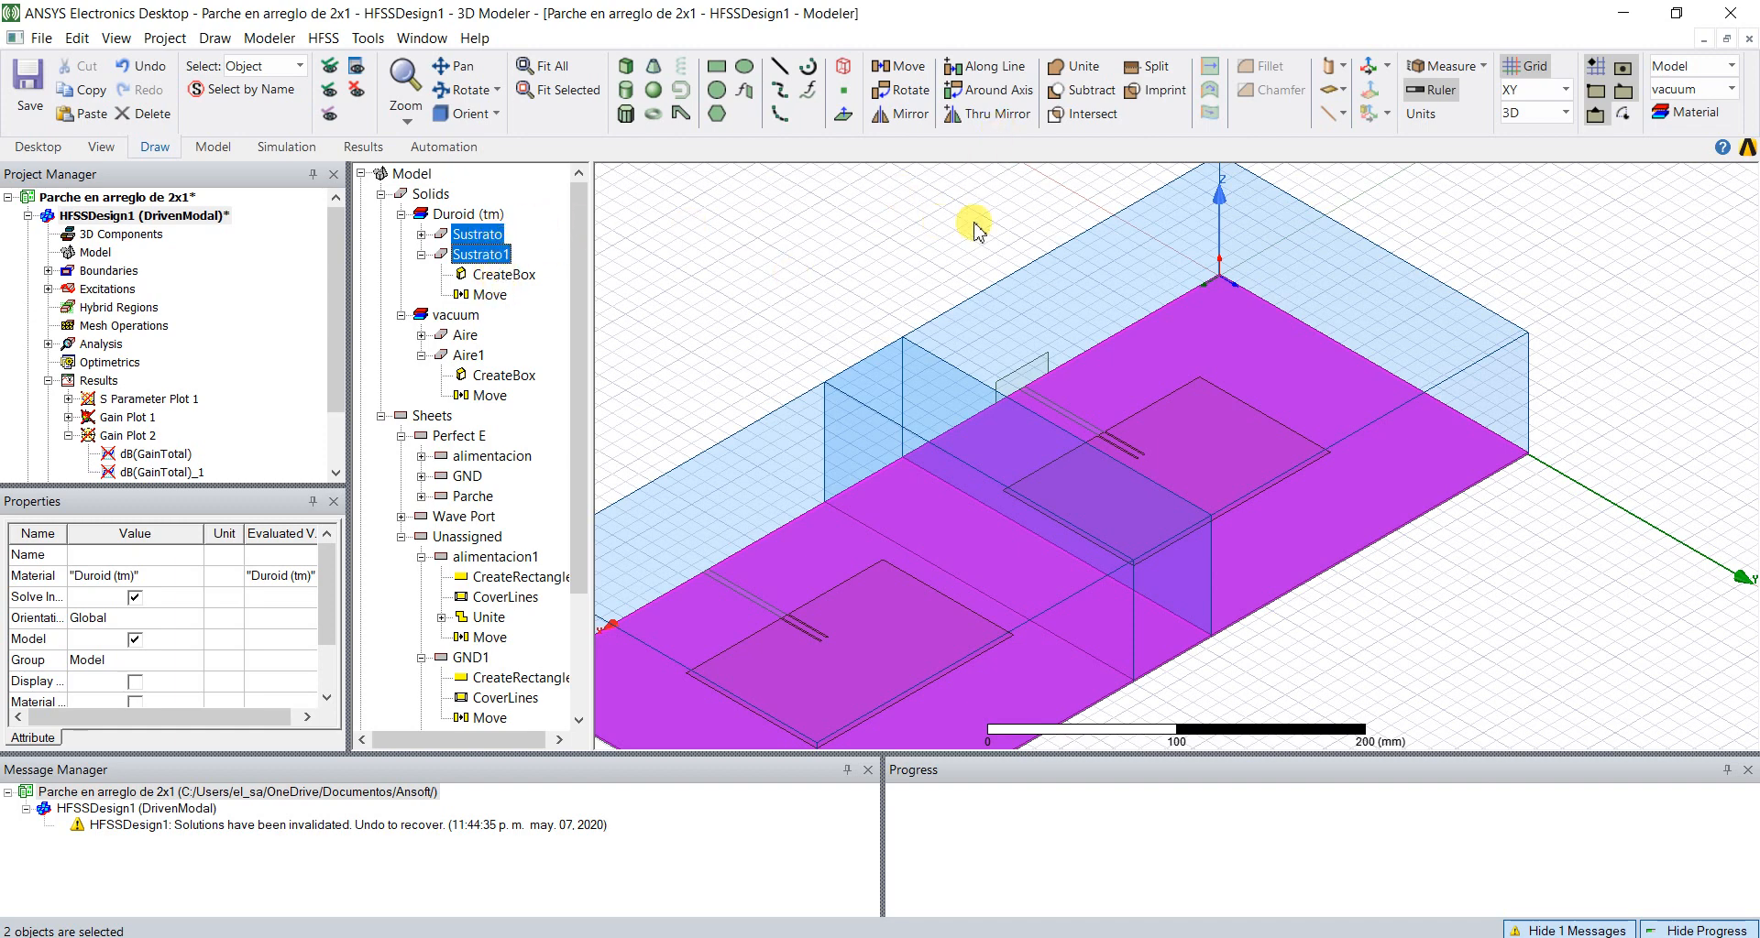
left_click(1077, 68)
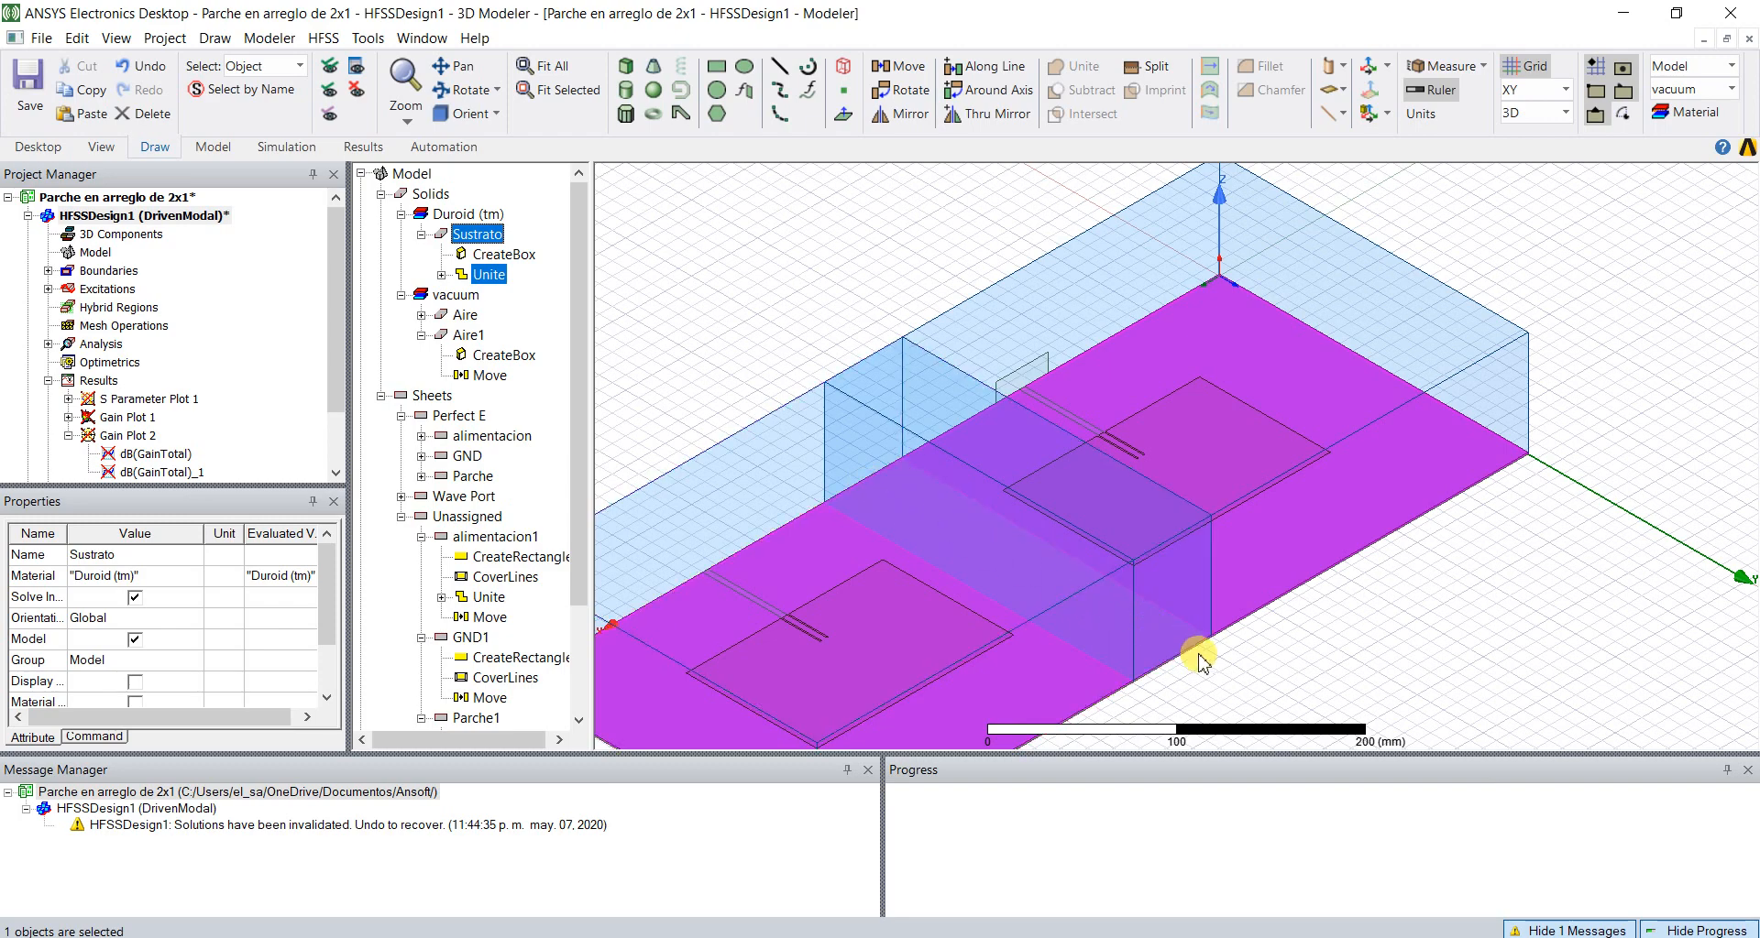
Step: Unite the two air boxes, Aire and Aire1, into one radiation volume and clear the selection
left_click(471, 316)
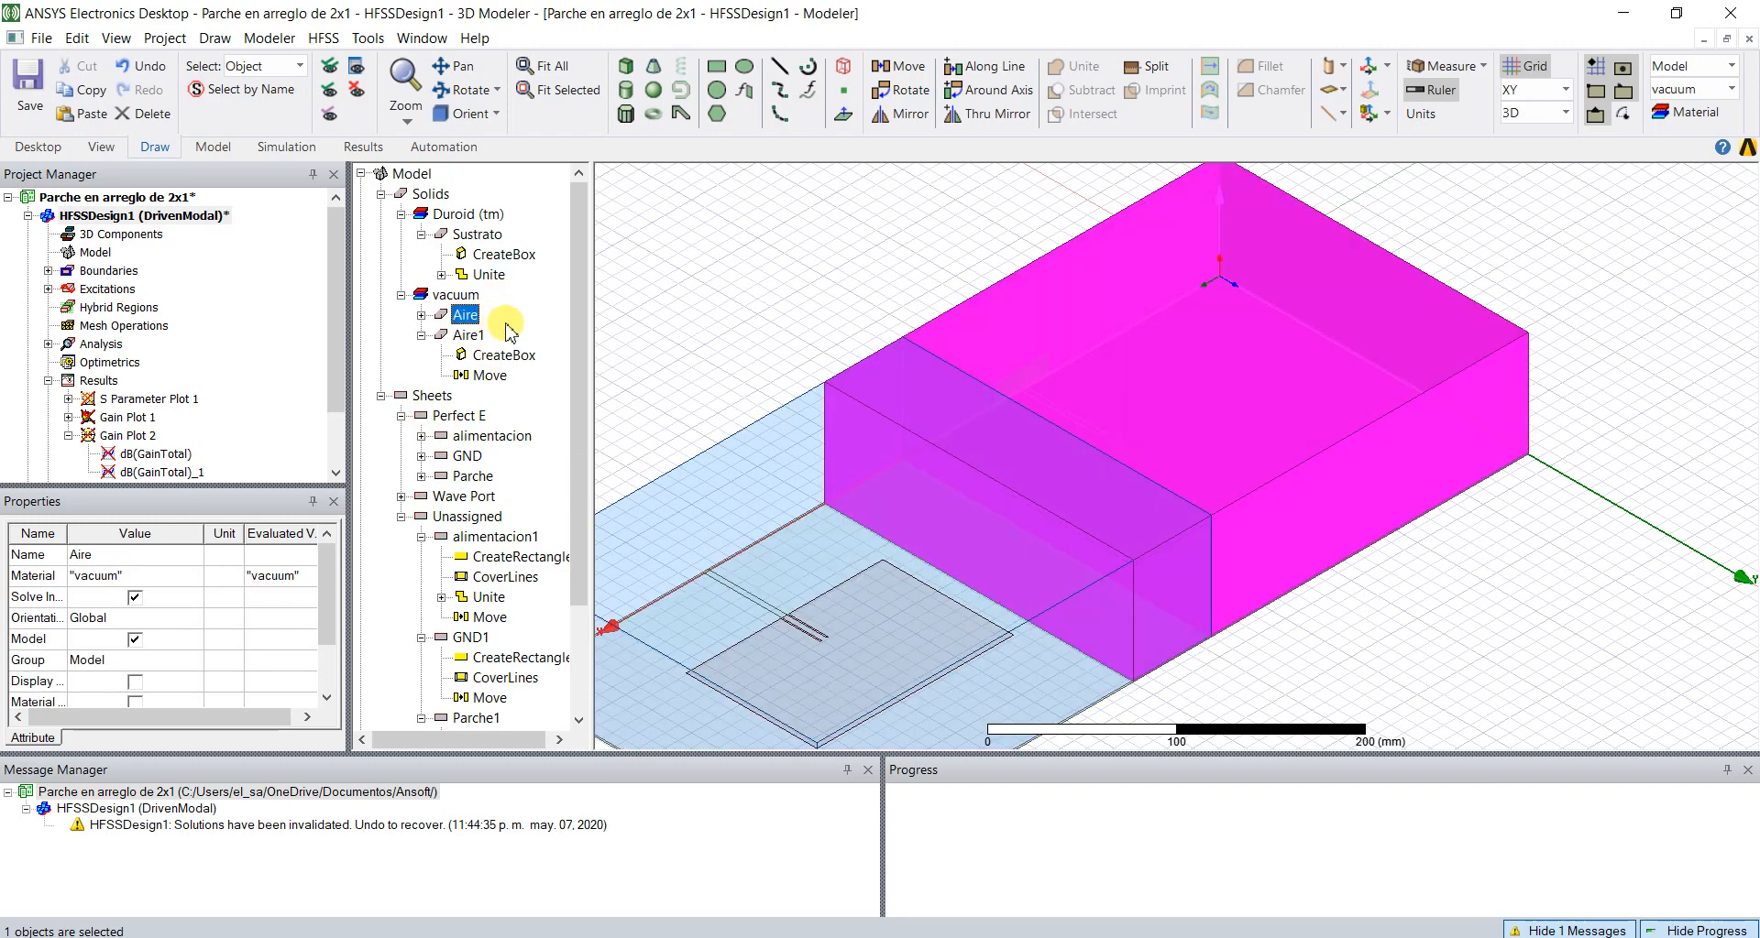
left_click(469, 335, "ctrl")
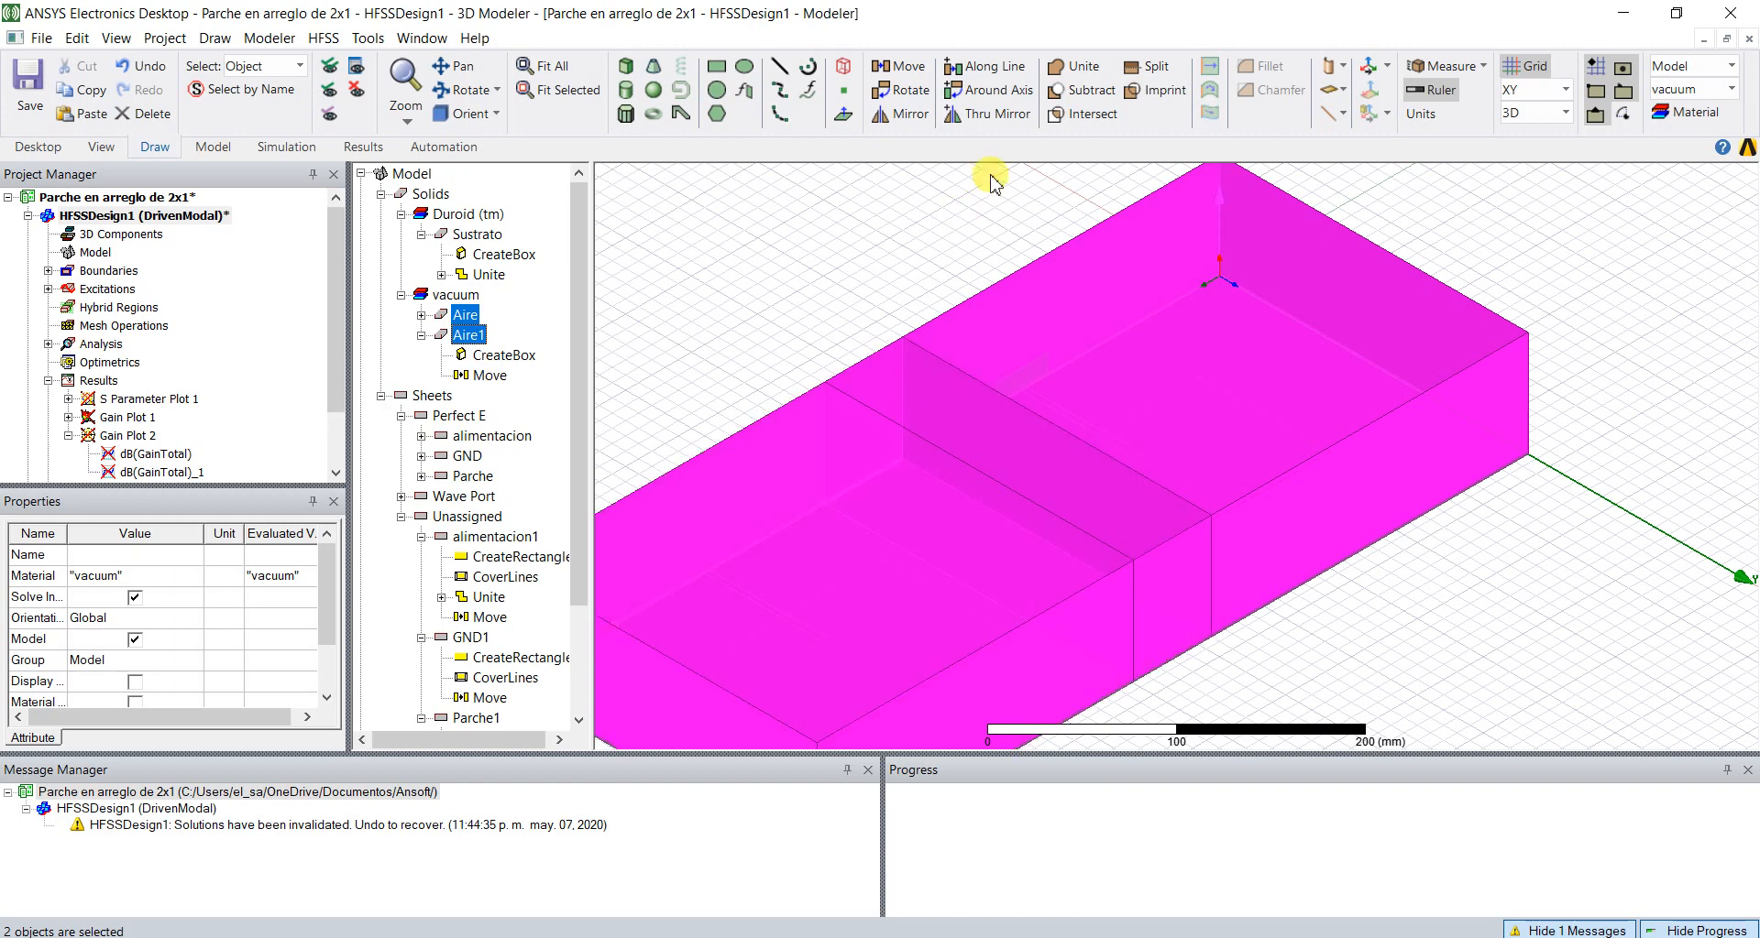
left_click(1078, 71)
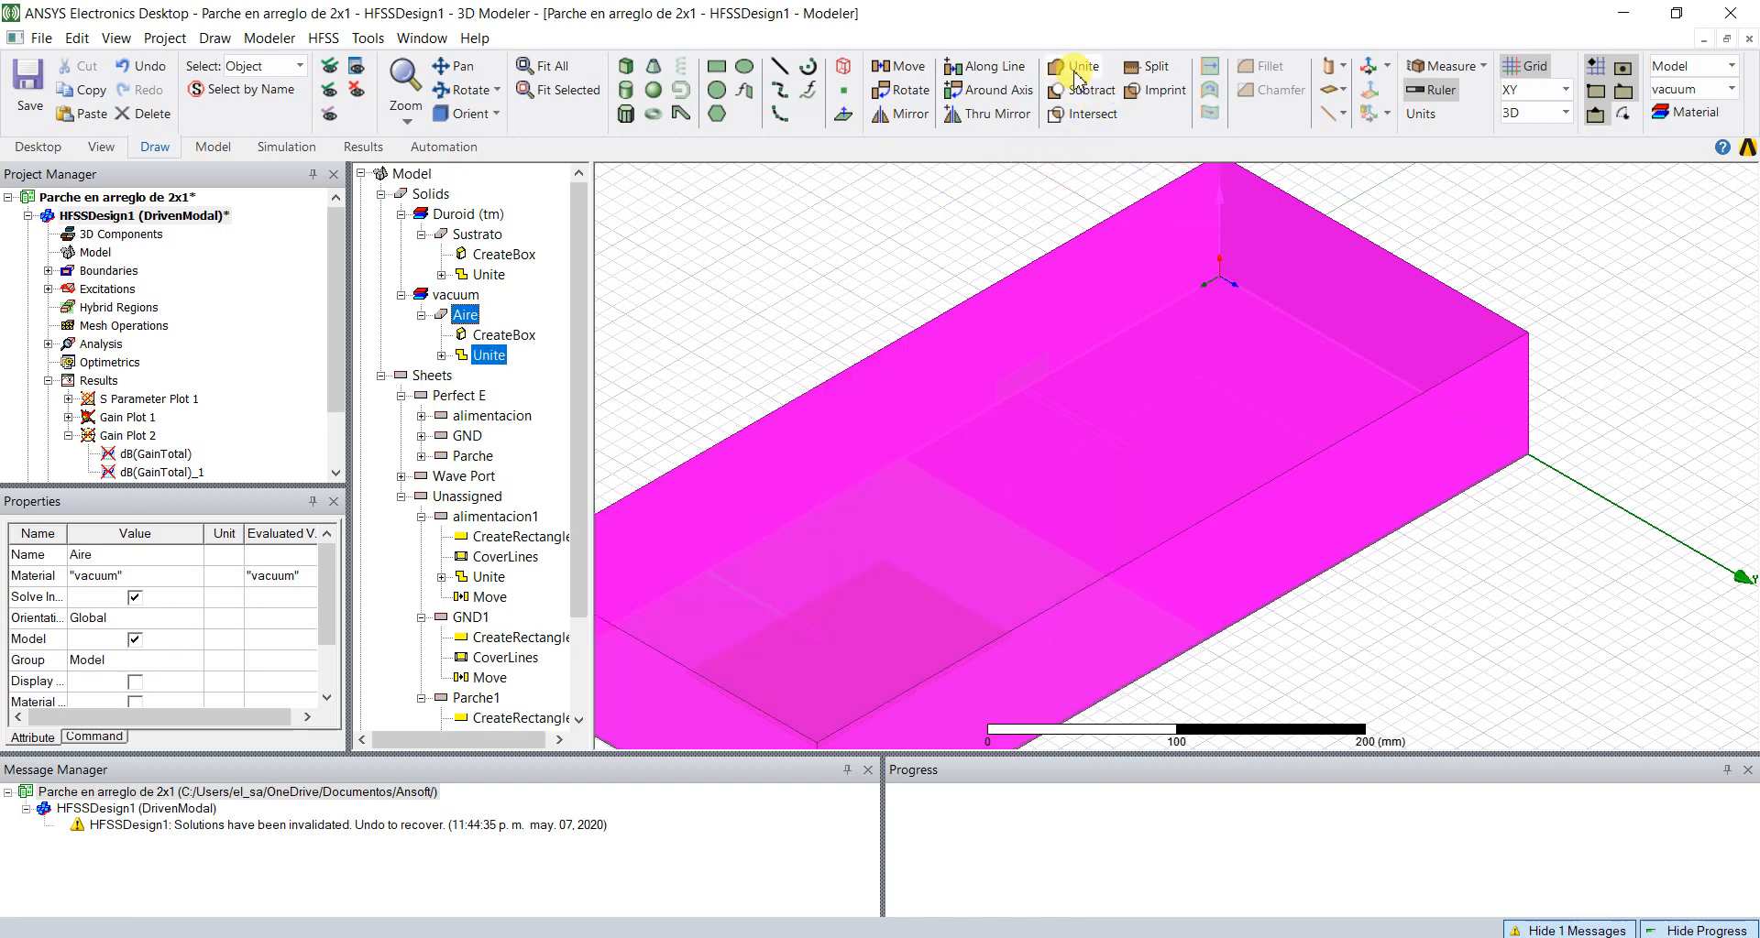
left_click(839, 275)
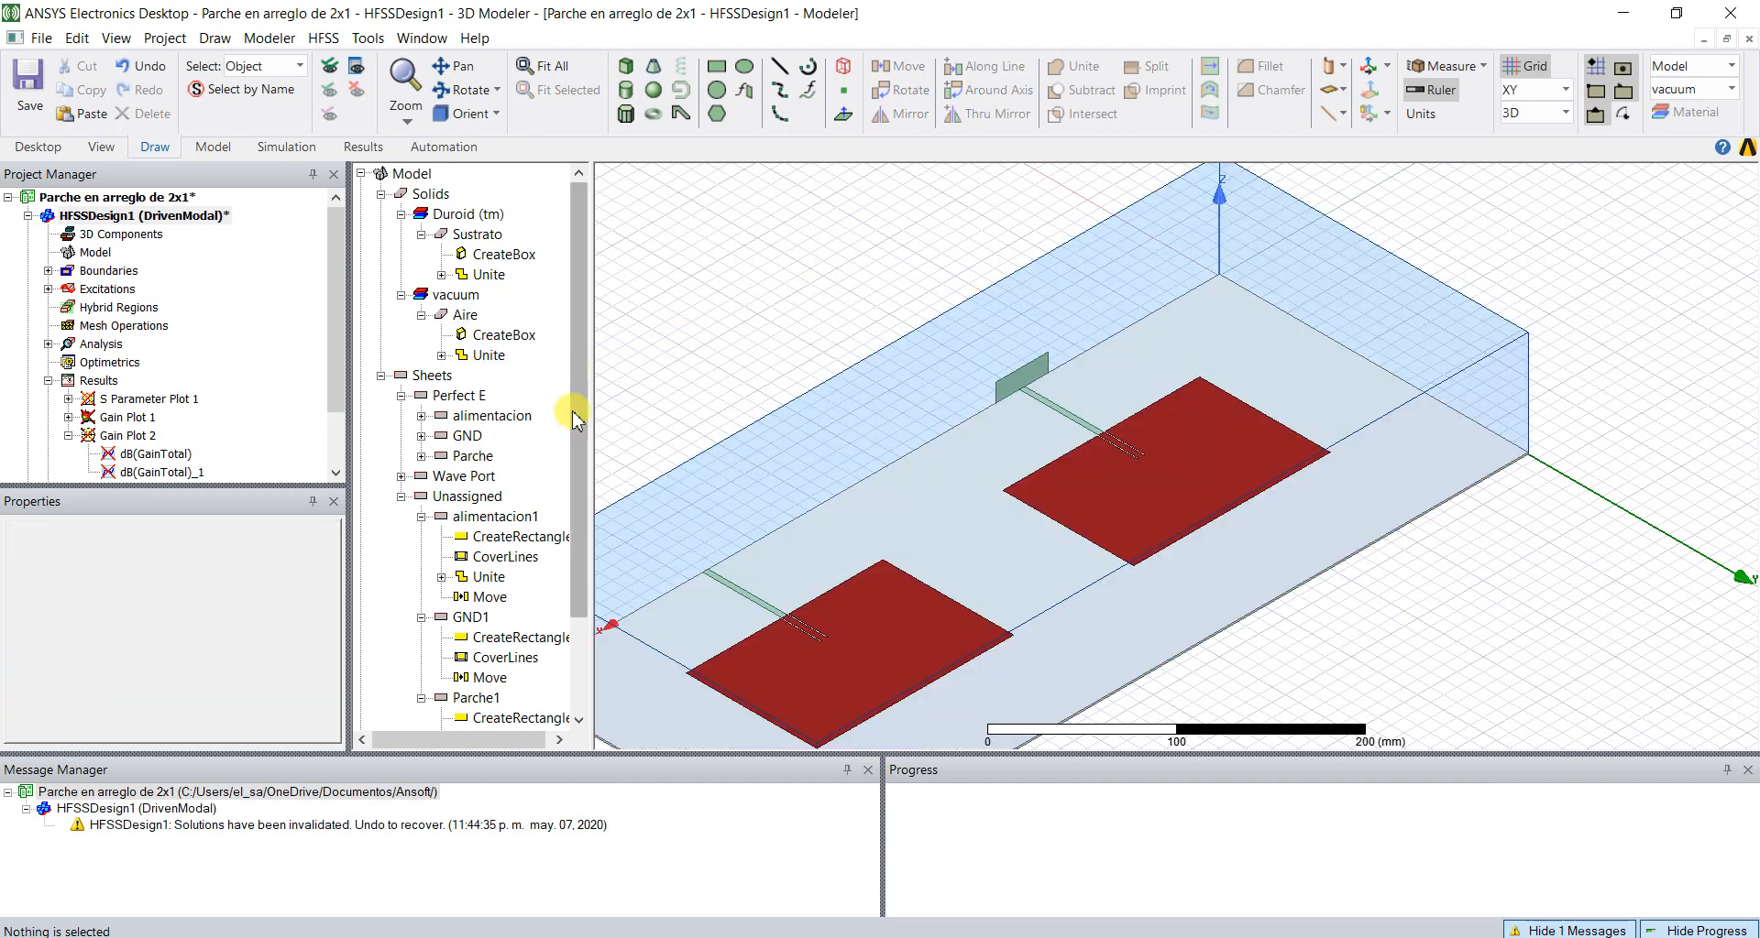
Step: Unite the ground plane sheets GND and GND1 into a single sheet
left_click(476, 440)
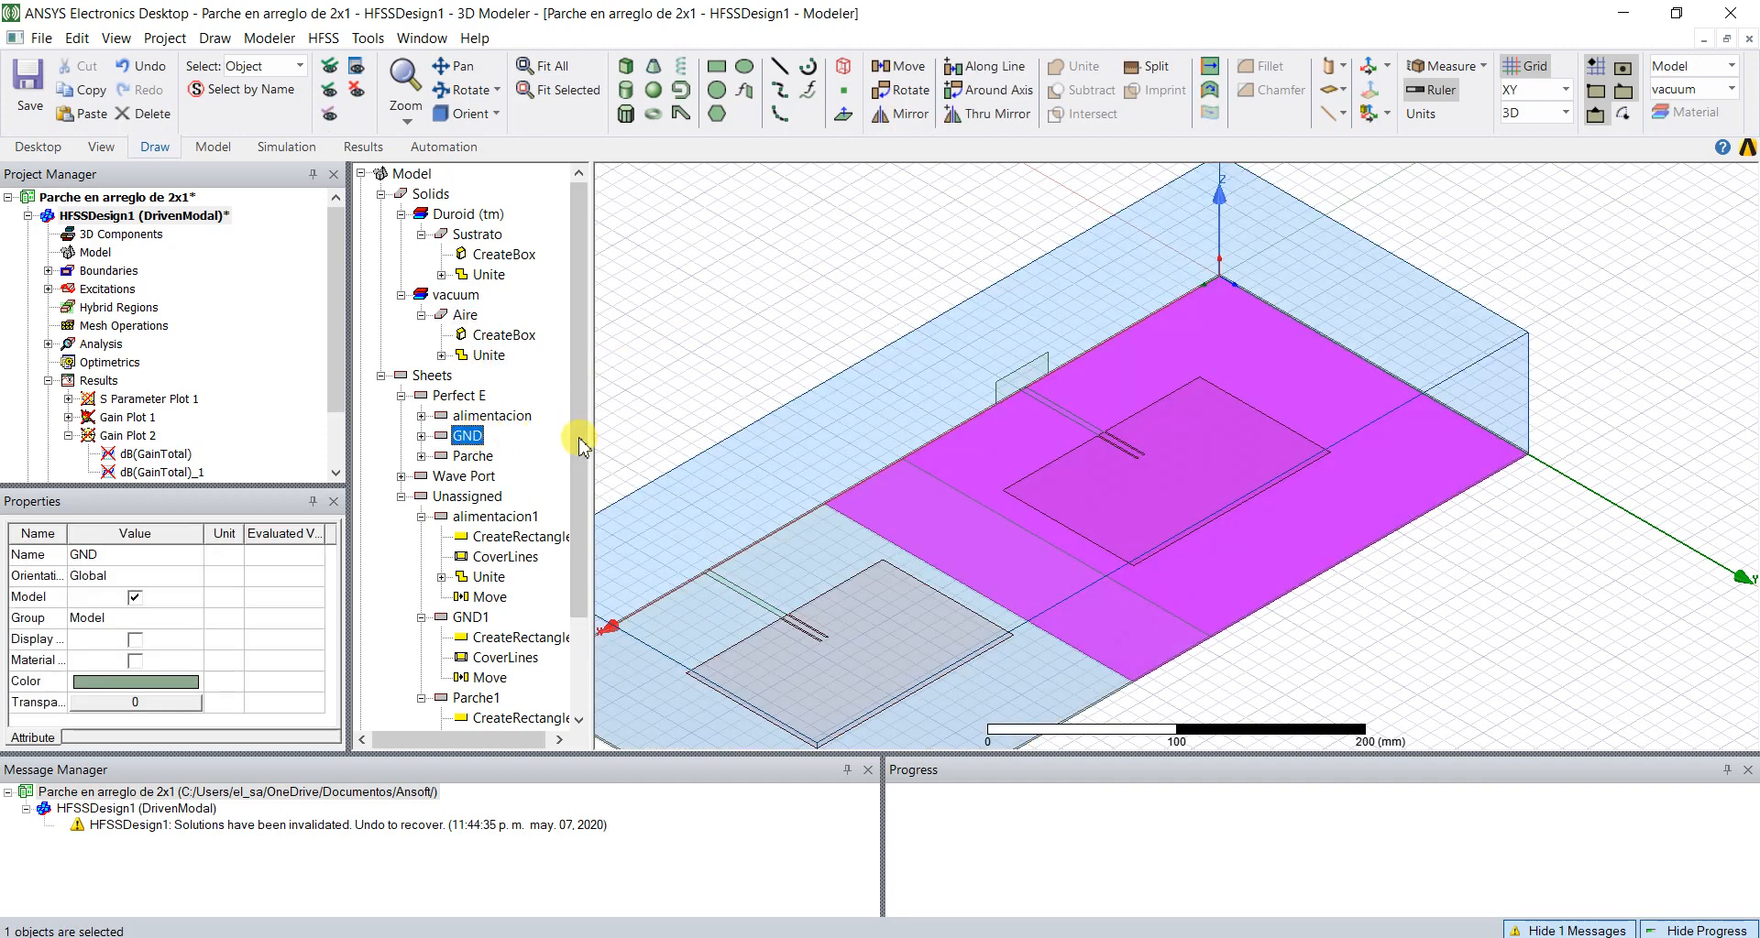
left_click_drag(585, 444, 583, 527)
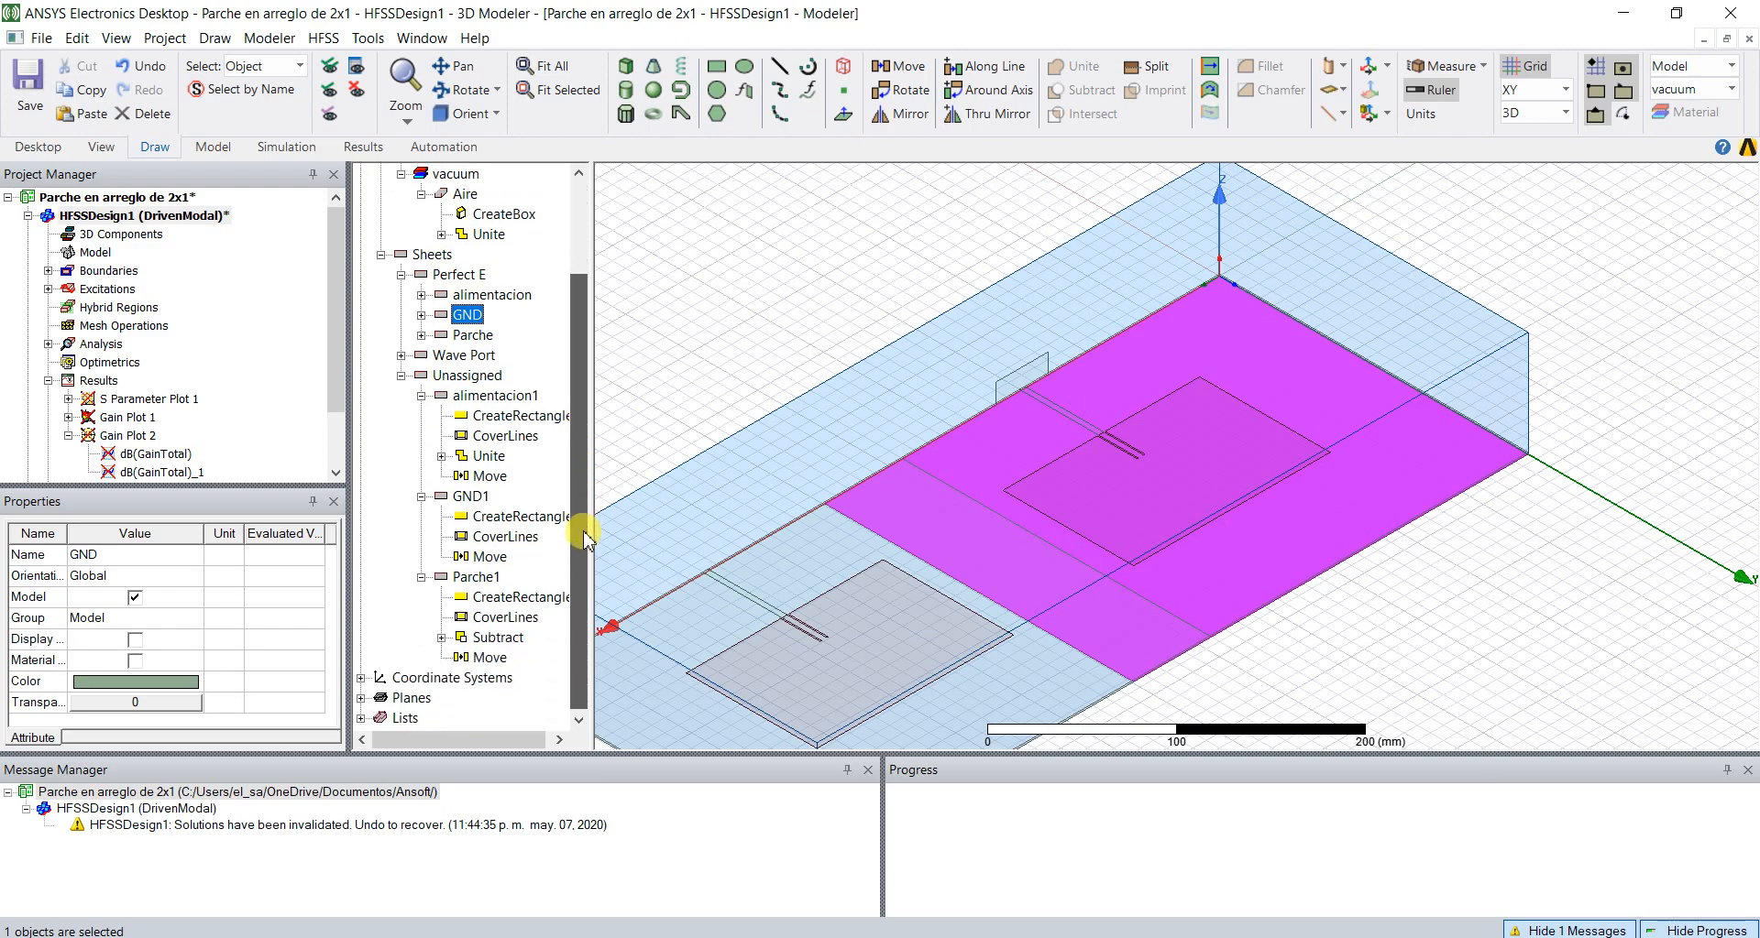
left_click(470, 497, "ctrl")
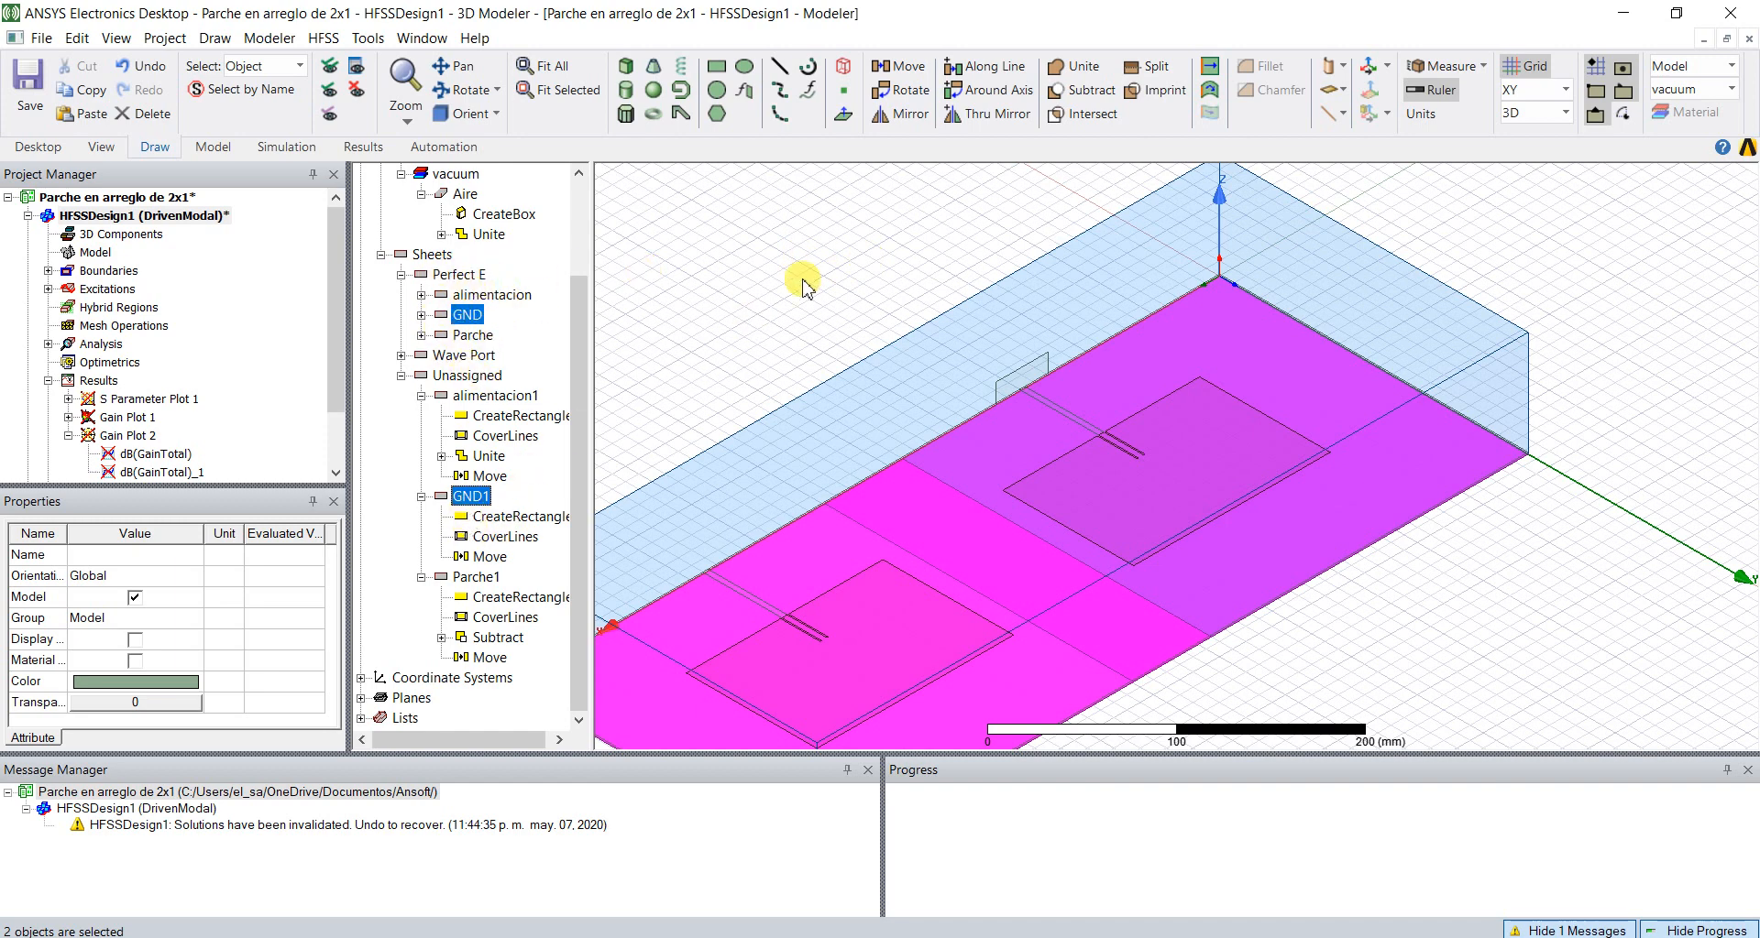
left_click(1078, 73)
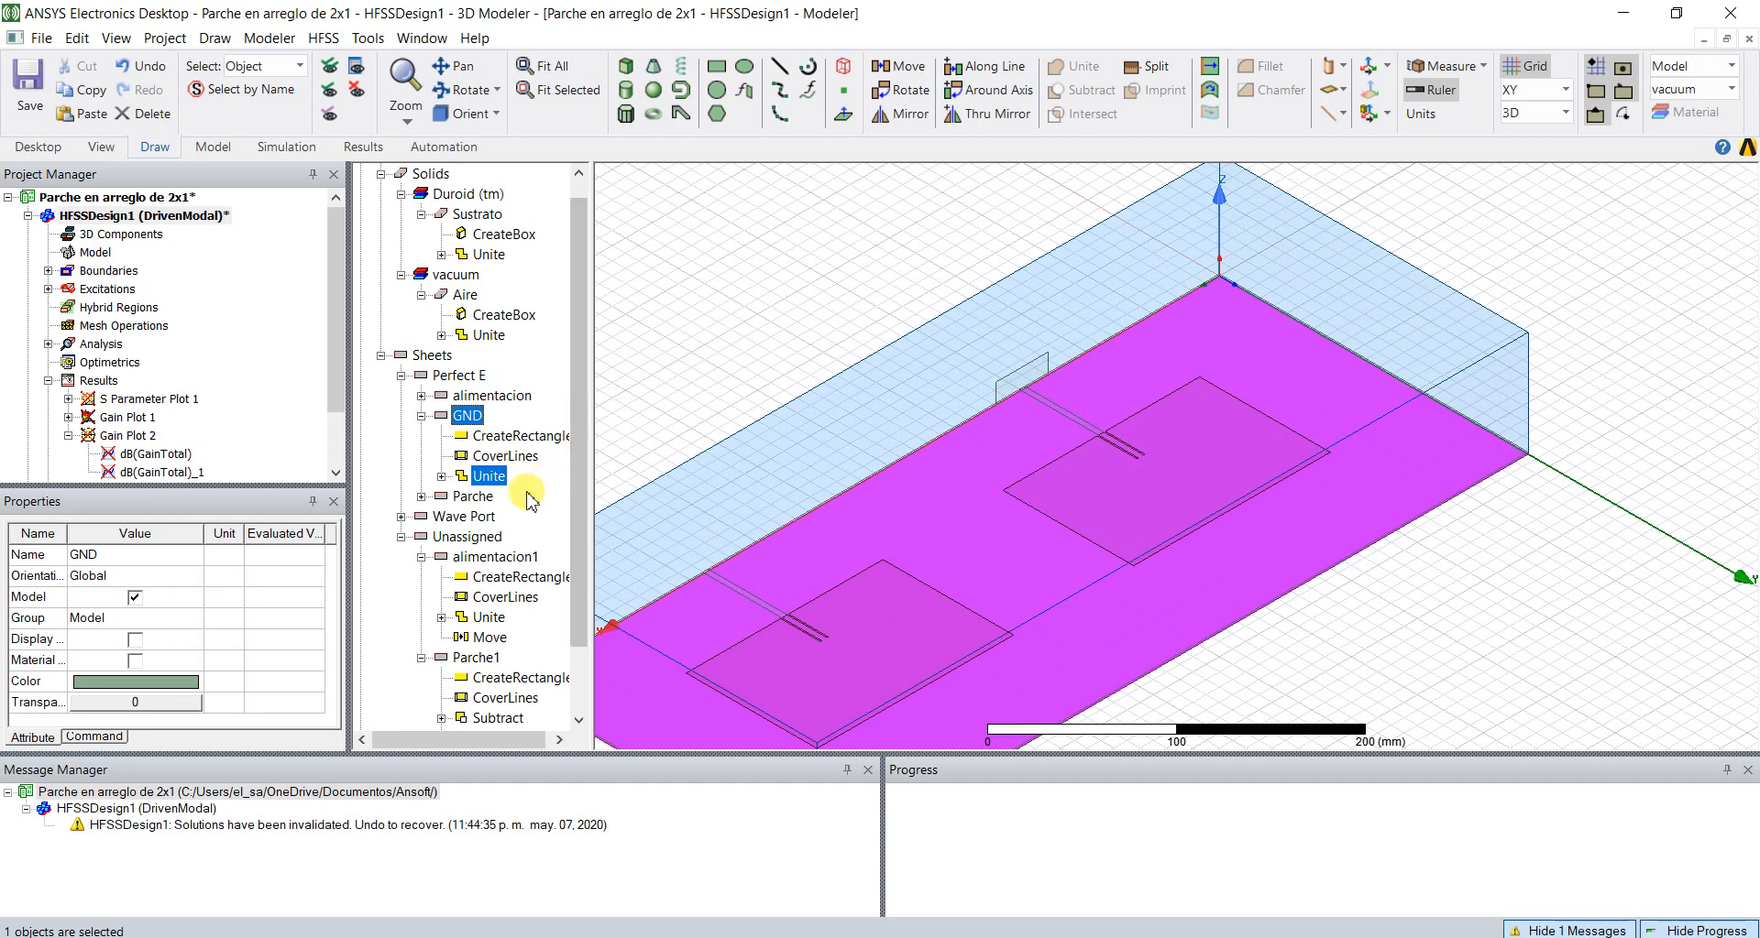
Step: Collapse the alimentacion1 and Parche1 histories and highlight each of these unassigned duplicate sheets in the model
left_click(422, 558)
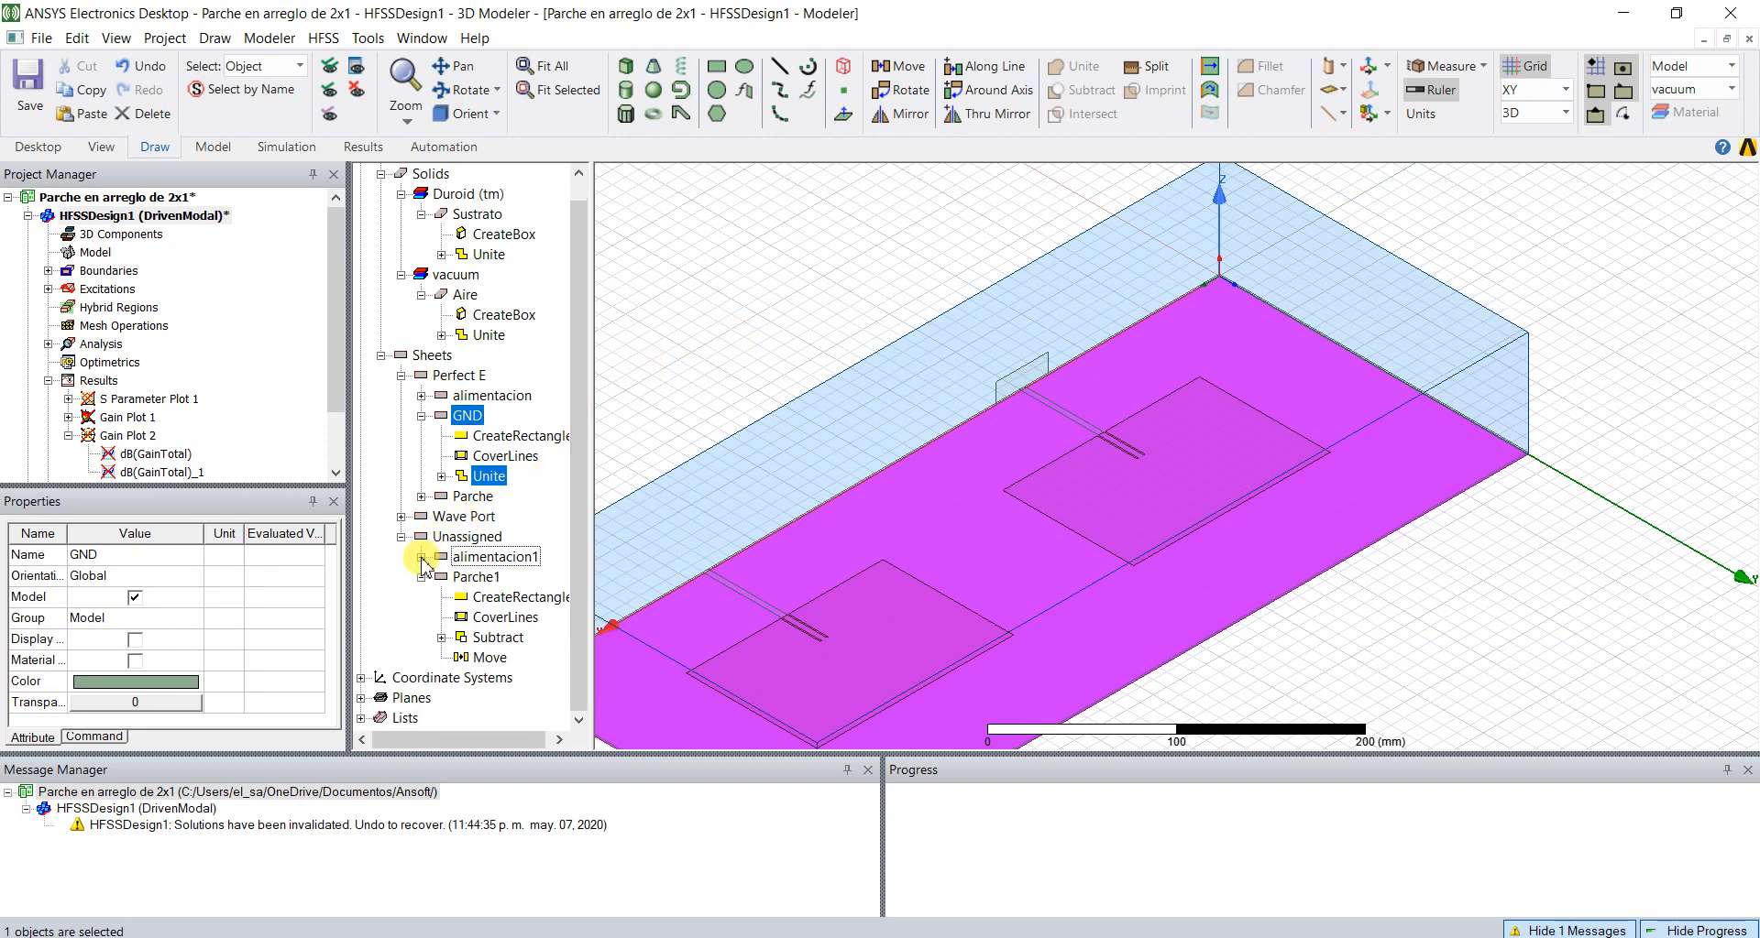
left_click(421, 578)
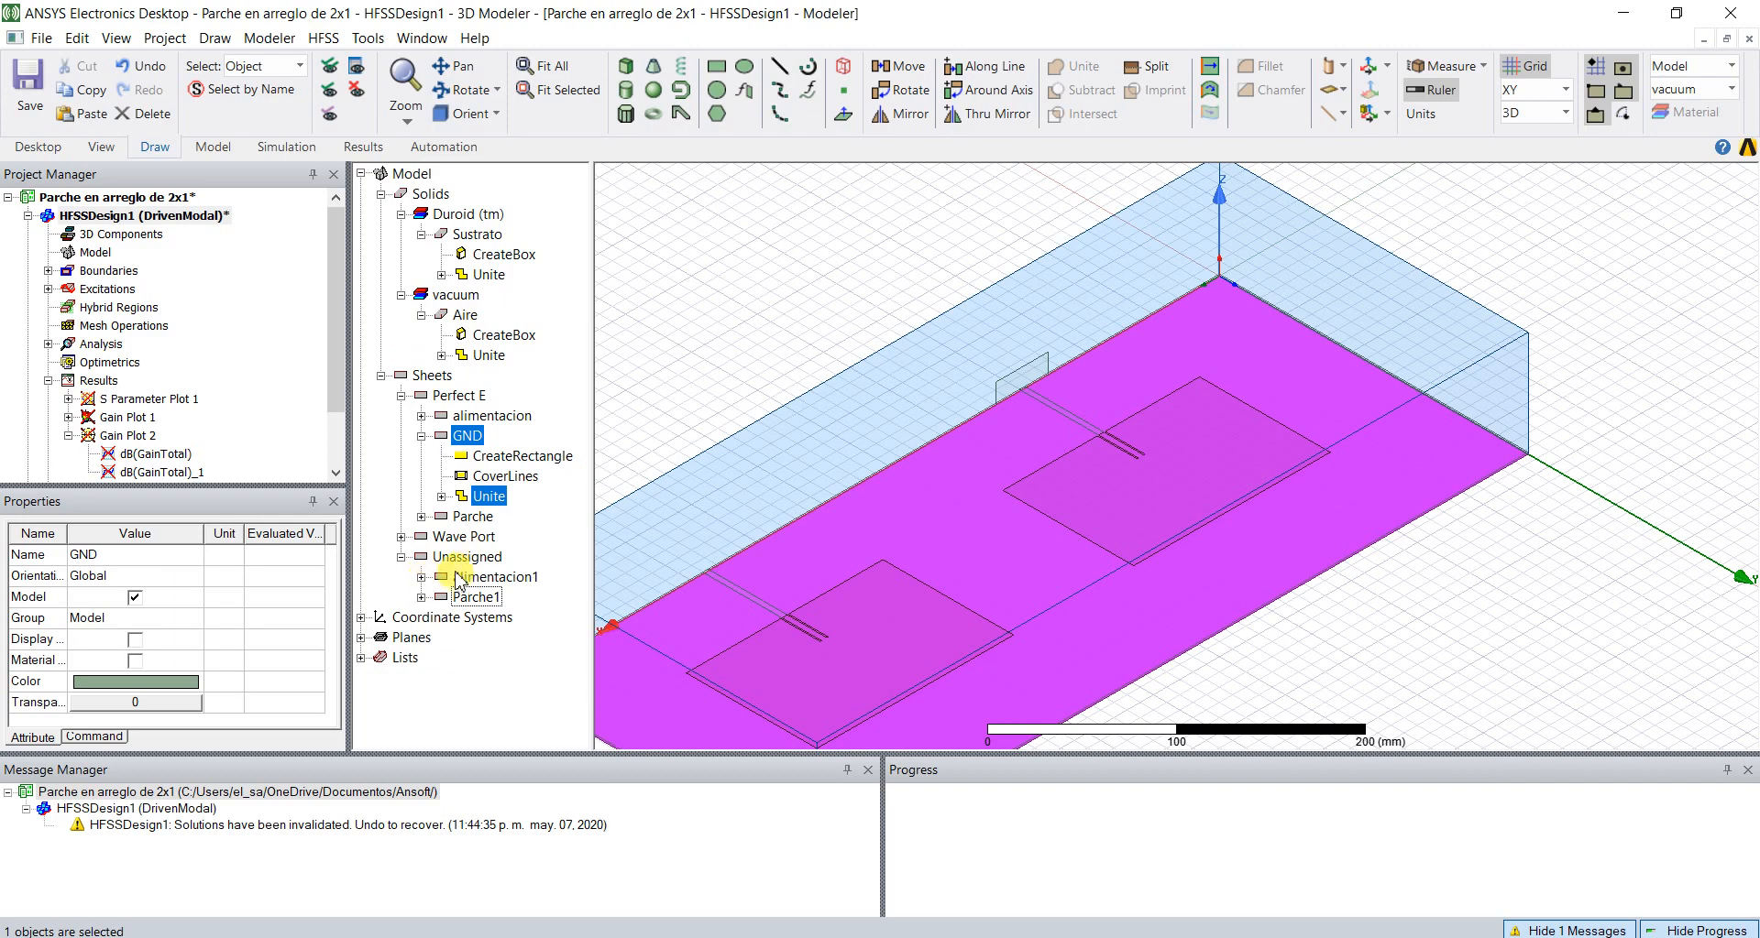
left_click(511, 579)
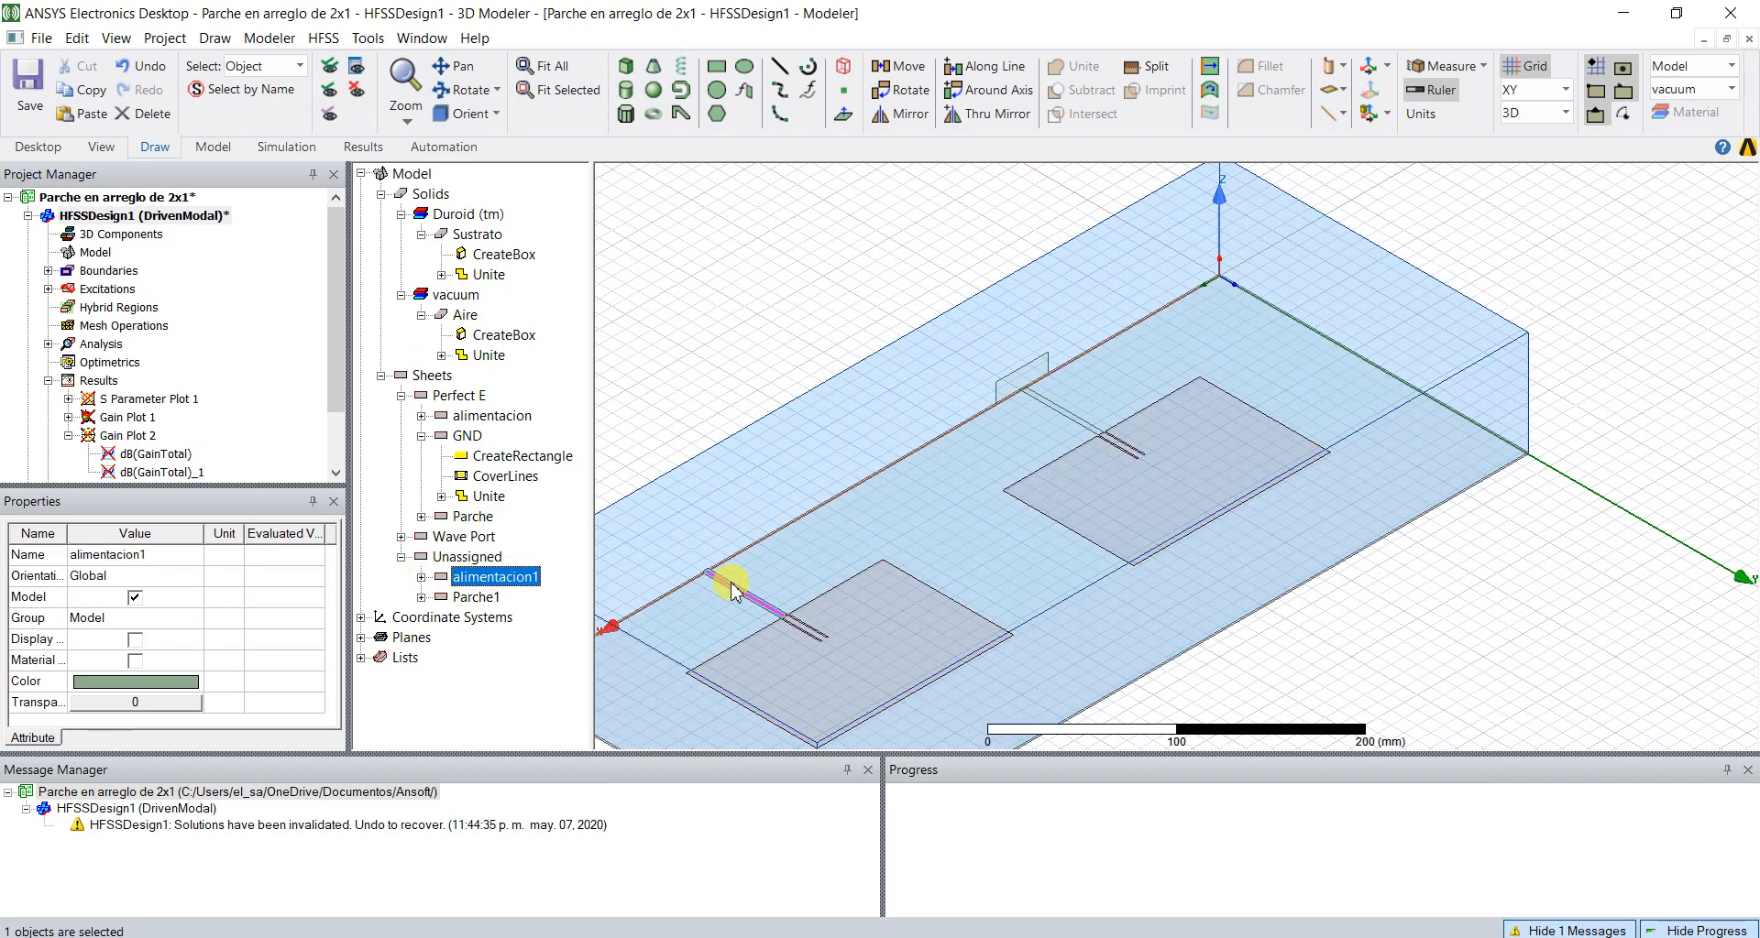
left_click(476, 596)
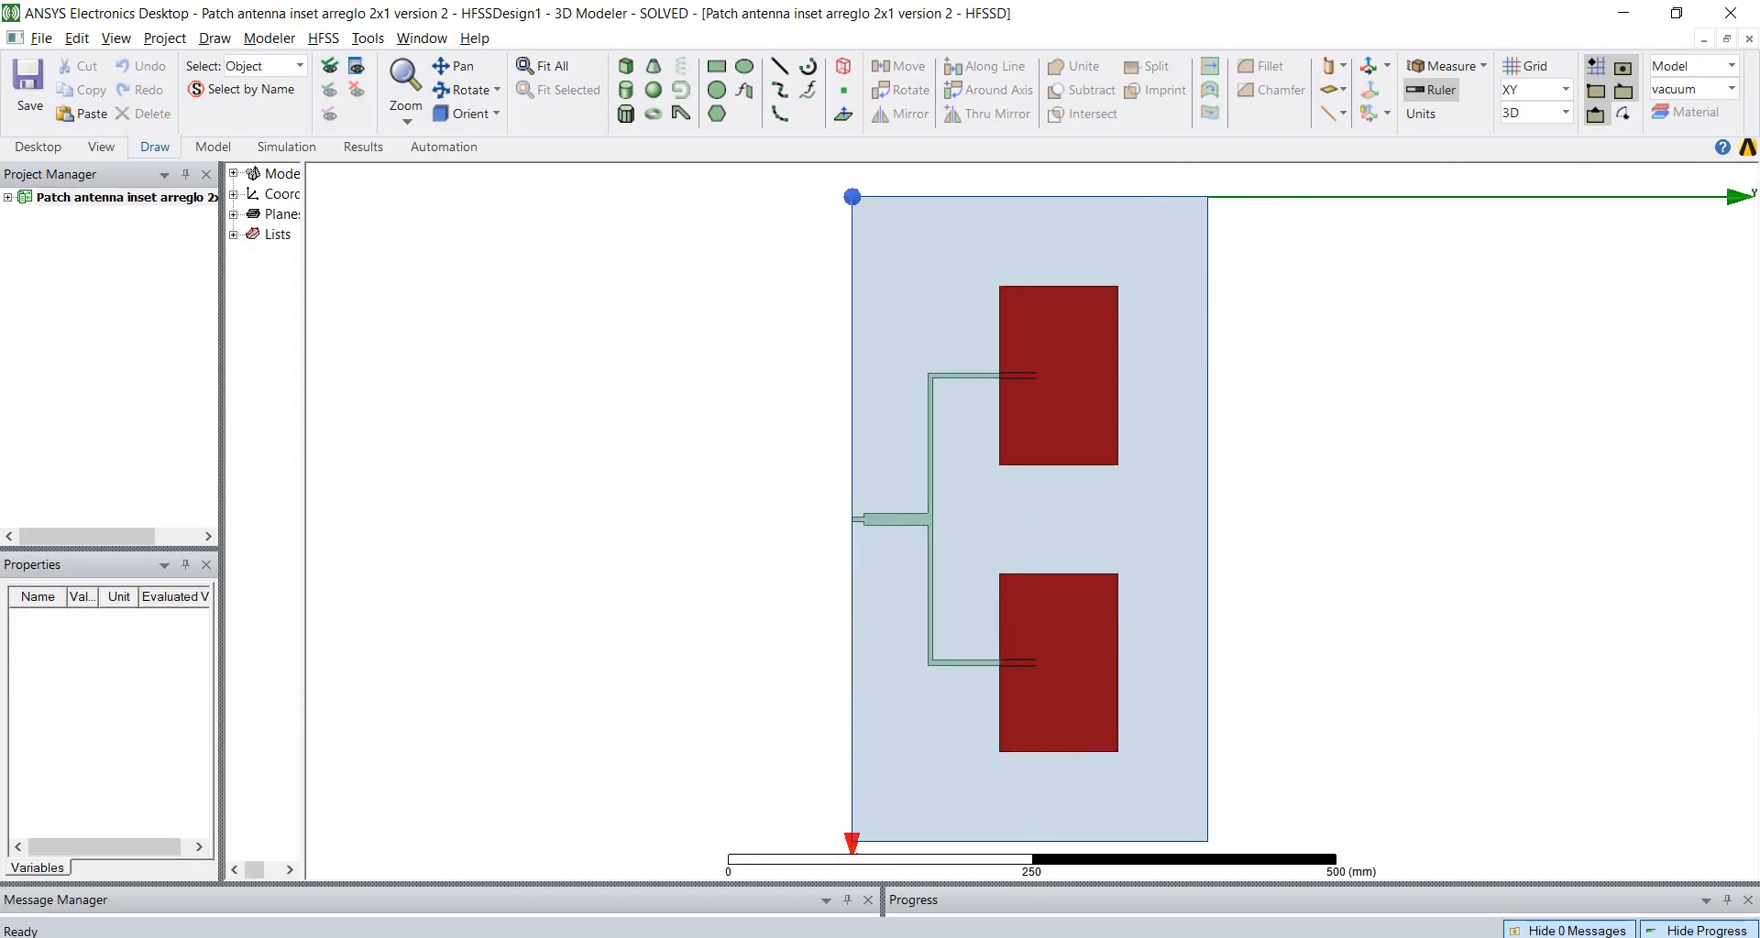
Step: Switch to the Arreglo 2x1 coordinate diagram in the photo viewer and place the calculator beside the feed network
mouse_move(1158, 937)
key("alt+Tab")
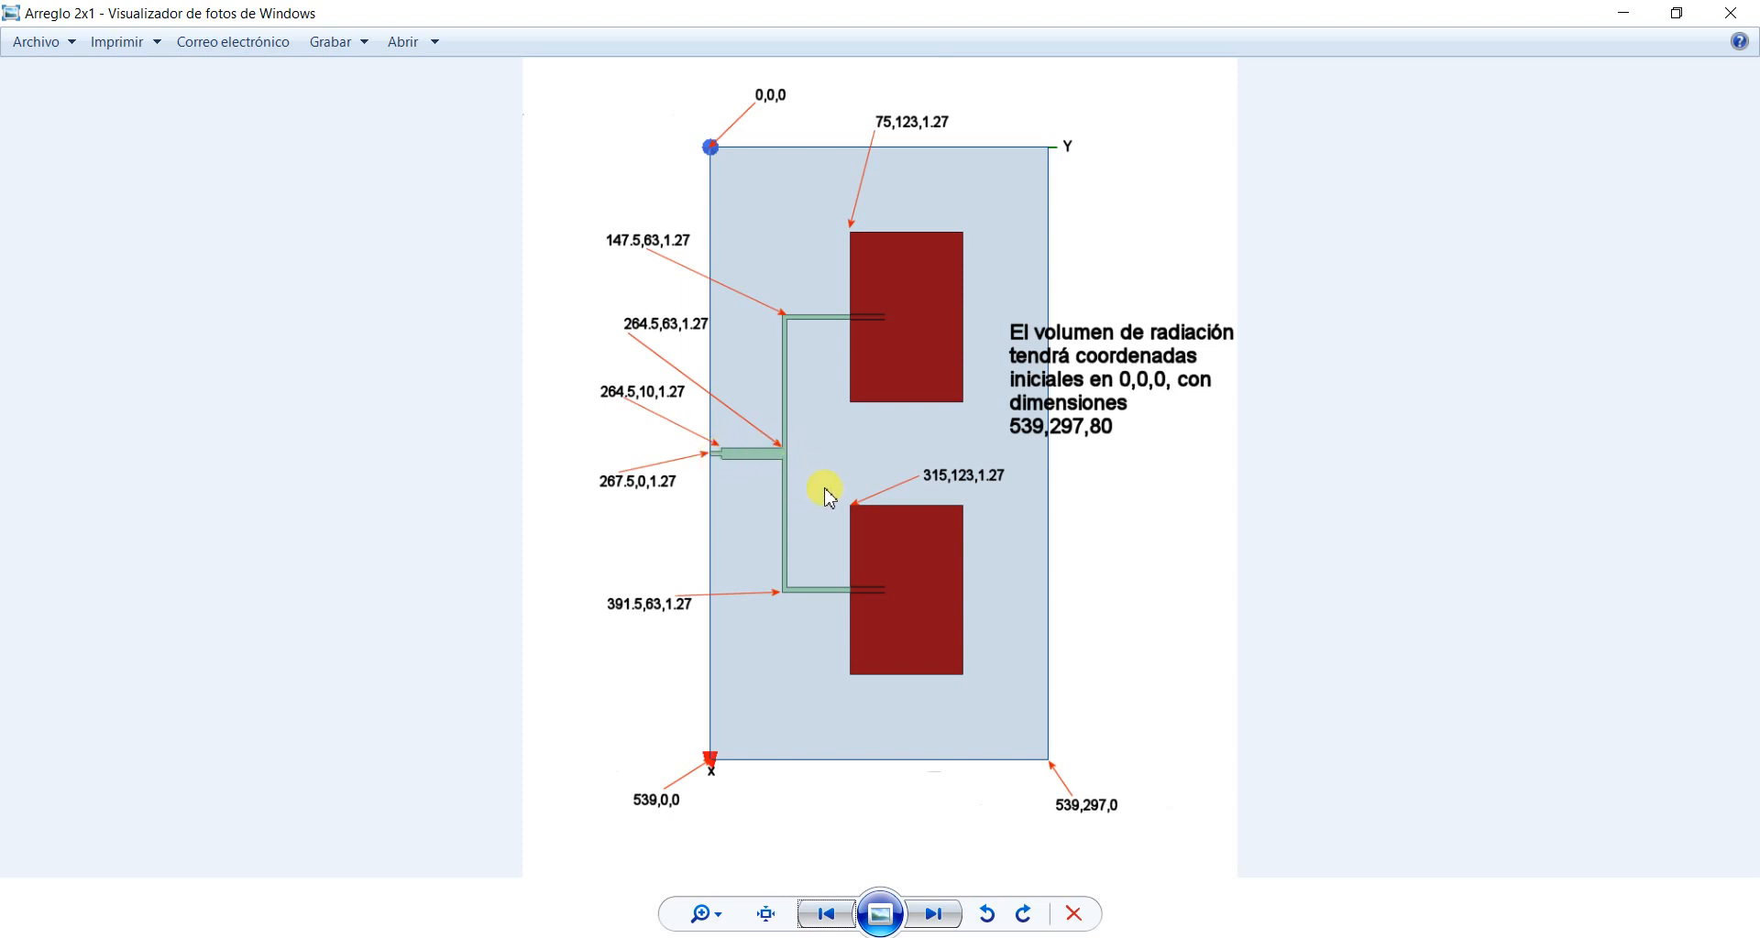
left_click(1182, 937)
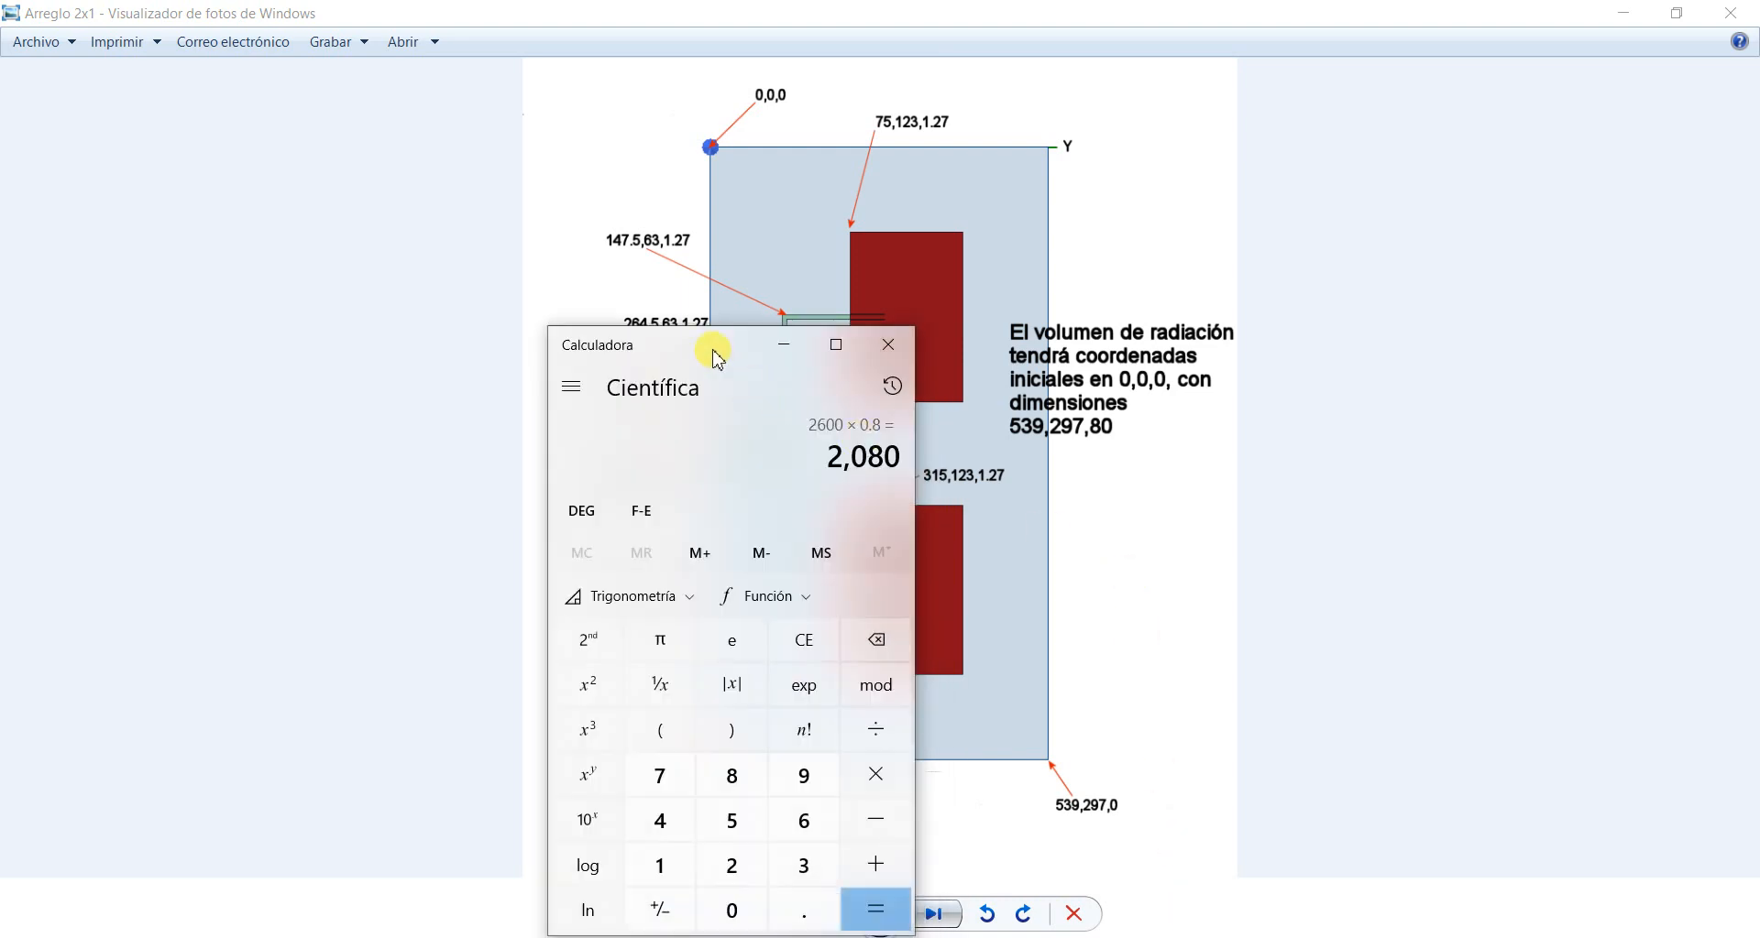
left_click_drag(712, 349, 1182, 211)
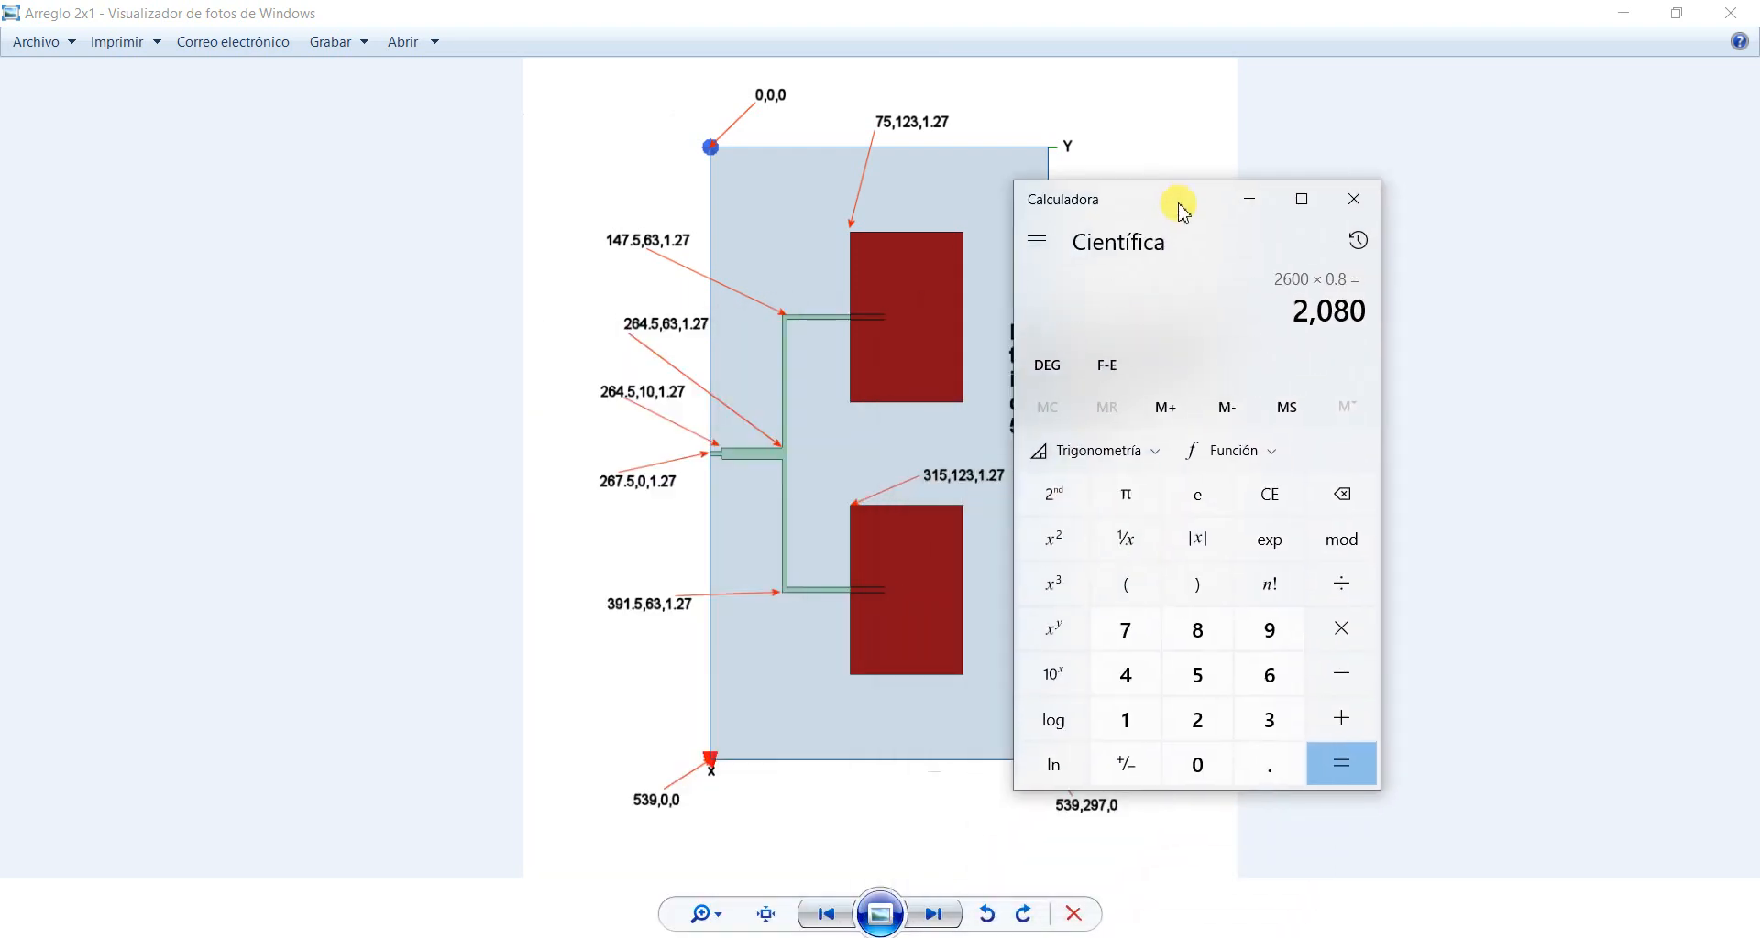
Step: Calculate the impedance of the matching line as the square root of 50 × 25, and return to the coordinate diagram
left_click(1269, 495)
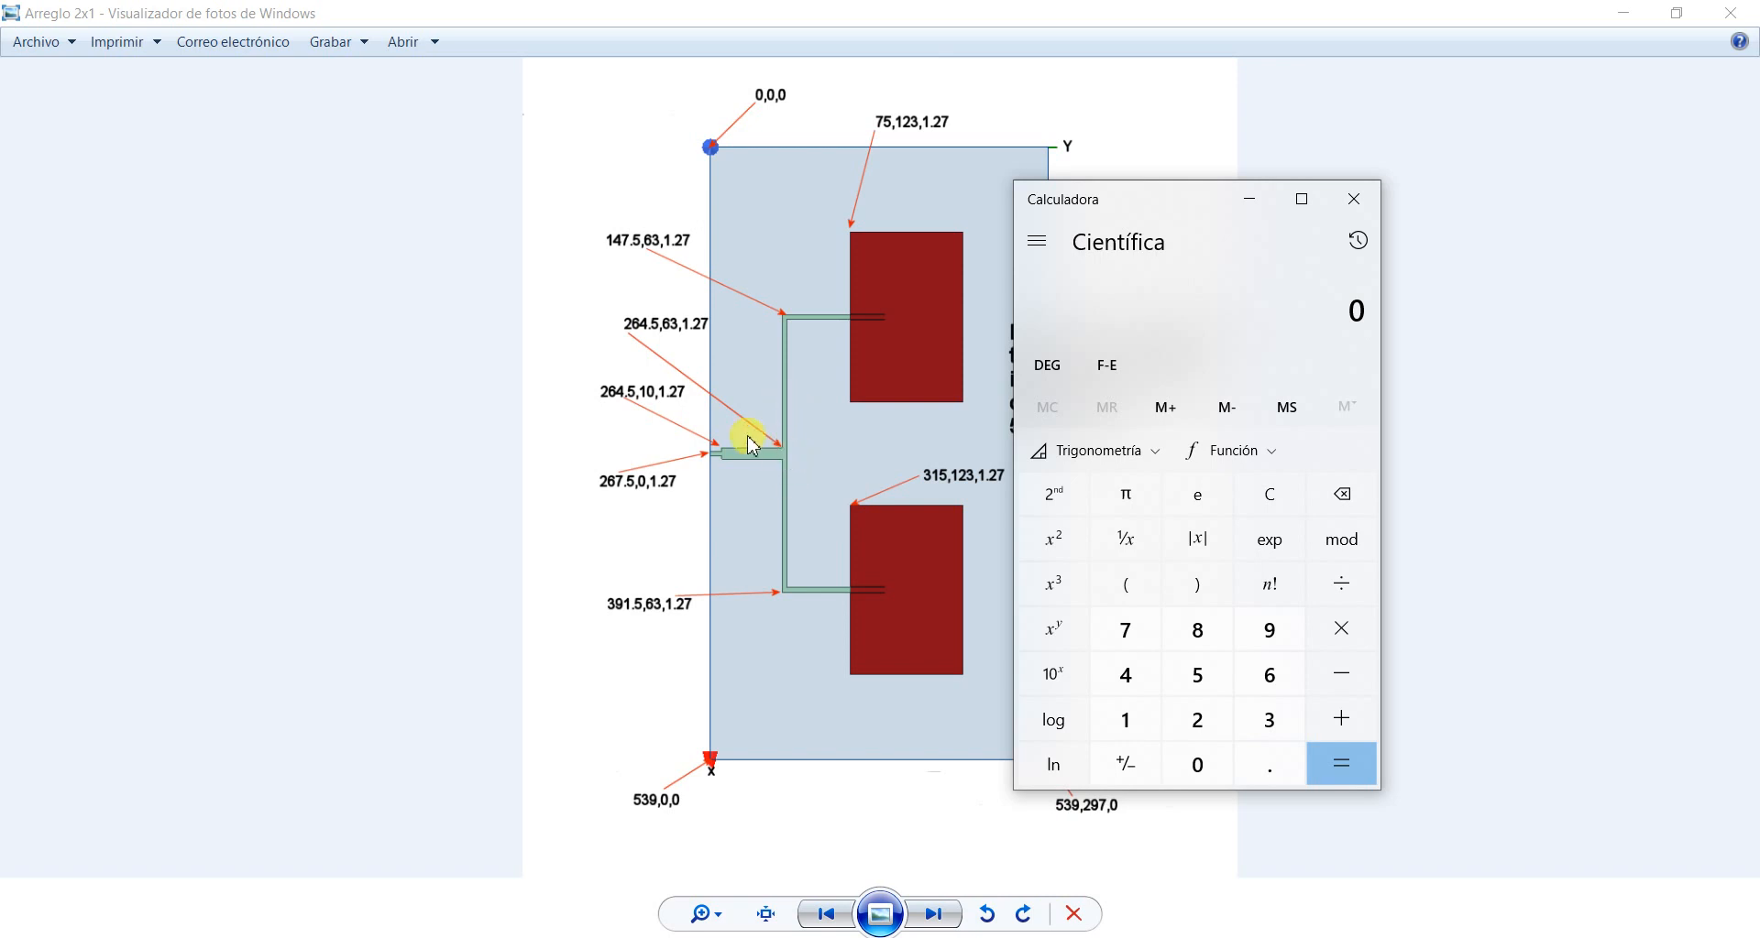
left_click(1206, 683)
left_click(1201, 764)
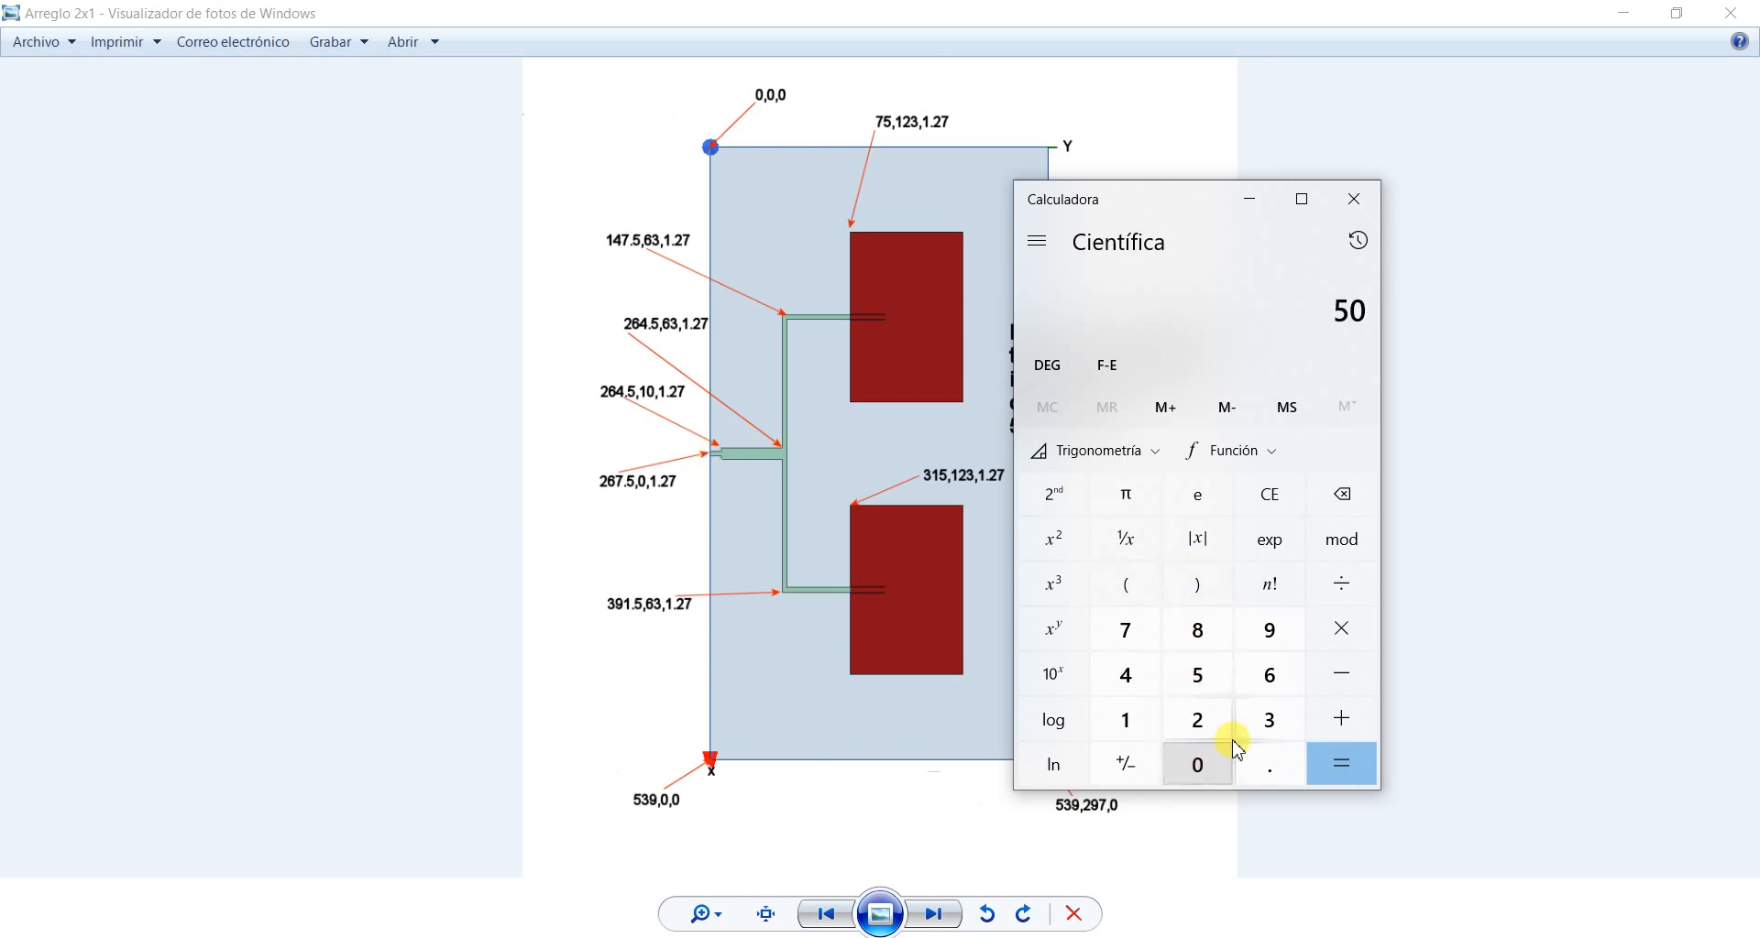
left_click(1347, 632)
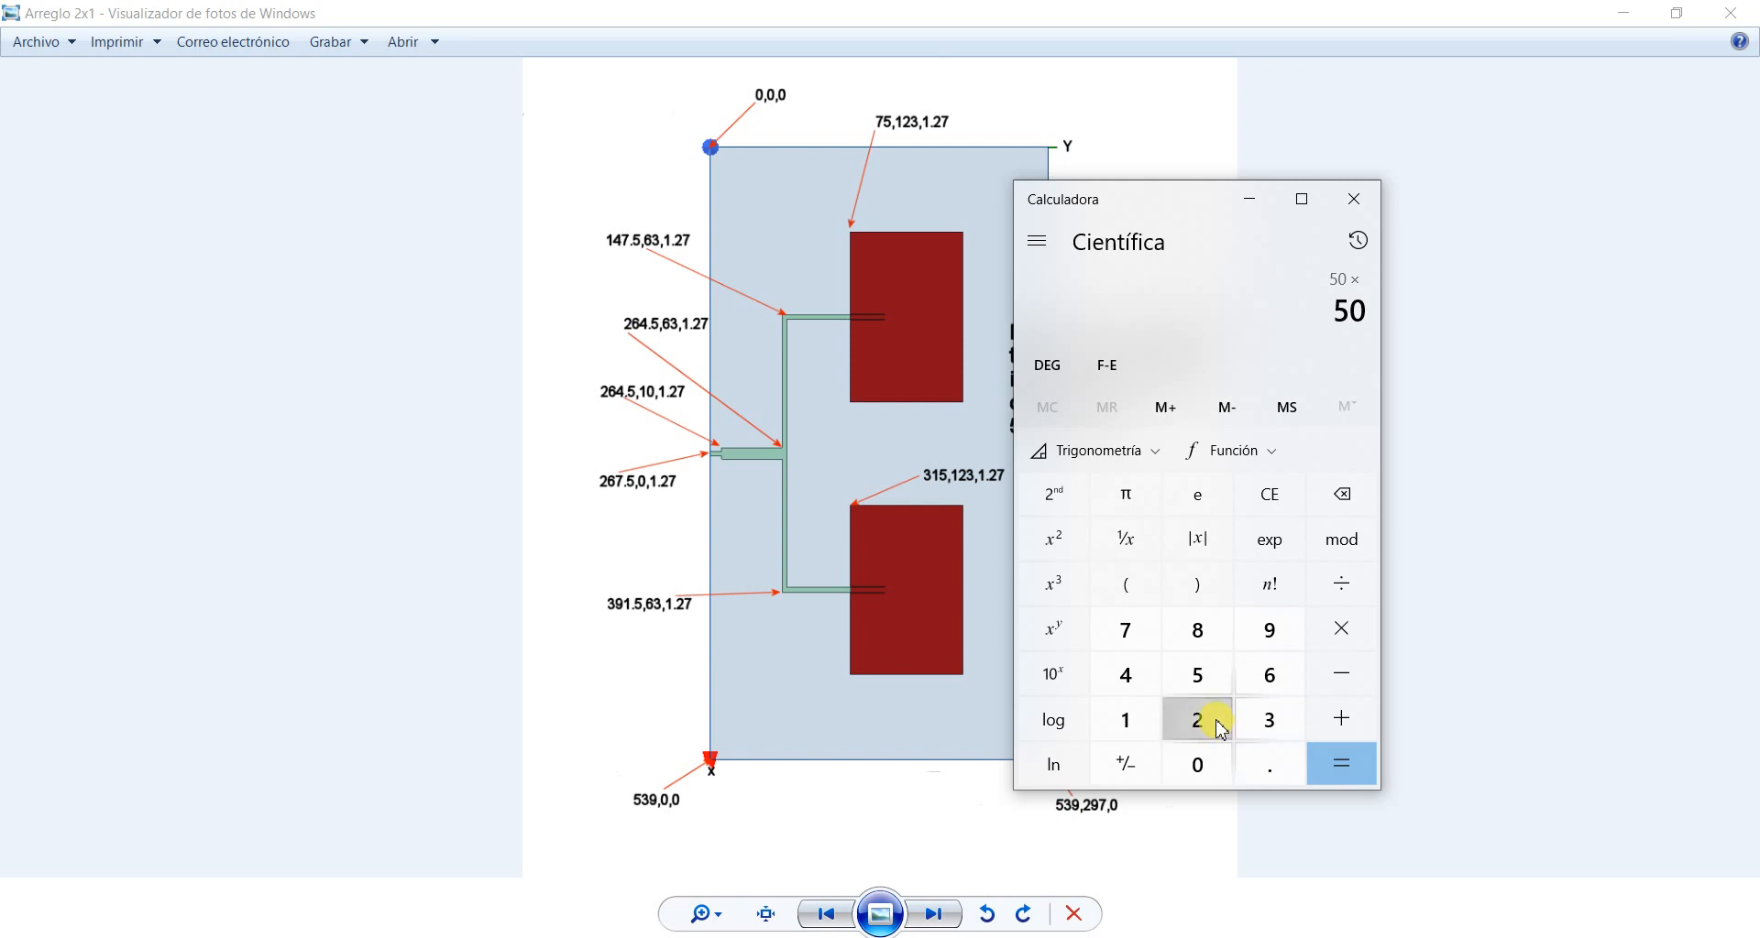
left_click(1208, 719)
left_click(1206, 683)
left_click(1338, 765)
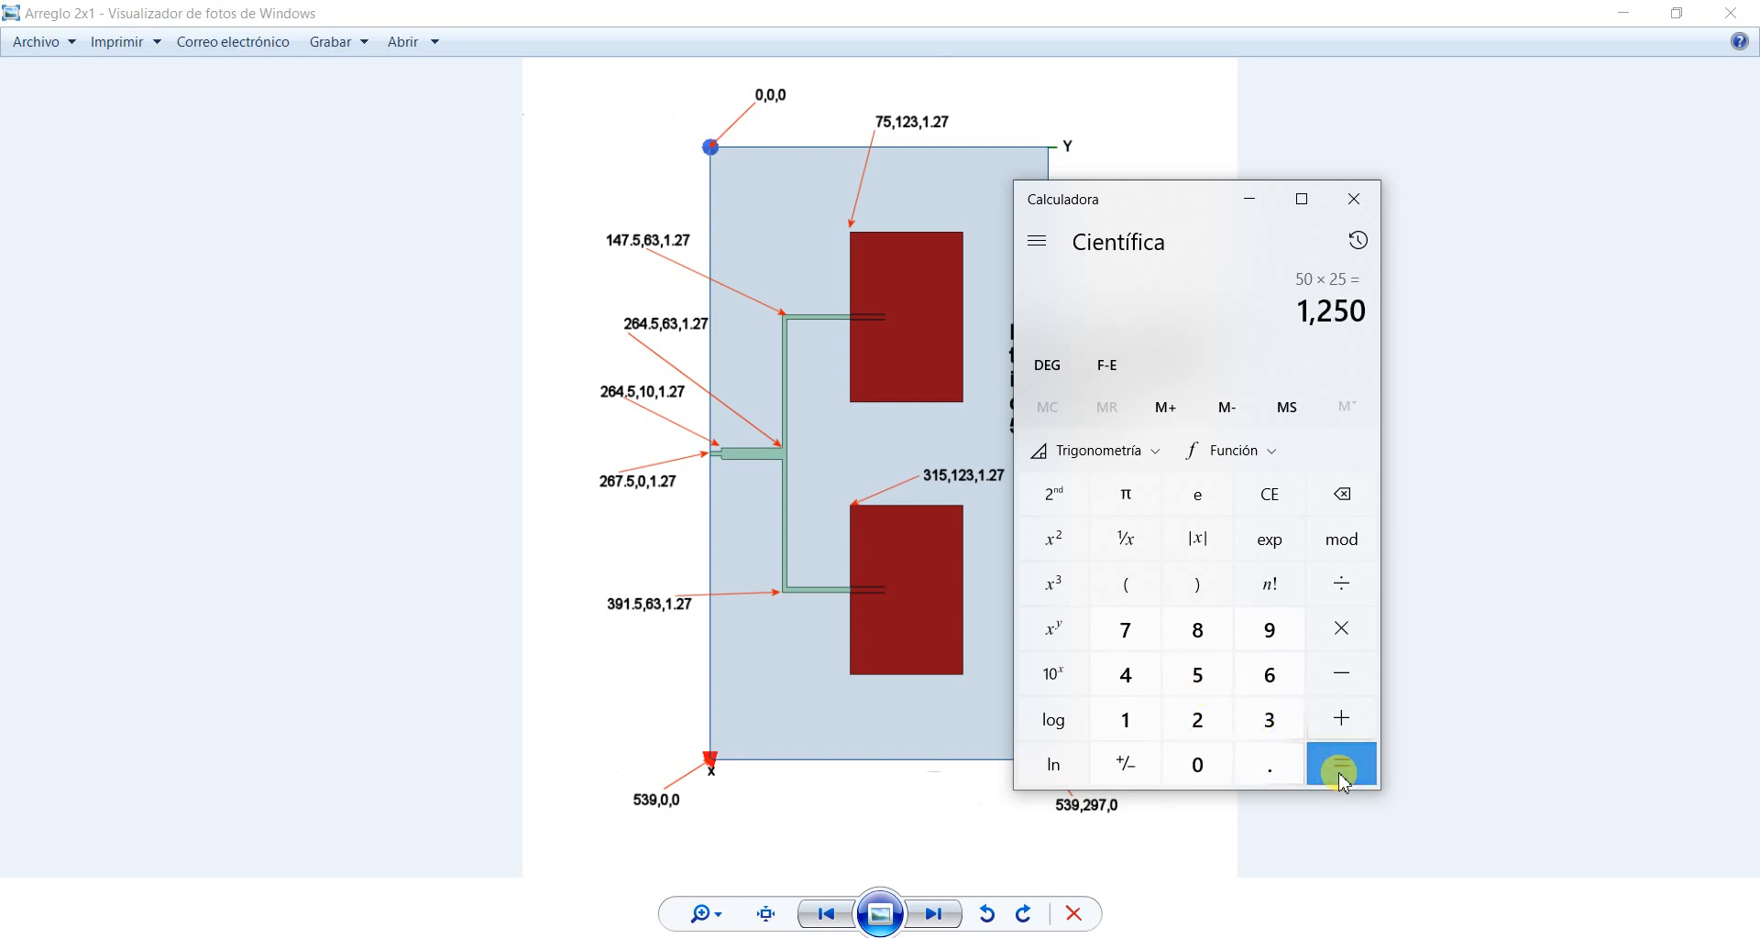
left_click(1064, 496)
left_click(1056, 539)
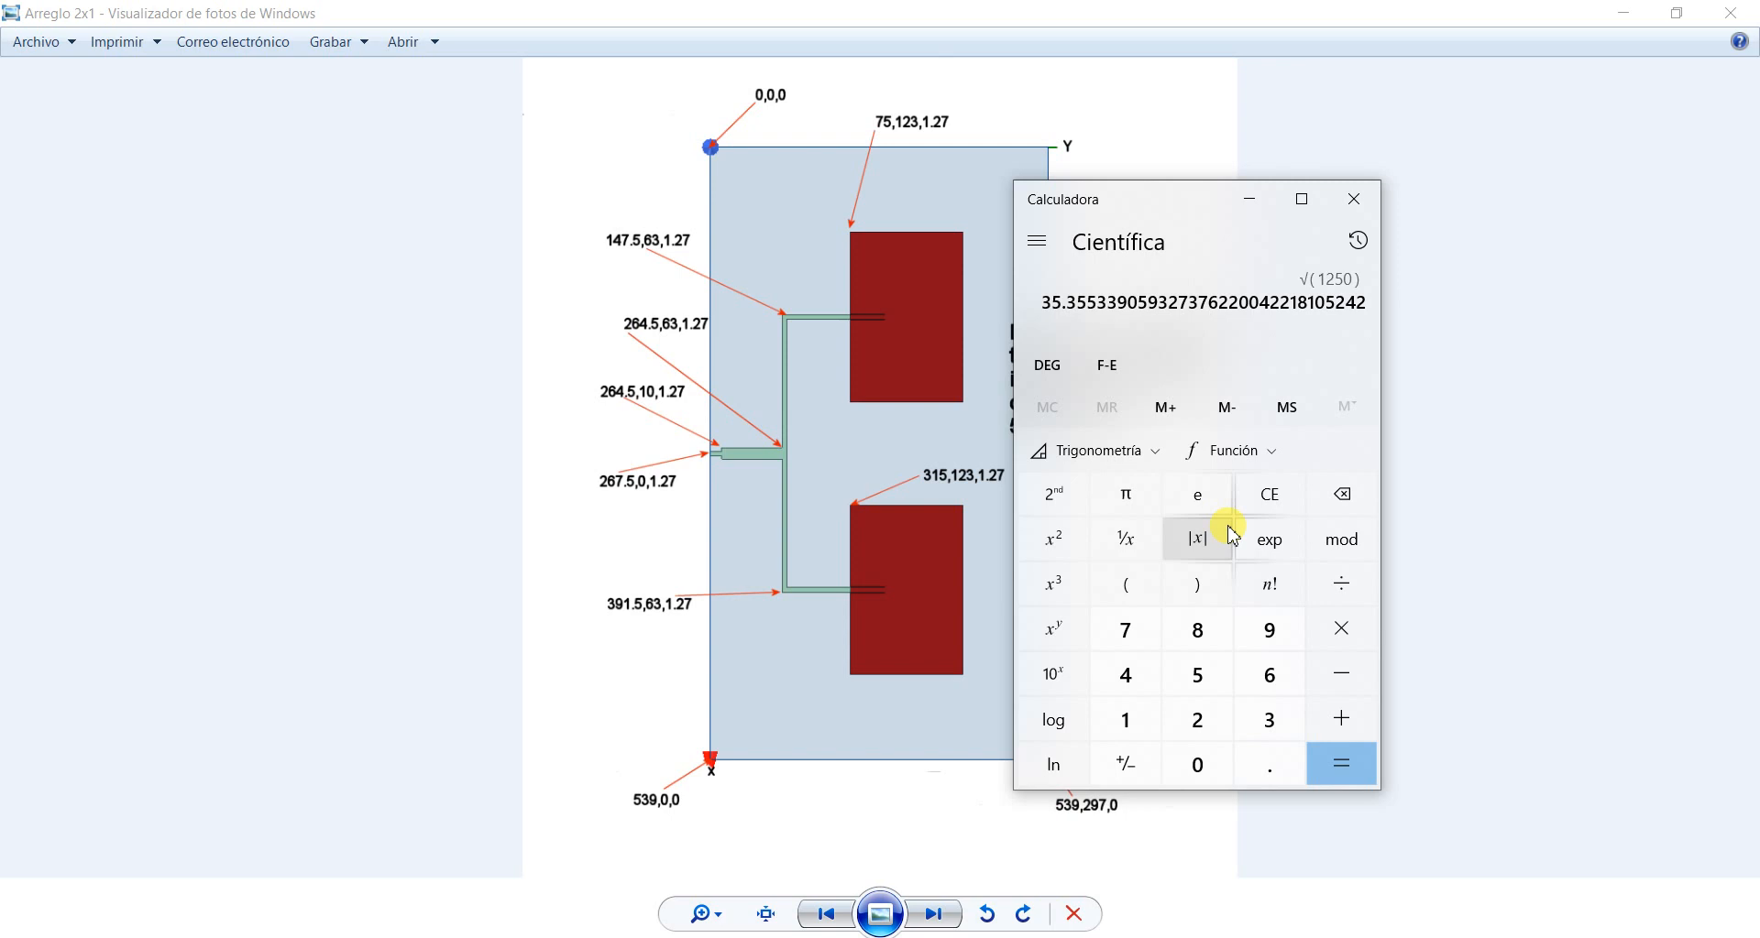
left_click(360, 740)
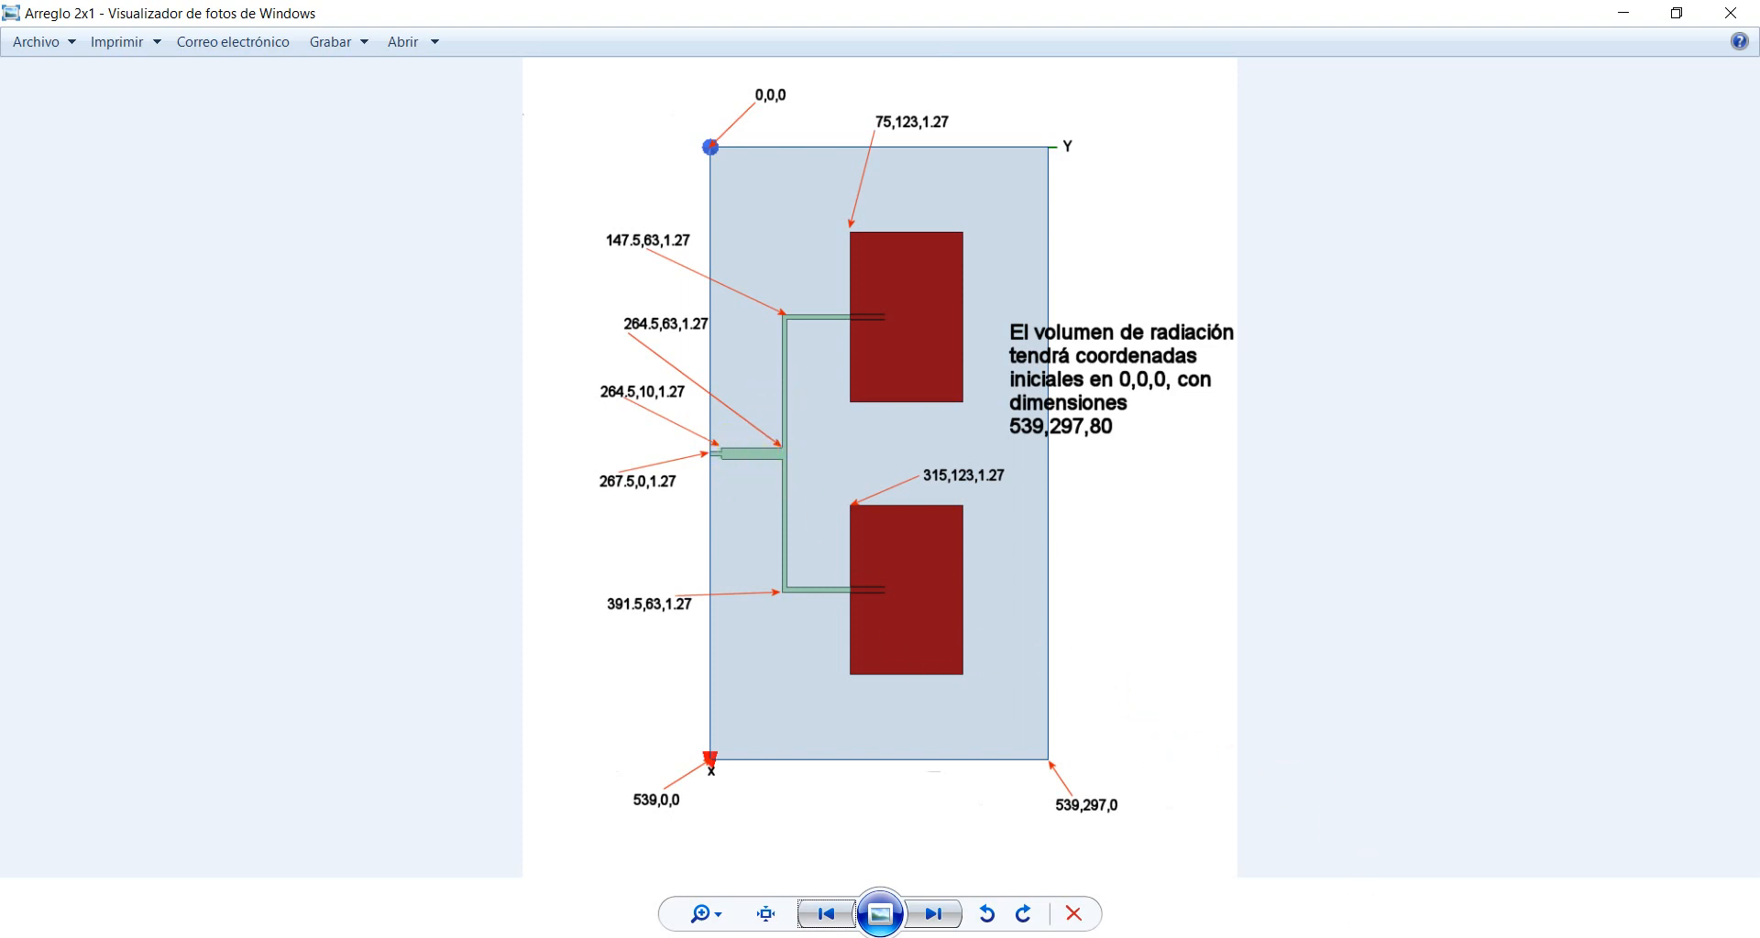
Step: Switch to LineCalc and set the substrate to Er 2.2 and H 1.27 mm, with a frequency of 1 GHz
left_click(1408, 937)
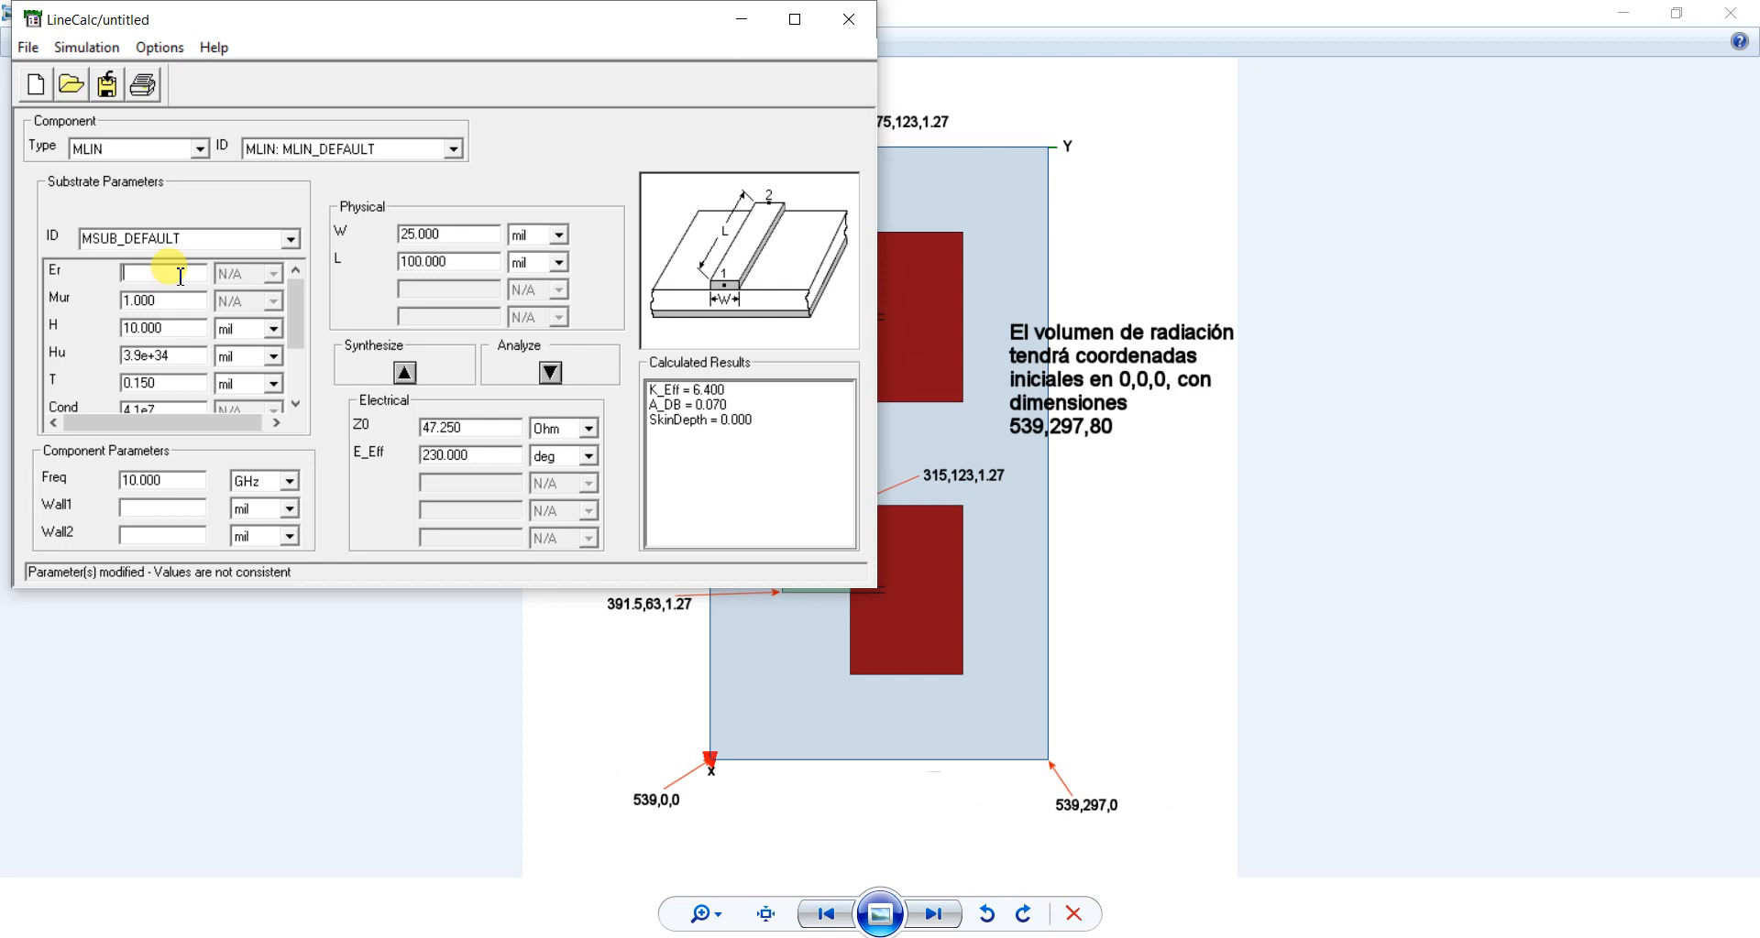
left_click(180, 275)
type("2.2")
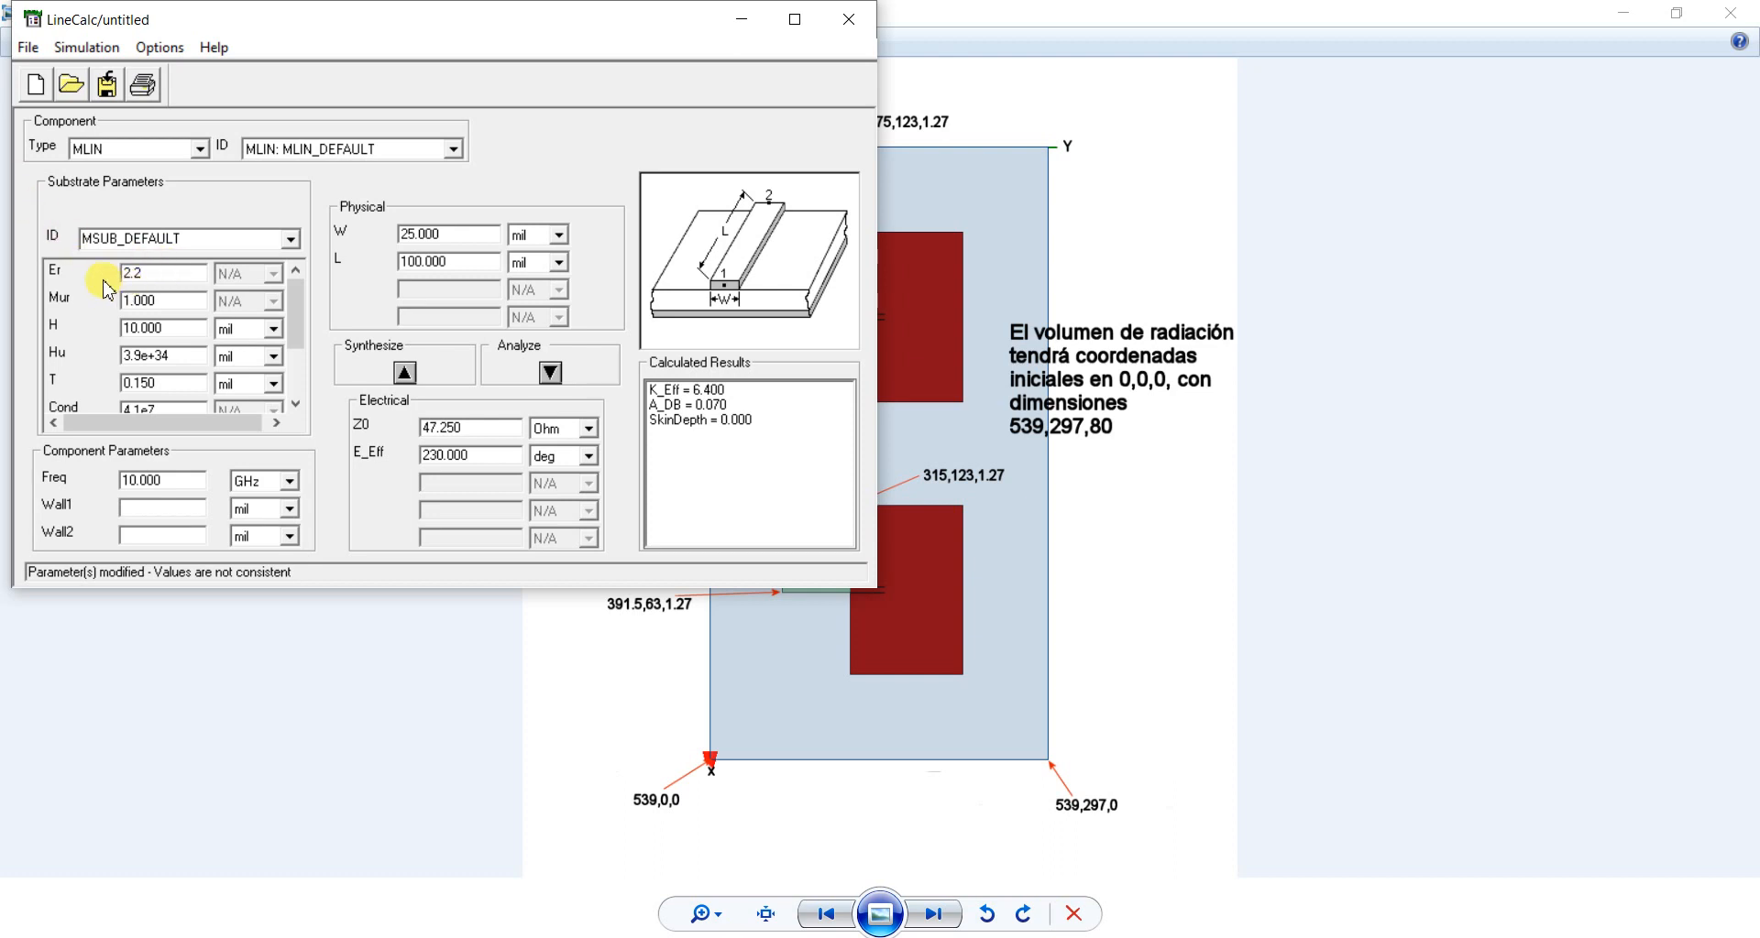
double_click(142, 273)
left_click(174, 302)
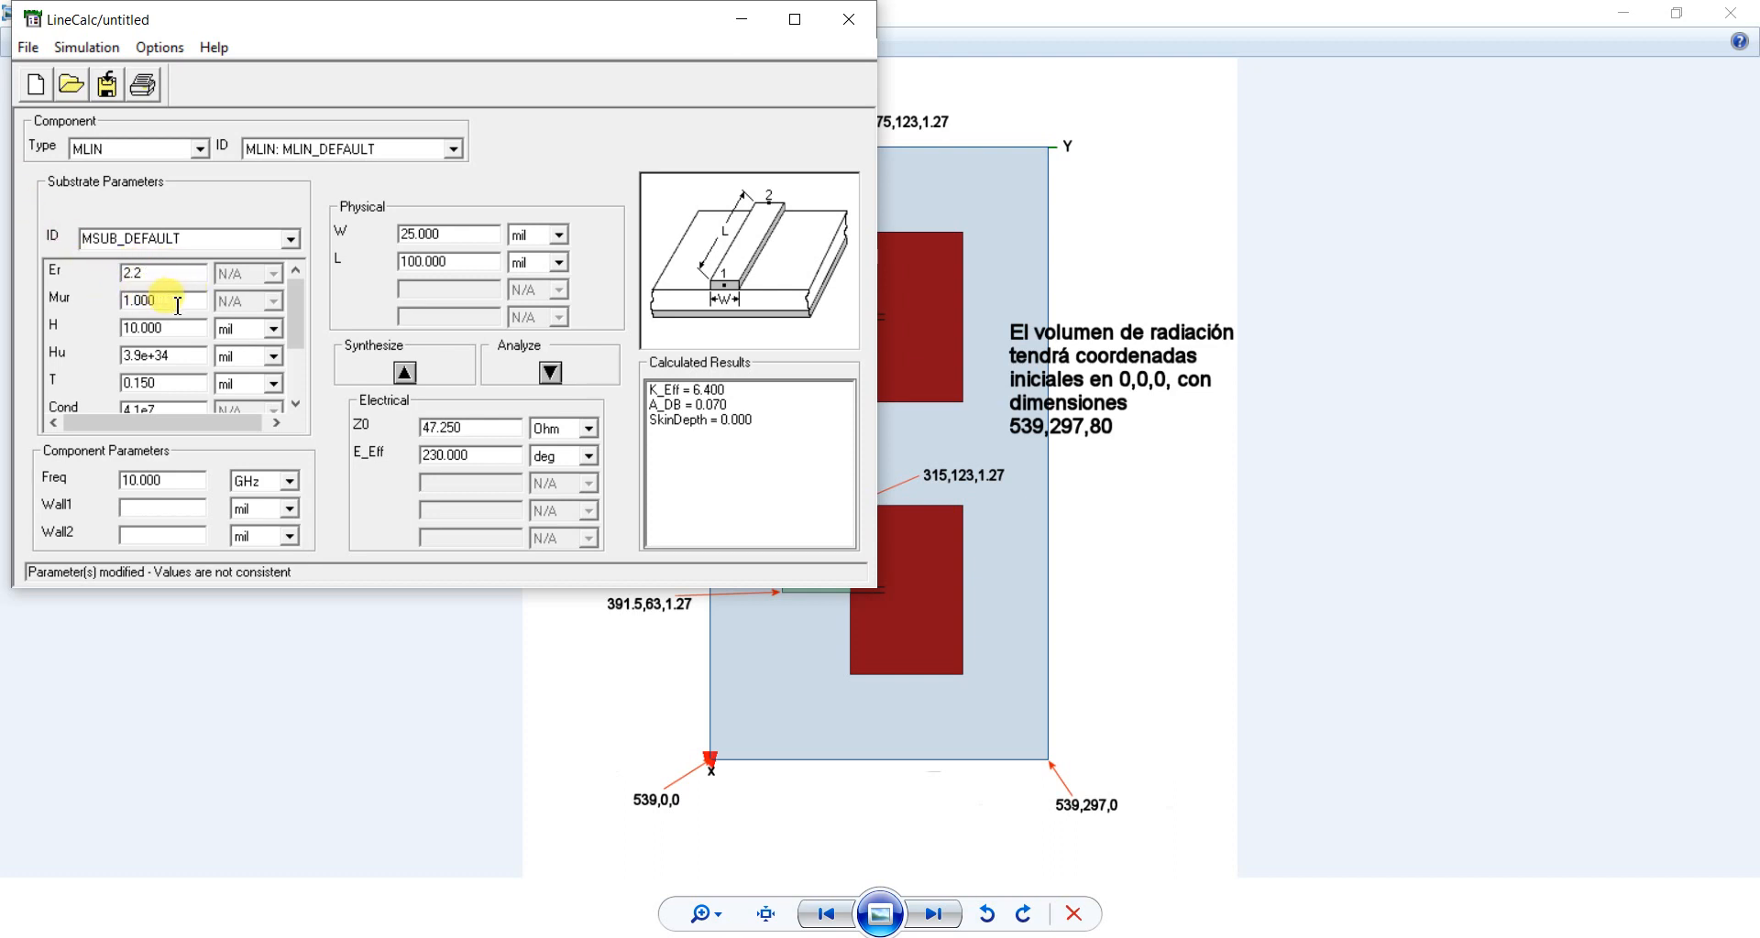
left_click(240, 330)
left_click(230, 380)
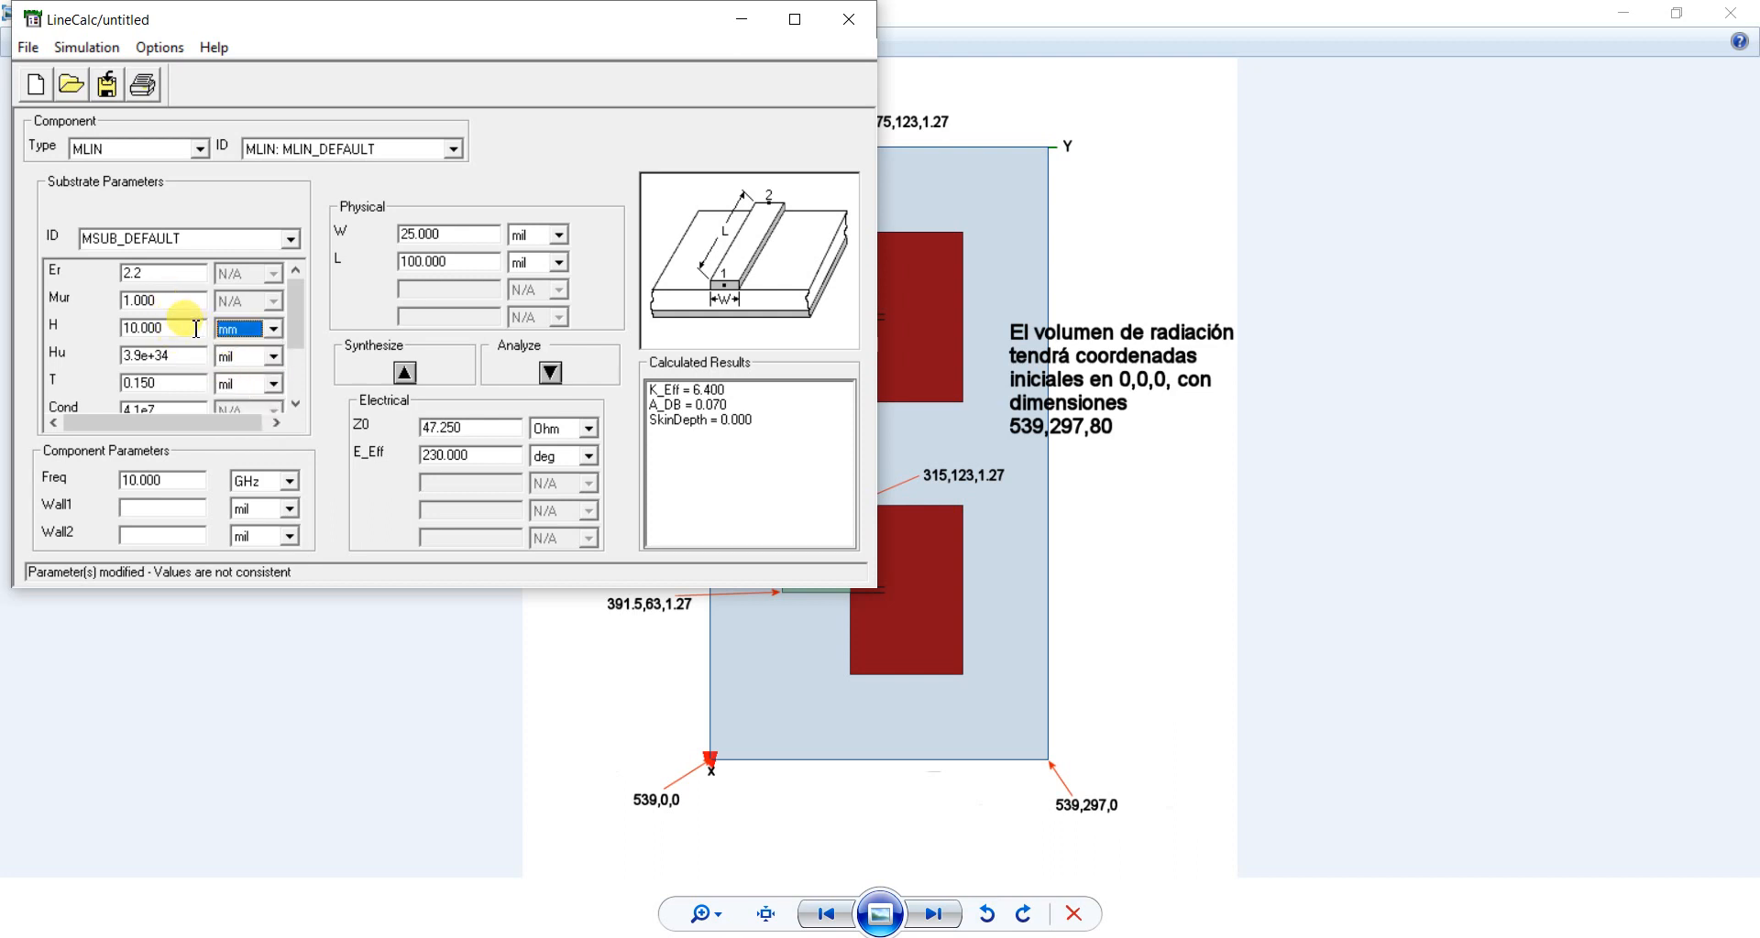
left_click_drag(195, 329, 109, 333)
type("1.27")
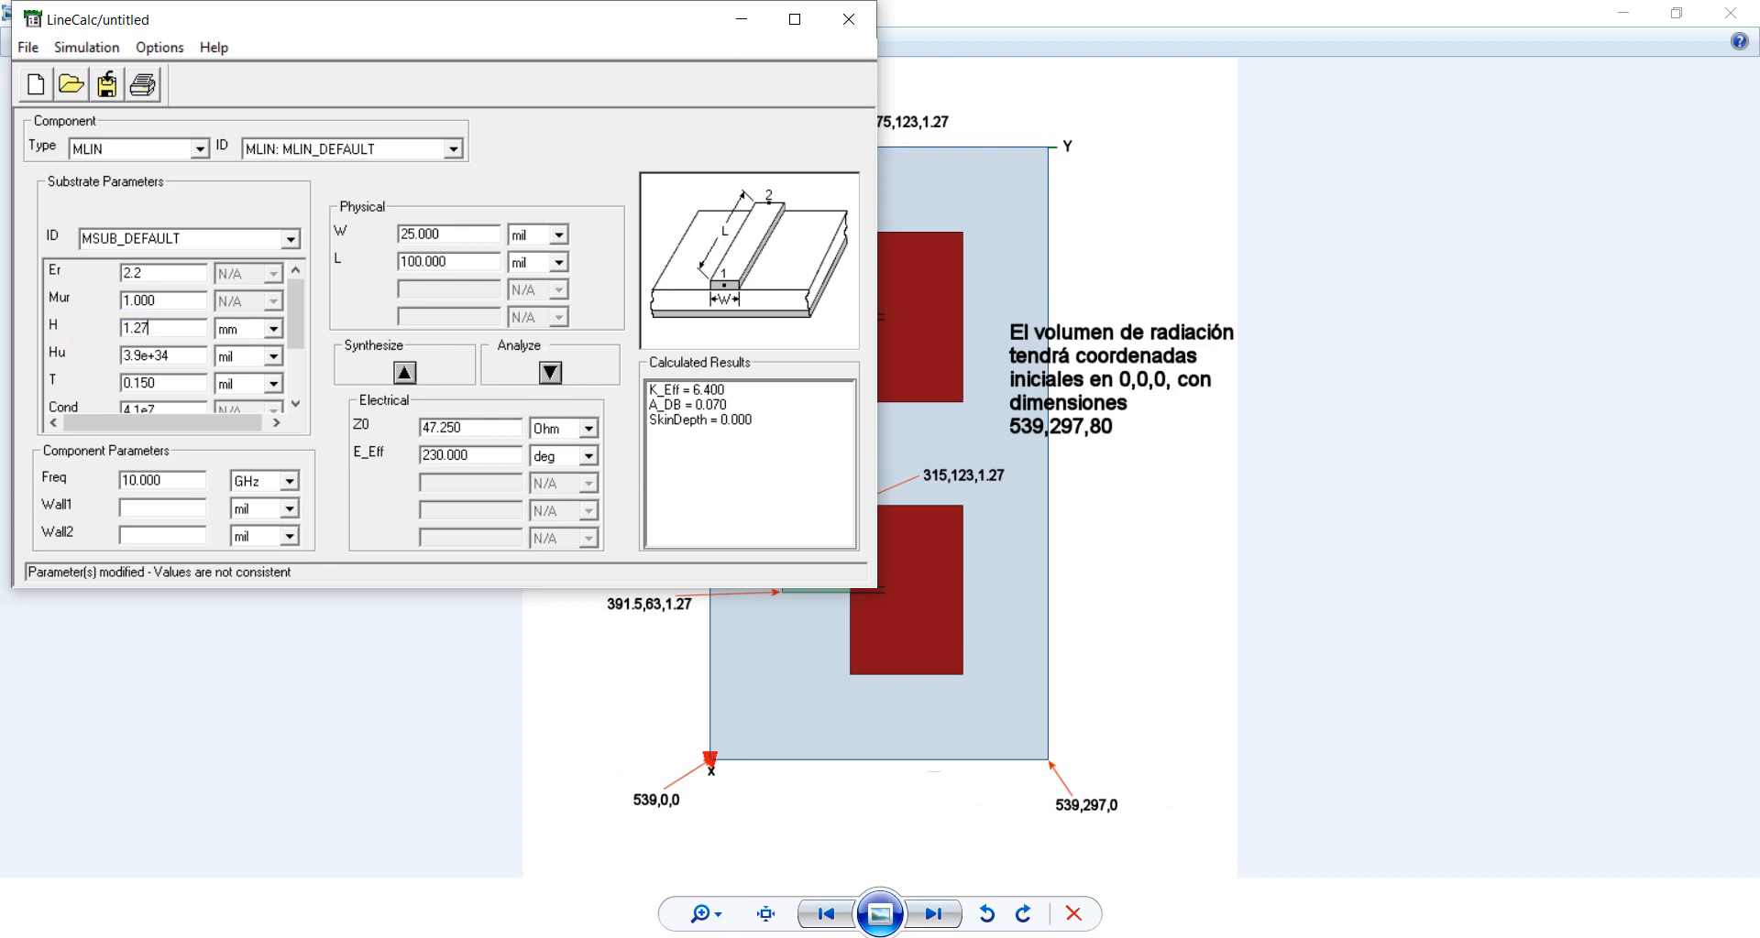
left_click(151, 480)
left_click_drag(174, 485, 76, 483)
type("1")
Step: Set the line's electrical parameters to Z0 35.35 Ohm, using the calculated impedance, and E_Eff 90 deg
left_click_drag(467, 429, 395, 437)
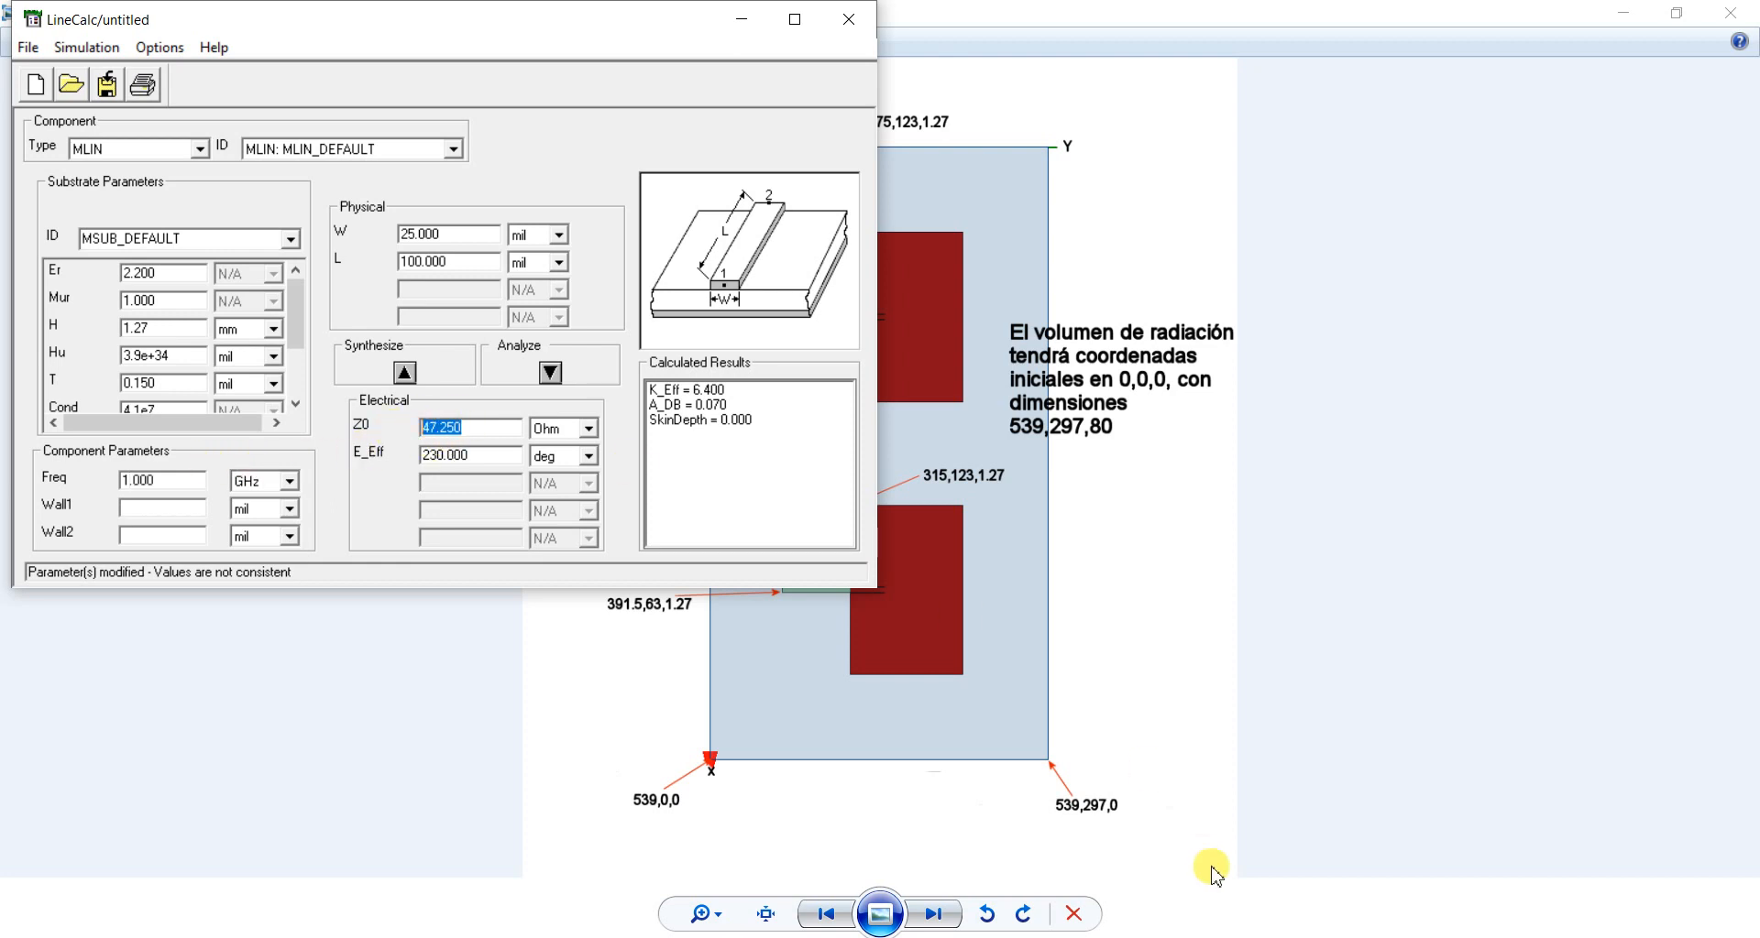
left_click(1162, 936)
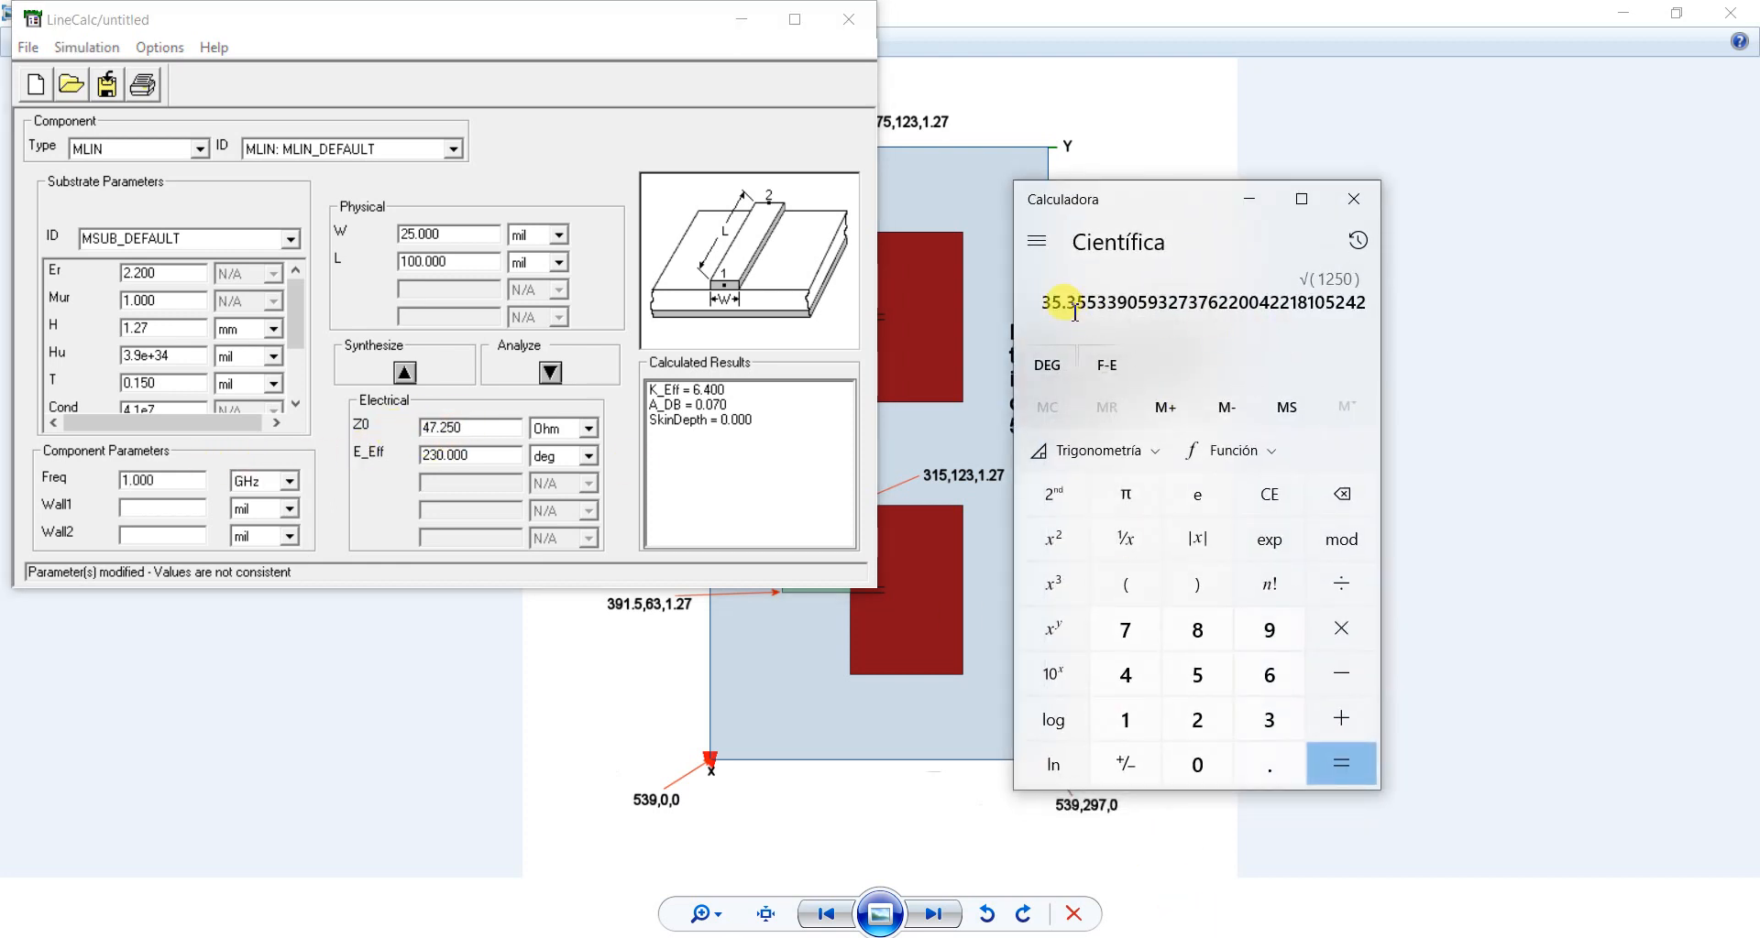
left_click(499, 435)
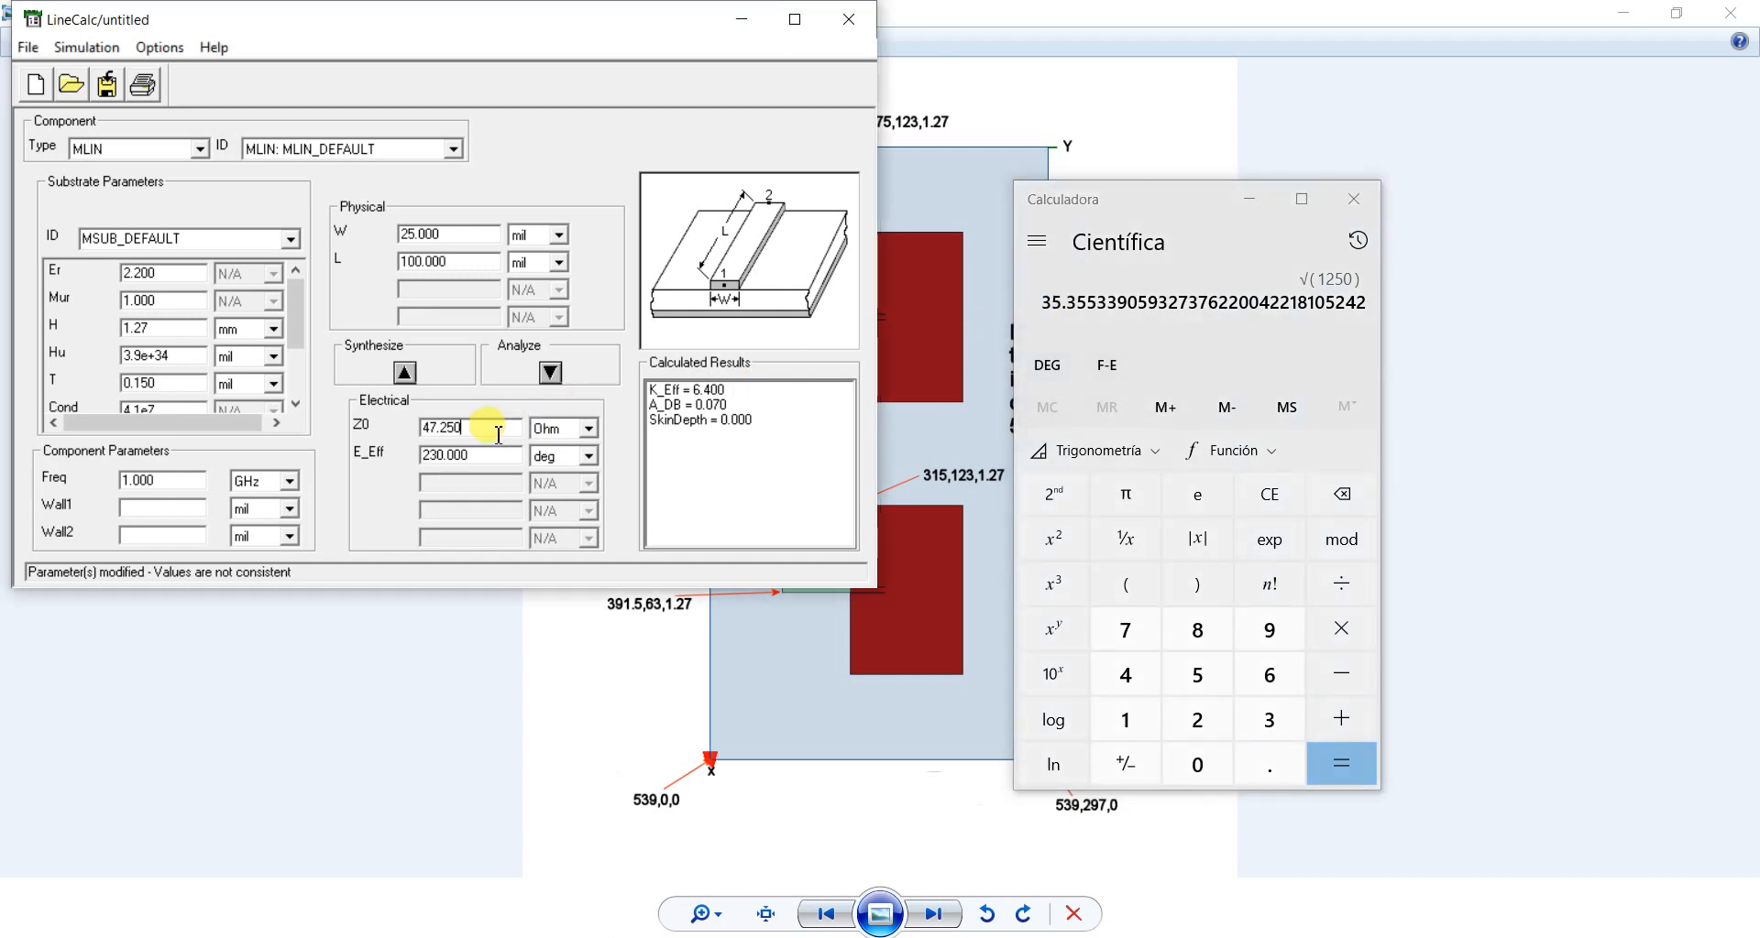
left_click_drag(498, 434, 435, 435)
type("35.35")
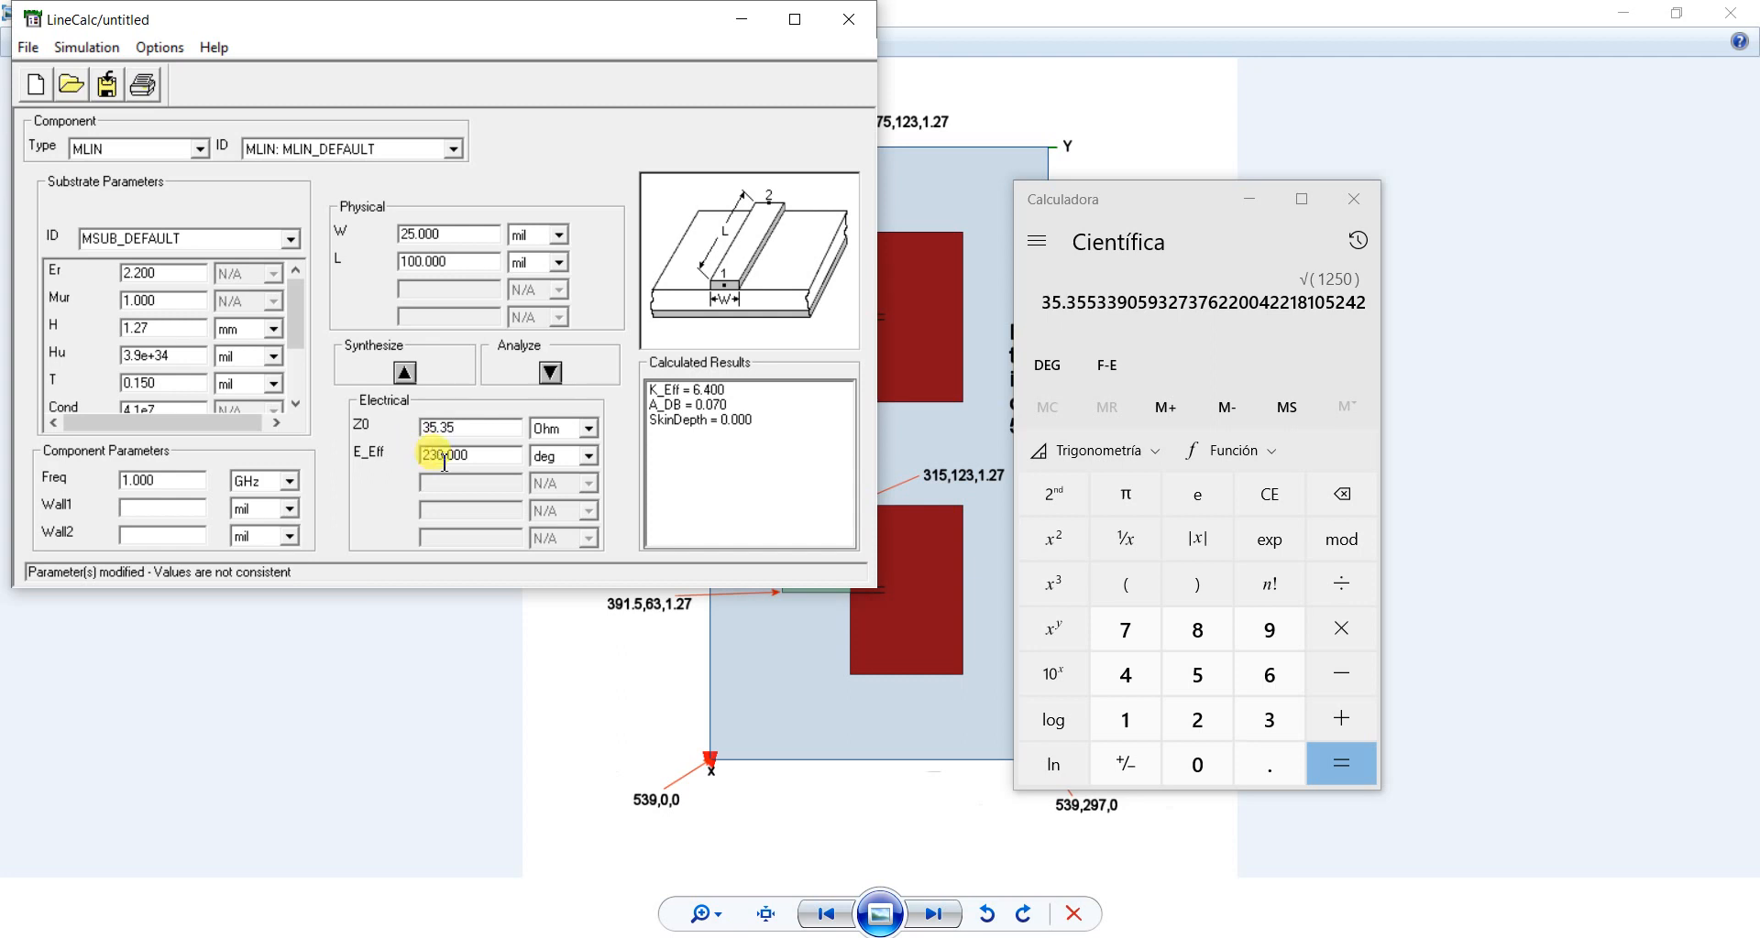
left_click_drag(477, 455, 399, 455)
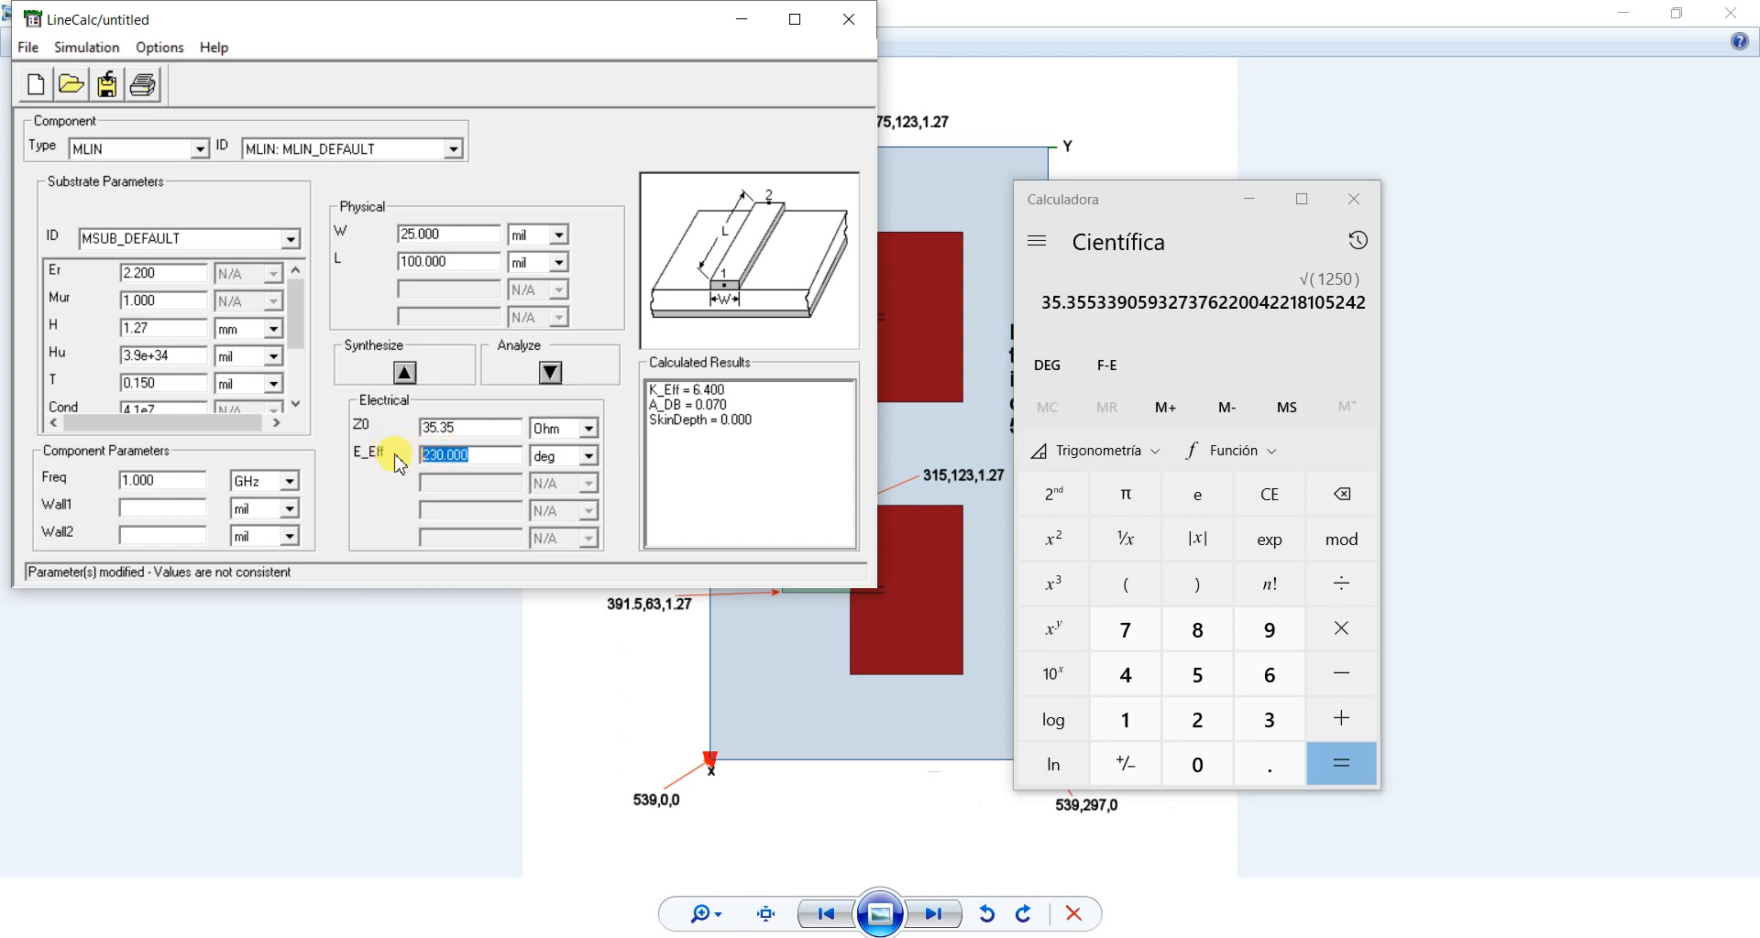
type("90")
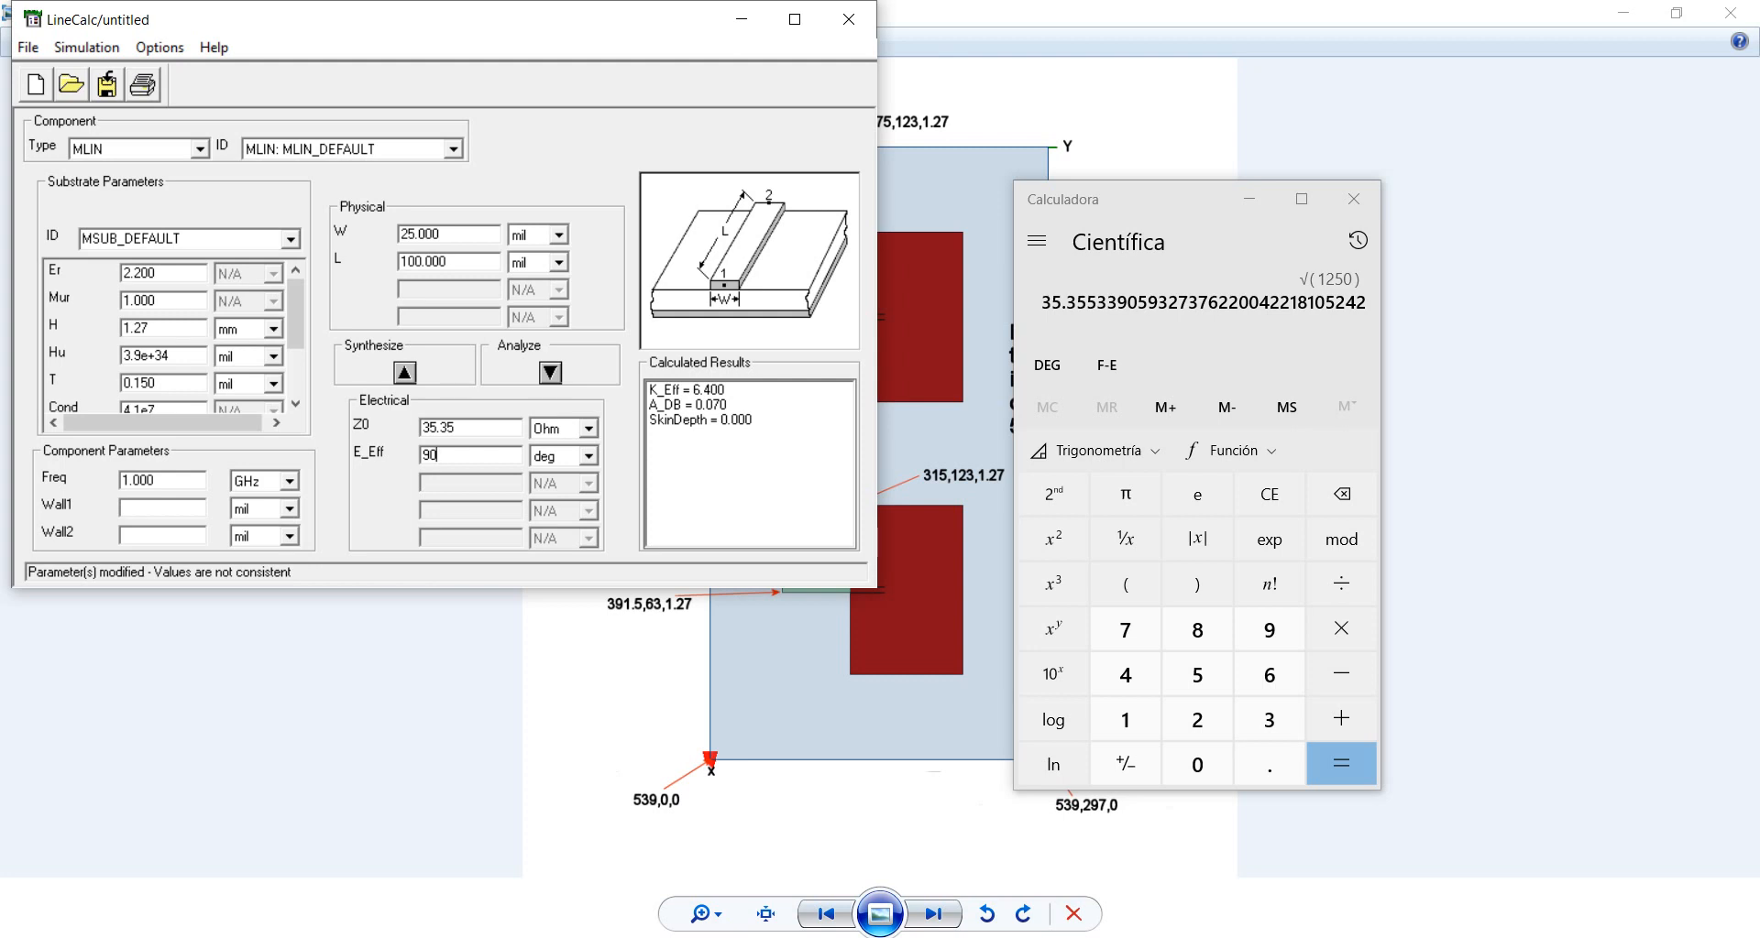
Step: Switch the line's width and length units to mm and synthesize its physical dimensions
left_click(559, 263)
left_click(540, 291)
left_click(560, 235)
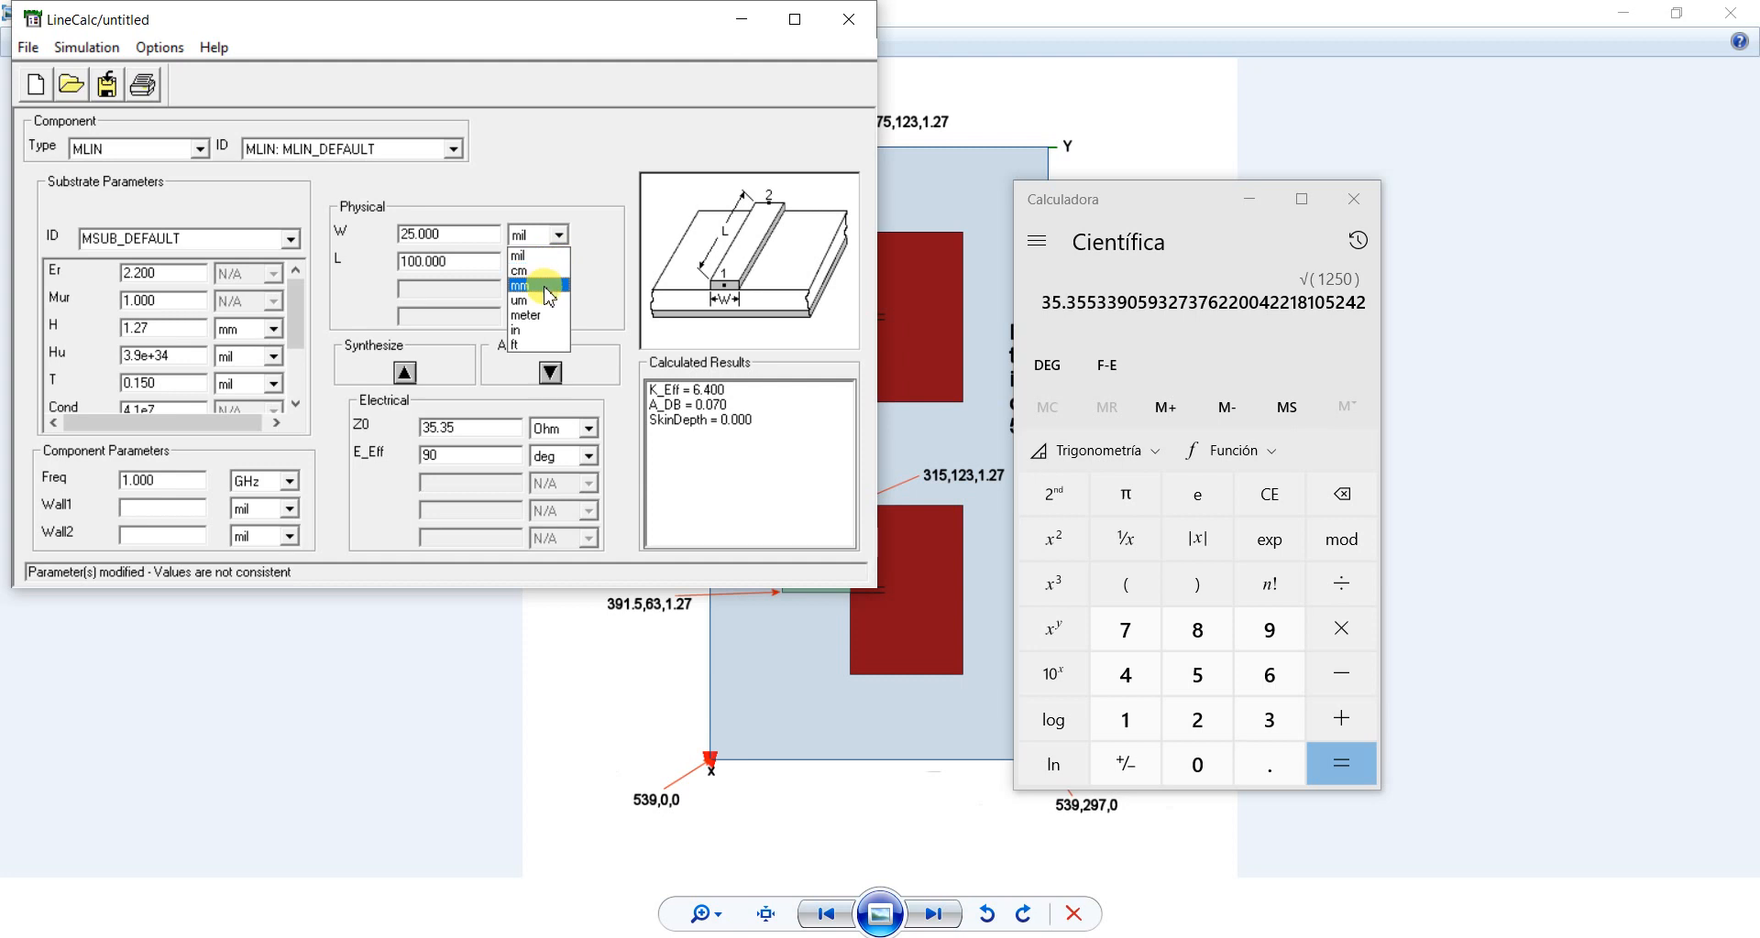
left_click(541, 263)
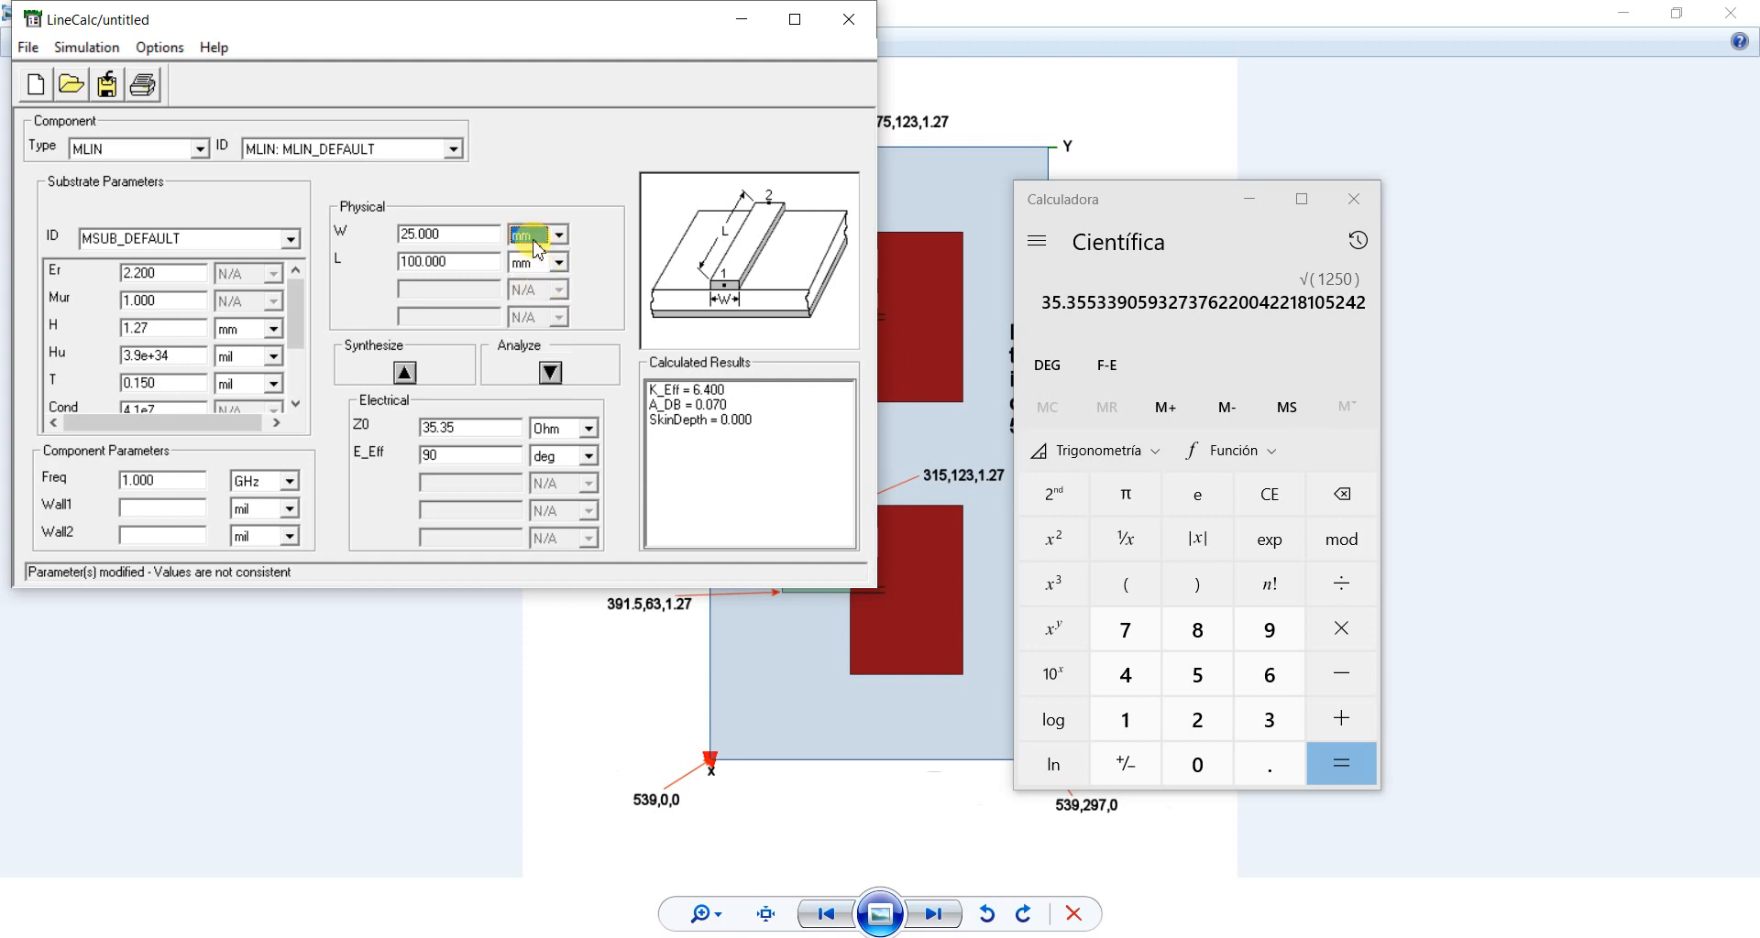
left_click(406, 379)
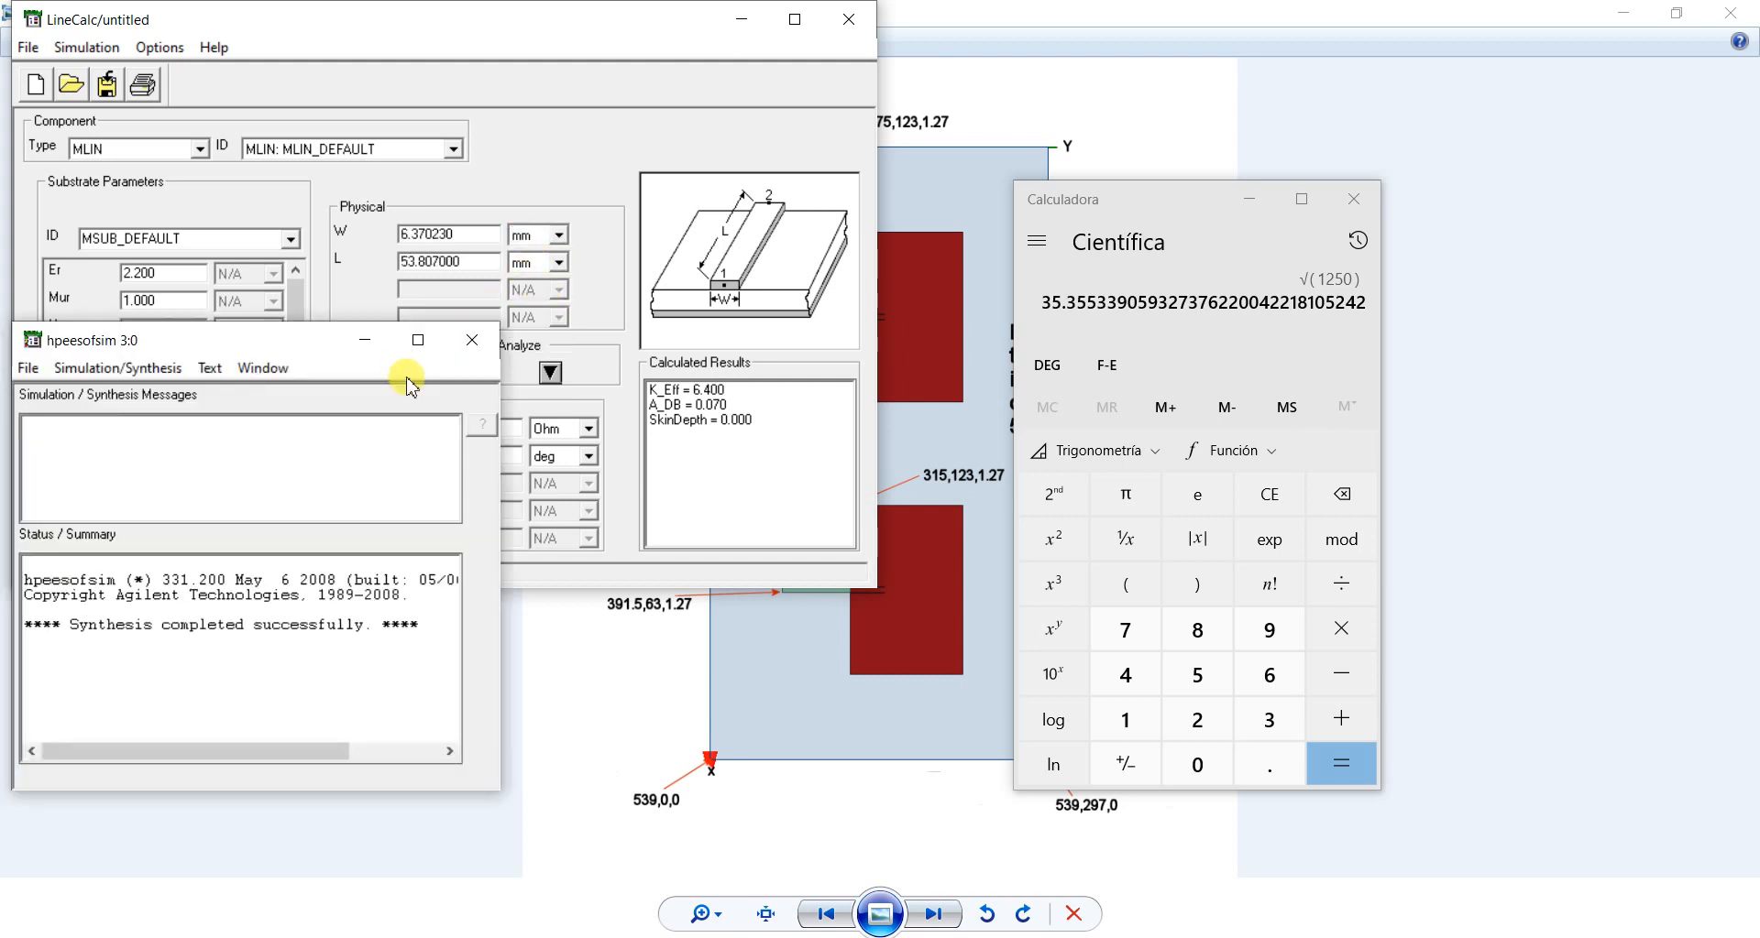
left_click(362, 296)
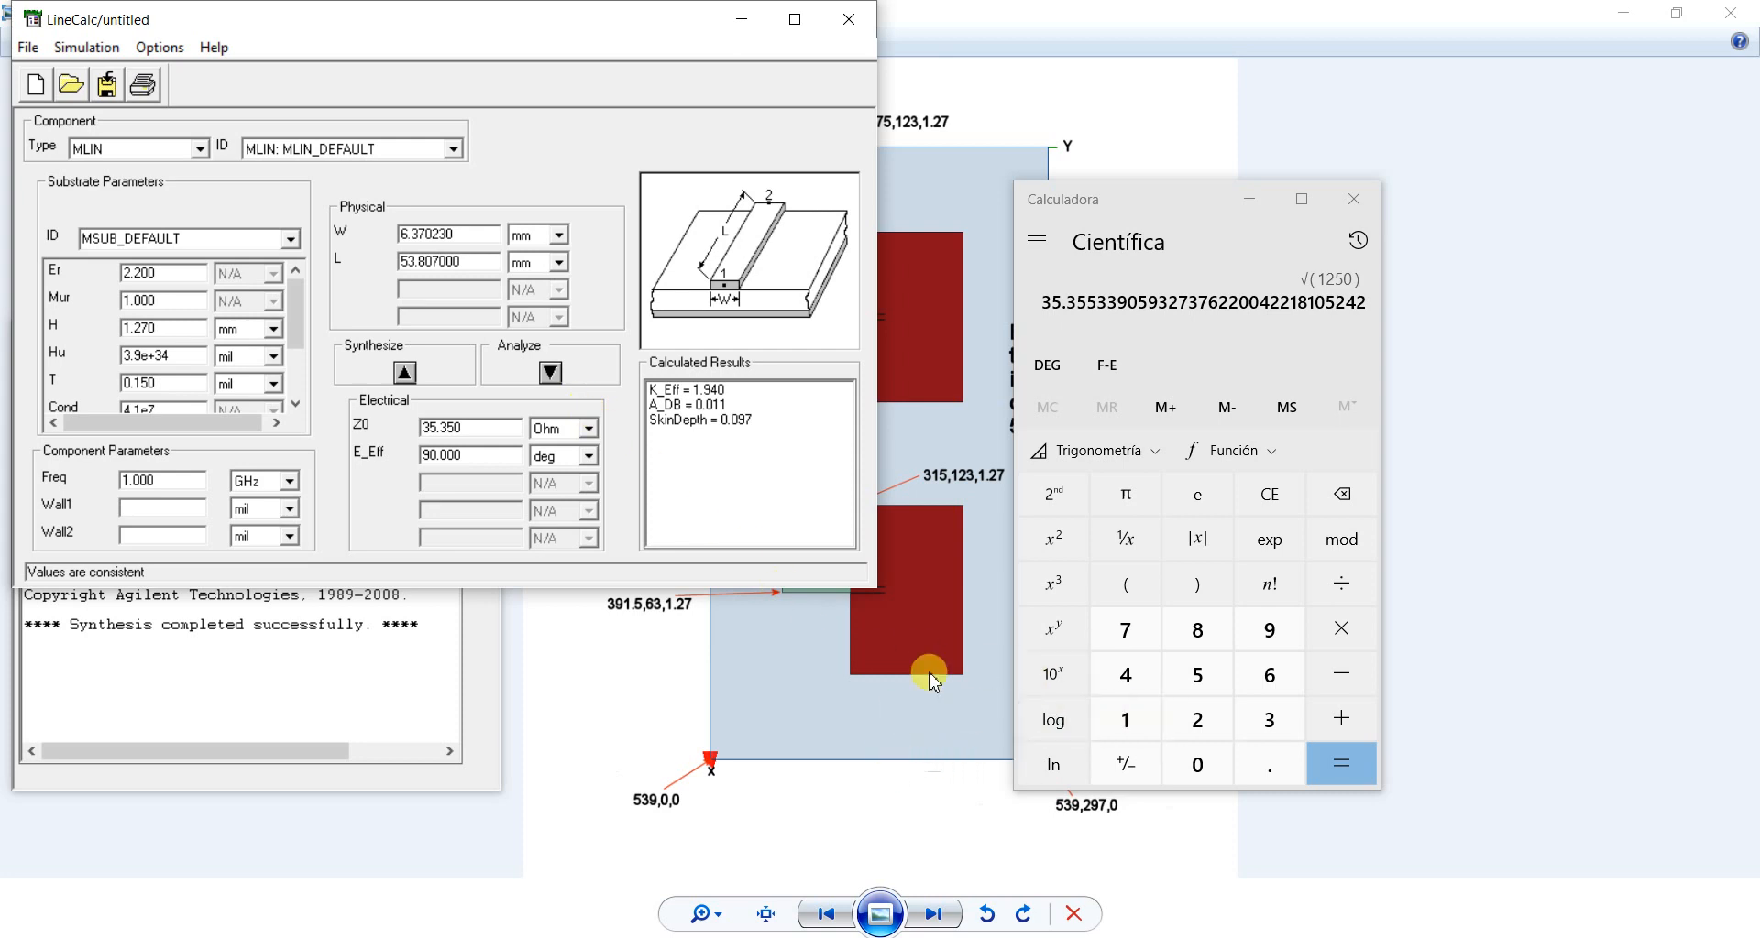
Step: Synthesize the same line in the emtalk Microstrip Line Calculator in the browser, with Zo 35.35 Ω
left_click(1252, 213)
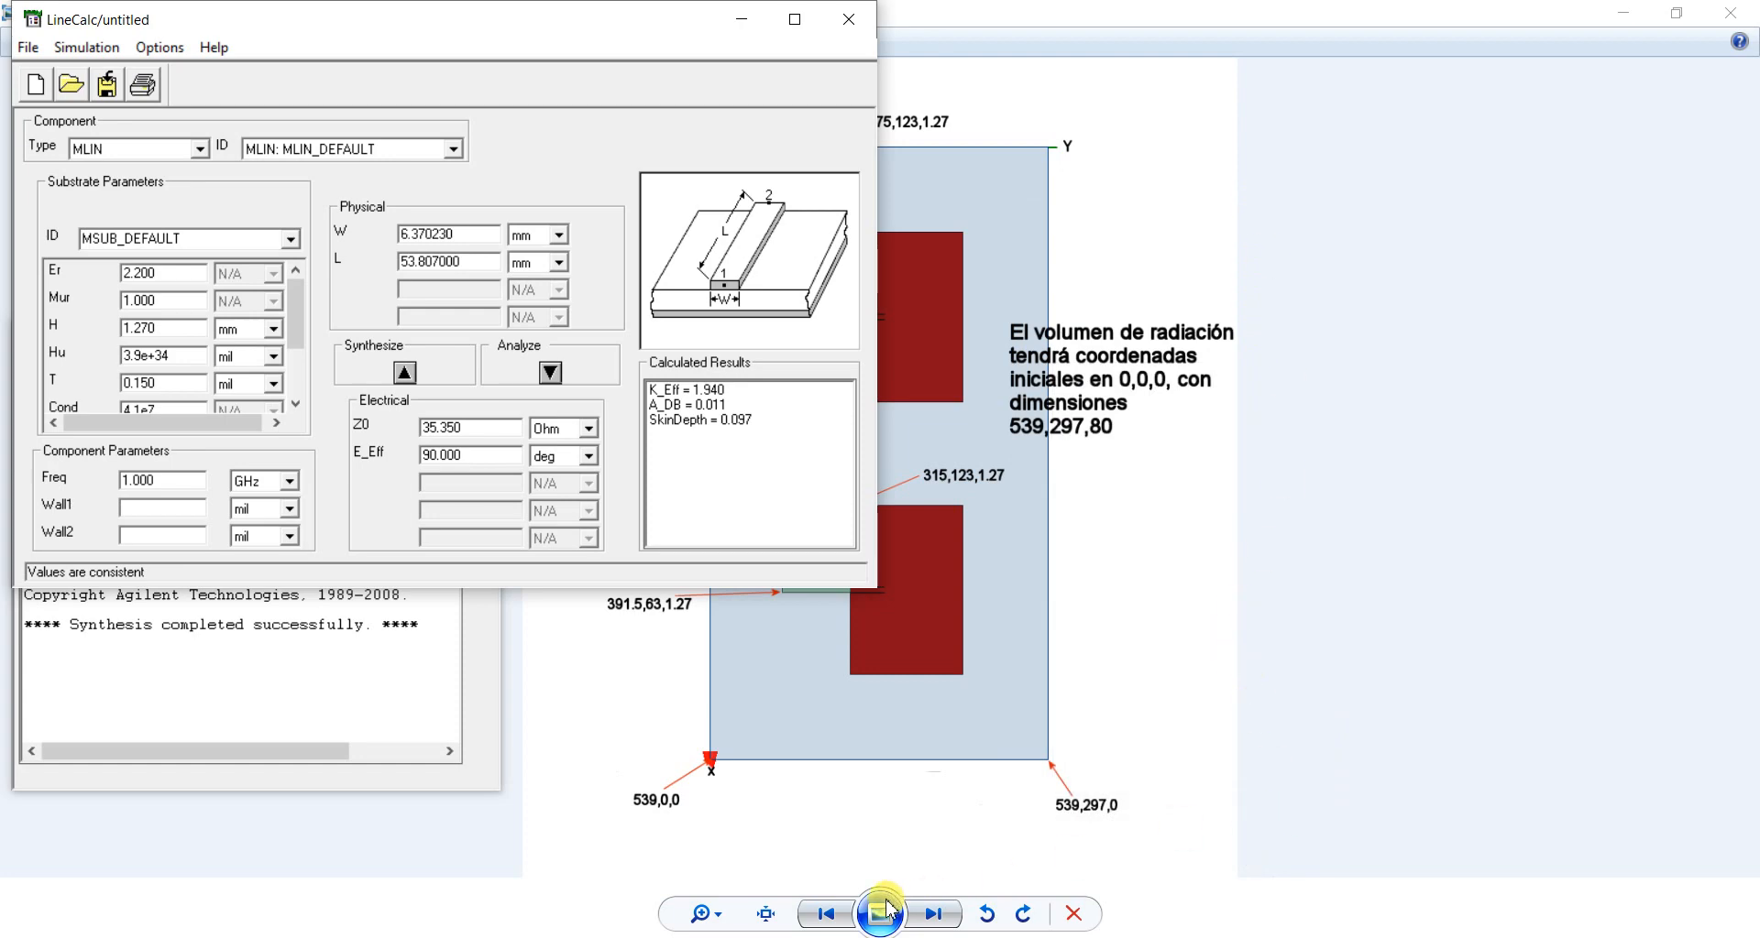
left_click(816, 937)
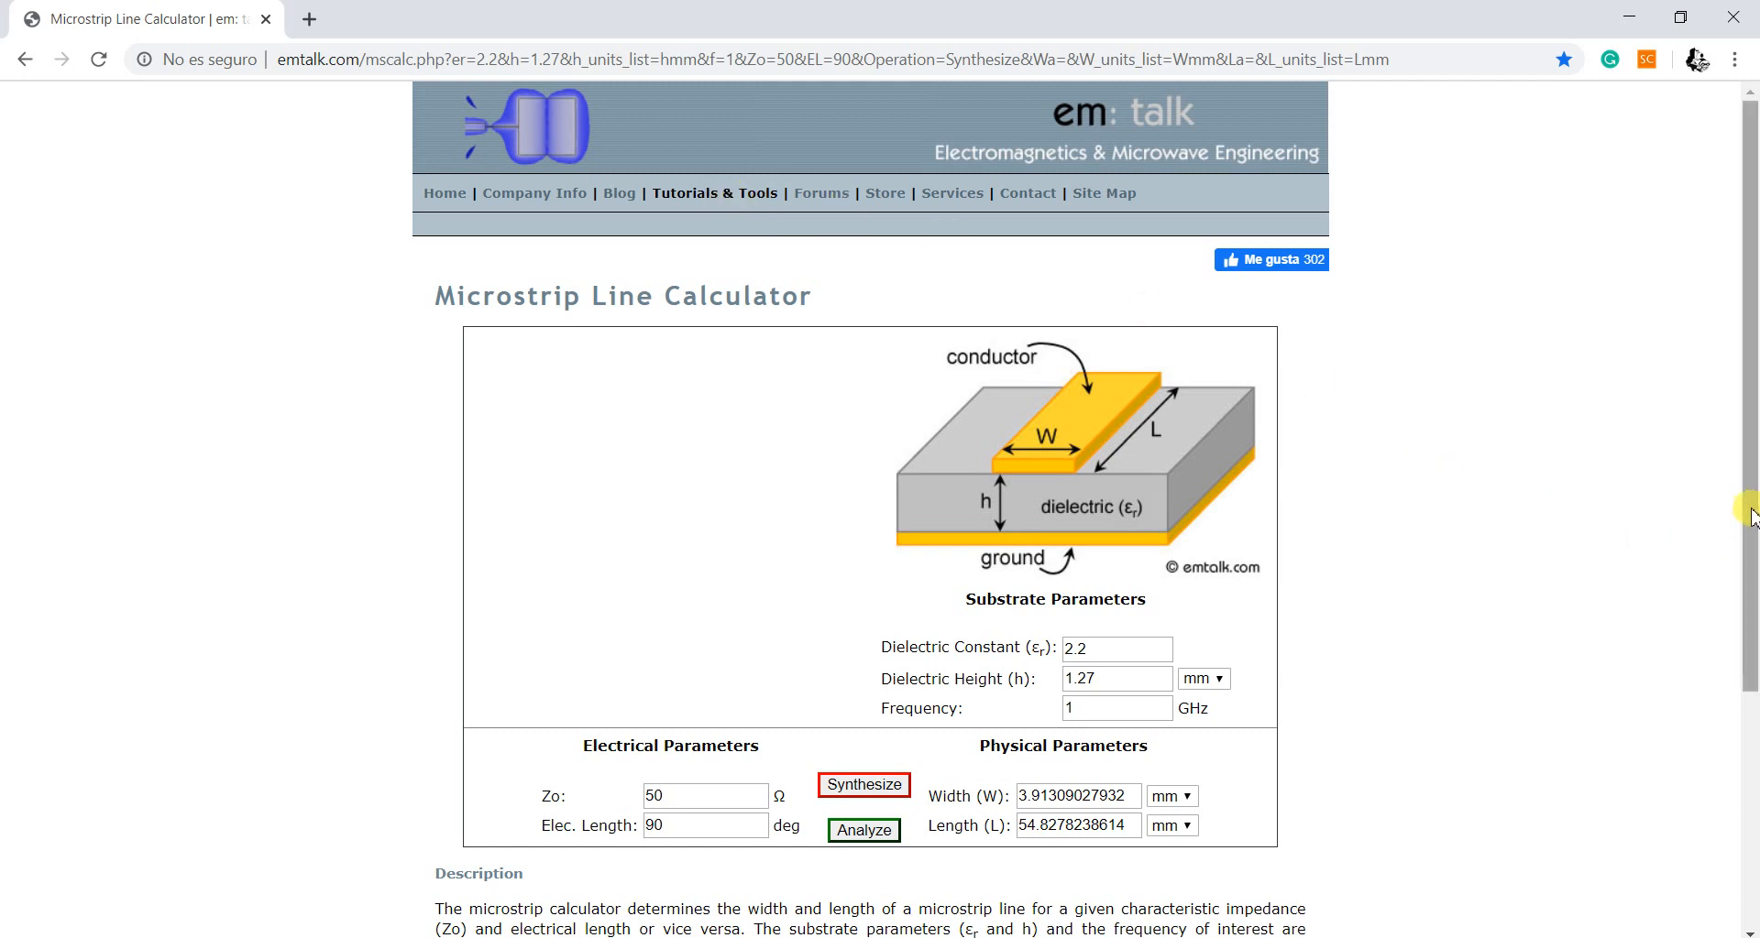
left_click_drag(1746, 513, 1751, 578)
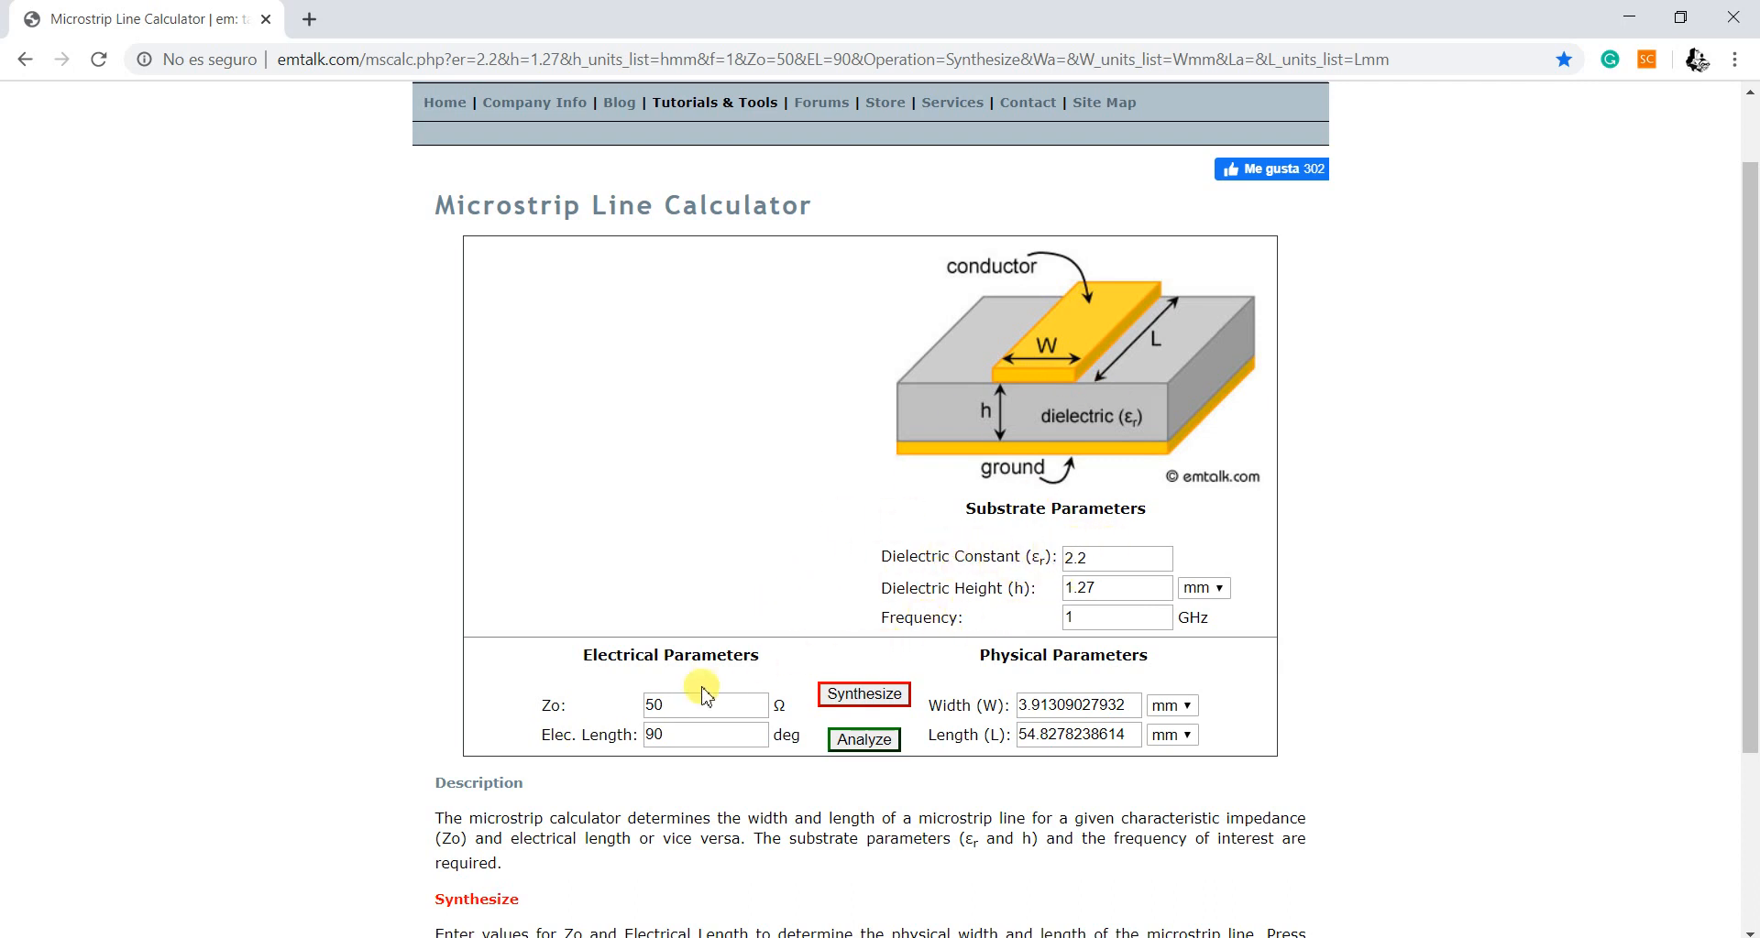
left_click_drag(686, 705, 570, 734)
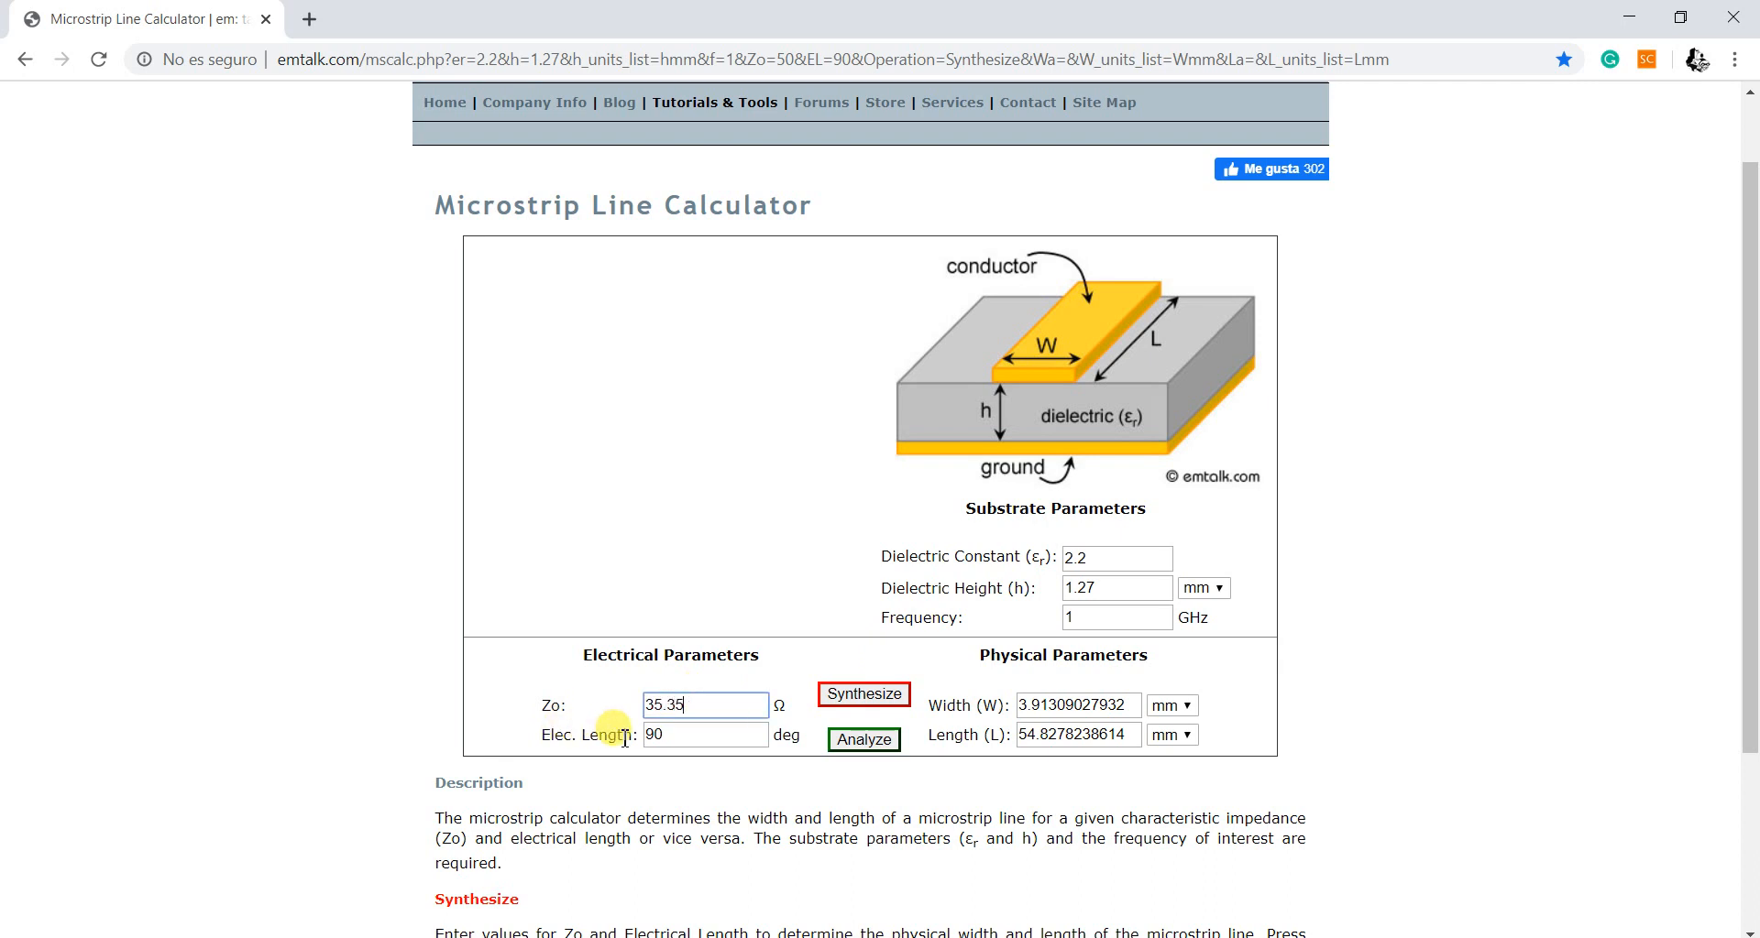
left_click(590, 502)
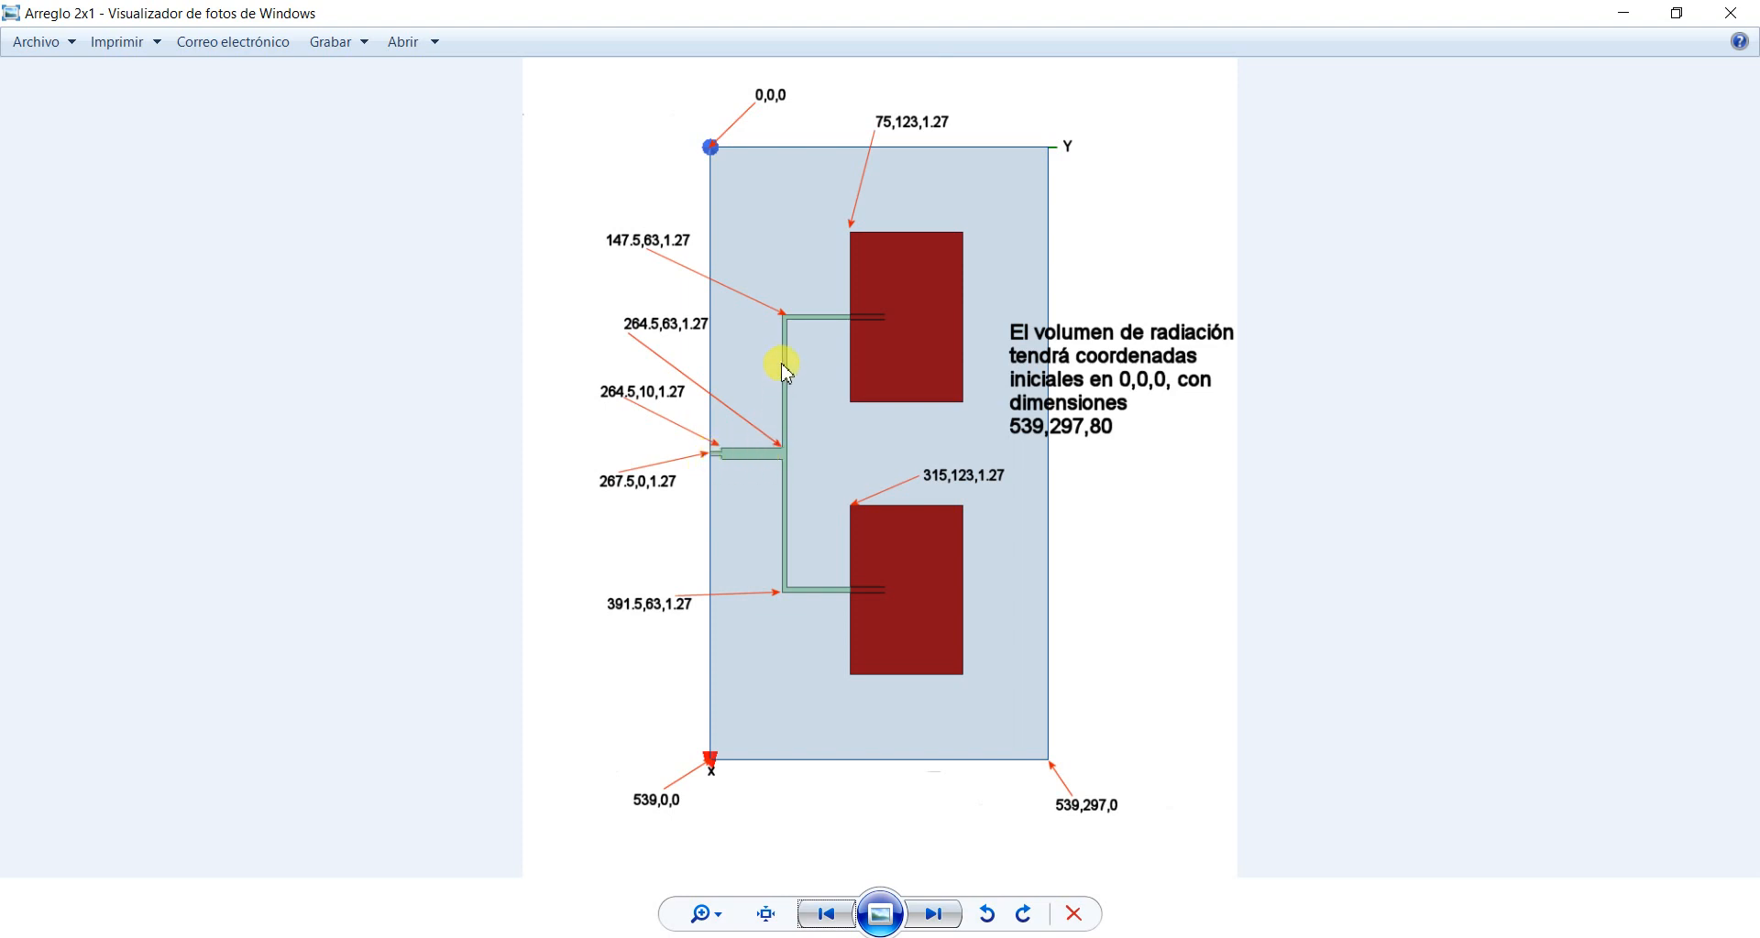
Step: Minimize the coordinate diagram and the browser to return to LineCalc and the finished array model in HFSS
left_click(1627, 15)
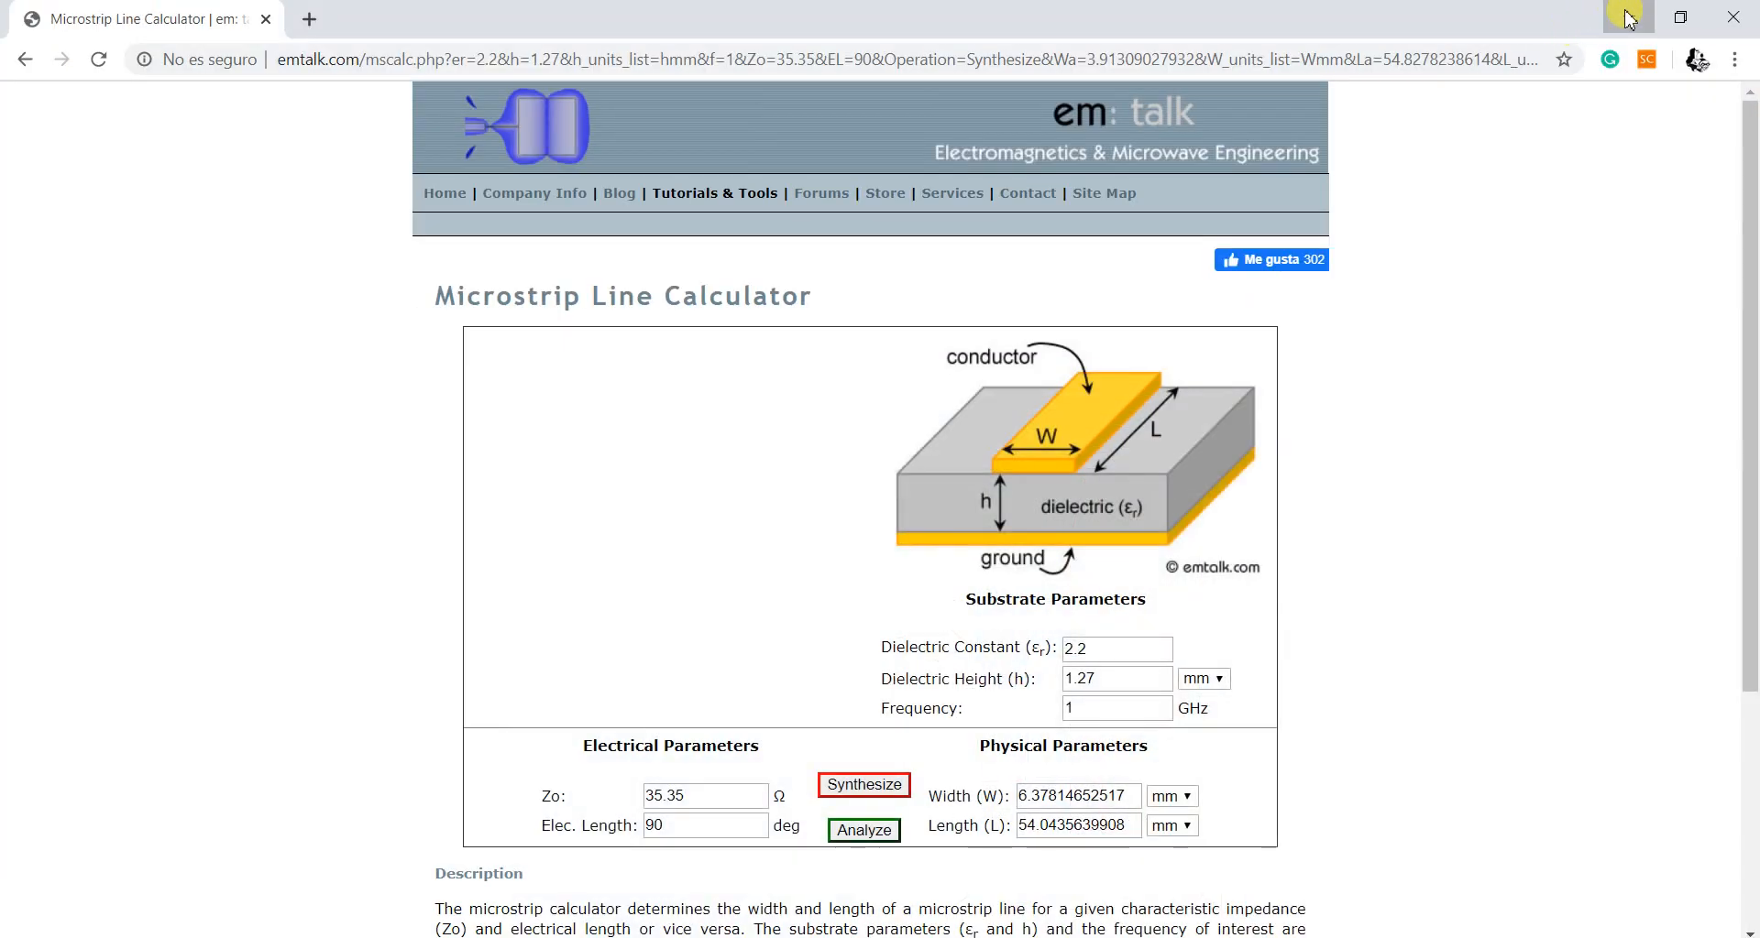
left_click(1627, 17)
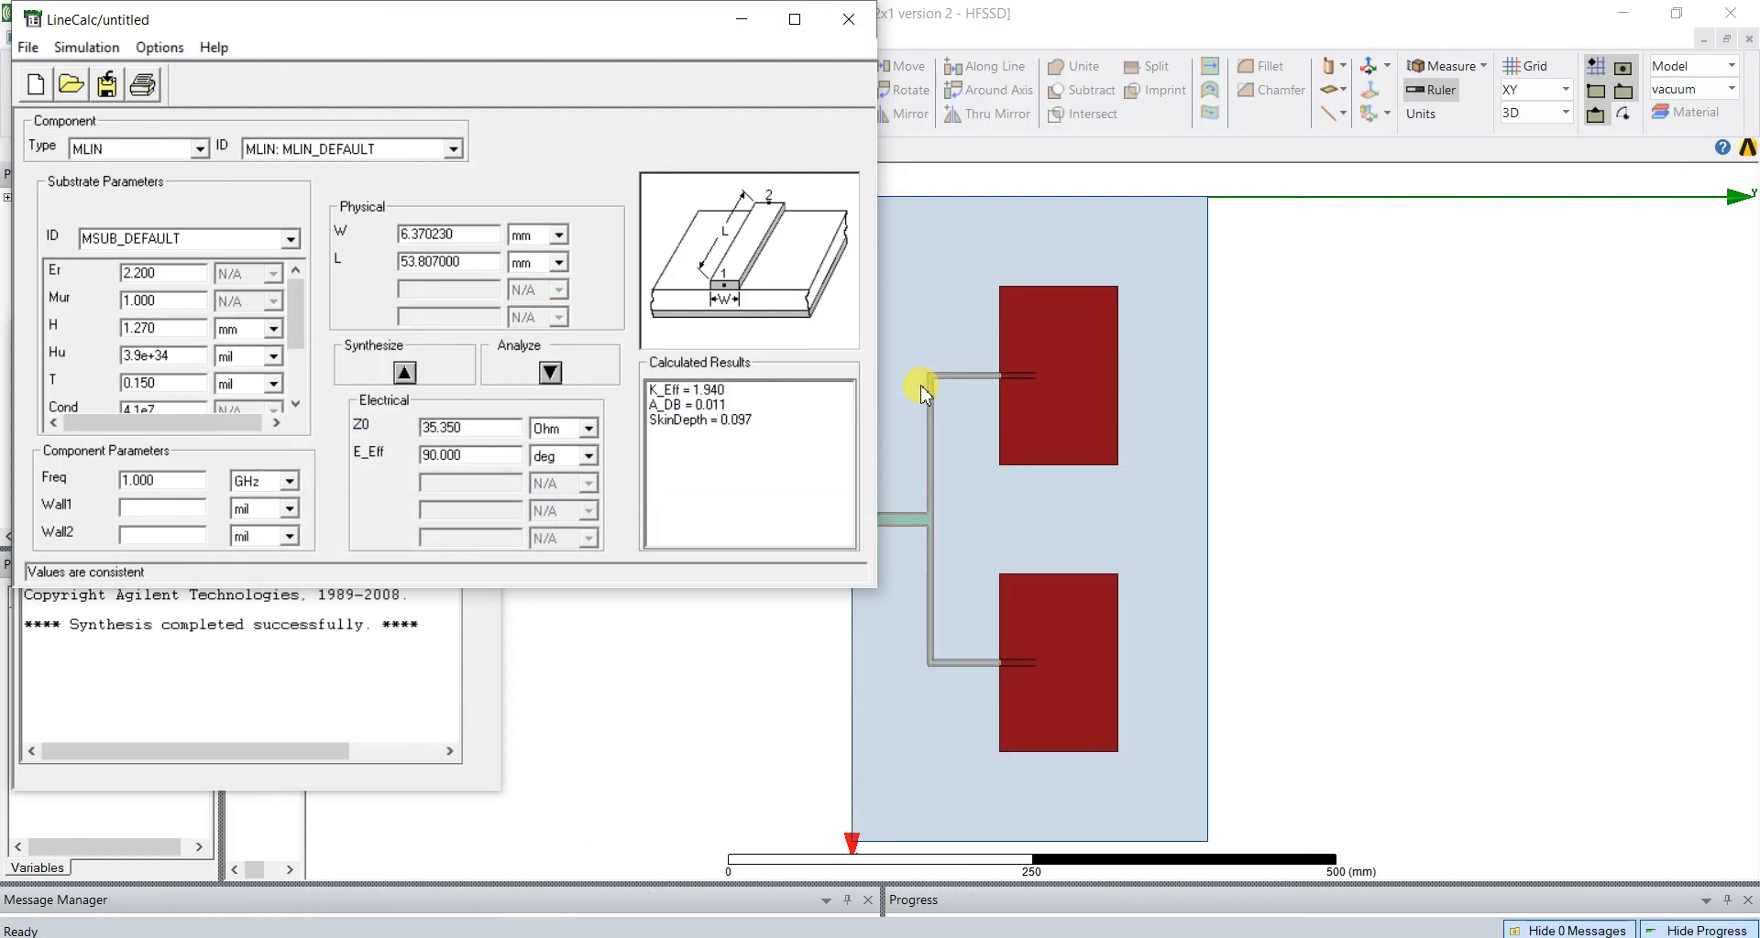
Step: Minimize LineCalc and its log window, and show the array isometrically in HFSS with widened project and model trees
left_click(741, 19)
left_click(472, 340)
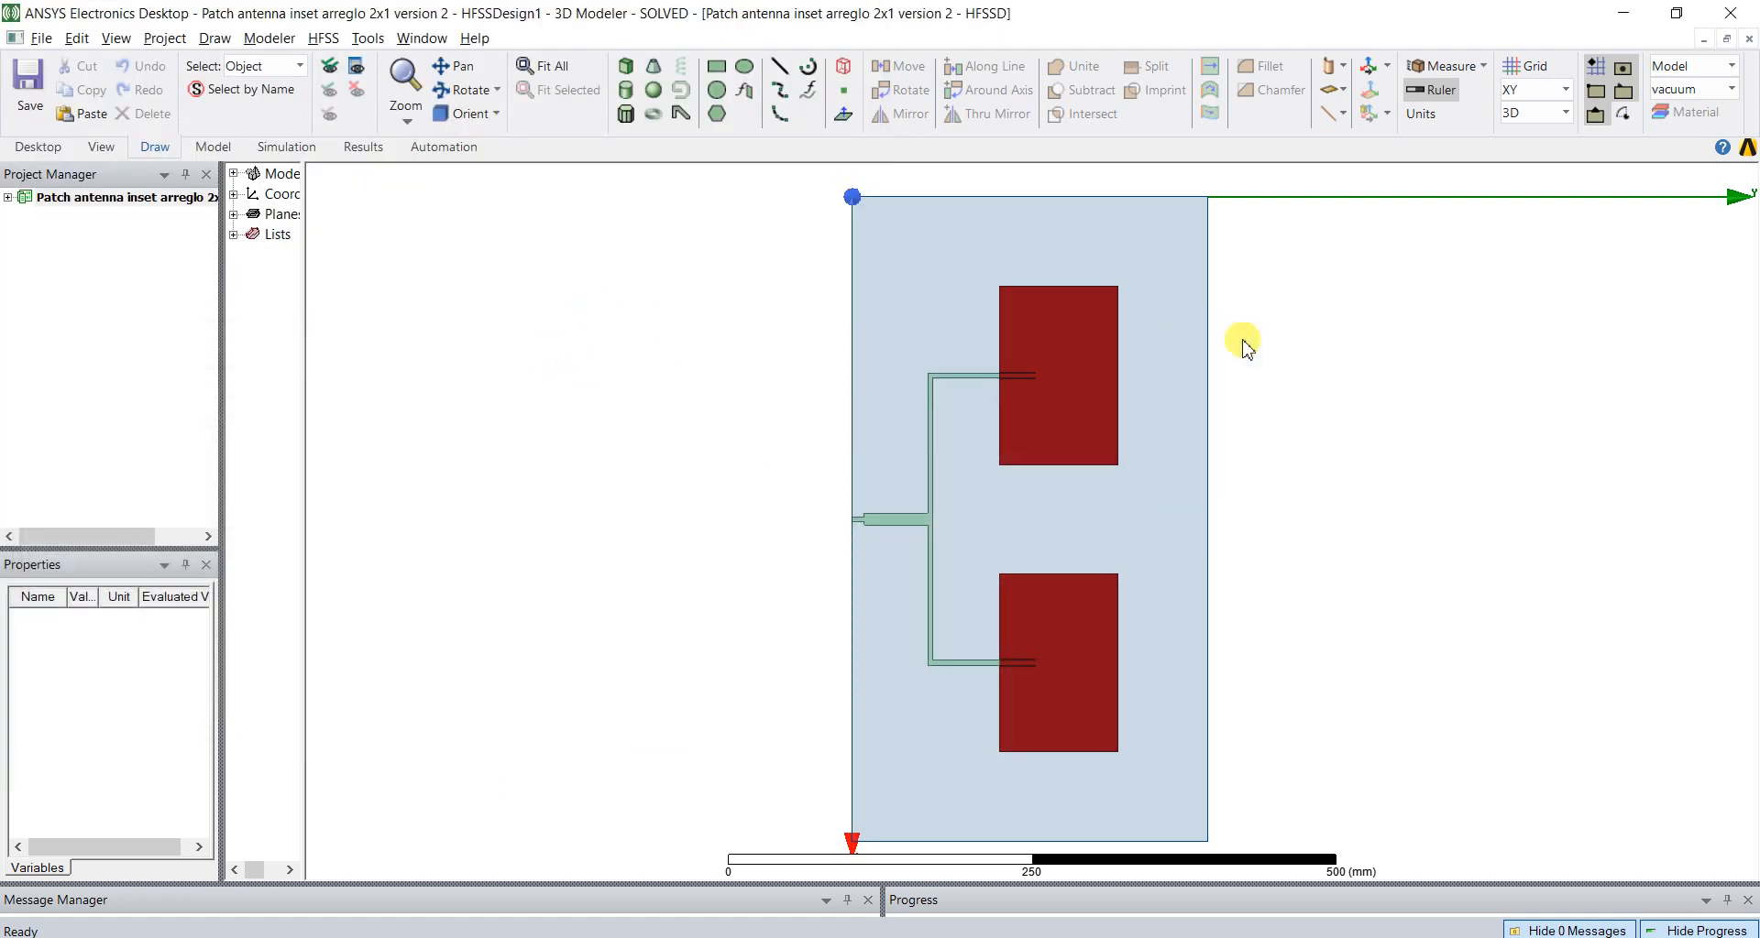
double_click(1631, 249, "alt")
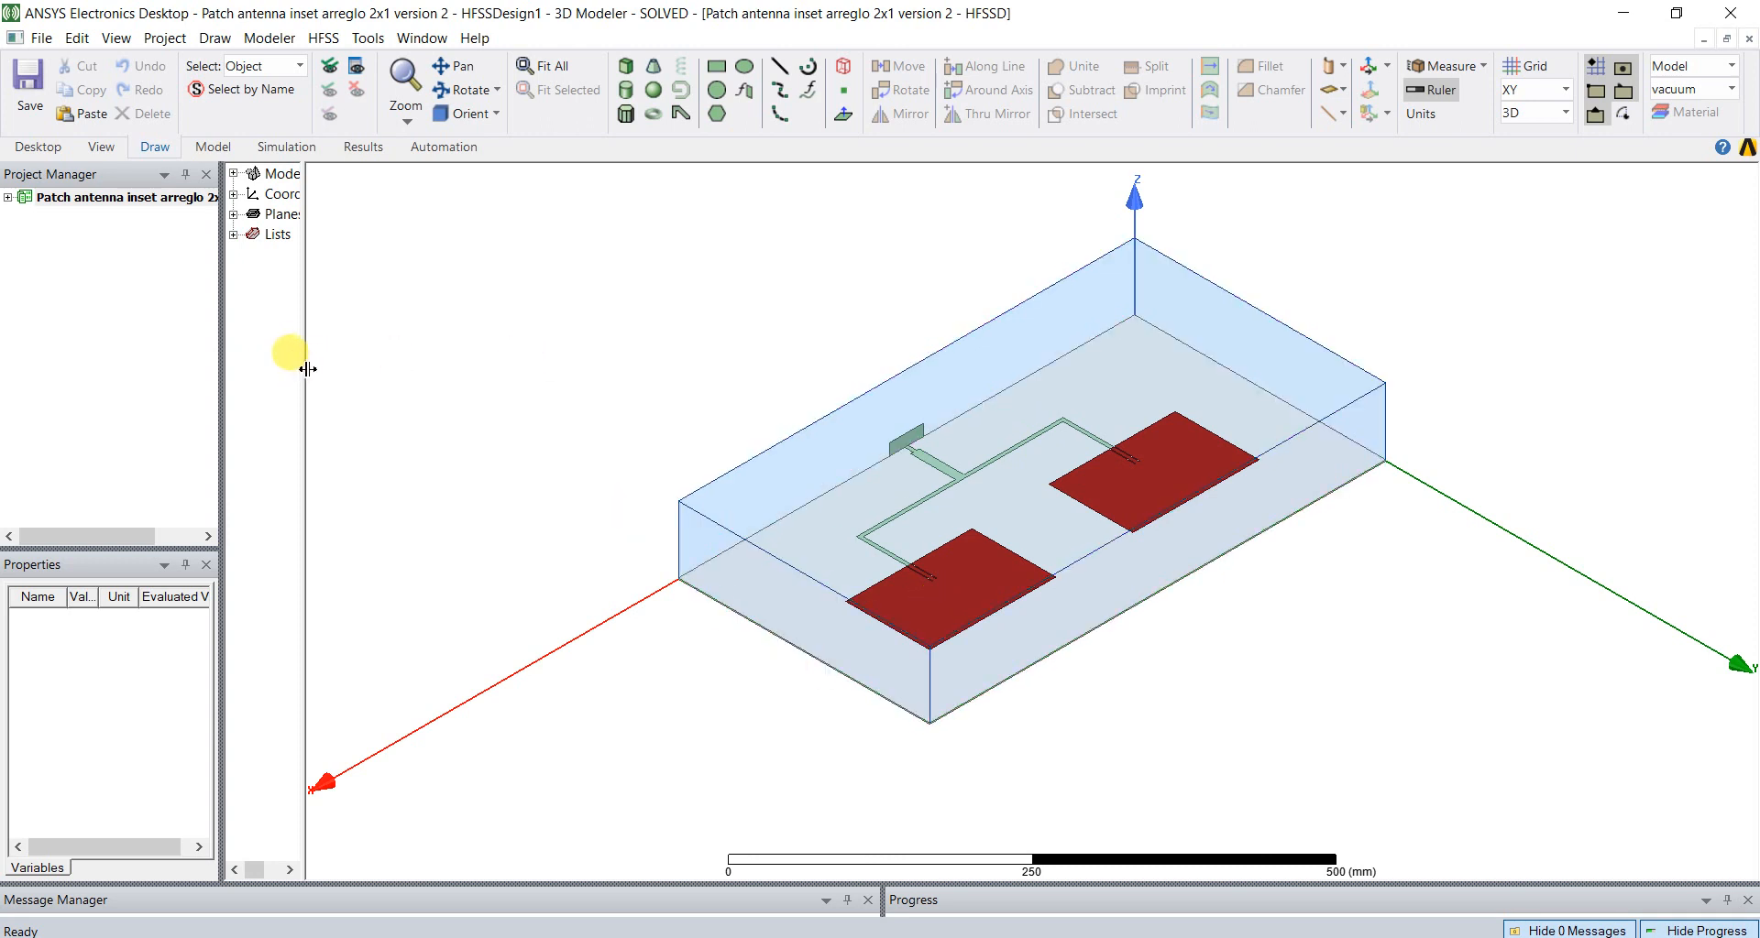
left_click_drag(310, 371, 428, 370)
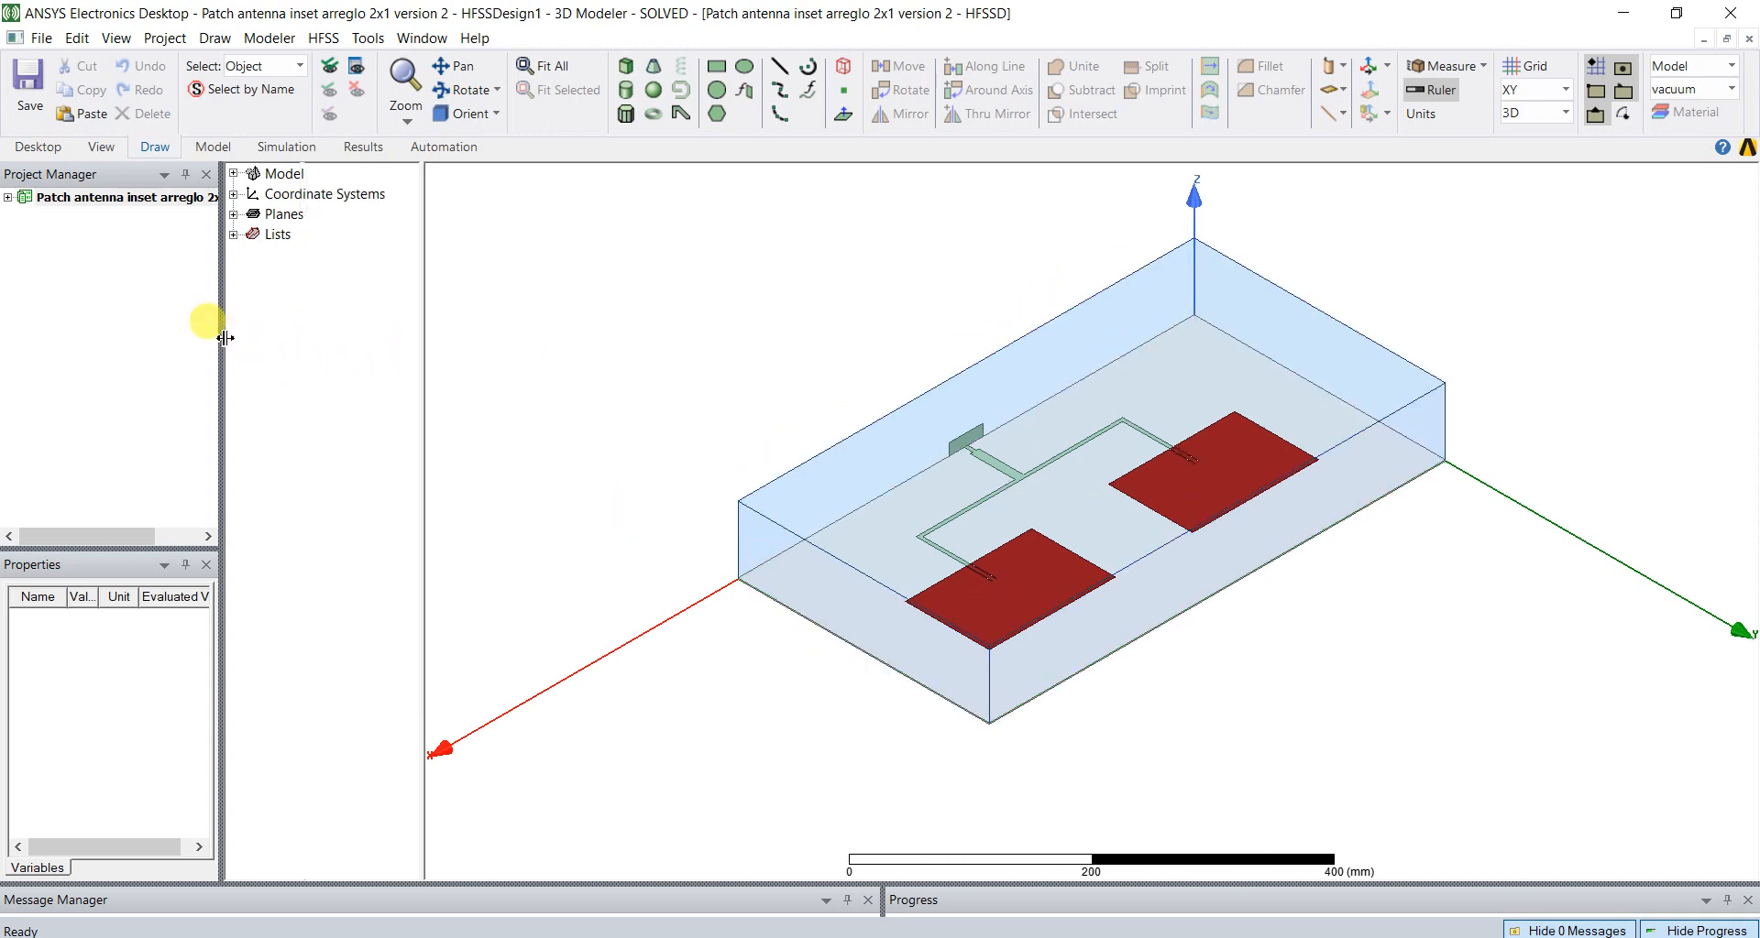
left_click_drag(218, 334, 310, 333)
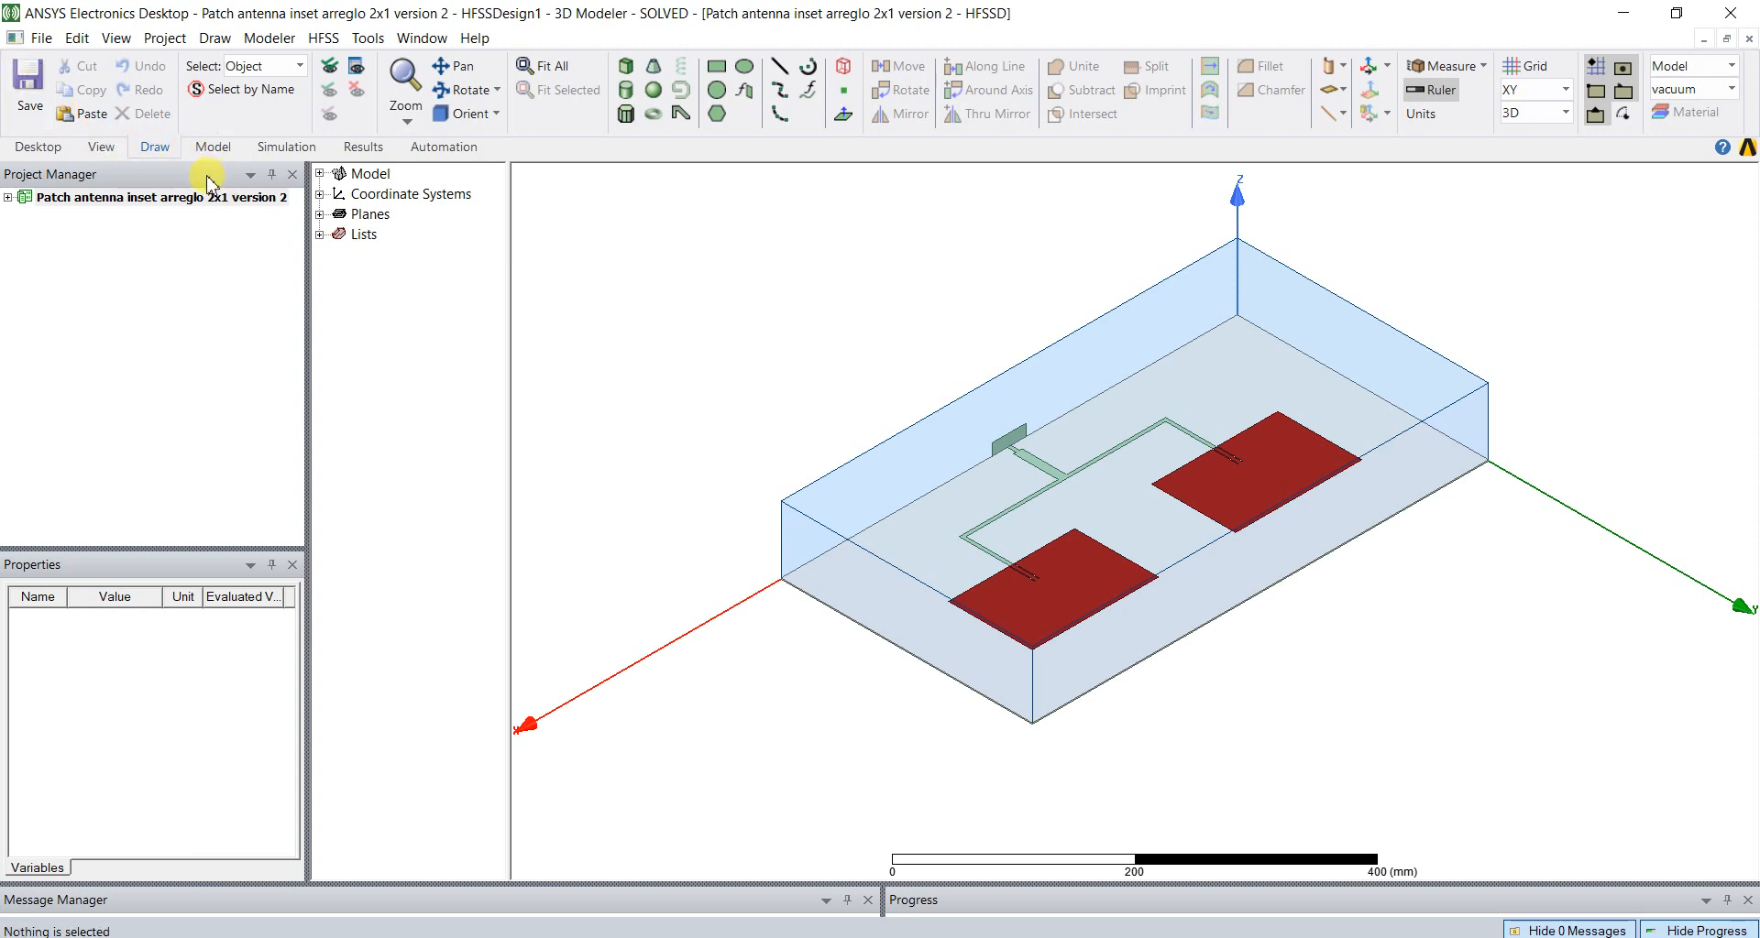
Step: Expand the Patch antenna inset arreglo 2x1 version 2 project and run Analyze All
left_click(7, 198)
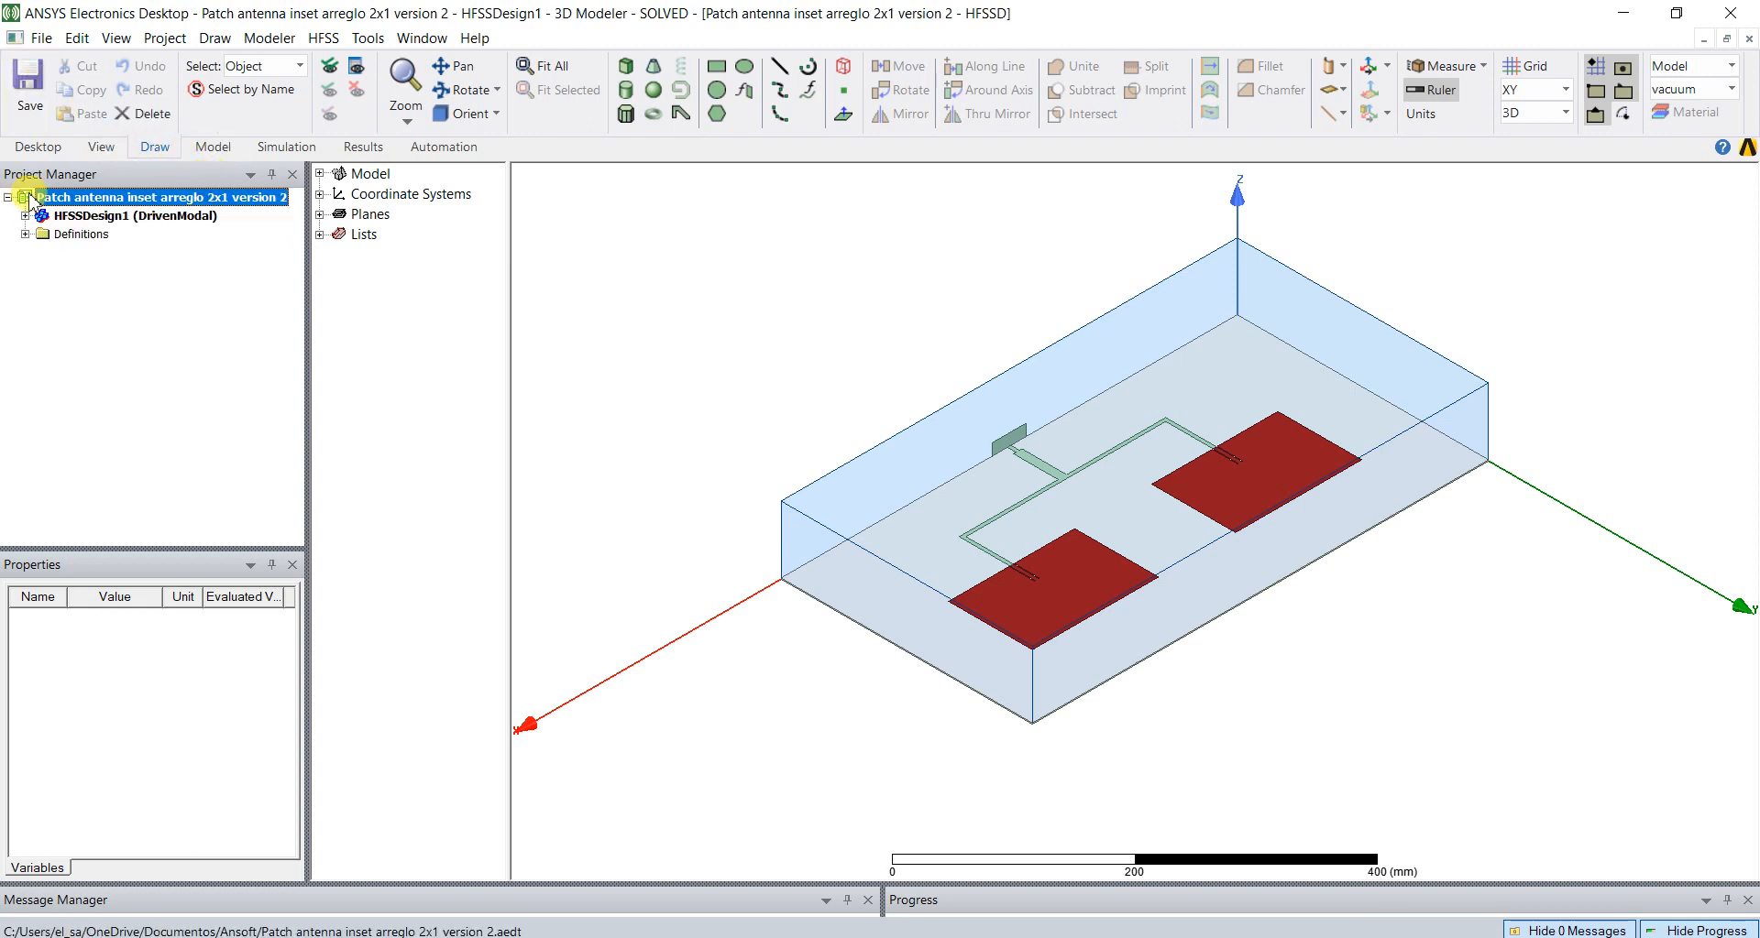
left_click(286, 146)
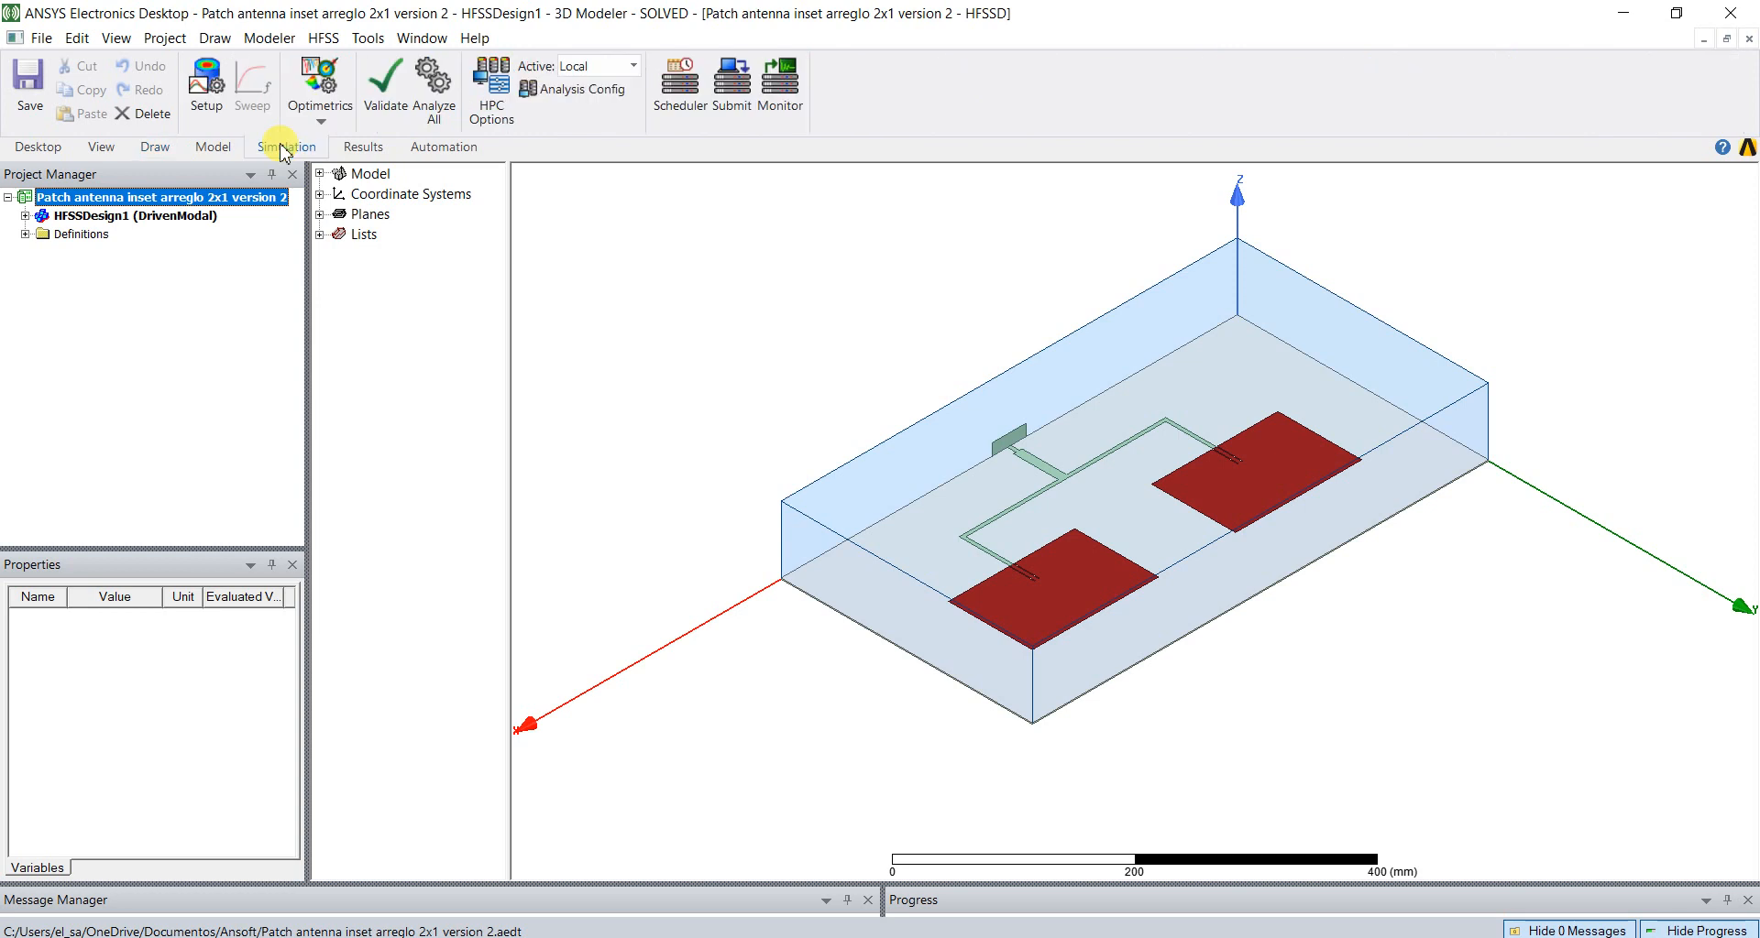
left_click(432, 84)
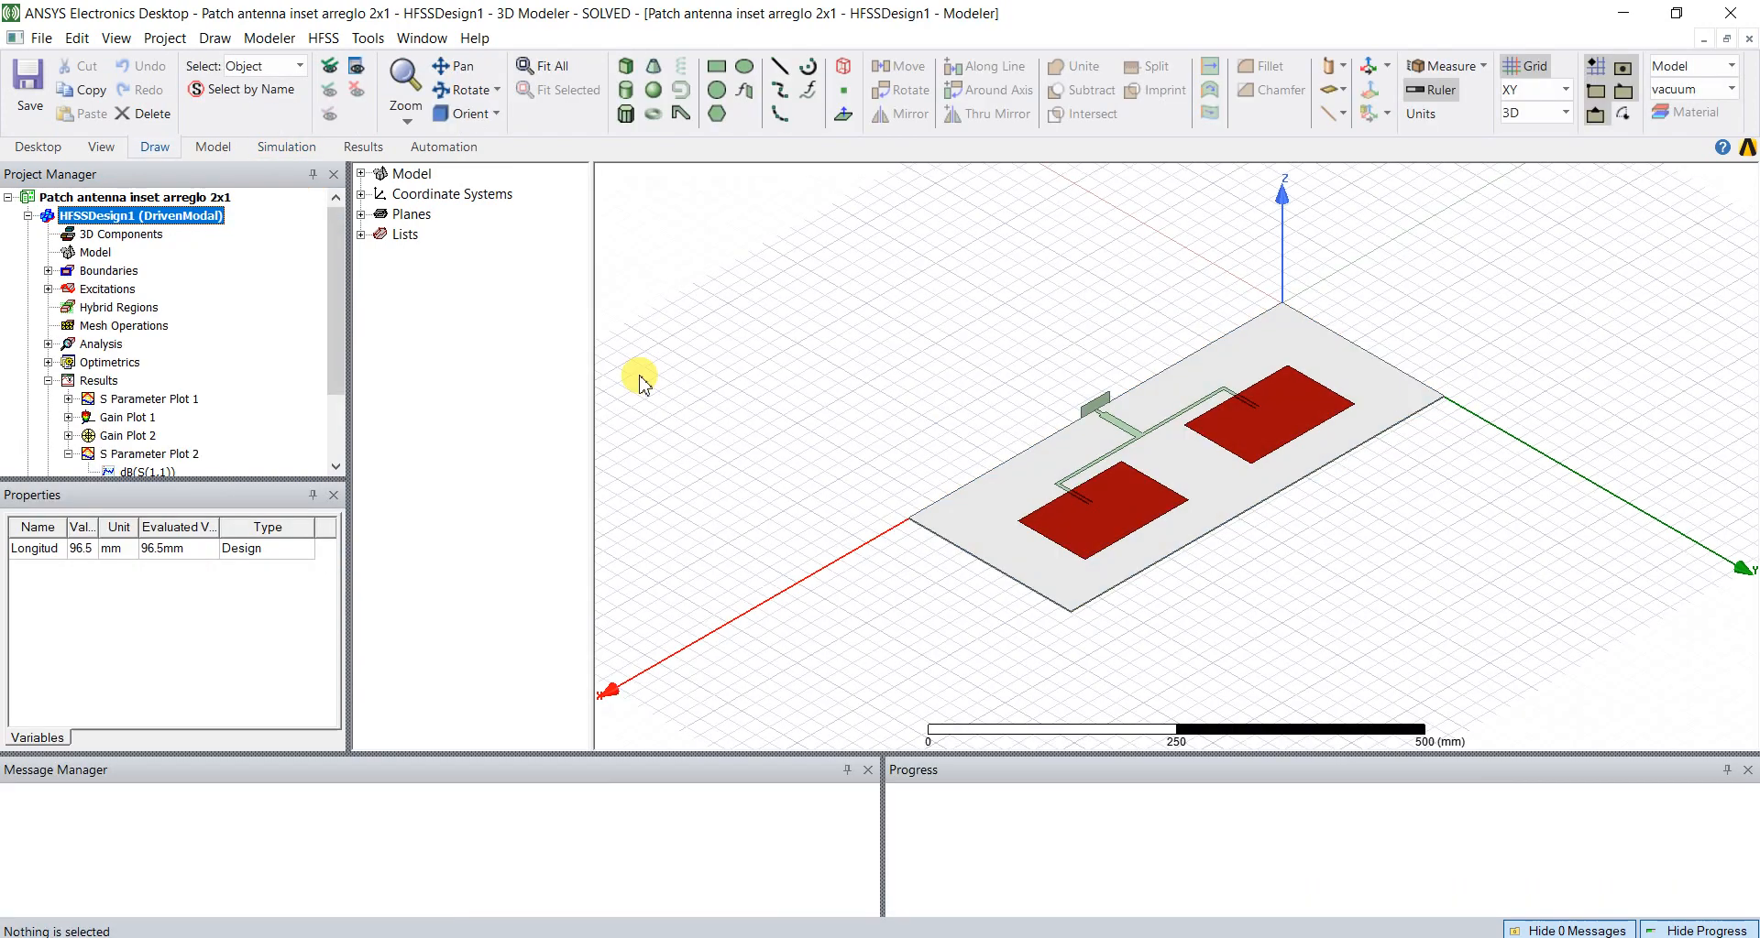
Step: Examine the S(1,1) curve in S Parameter Plot 2 and the 3D gain pattern in Gain Plot 1 from the side
left_click(154, 455)
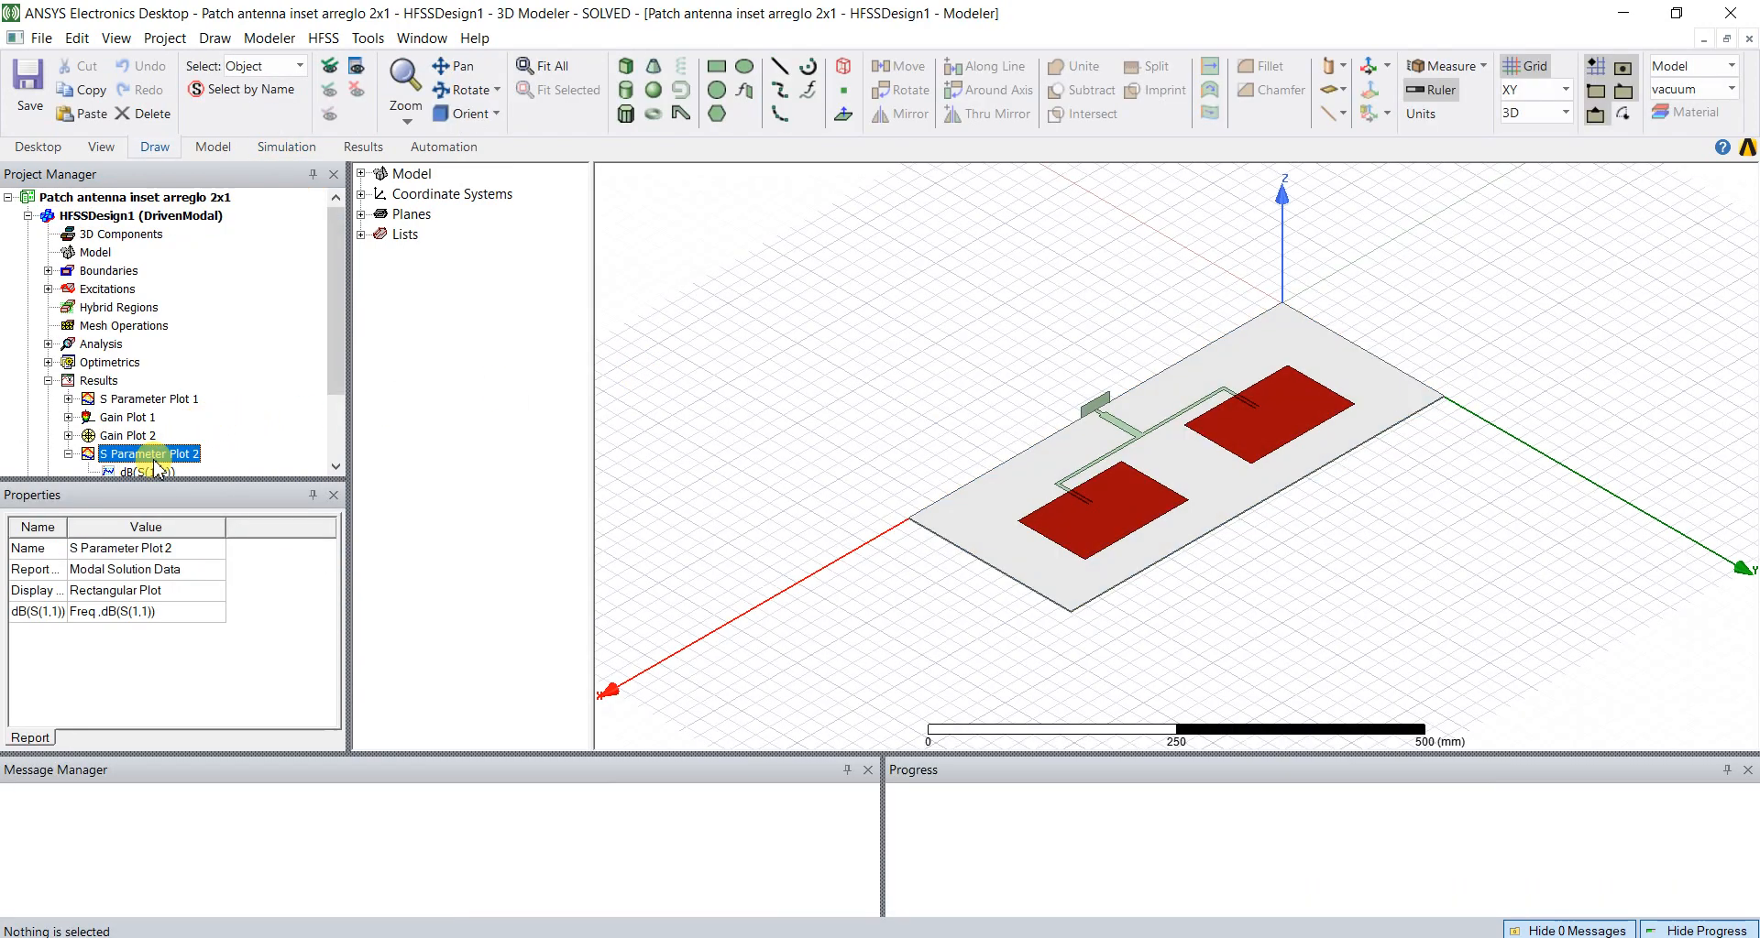
double_click(154, 456)
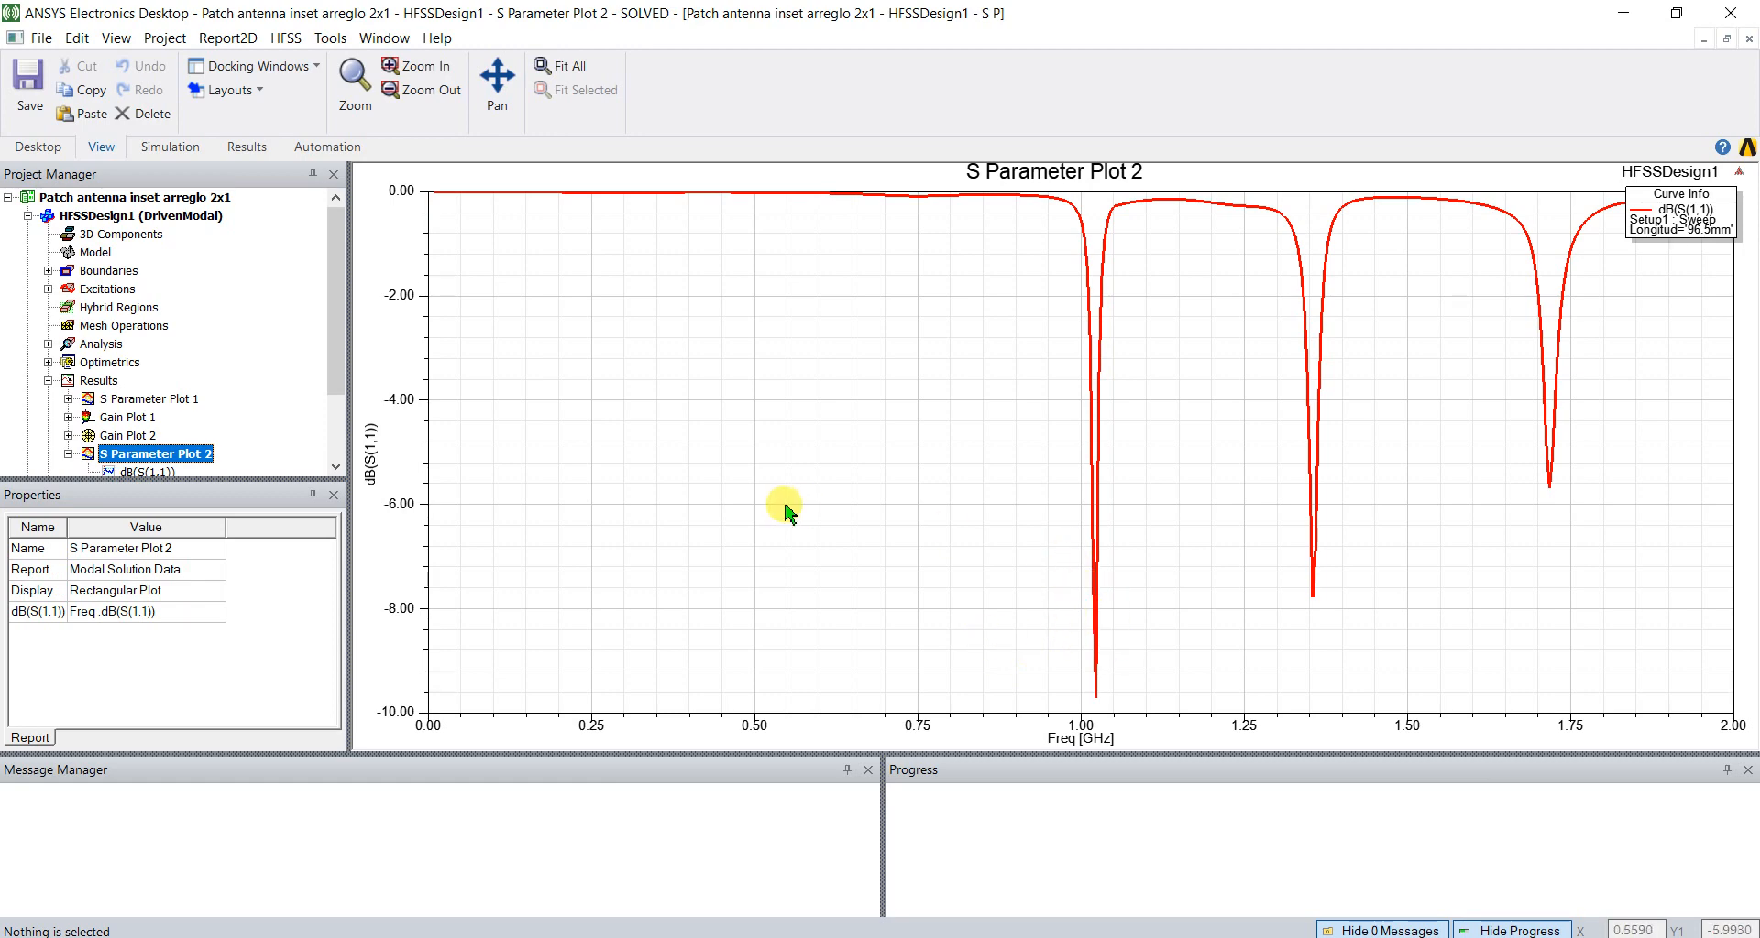
left_click(125, 418)
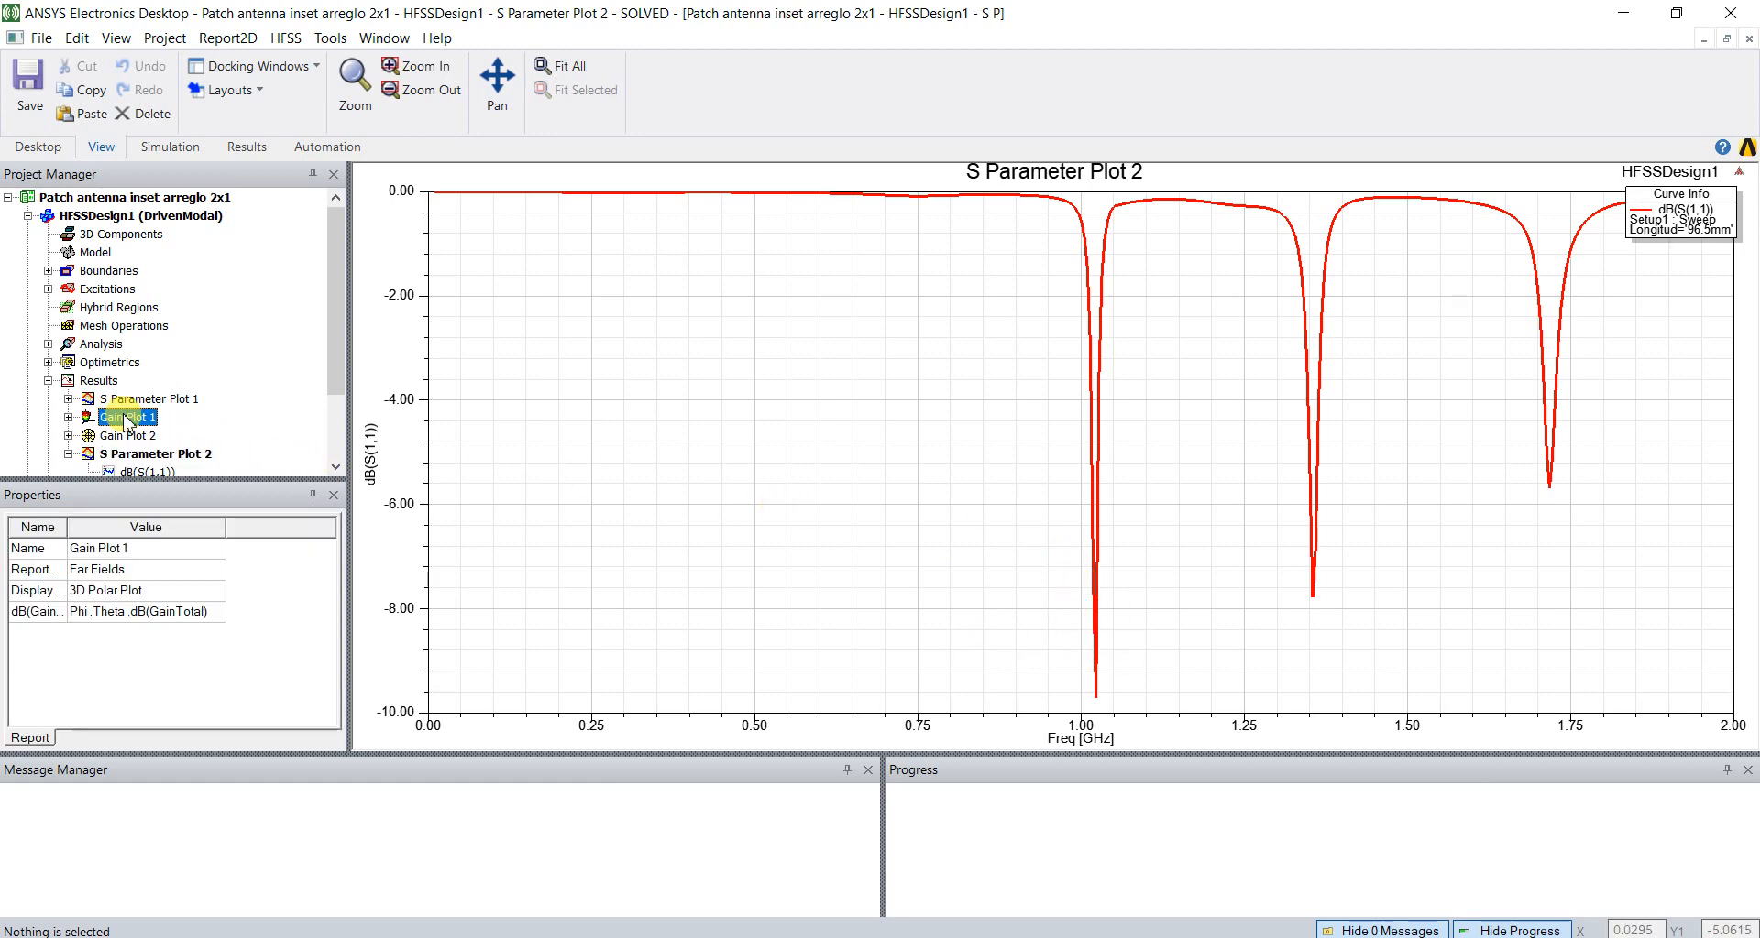
double_click(125, 418)
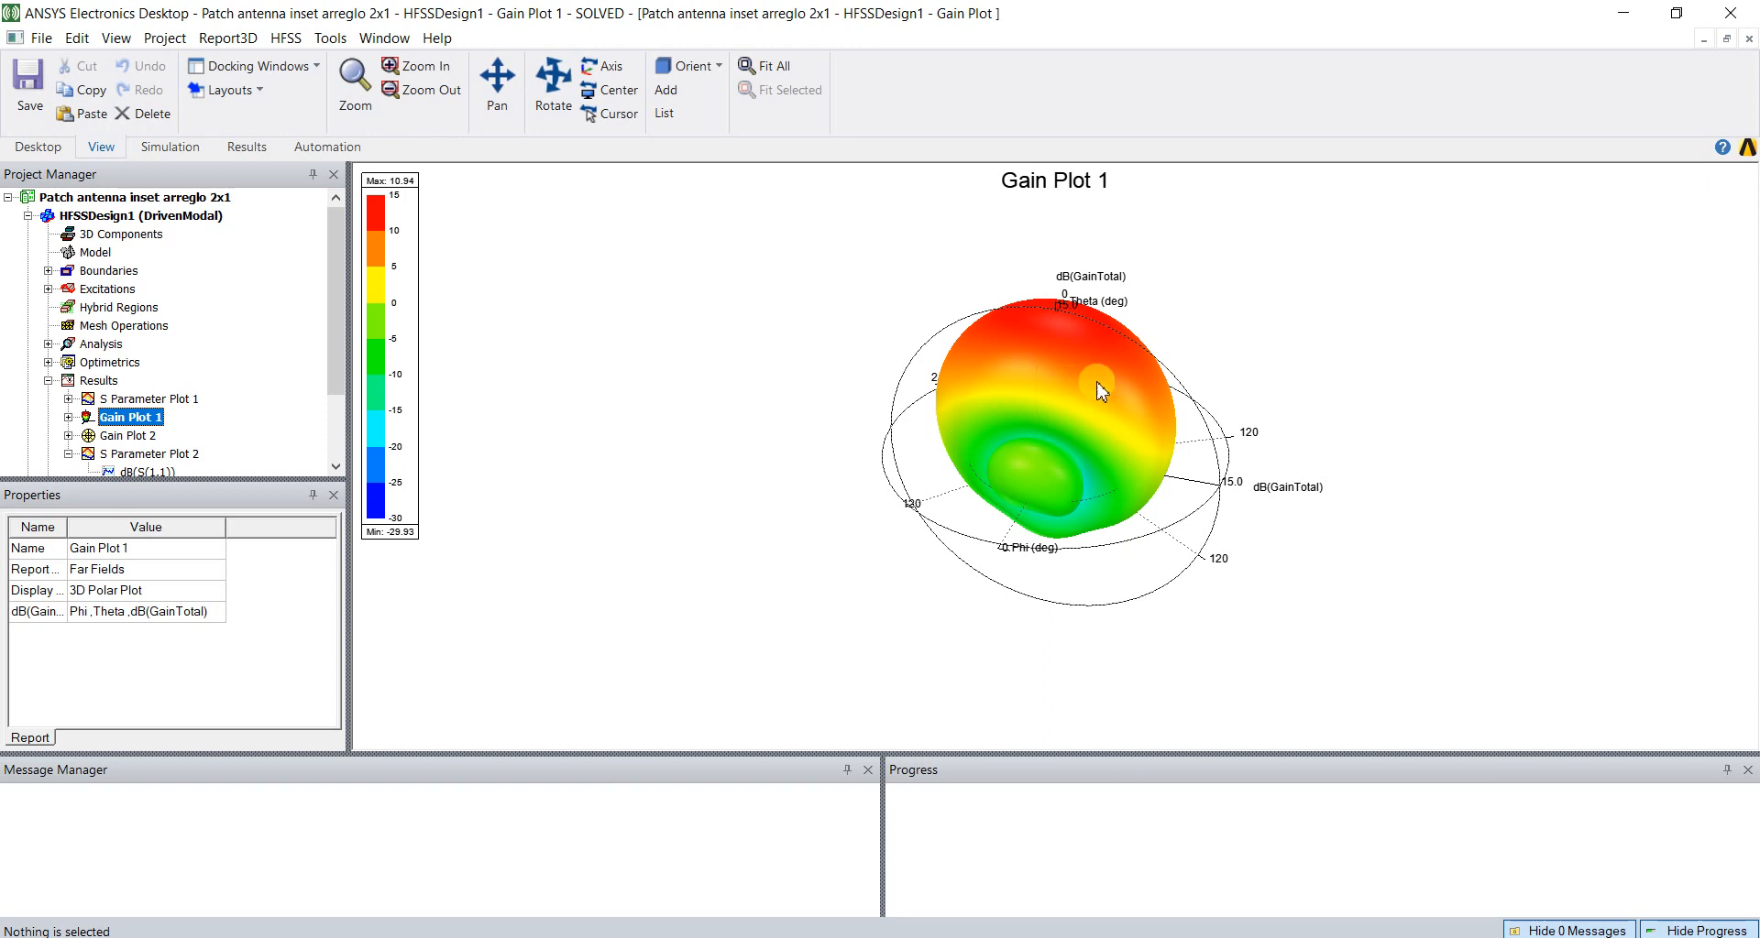
key("alt")
left_click_drag(1150, 385, 1035, 440, "alt")
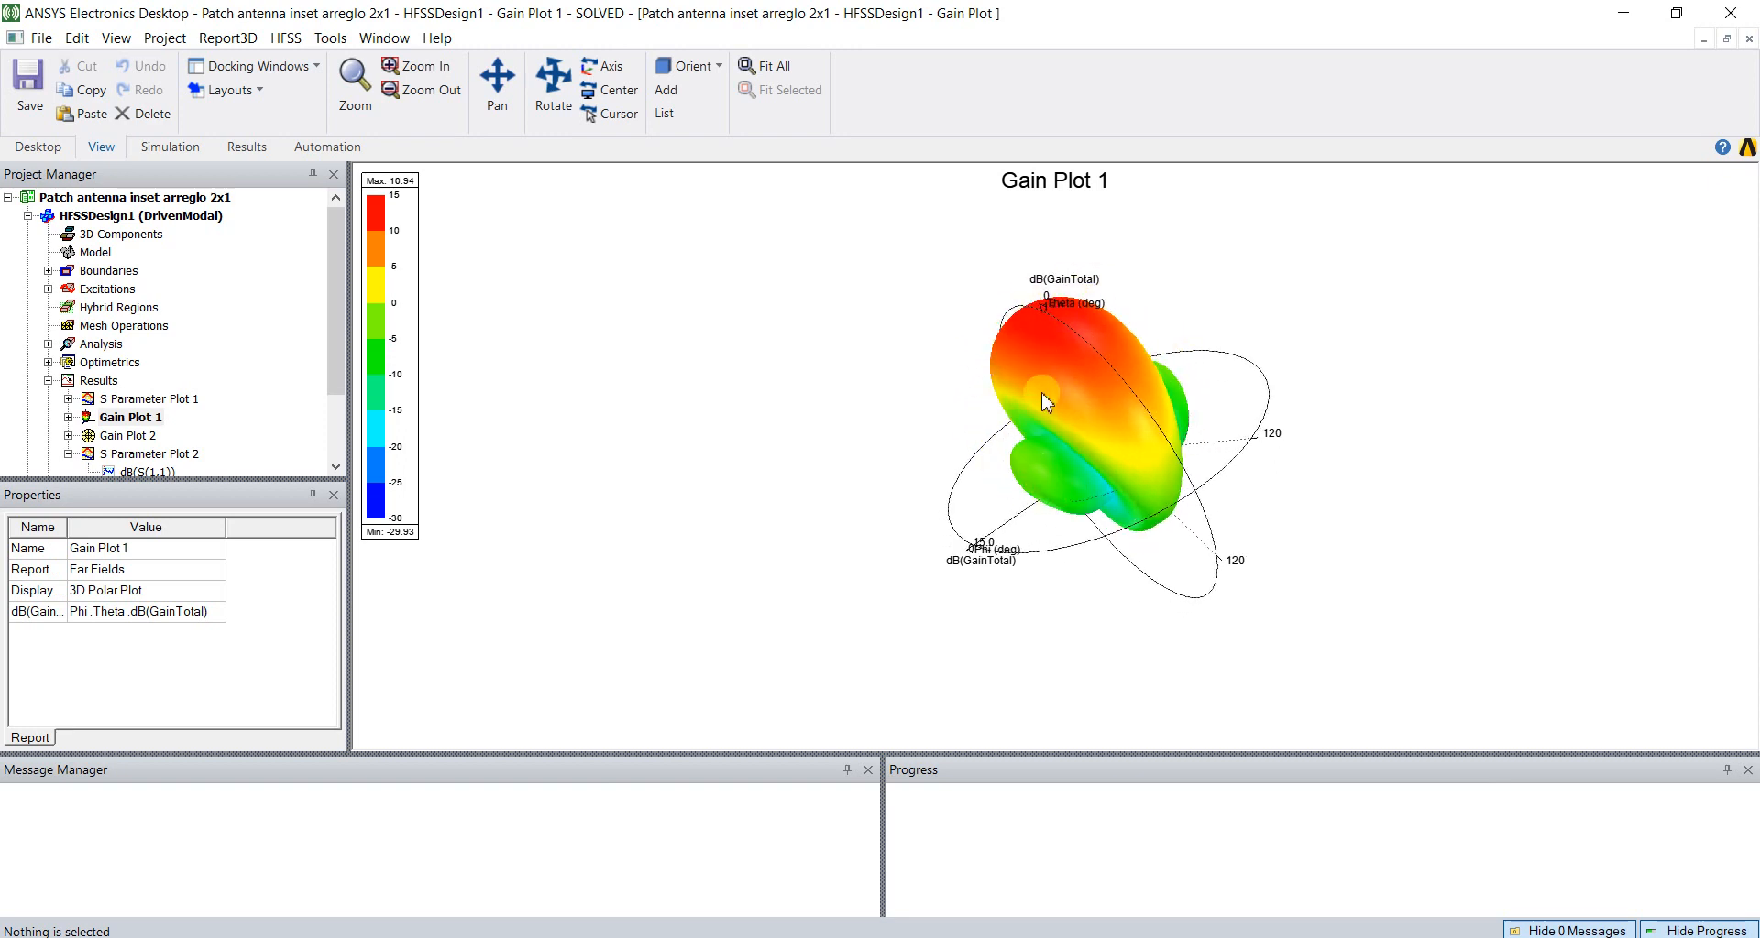
double_click(692, 467, "alt")
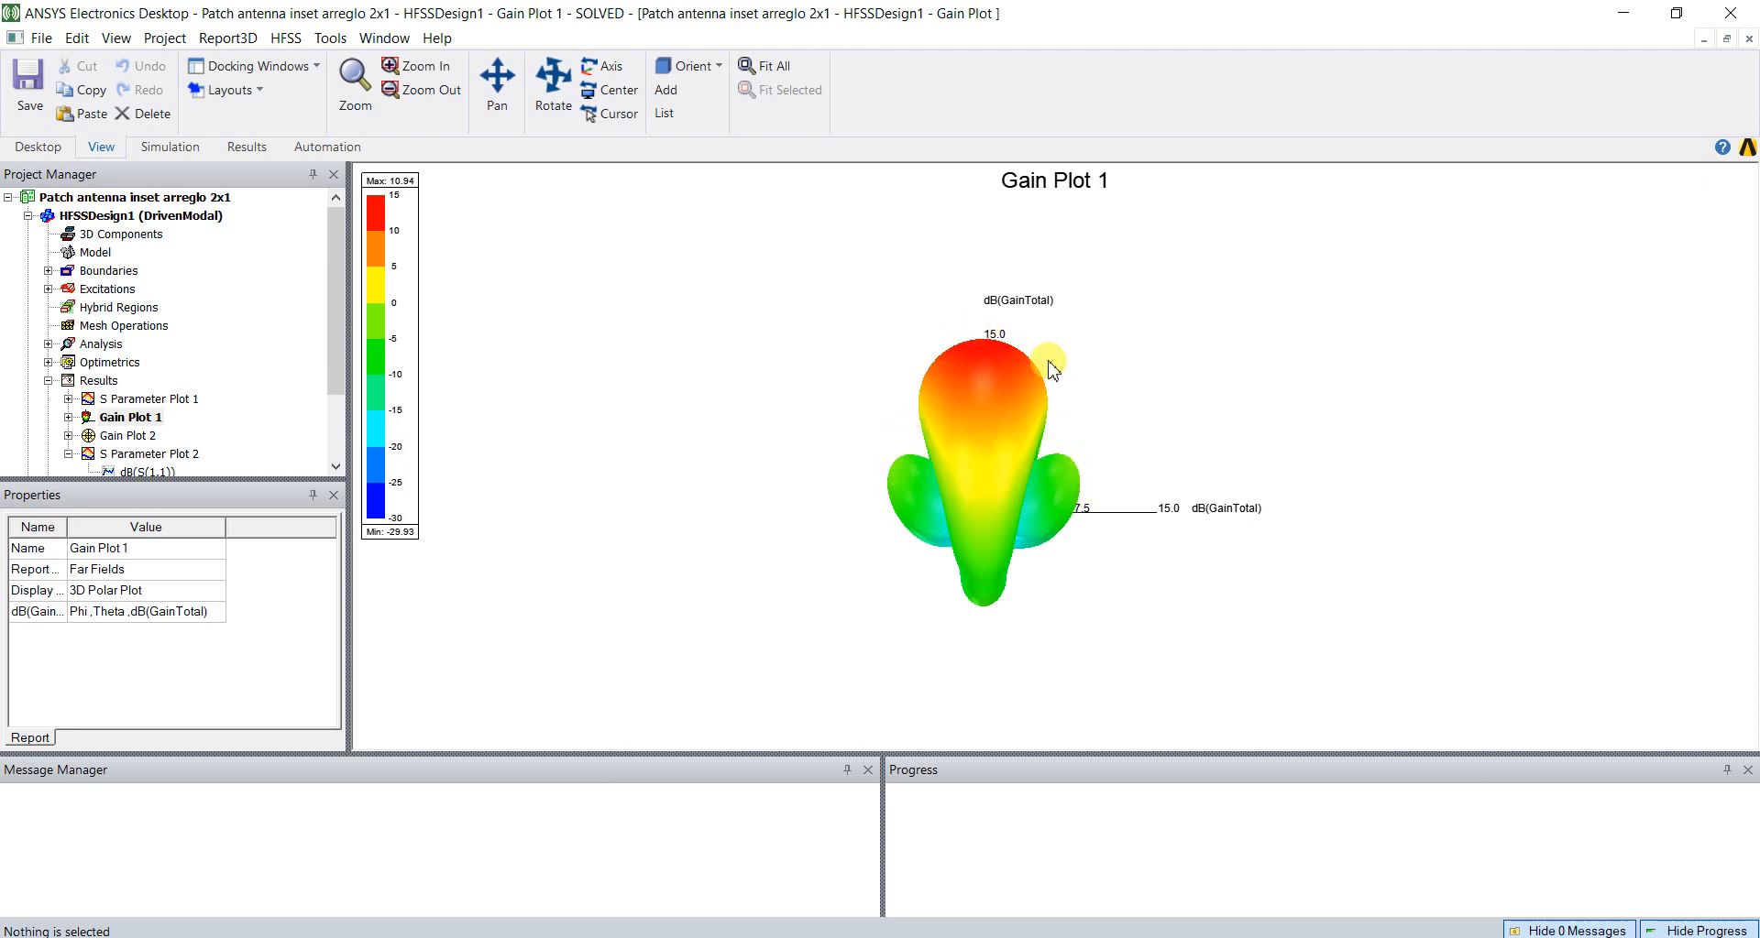
Step: Compare the polar radiation pattern in Gain Plot 2 with the 3D pattern in Gain Plot 1
double_click(136, 436)
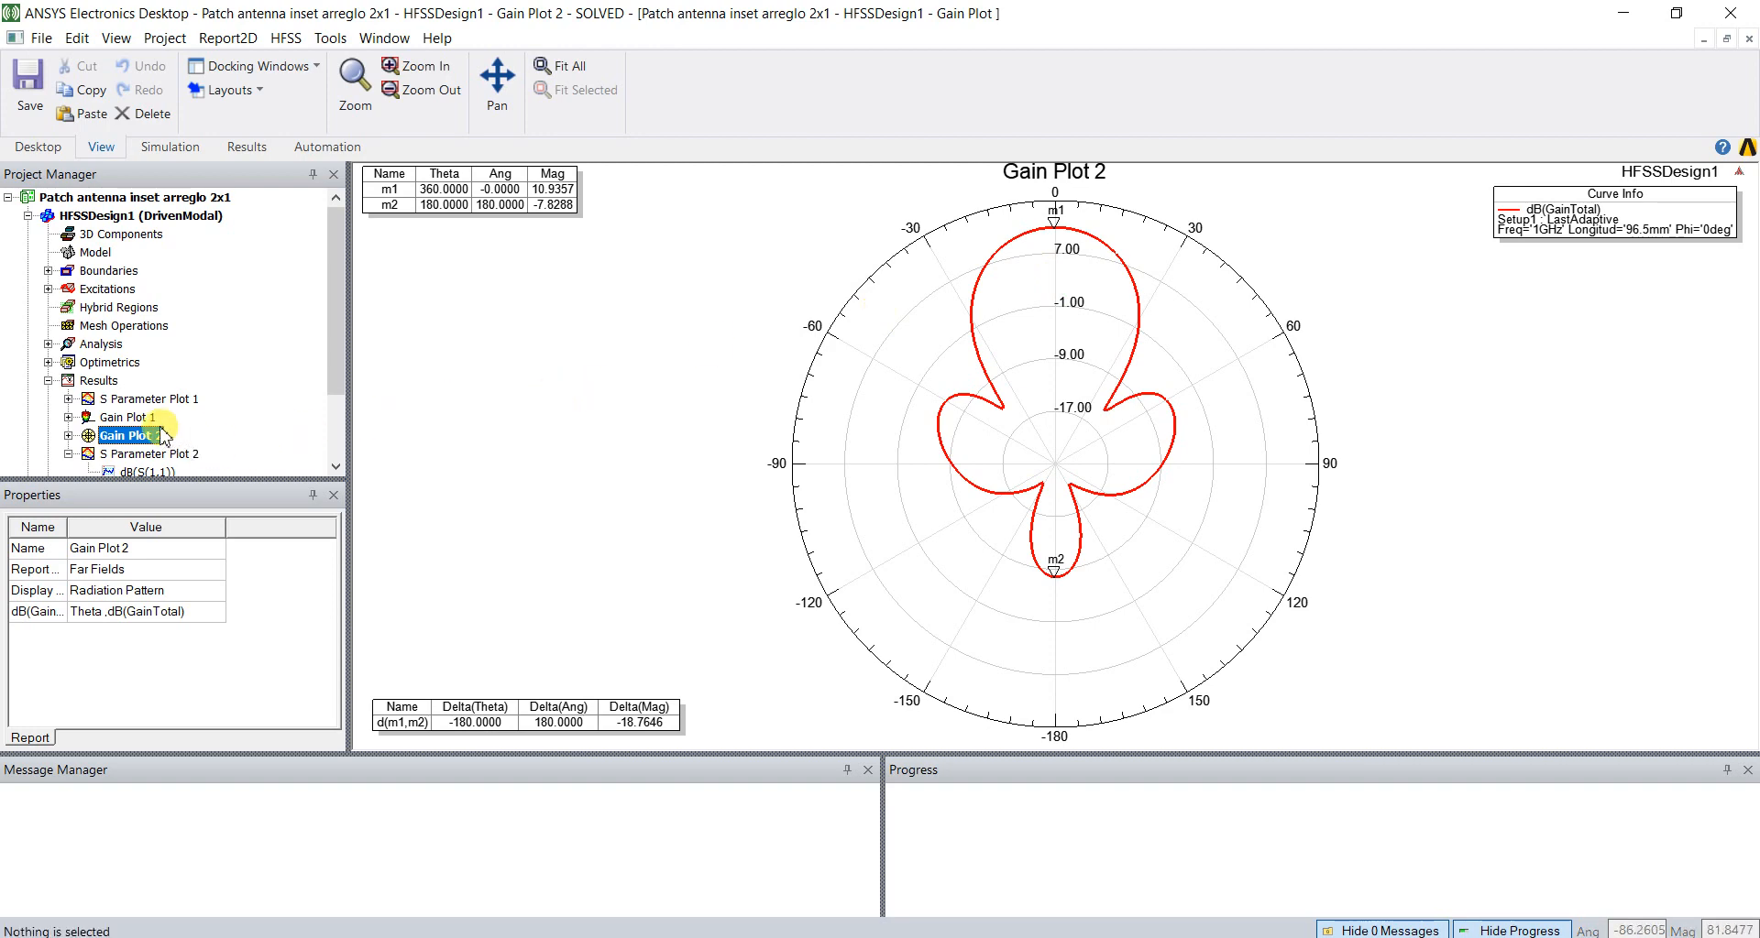
double_click(128, 417)
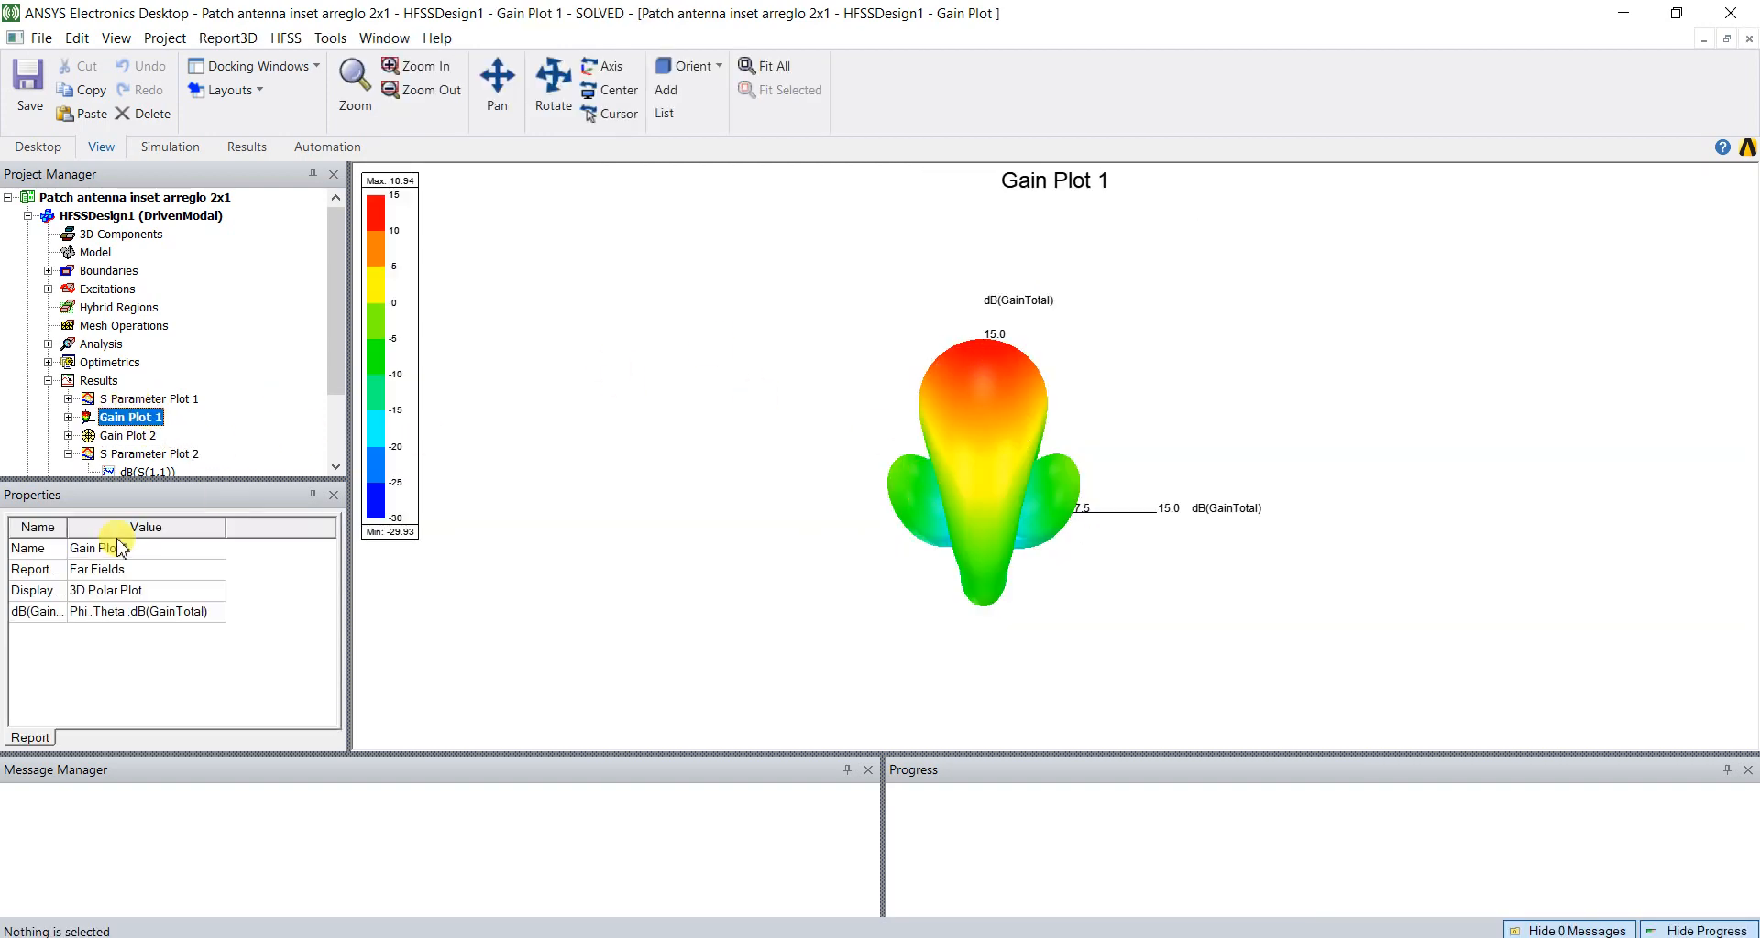
double_click(128, 435)
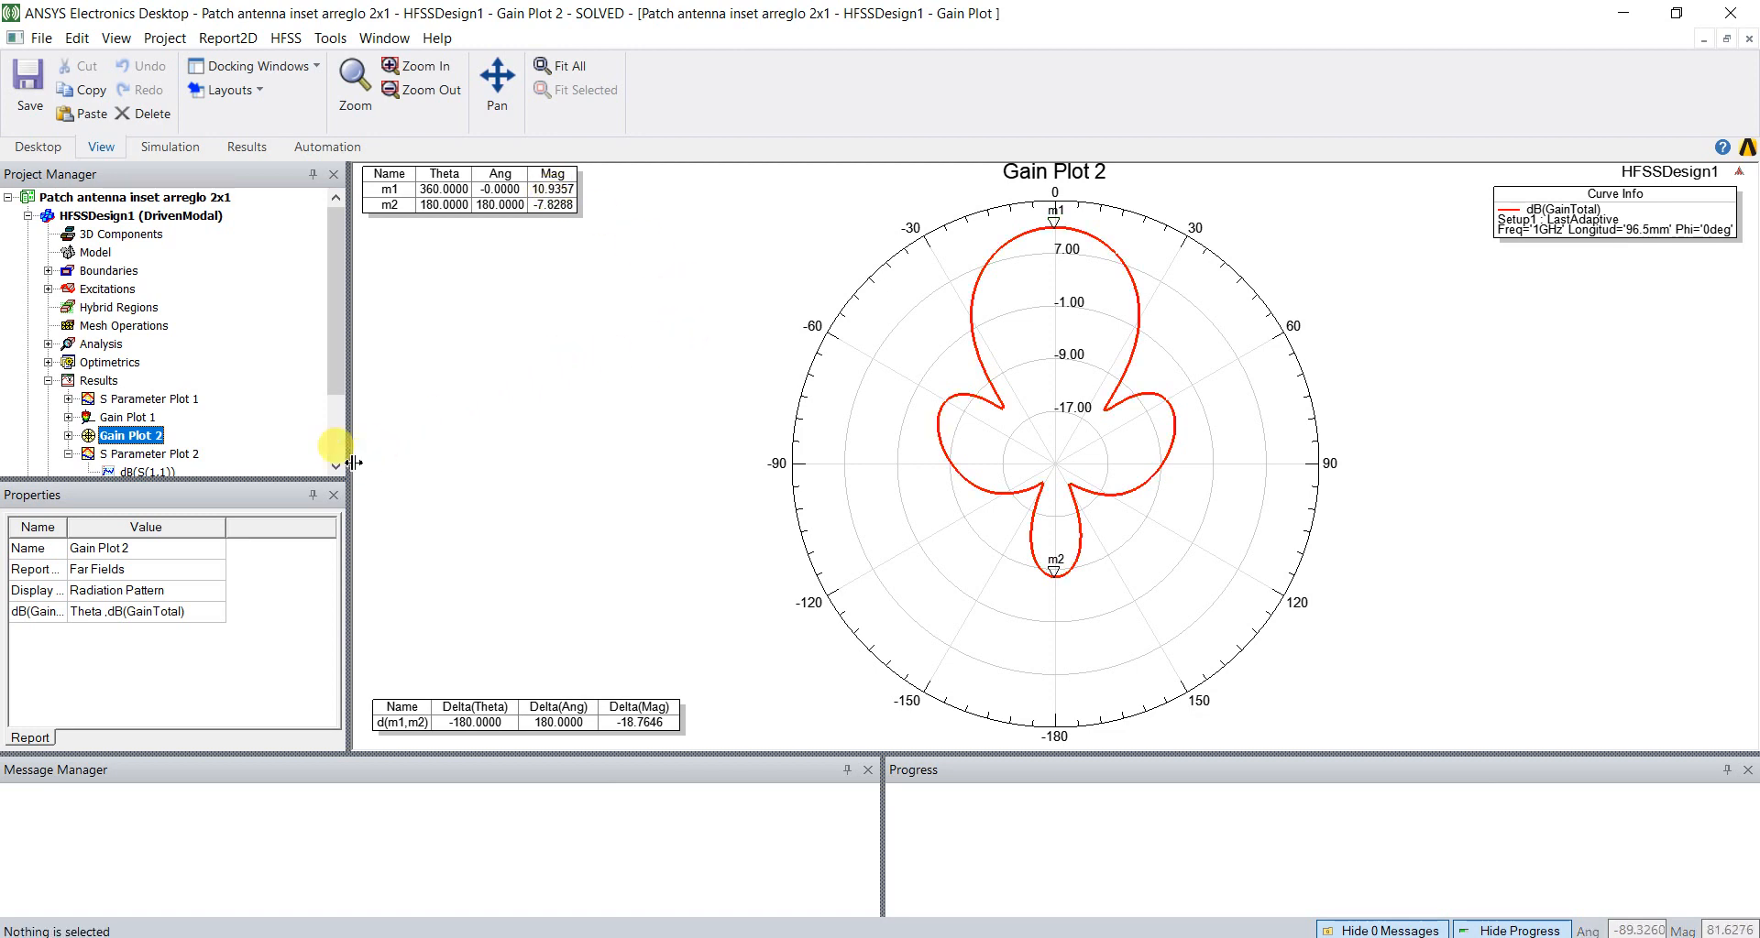
Step: Add a second dB(GainTotal) trace with Phi set to 90deg to Gain Plot 2 and close the report settings
scroll(329, 392, "down", 1)
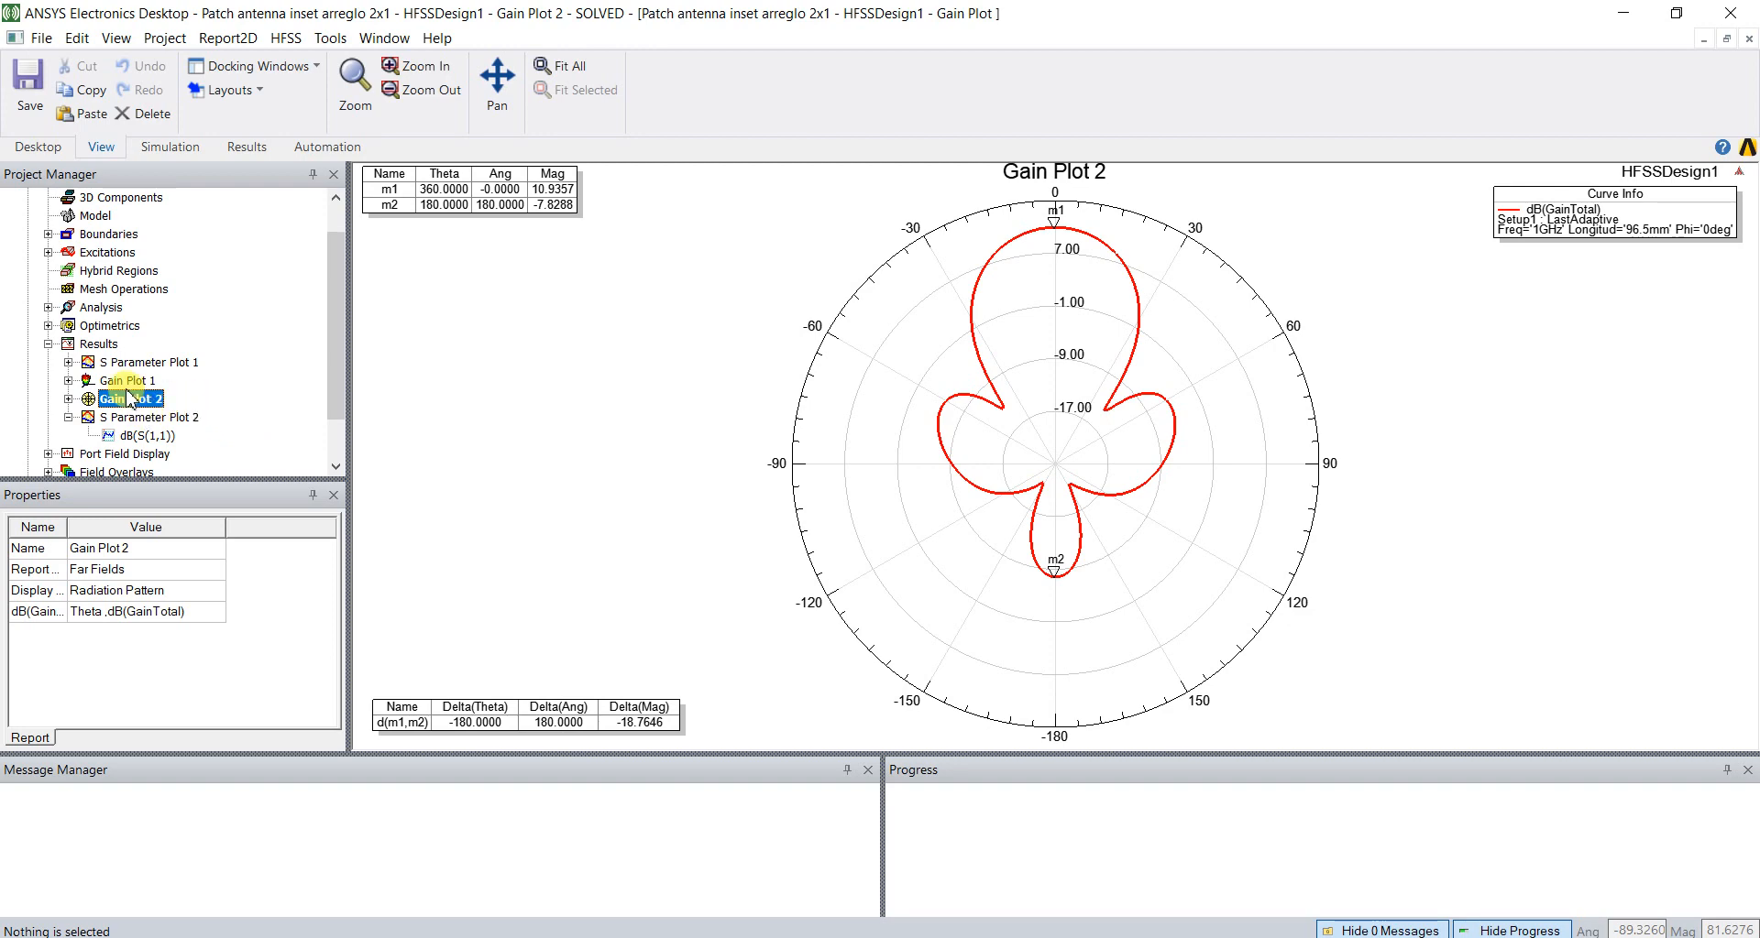
left_click(68, 400)
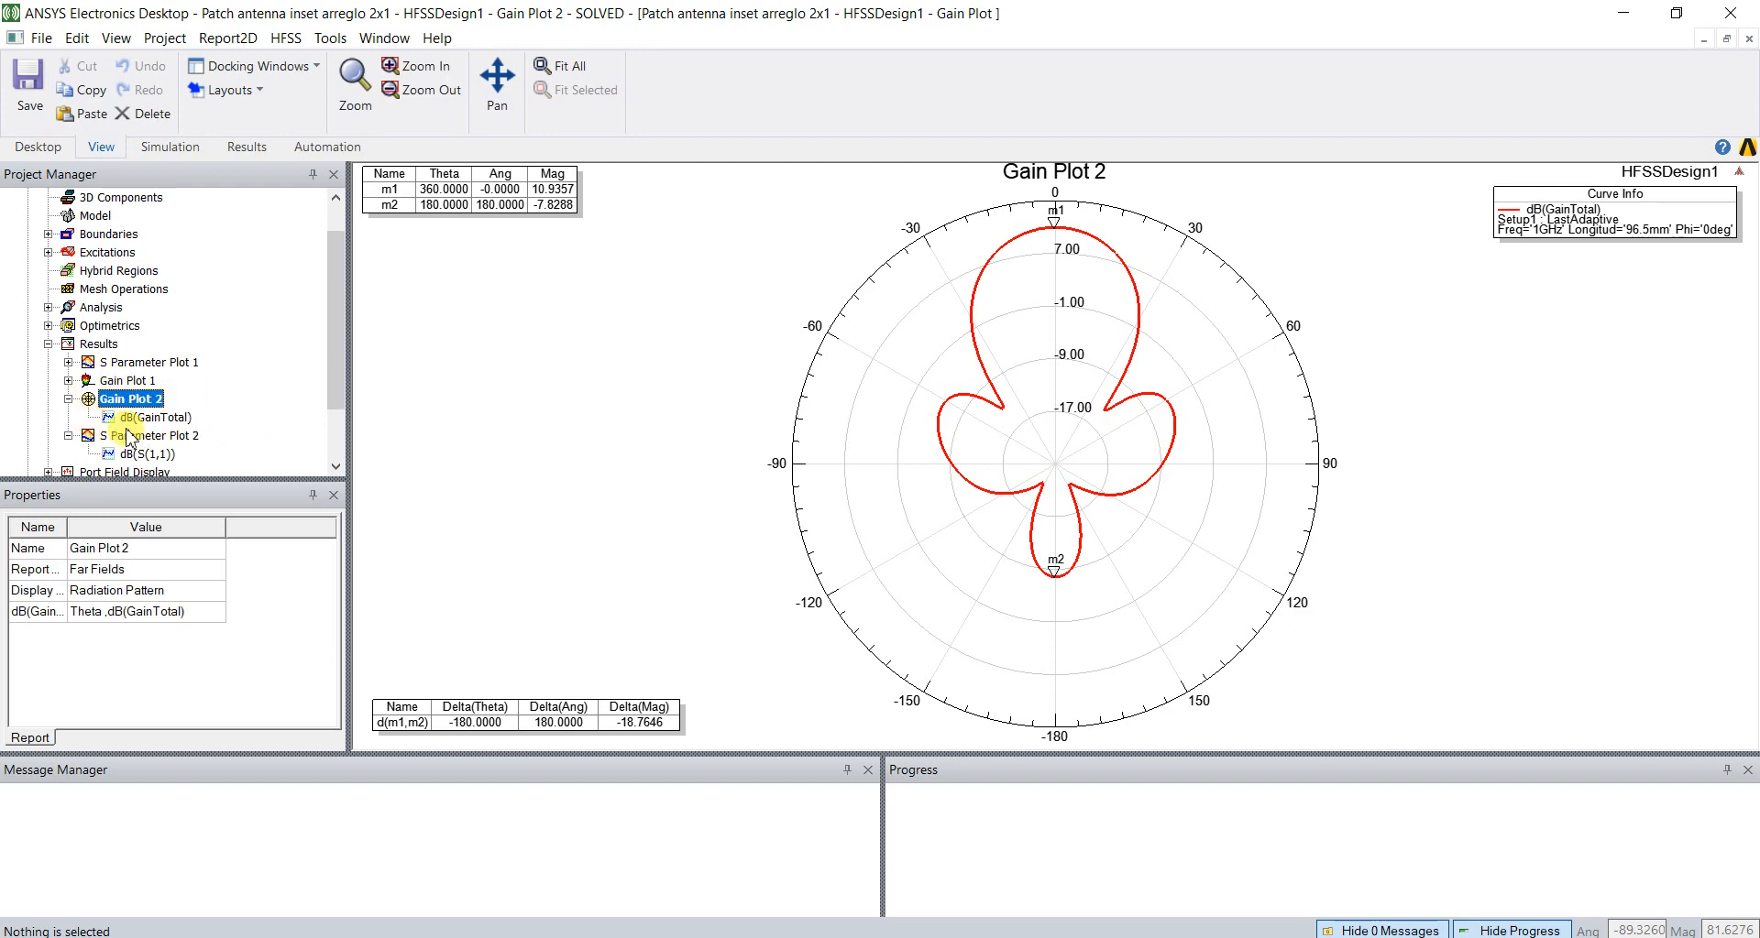
double_click(149, 418)
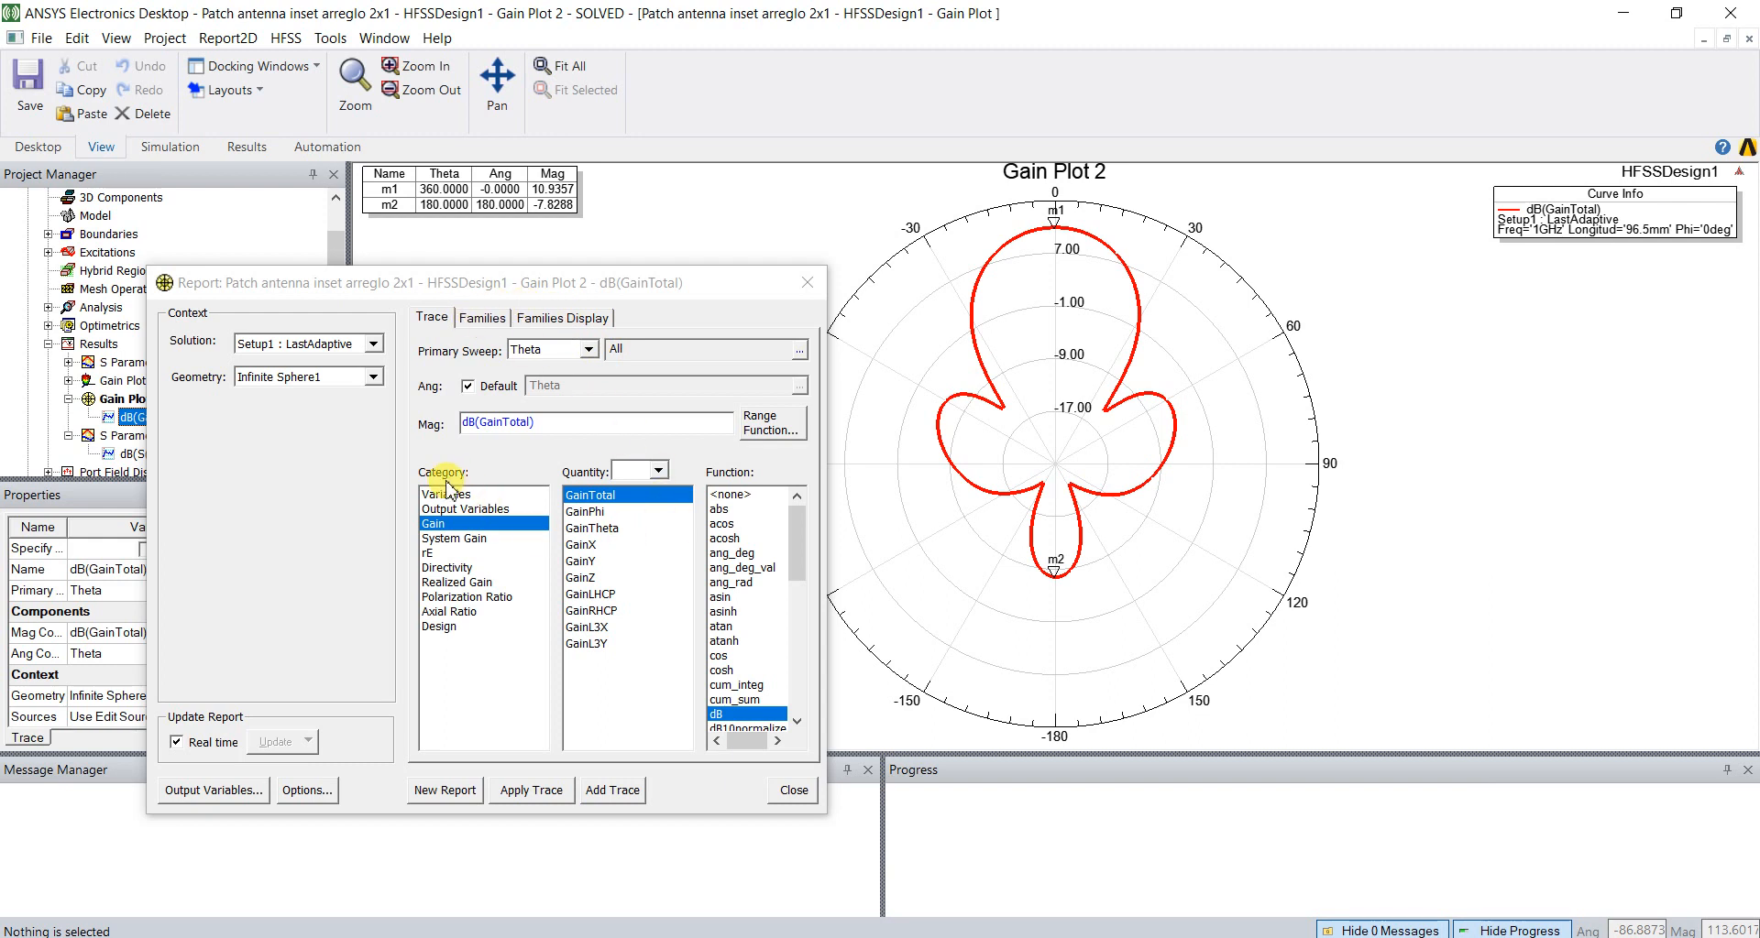
left_click(484, 321)
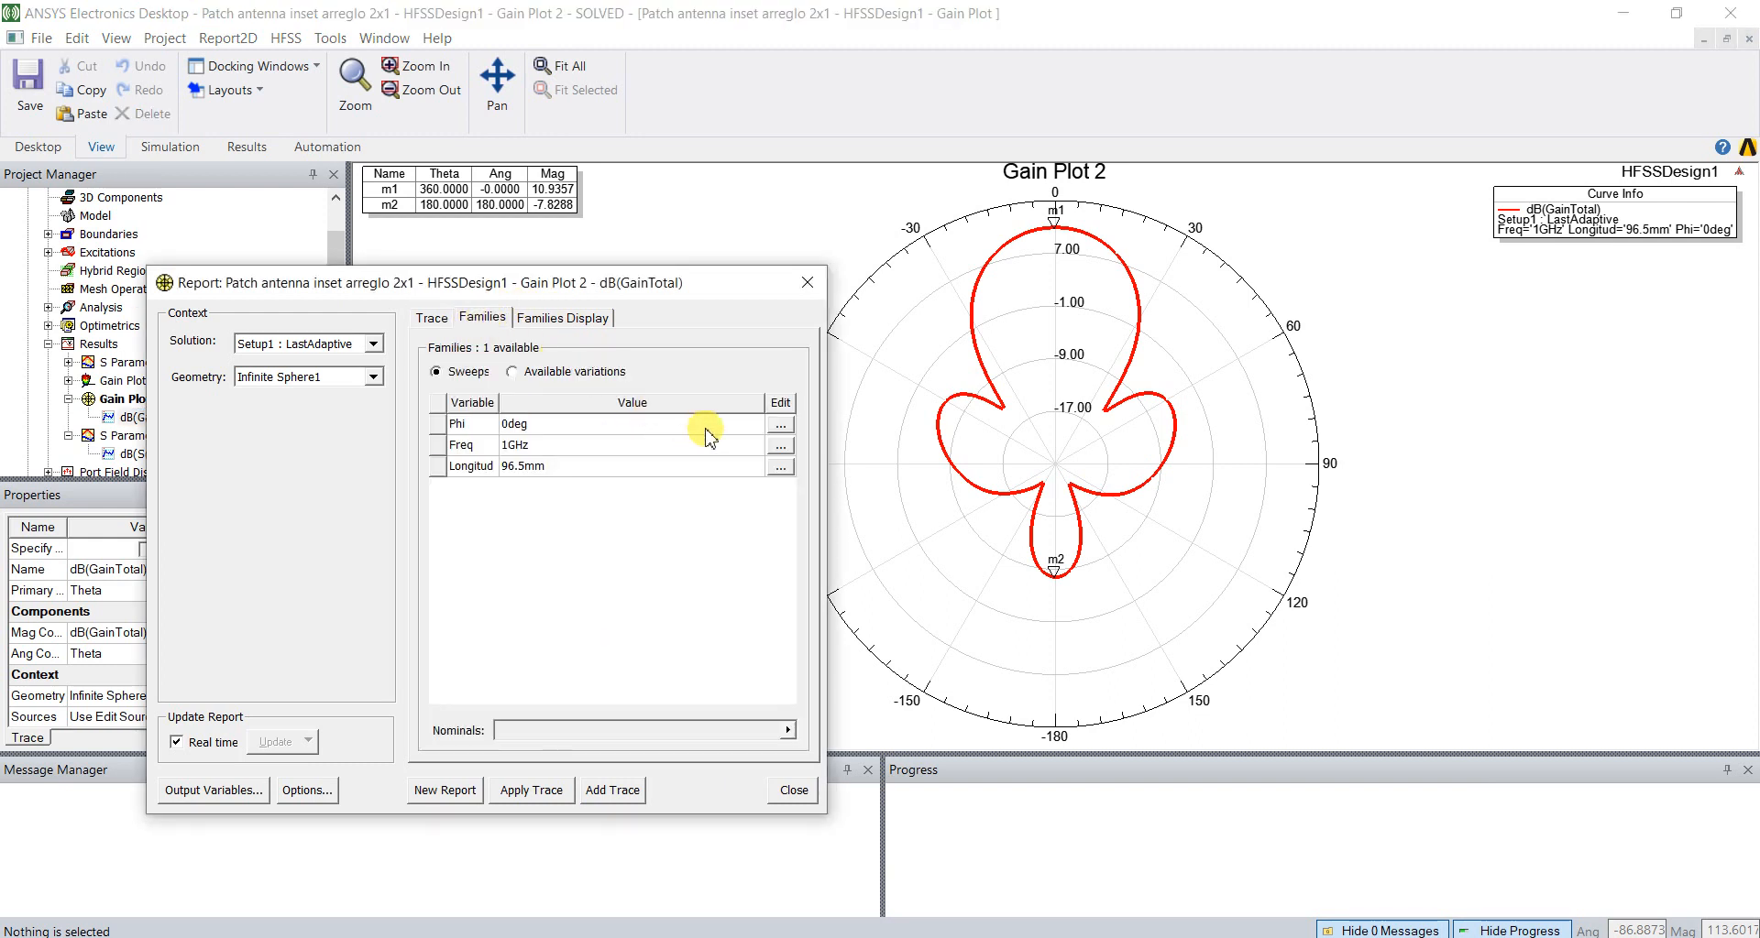
left_click(784, 428)
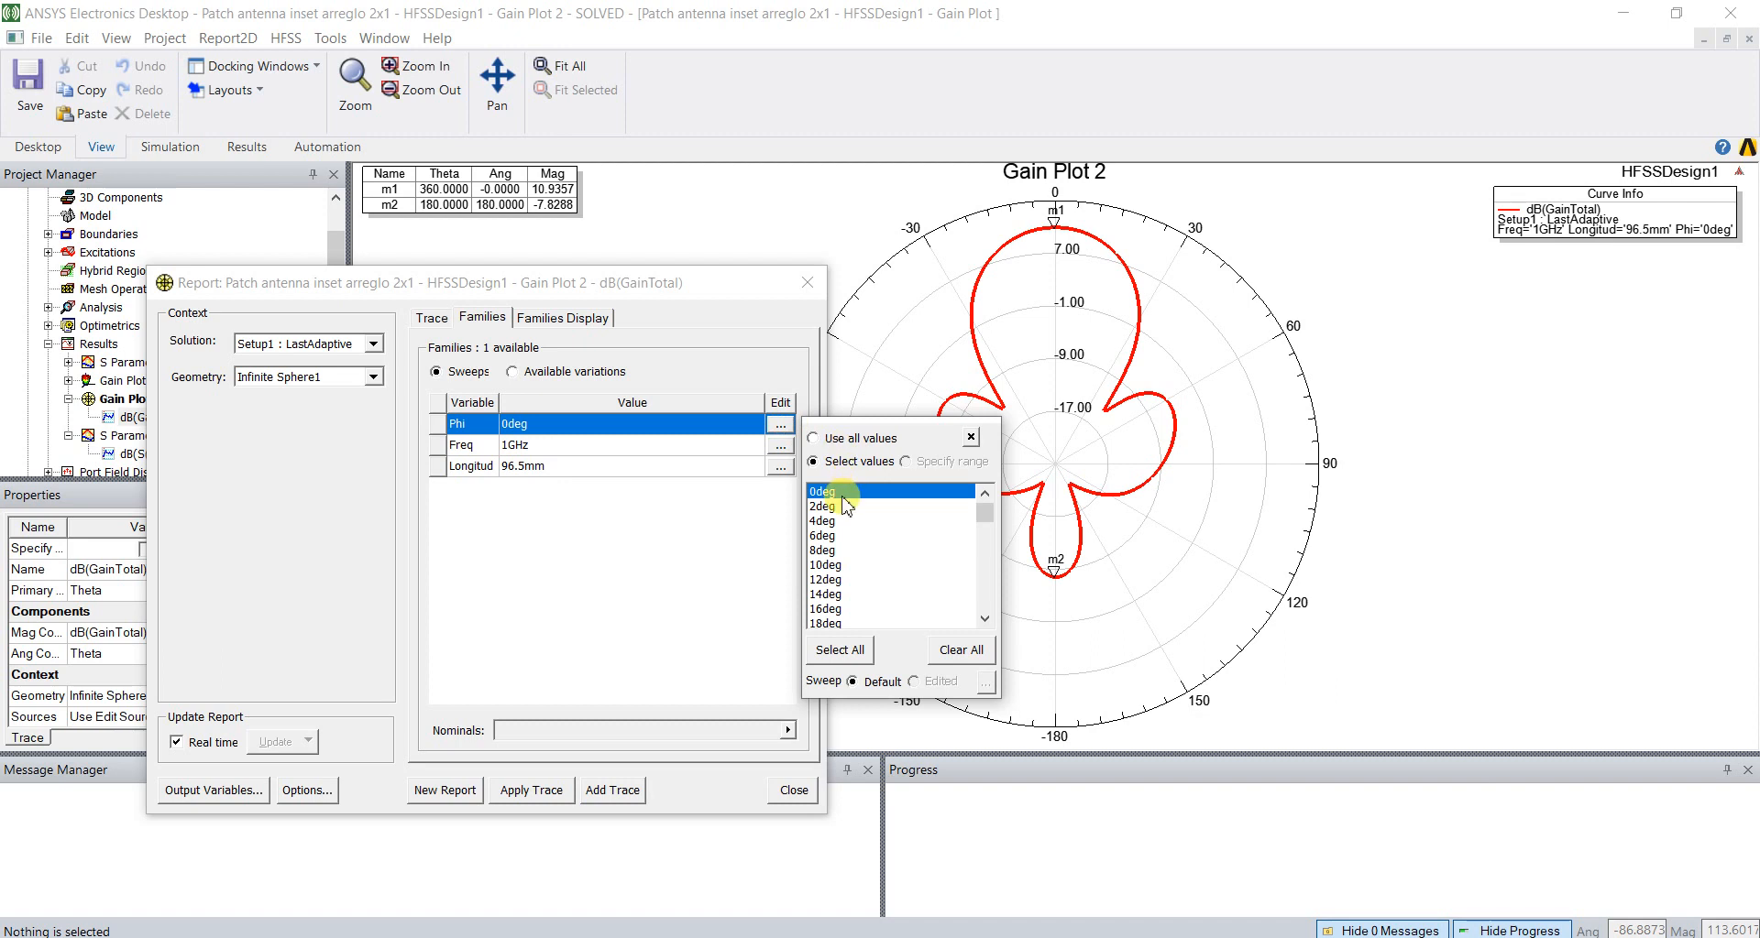
key("9")
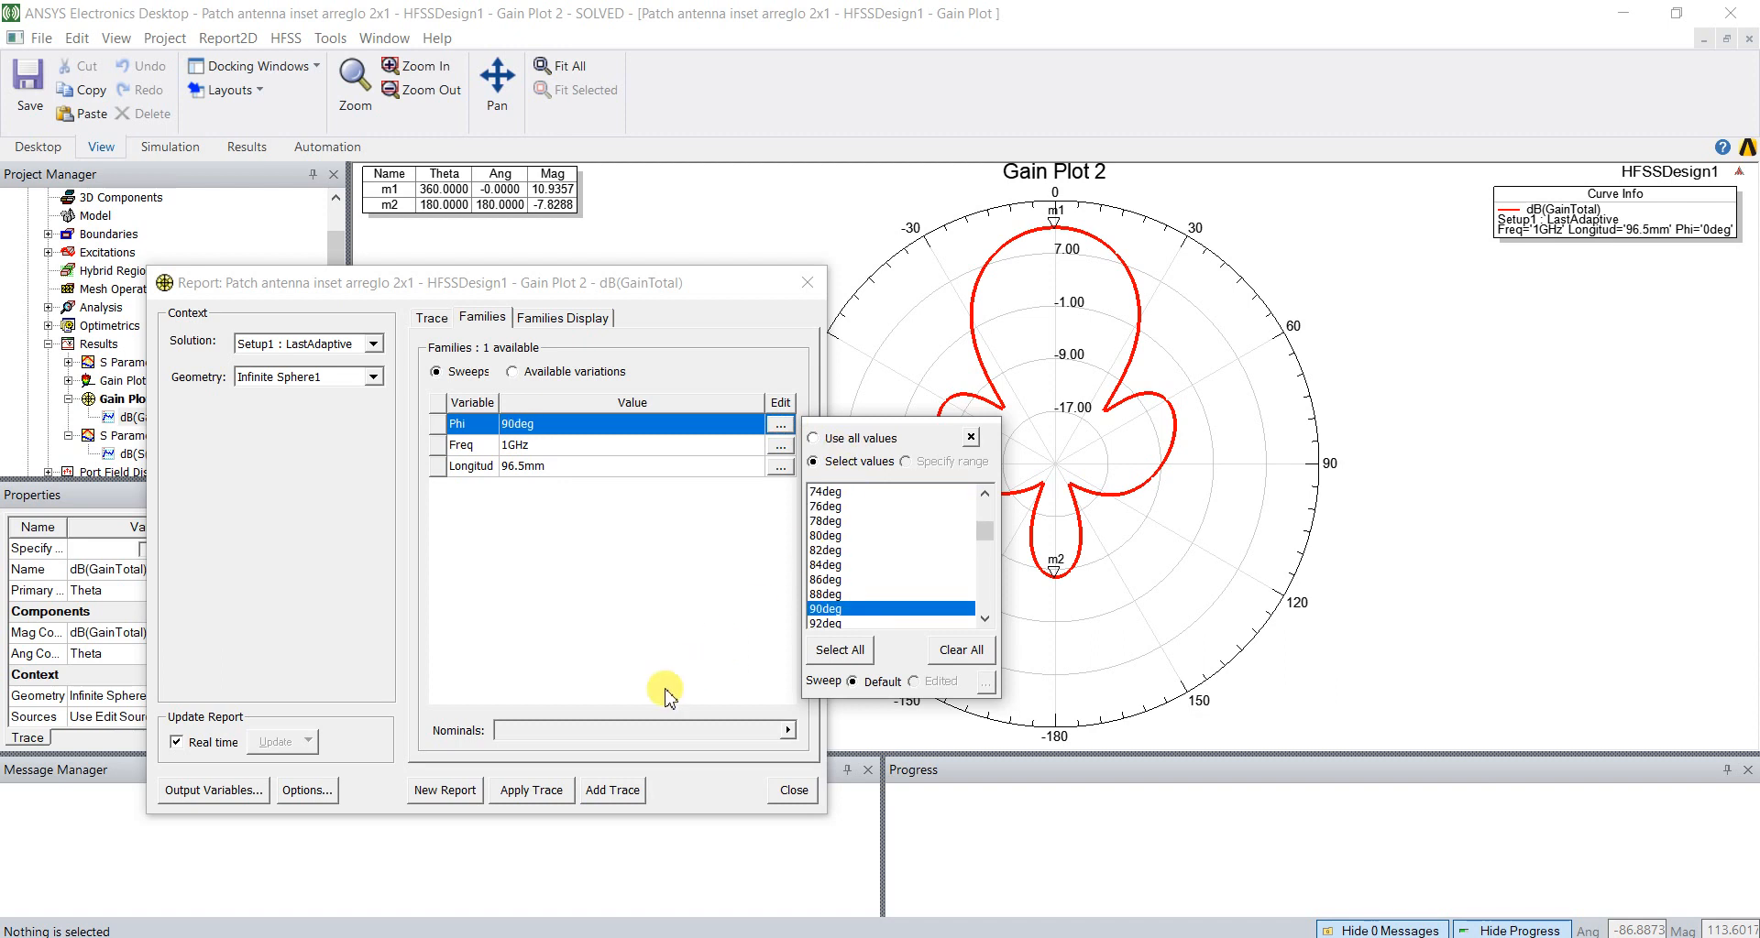
left_click(601, 794)
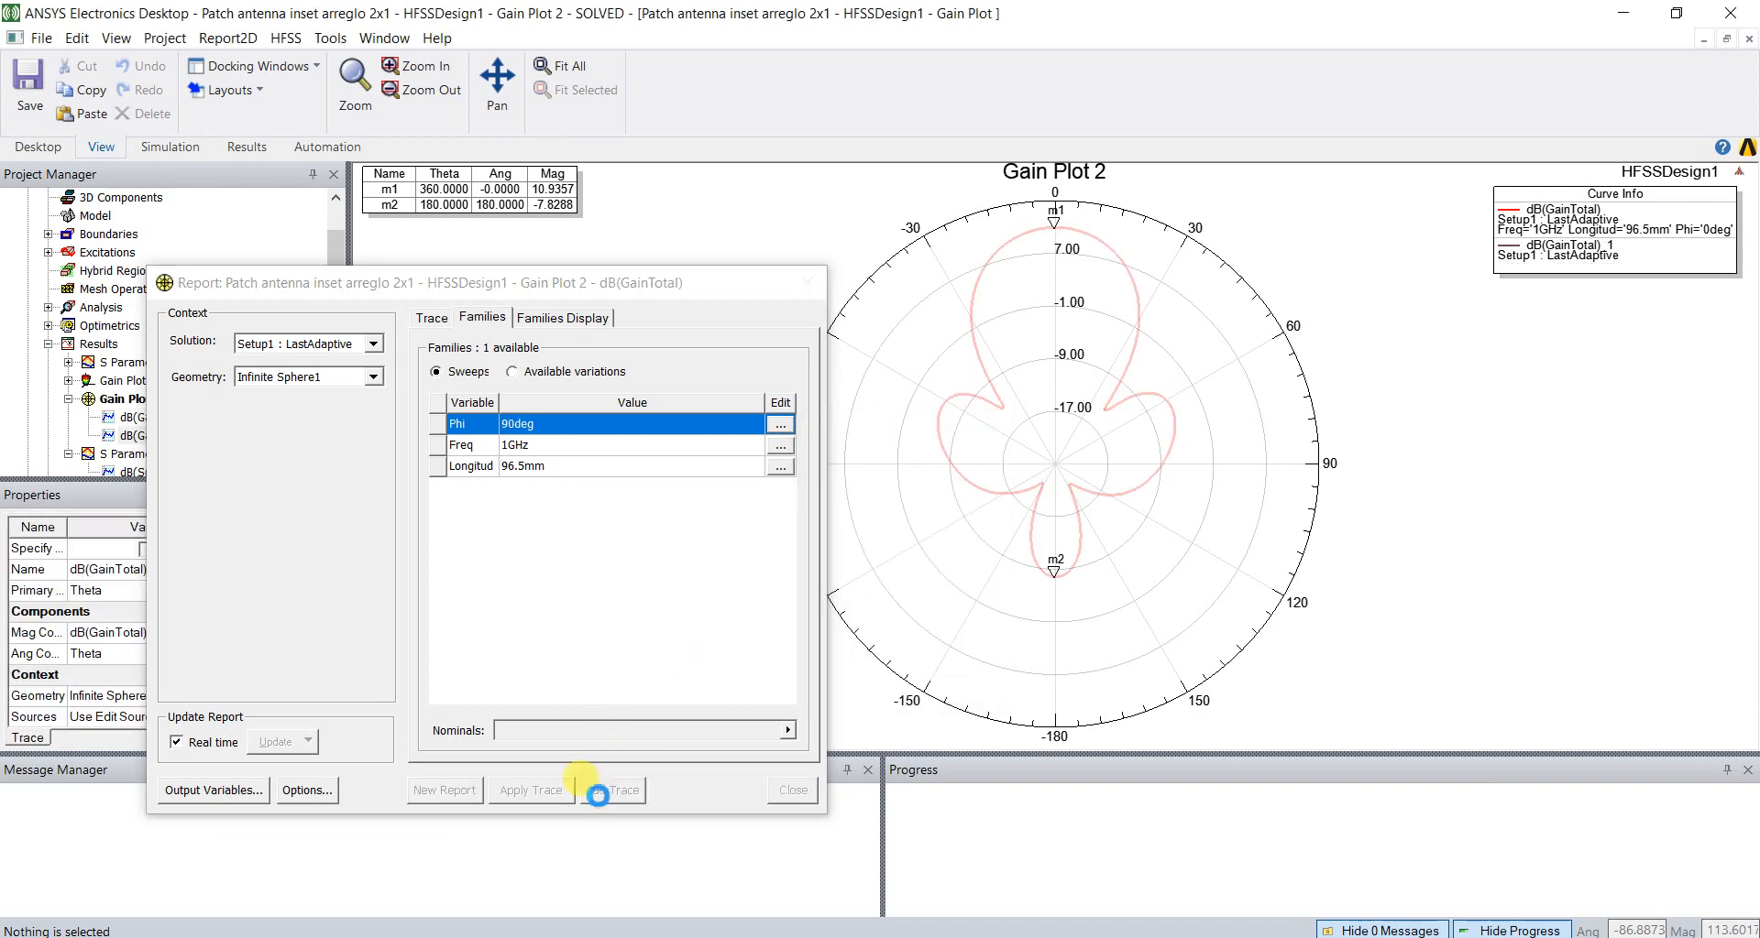
left_click(788, 791)
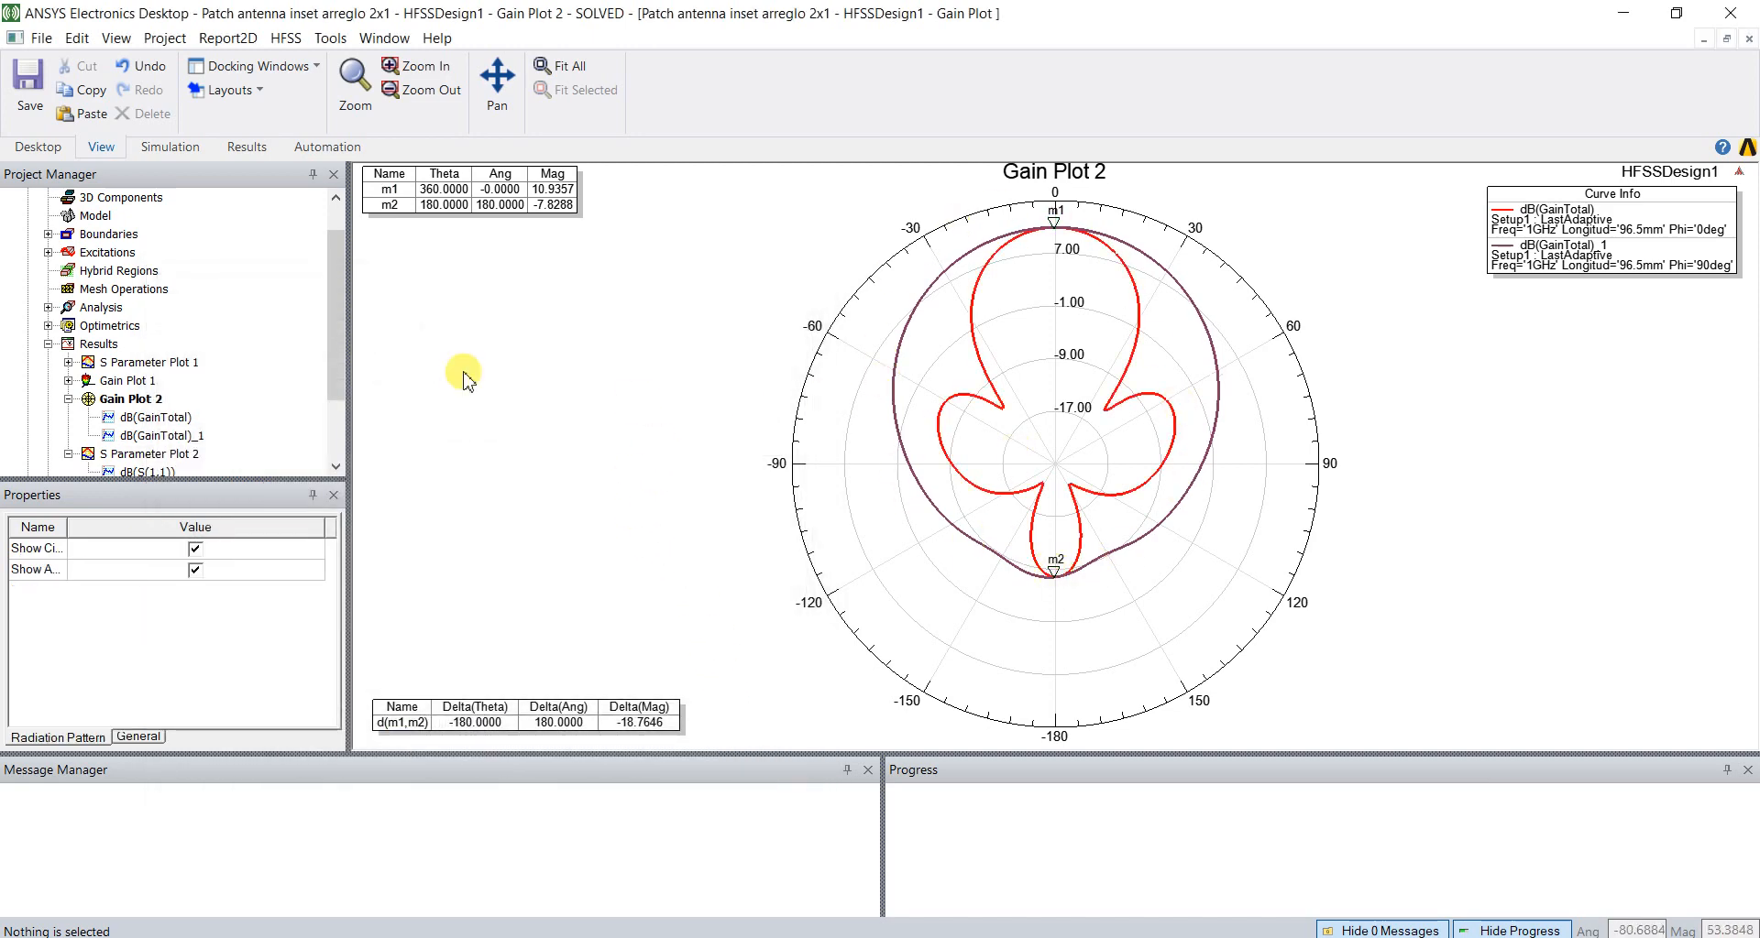
Step: Examine the 3D gain pattern in Gain Plot 1 from the side, from above and in isometric view
double_click(146, 383)
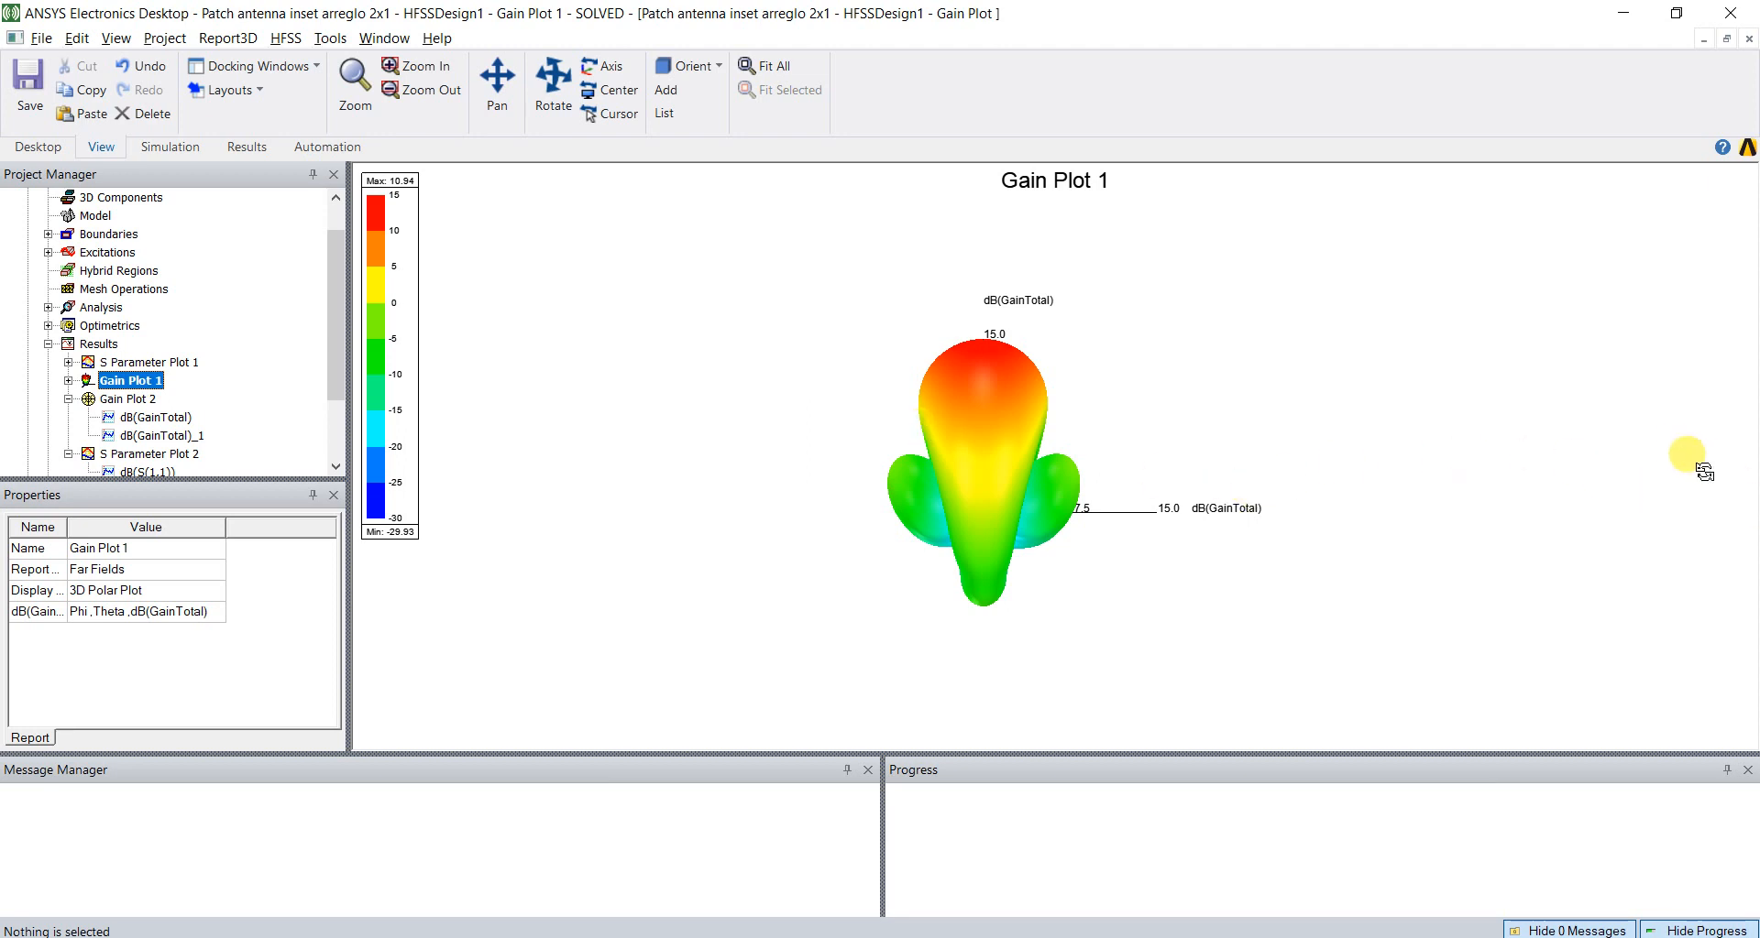
double_click(1673, 440, "alt")
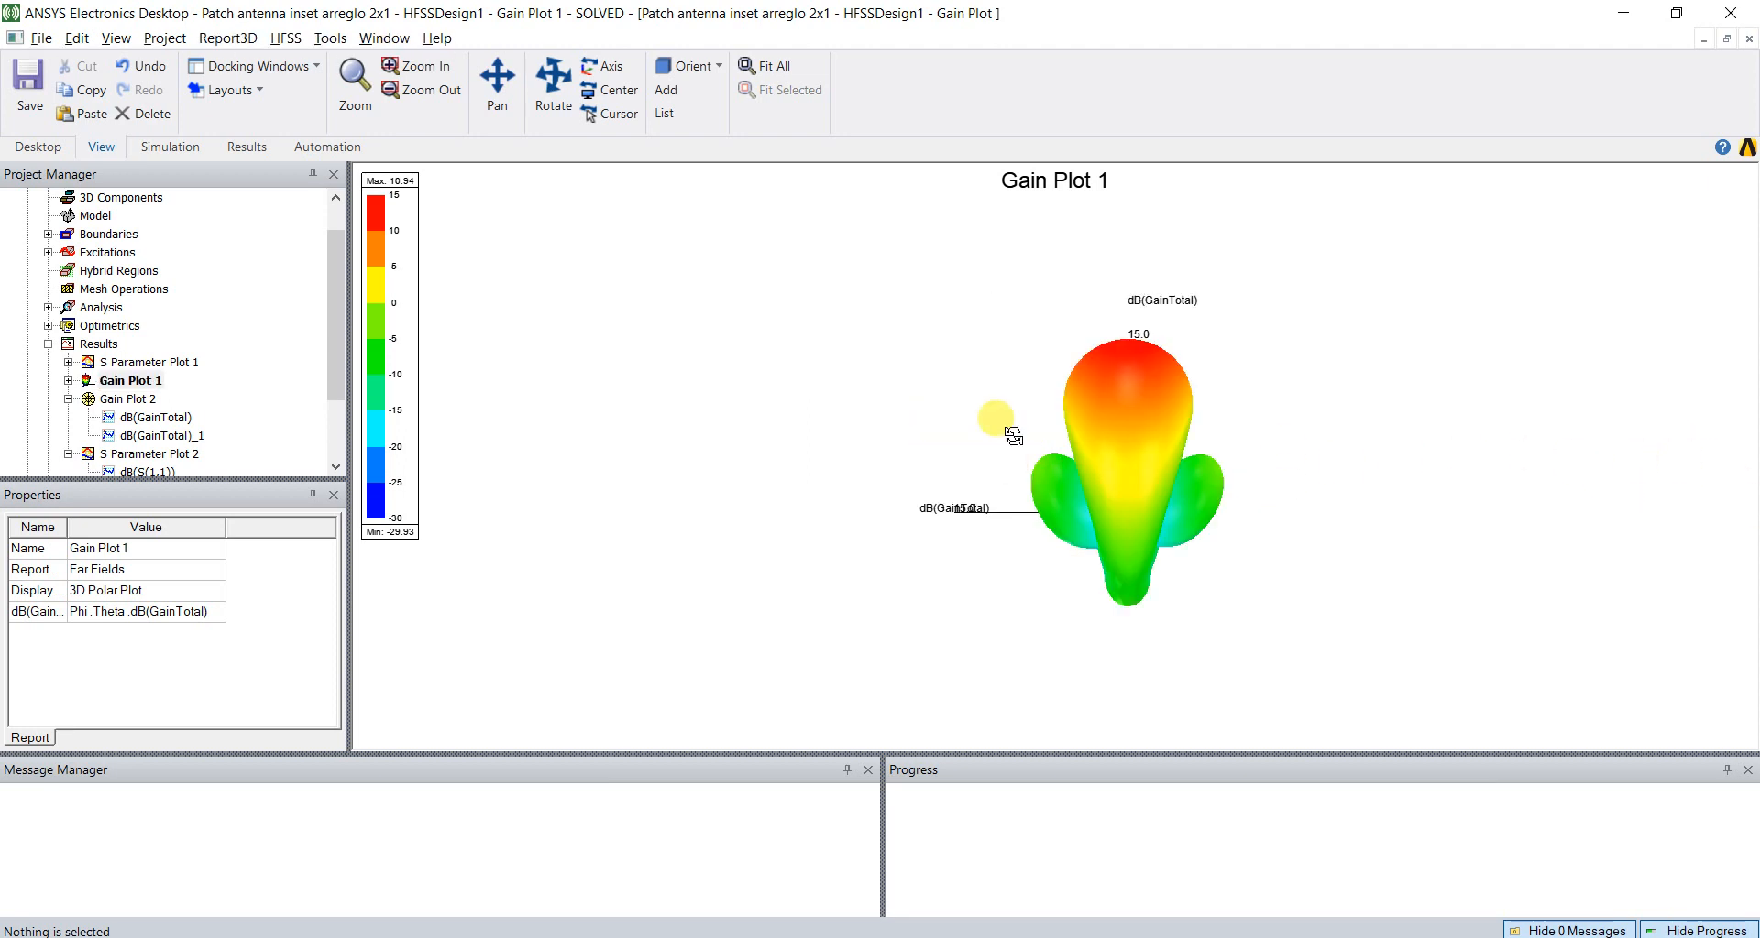
double_click(1077, 209, "alt")
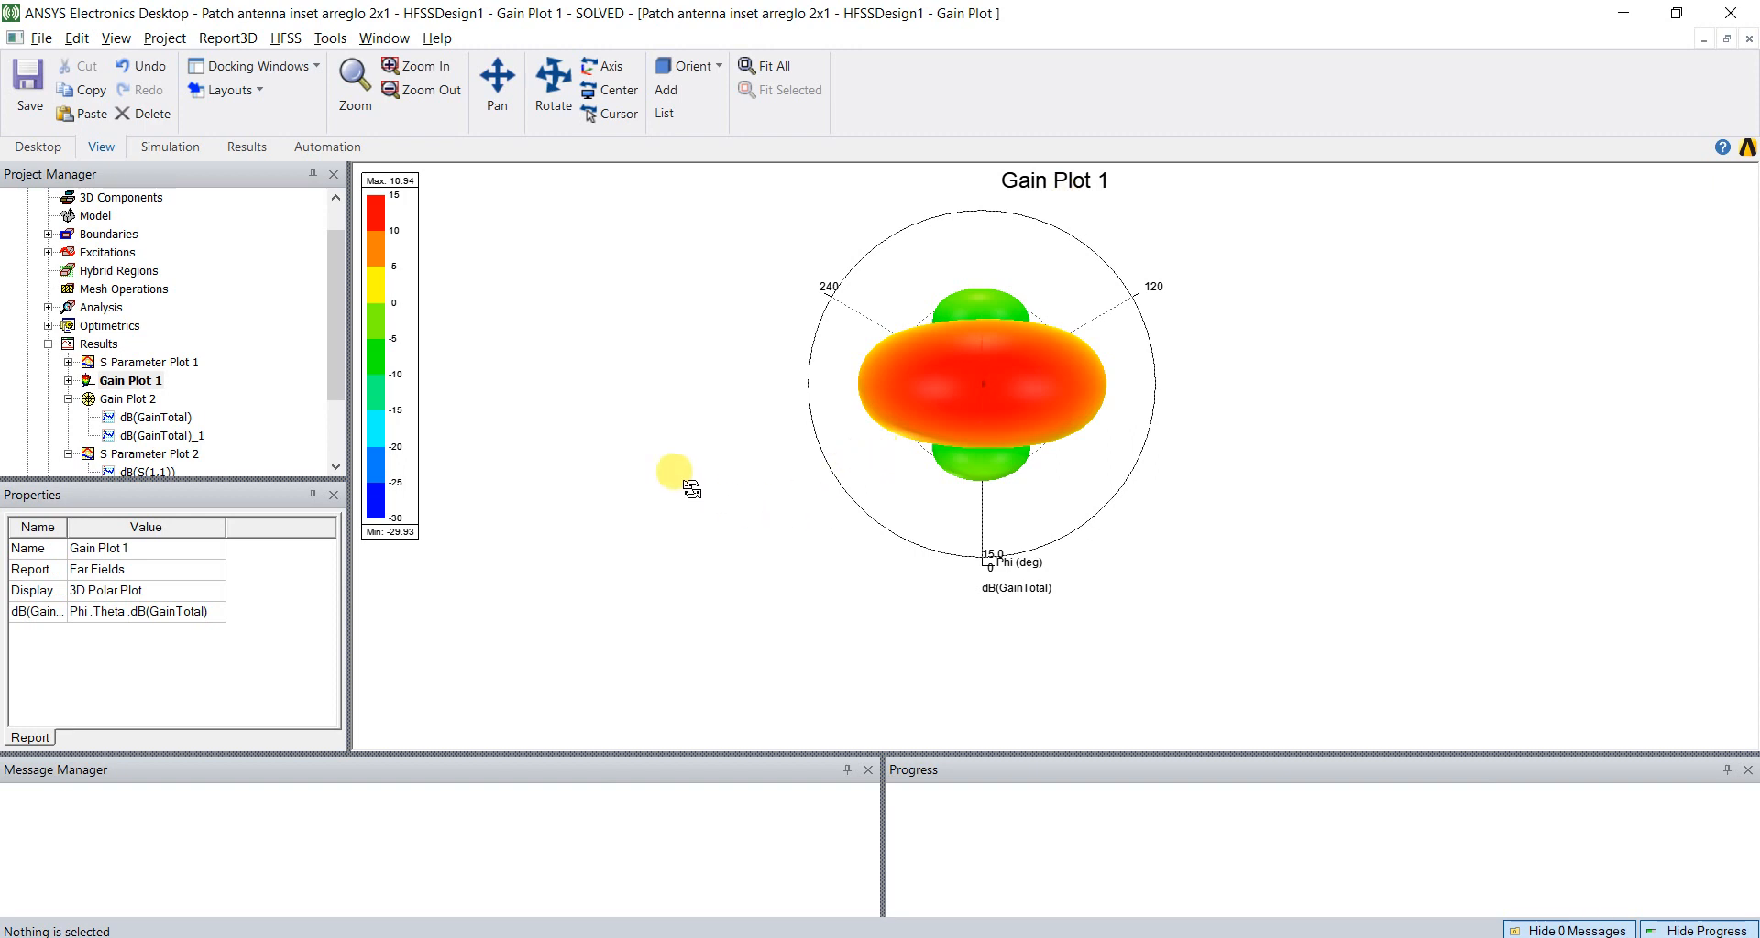
double_click(997, 438, "alt")
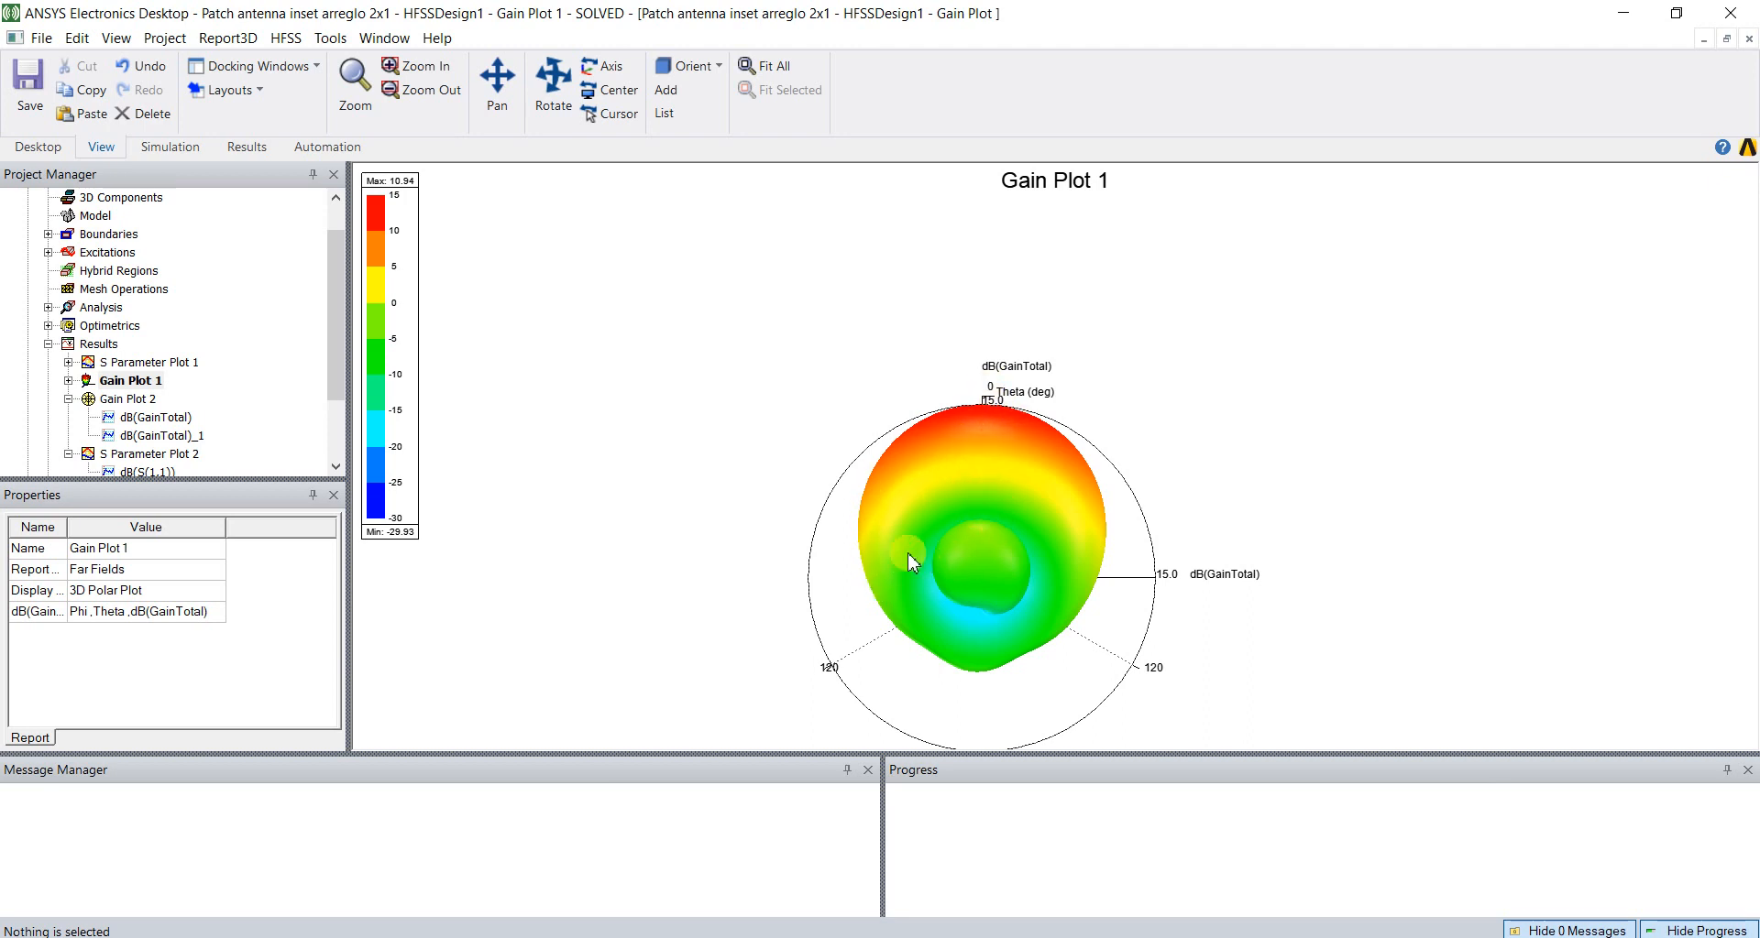
double_click(1630, 214, "alt")
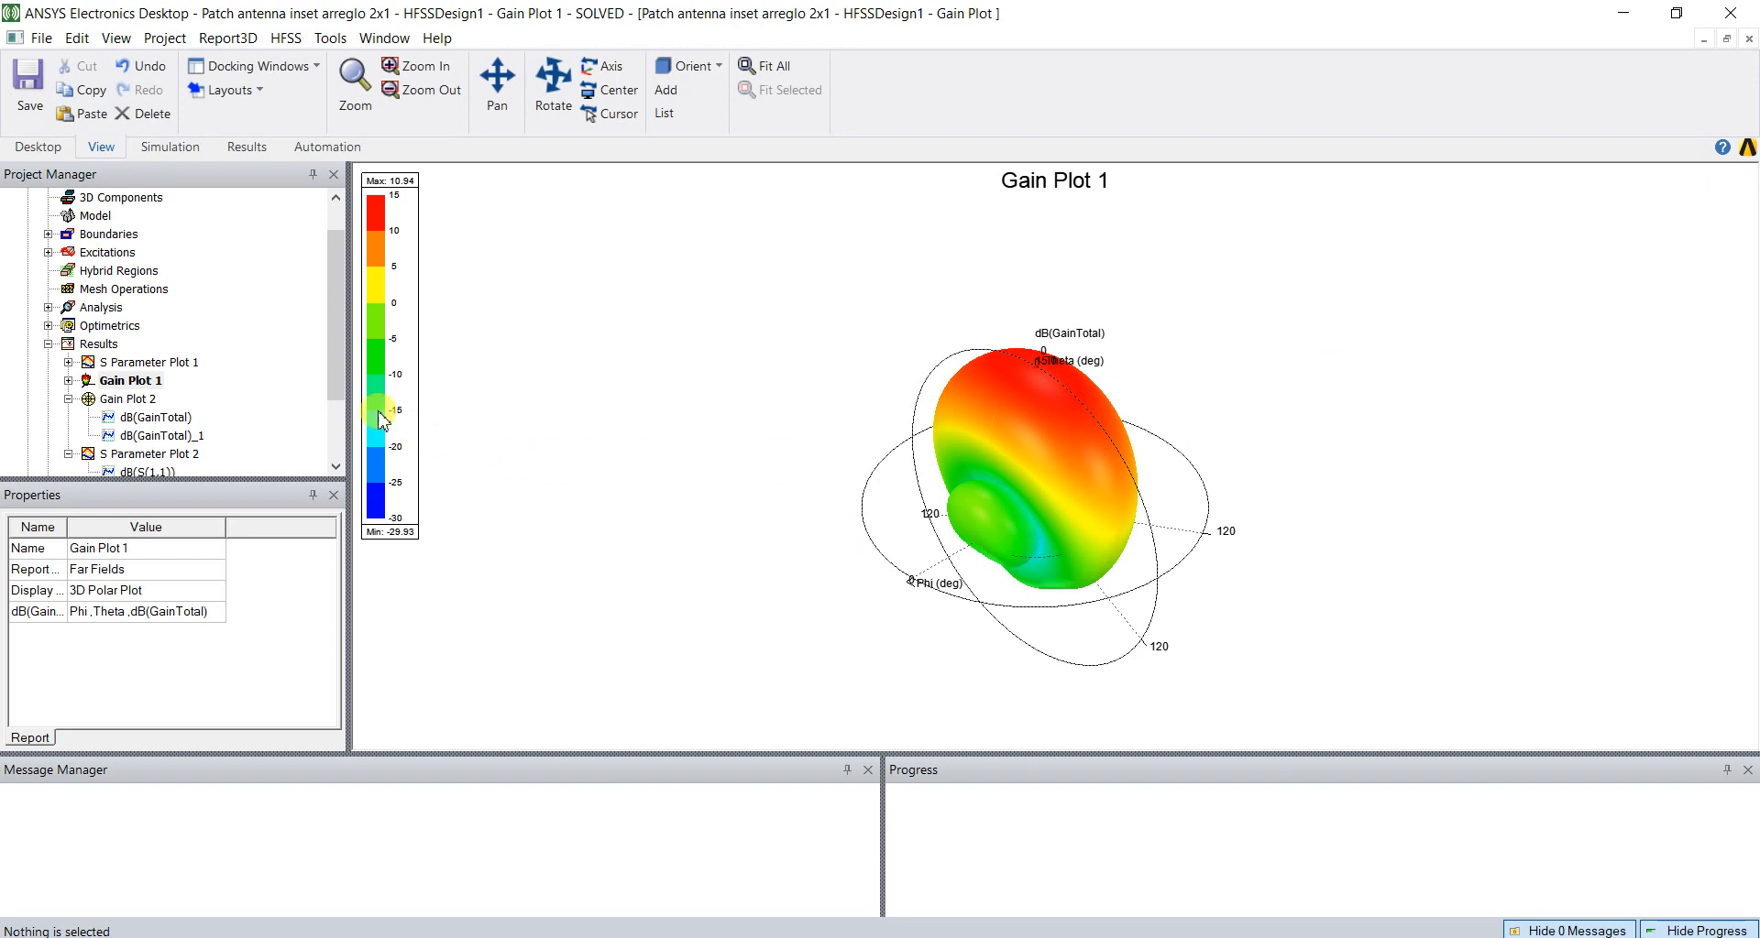
Step: Save the Patch antenna inset arreglo 2x1 project with its updated gain report
left_click_drag(332, 341, 330, 267)
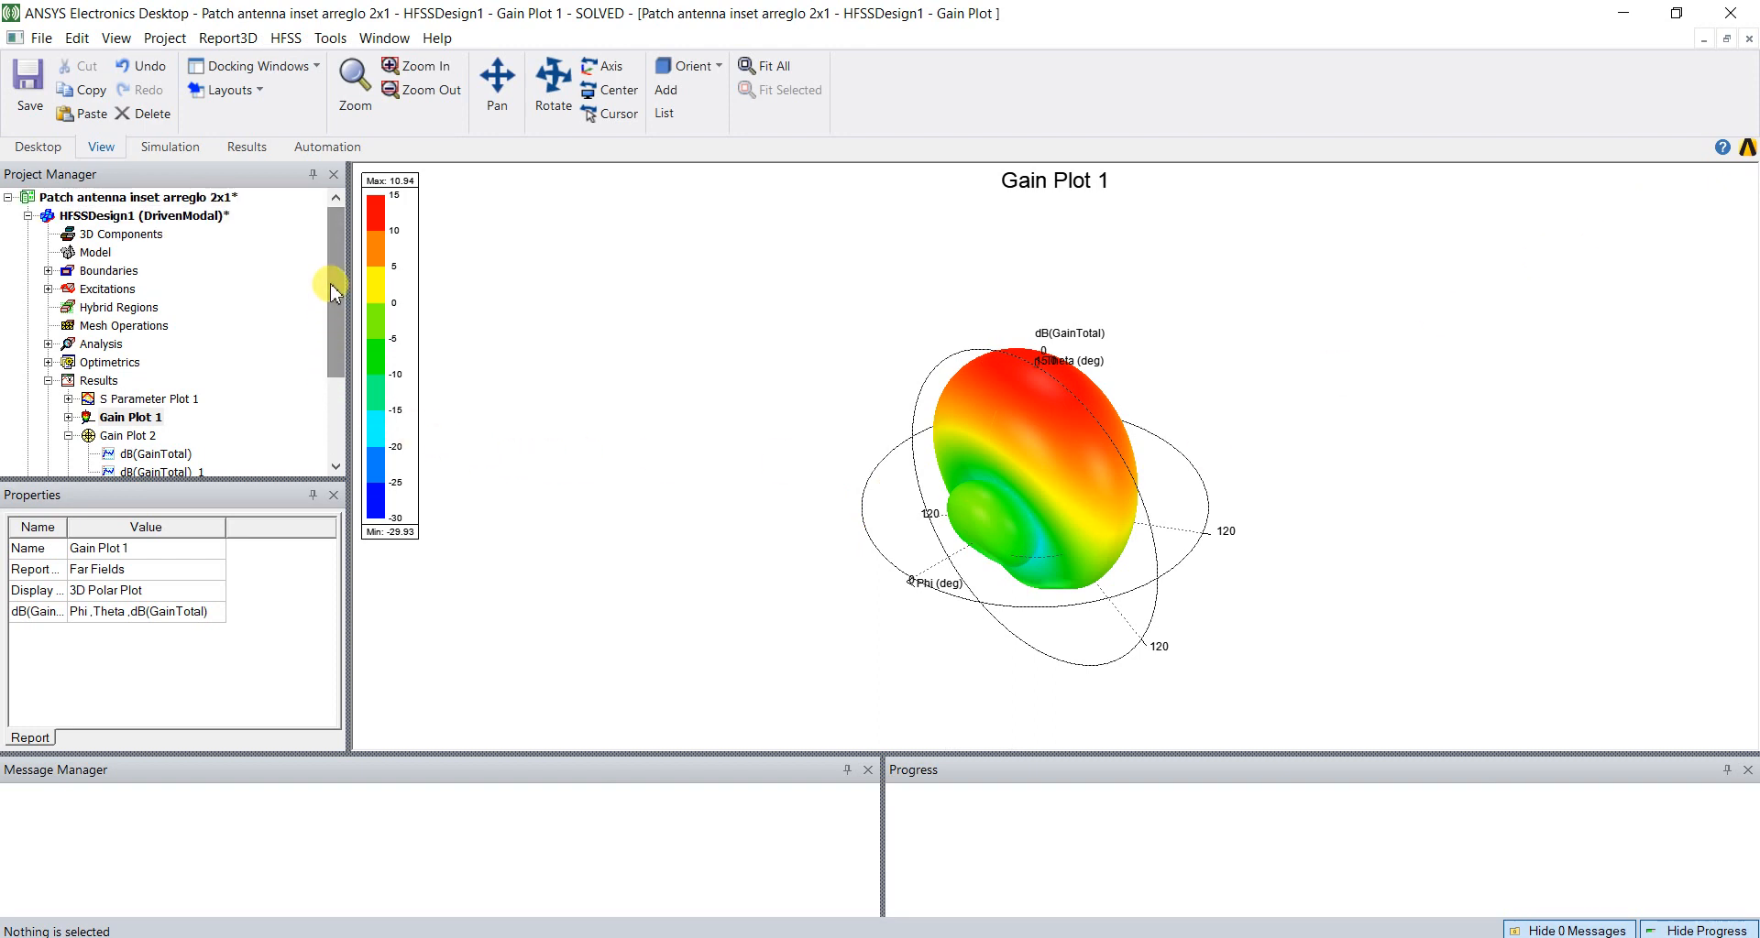
left_click(35, 95)
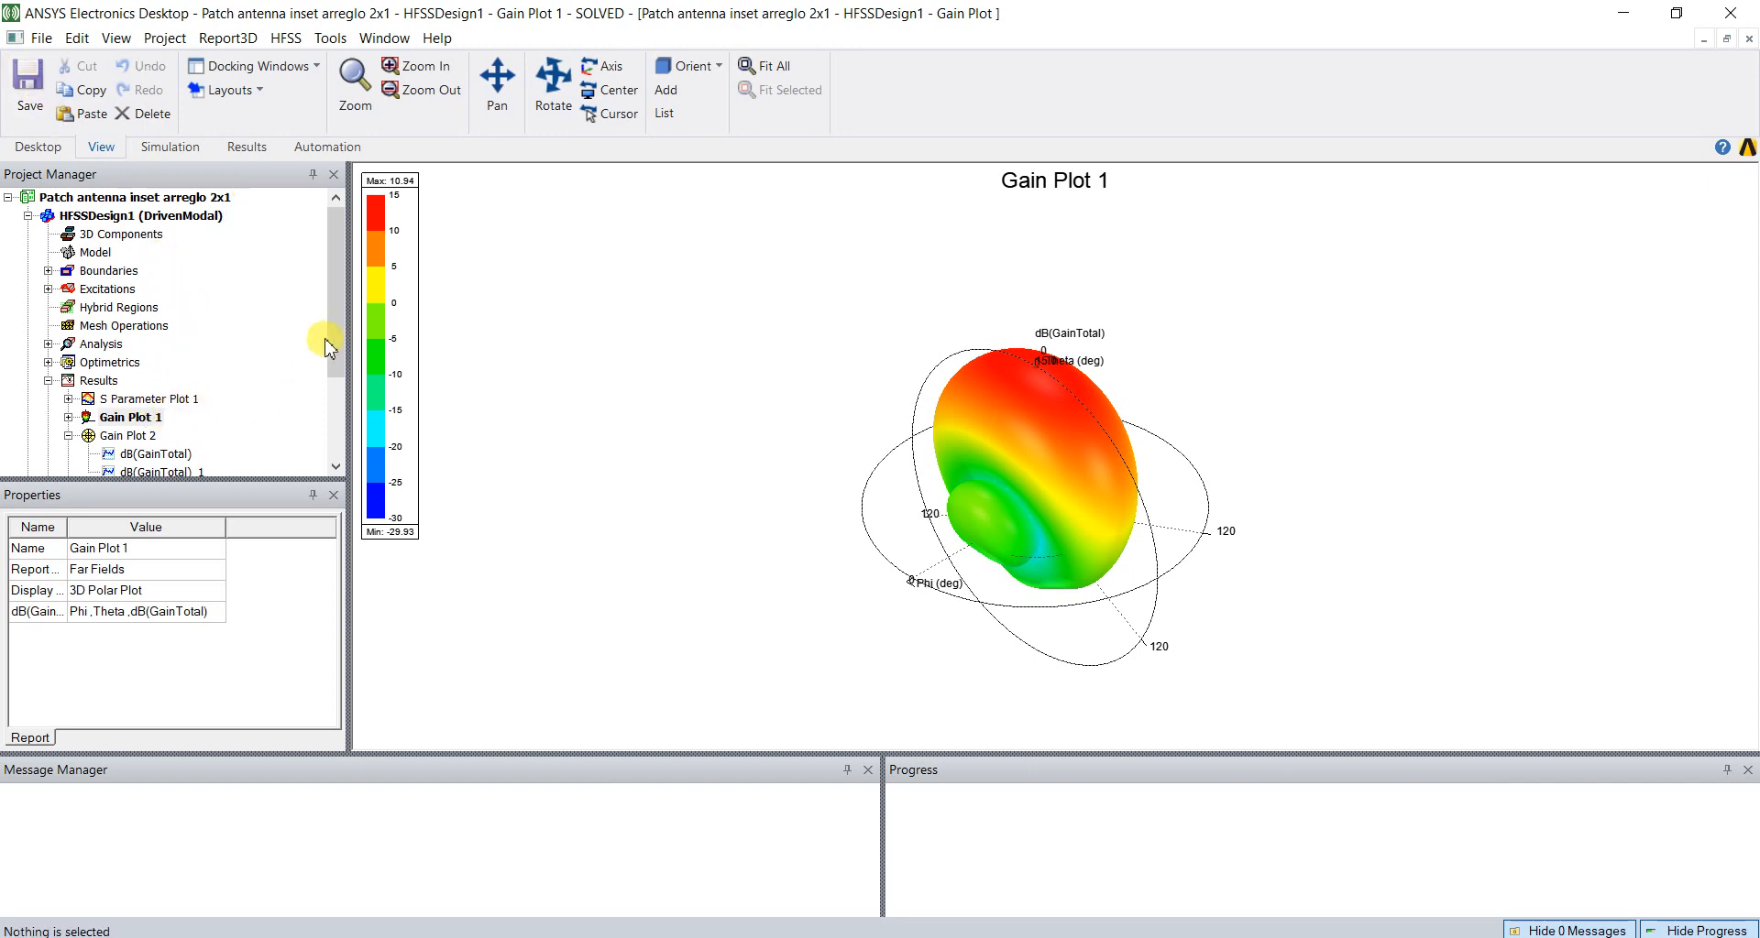
left_click_drag(331, 334, 336, 450)
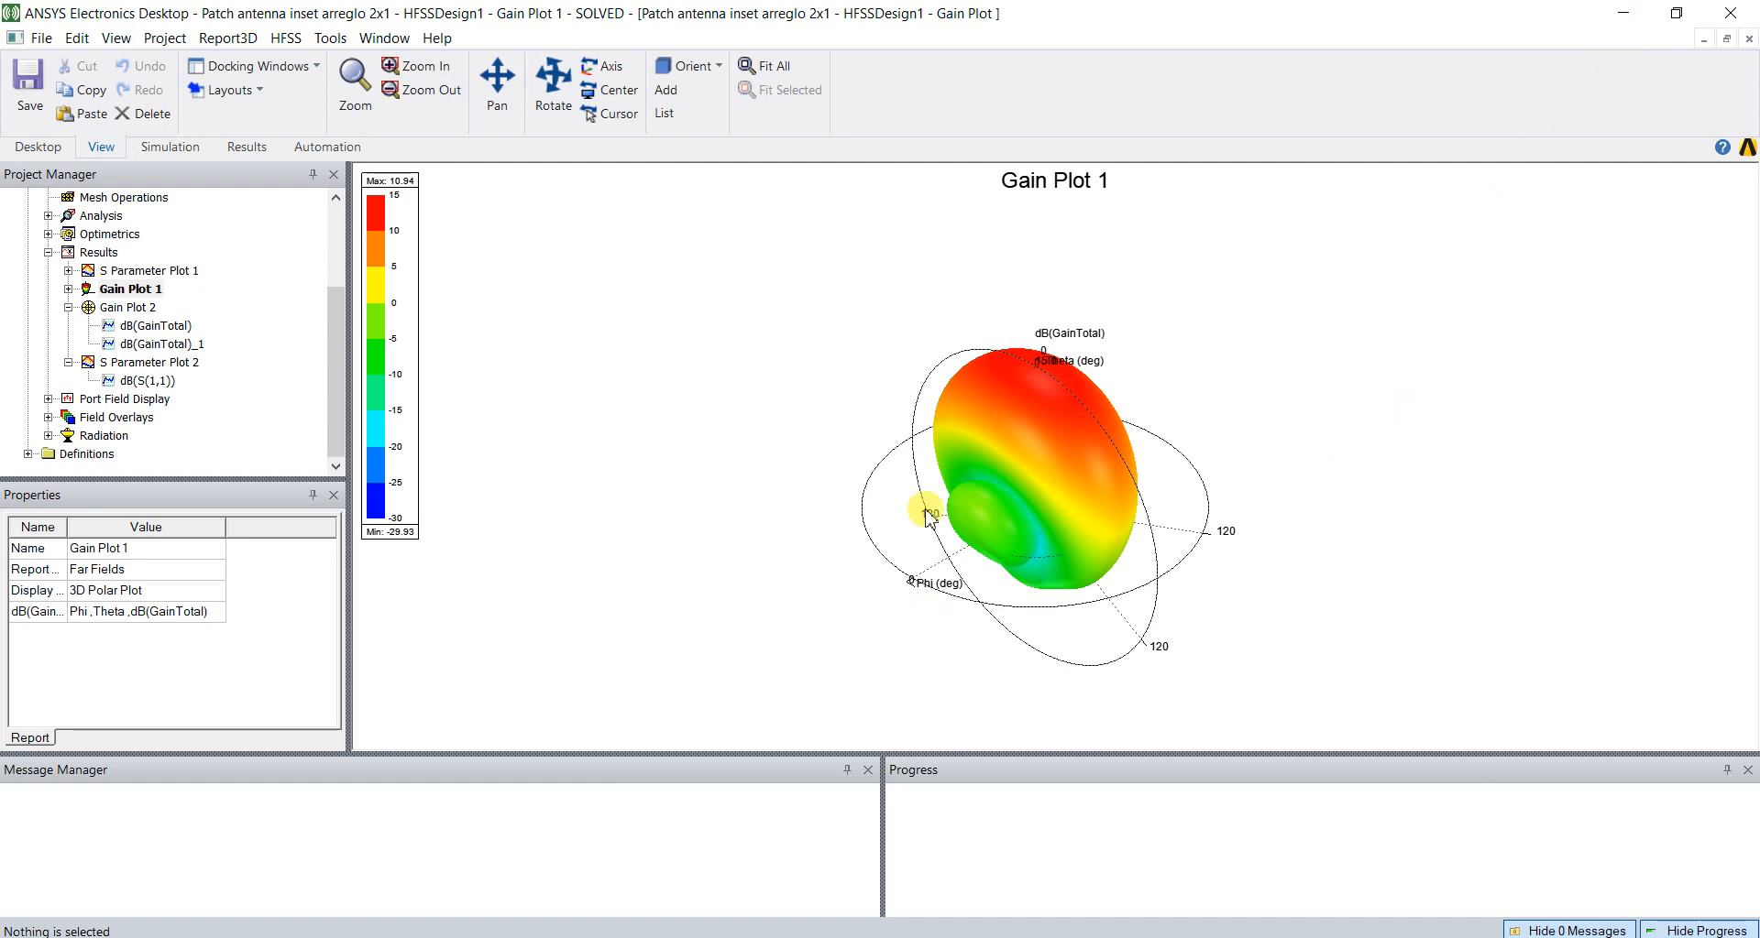
left_click(334, 236)
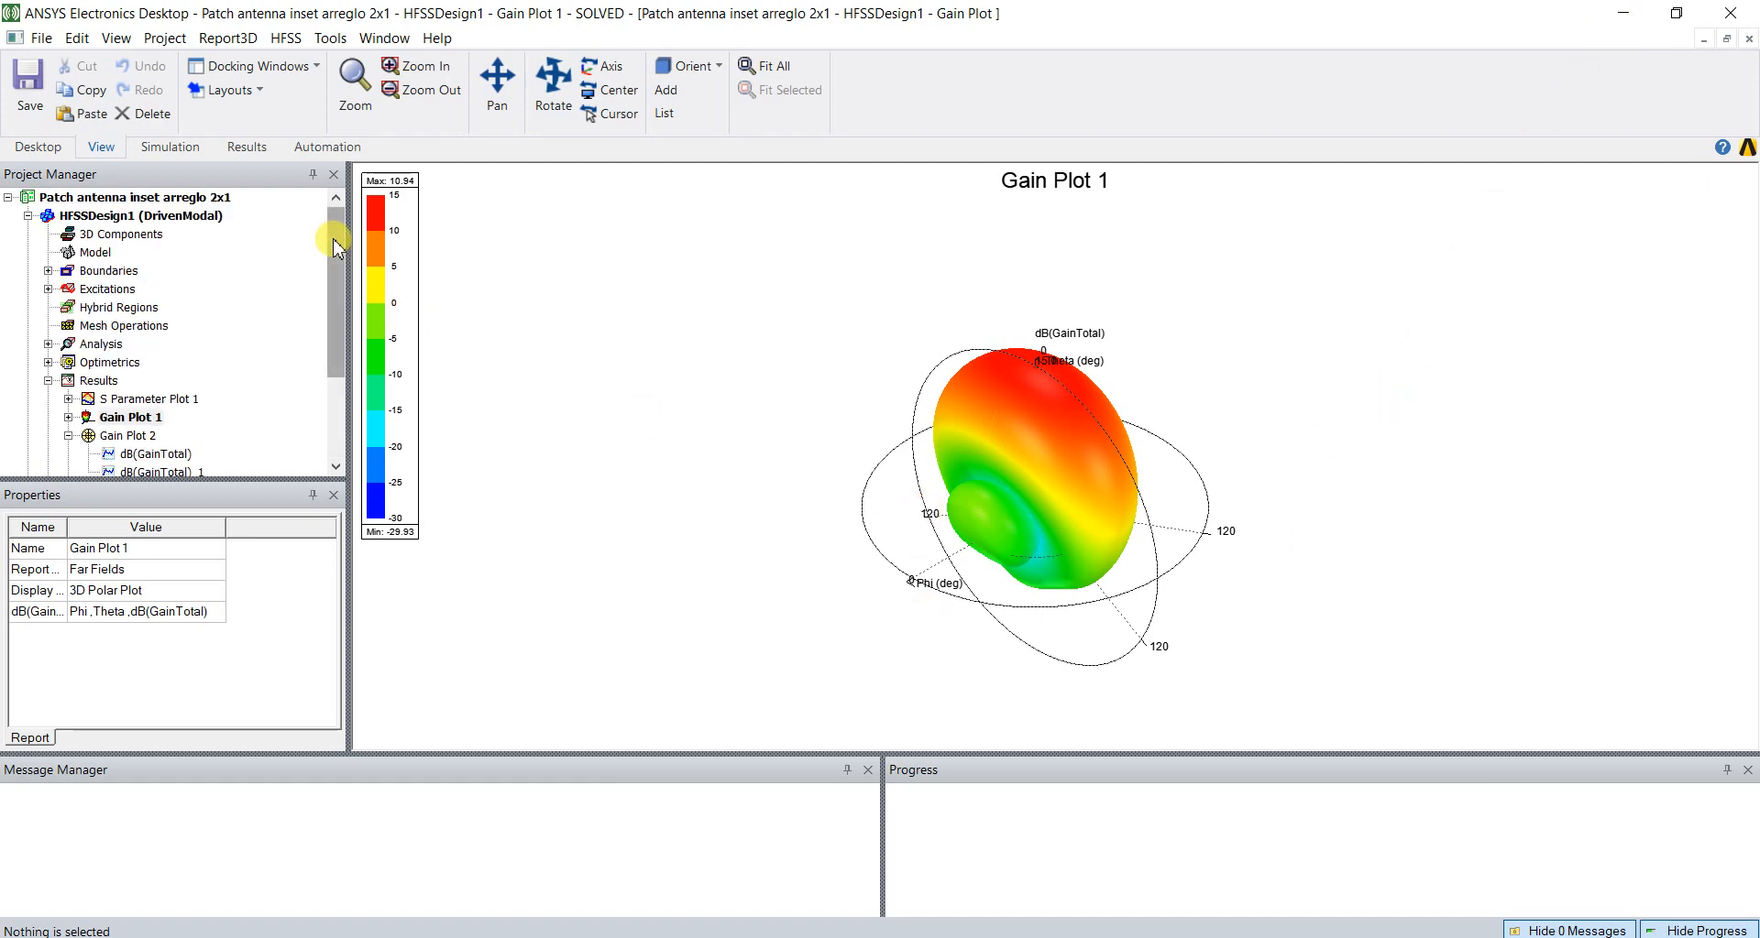
Step: Switch to the Windows photo viewer and display the Arreglo 2x1 coordinate diagram
double_click(164, 223)
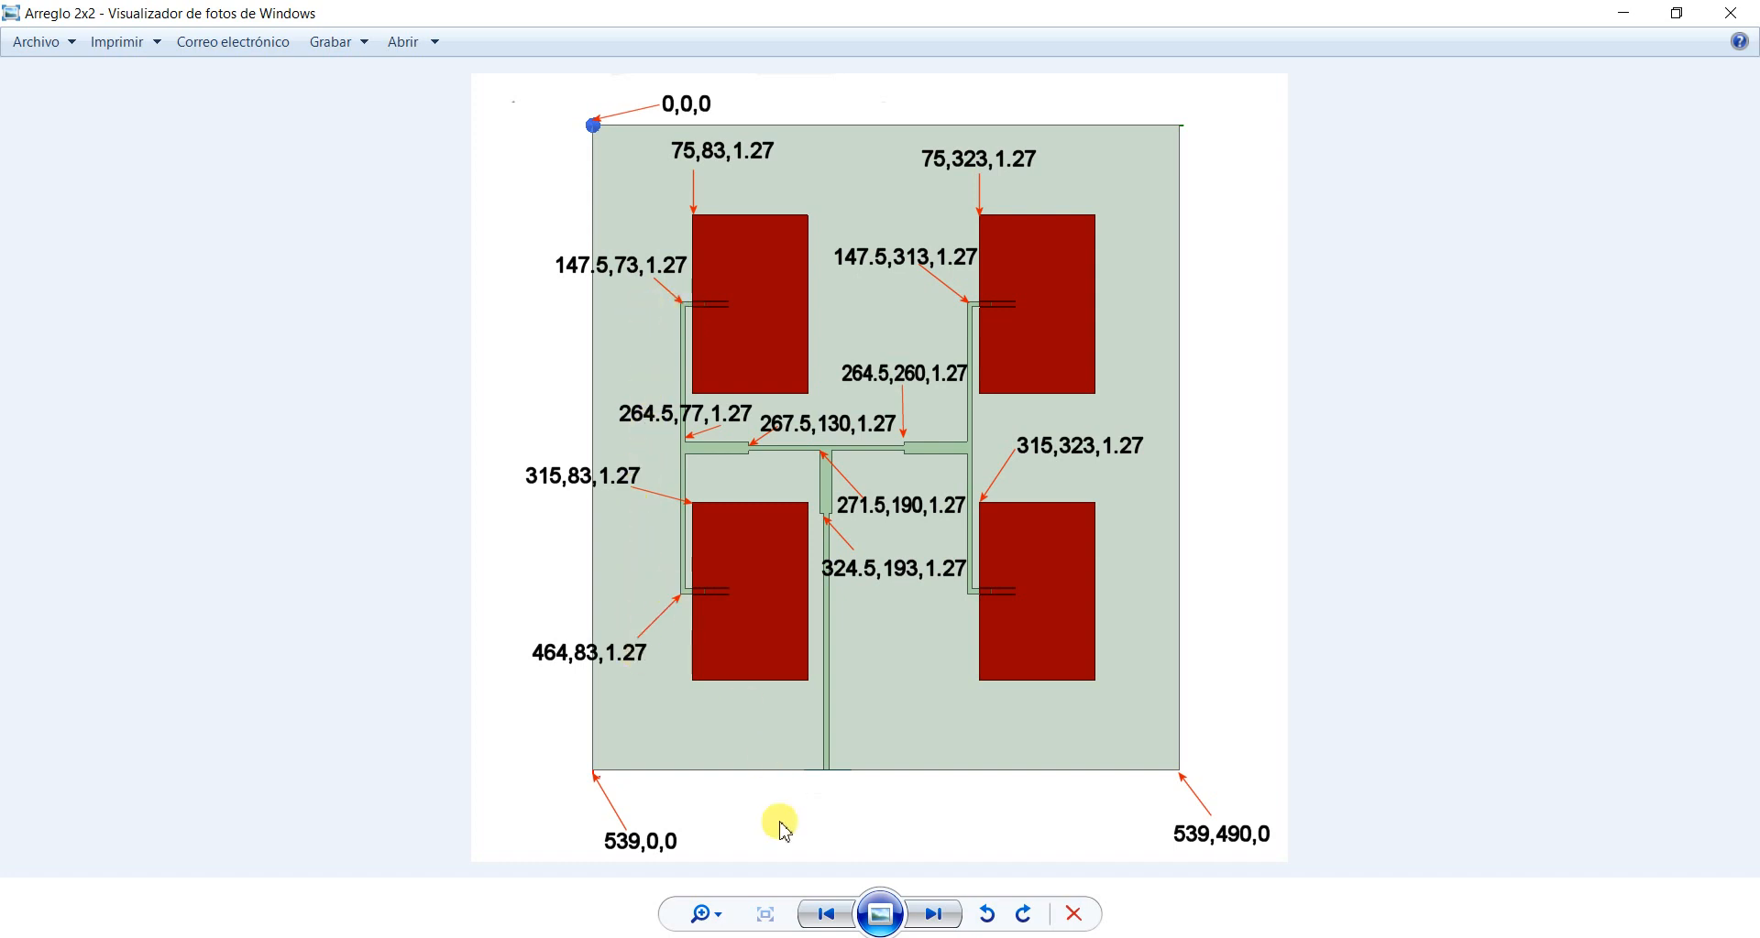
left_click(823, 915)
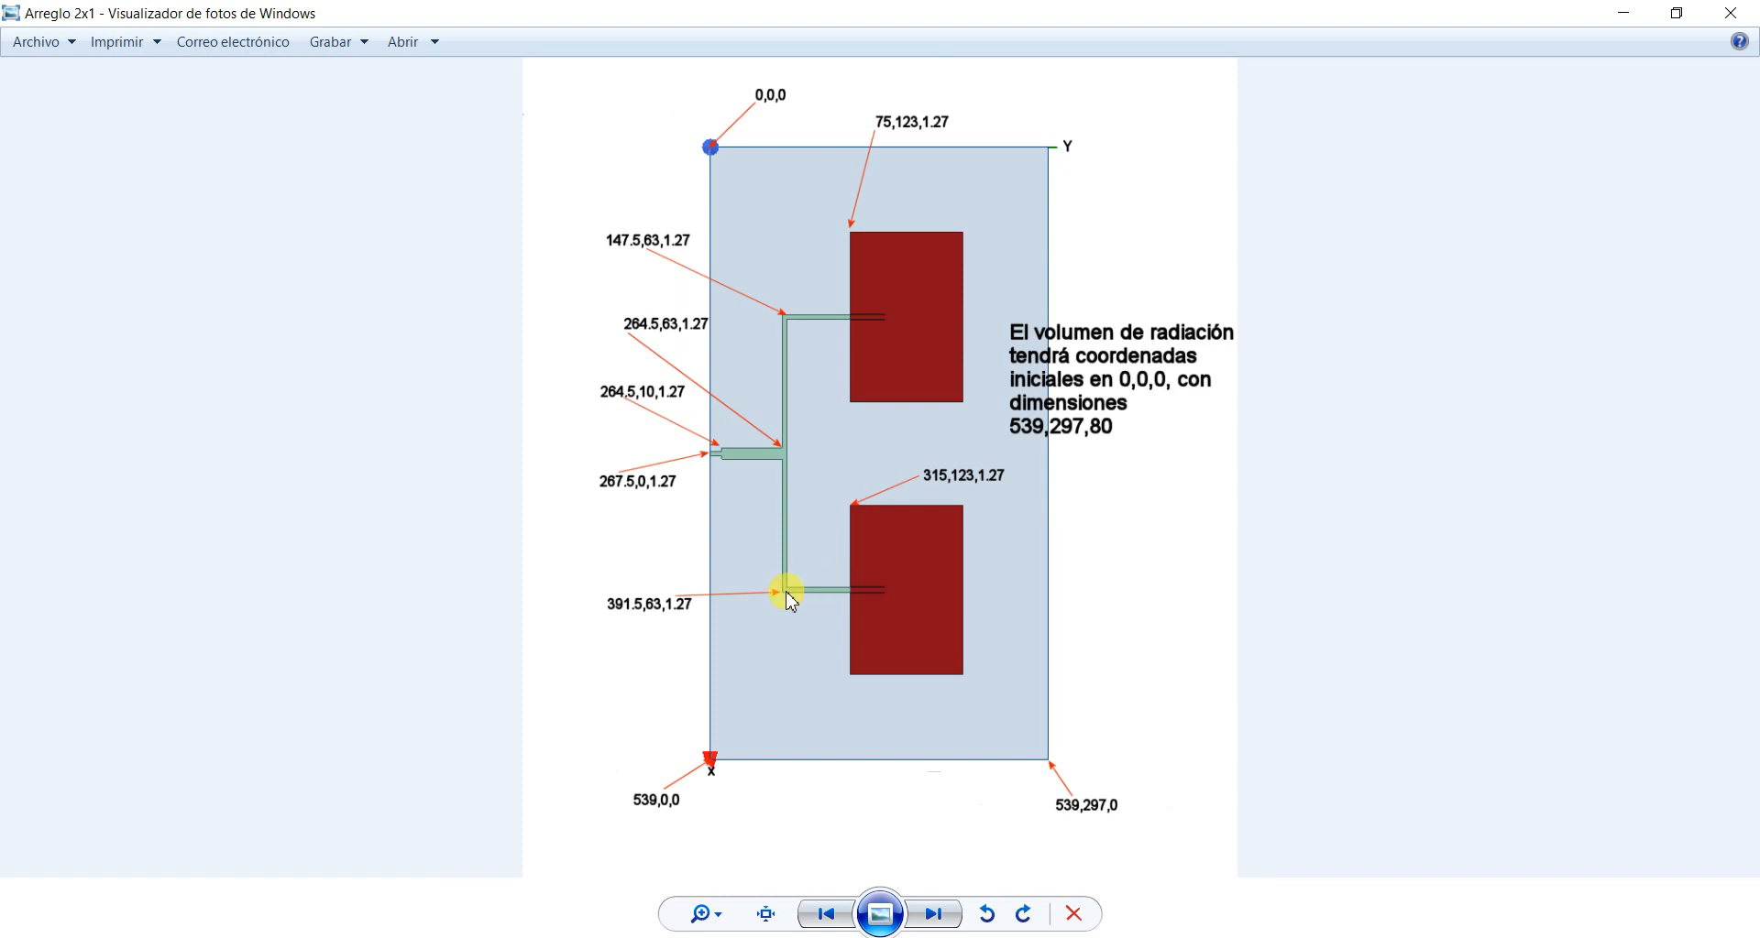
Step: Advance the photo viewer to the next coordinate diagram
left_click(935, 913)
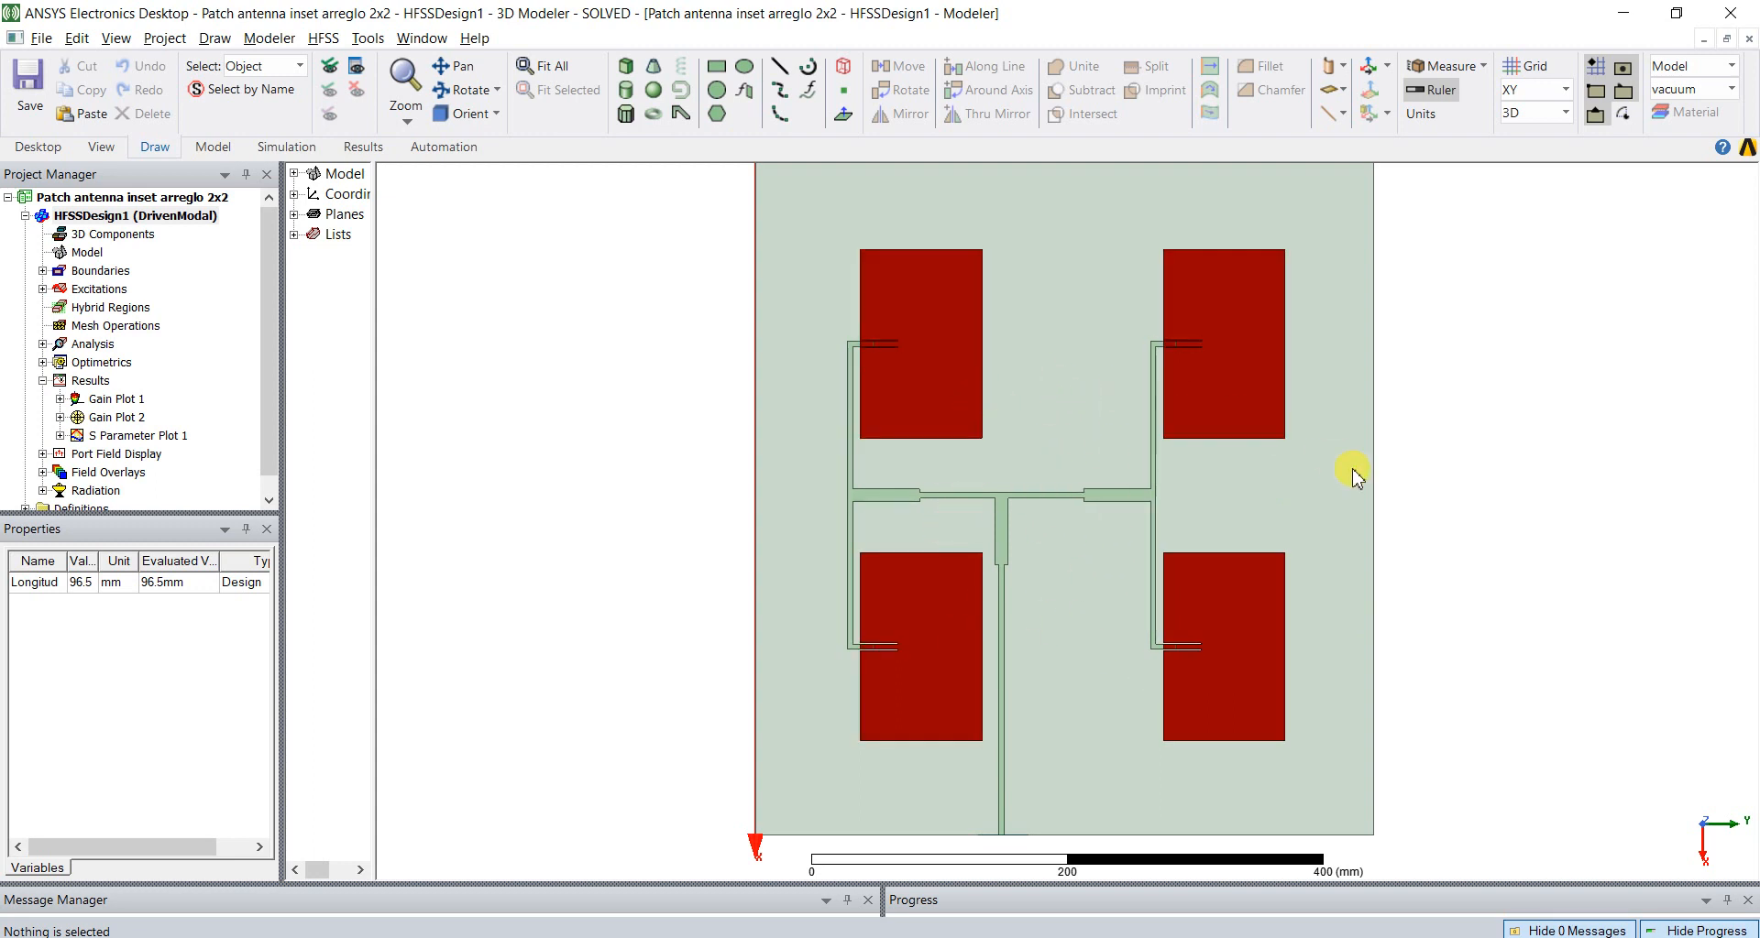
Step: Inspect the 2x2 array model in HFSS in isometric view and highlight its Aire vacuum volume
double_click(1716, 207, "alt")
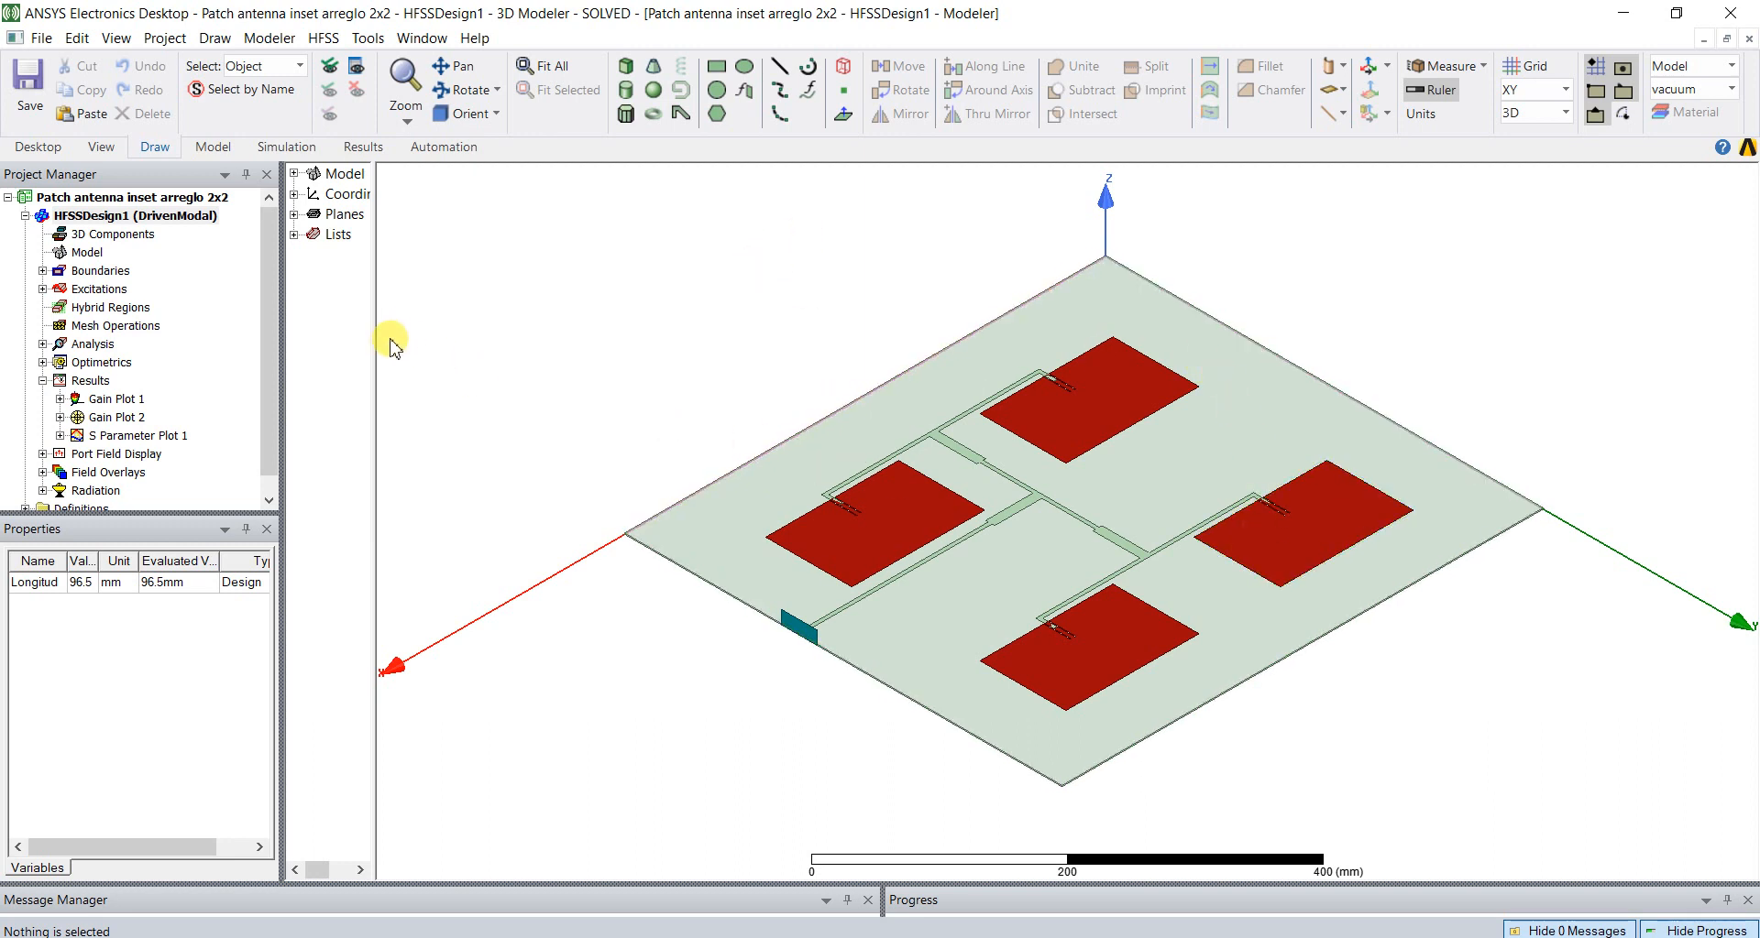
left_click_drag(374, 341, 458, 346)
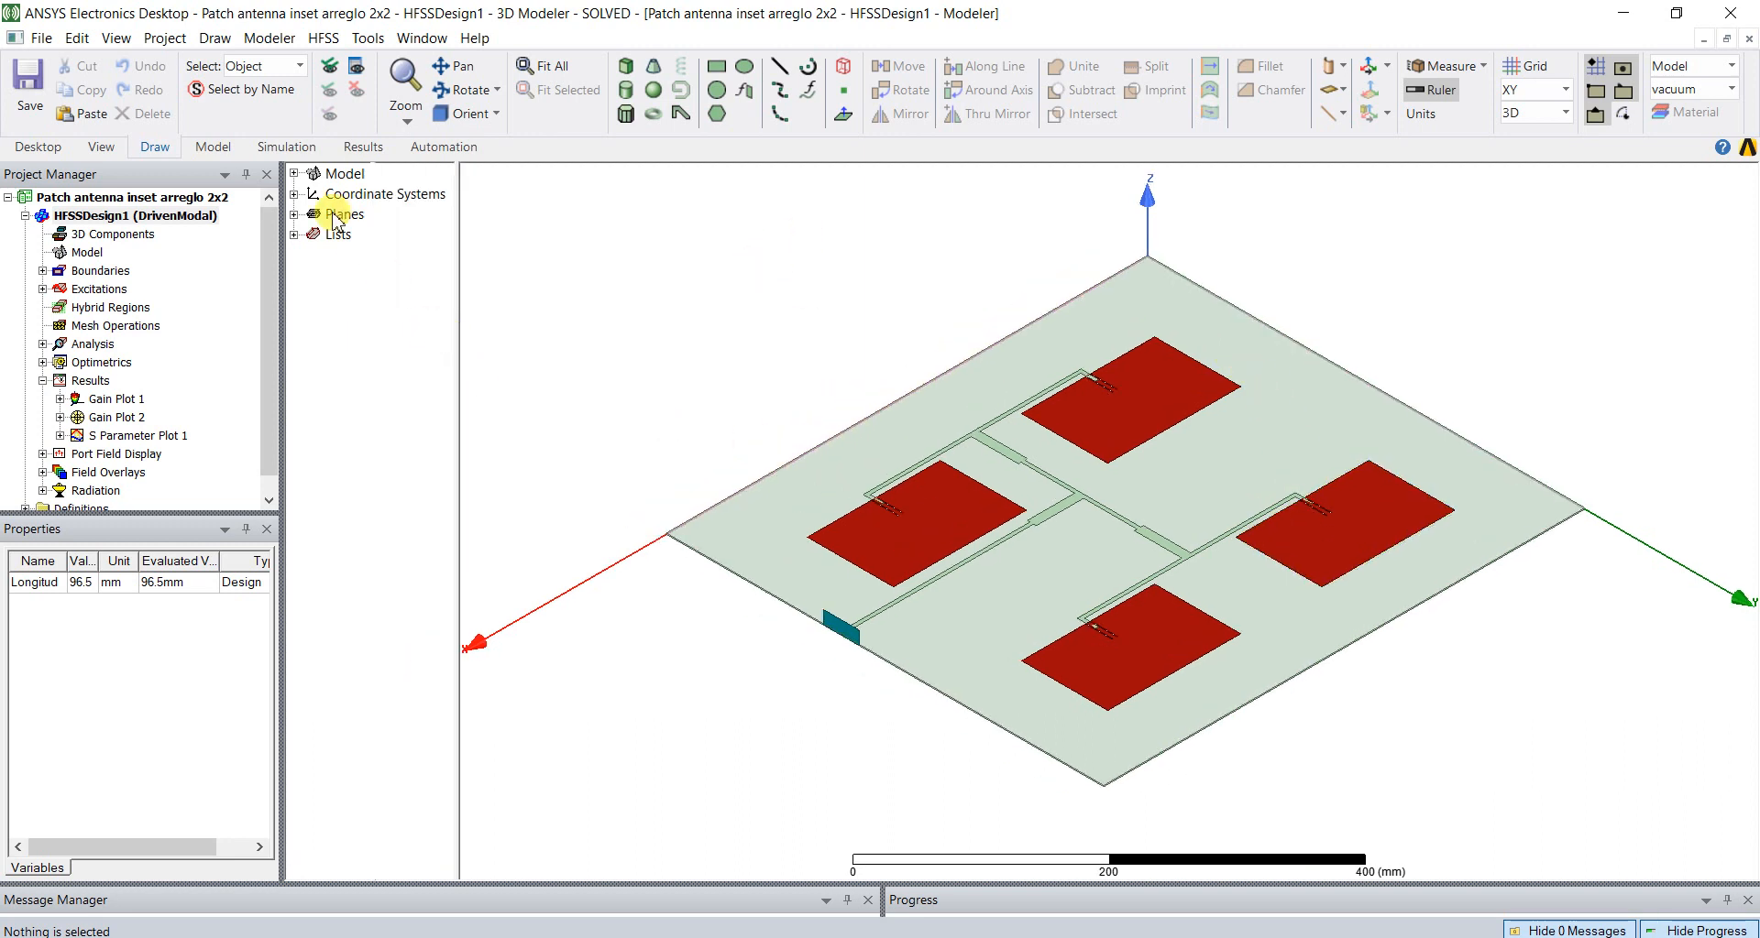
left_click(293, 174)
left_click(314, 195)
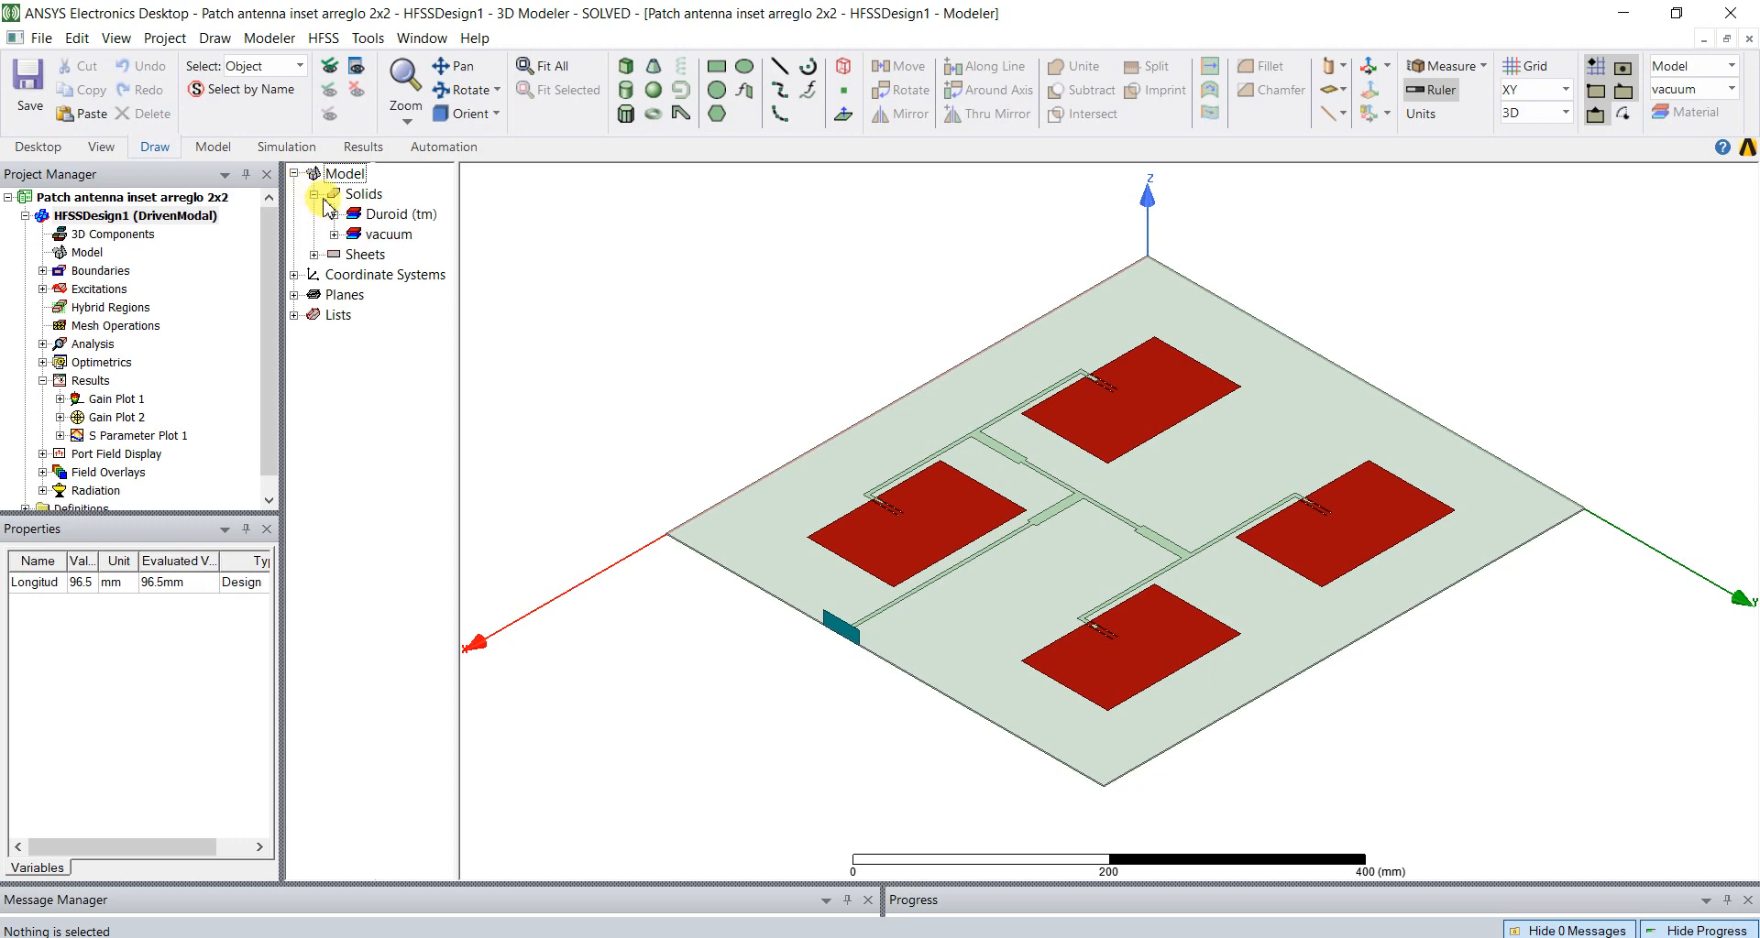
left_click(335, 235)
left_click(397, 255)
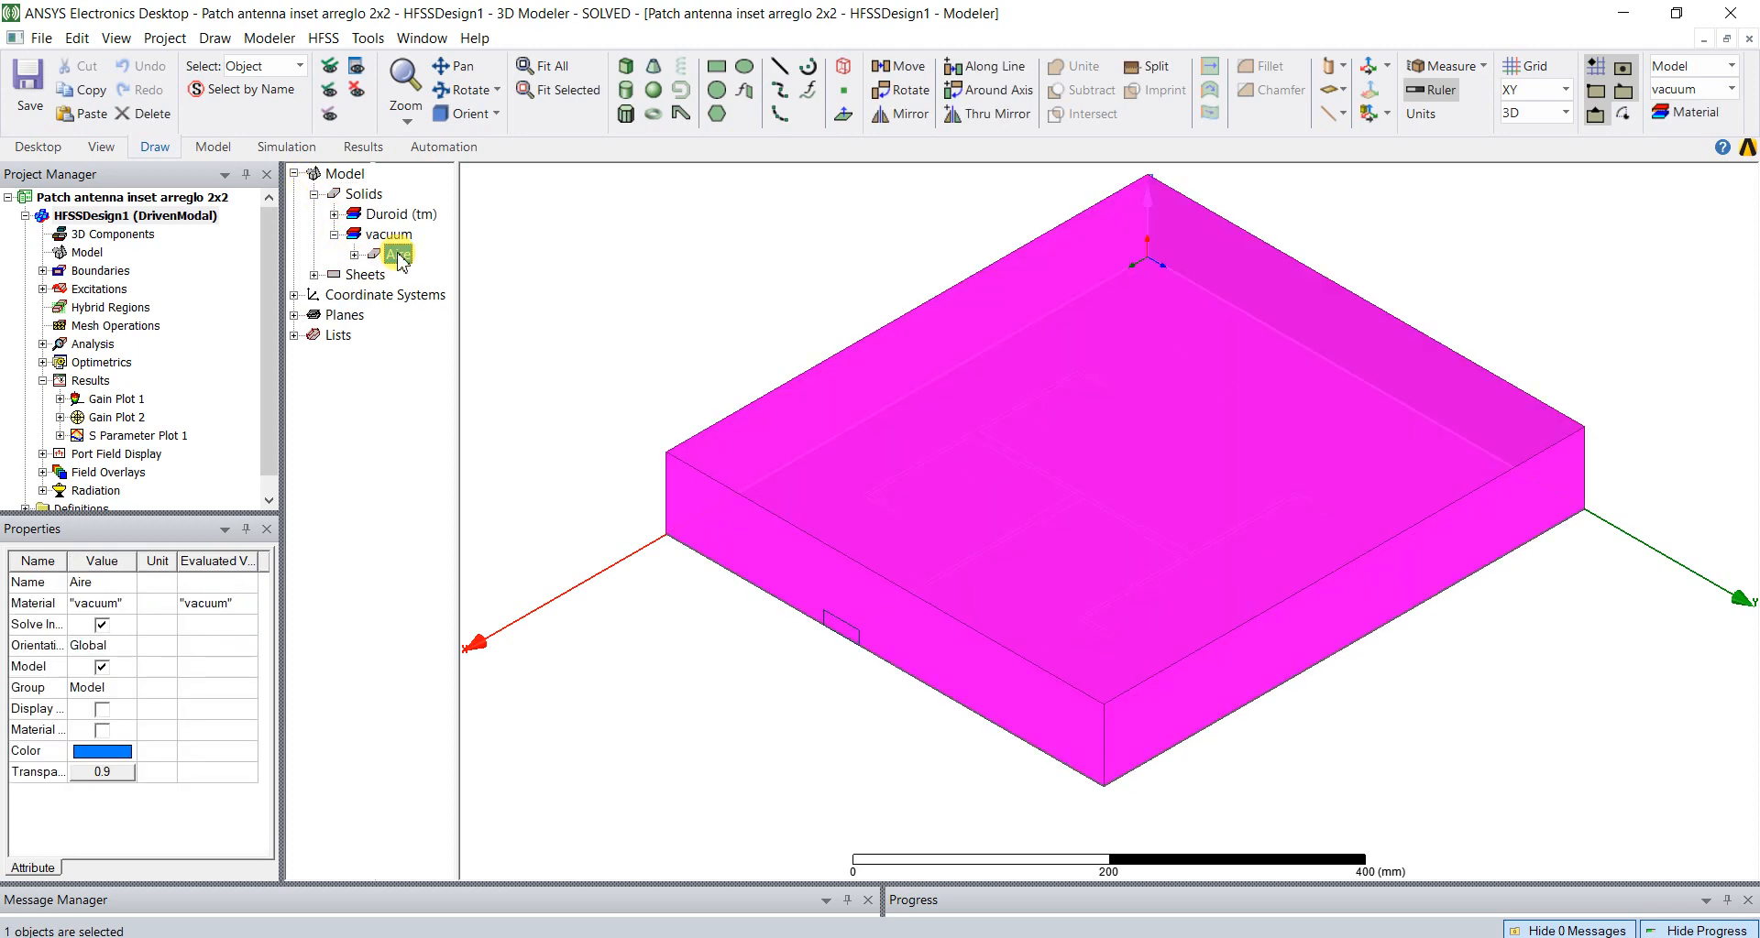
left_click(530, 347)
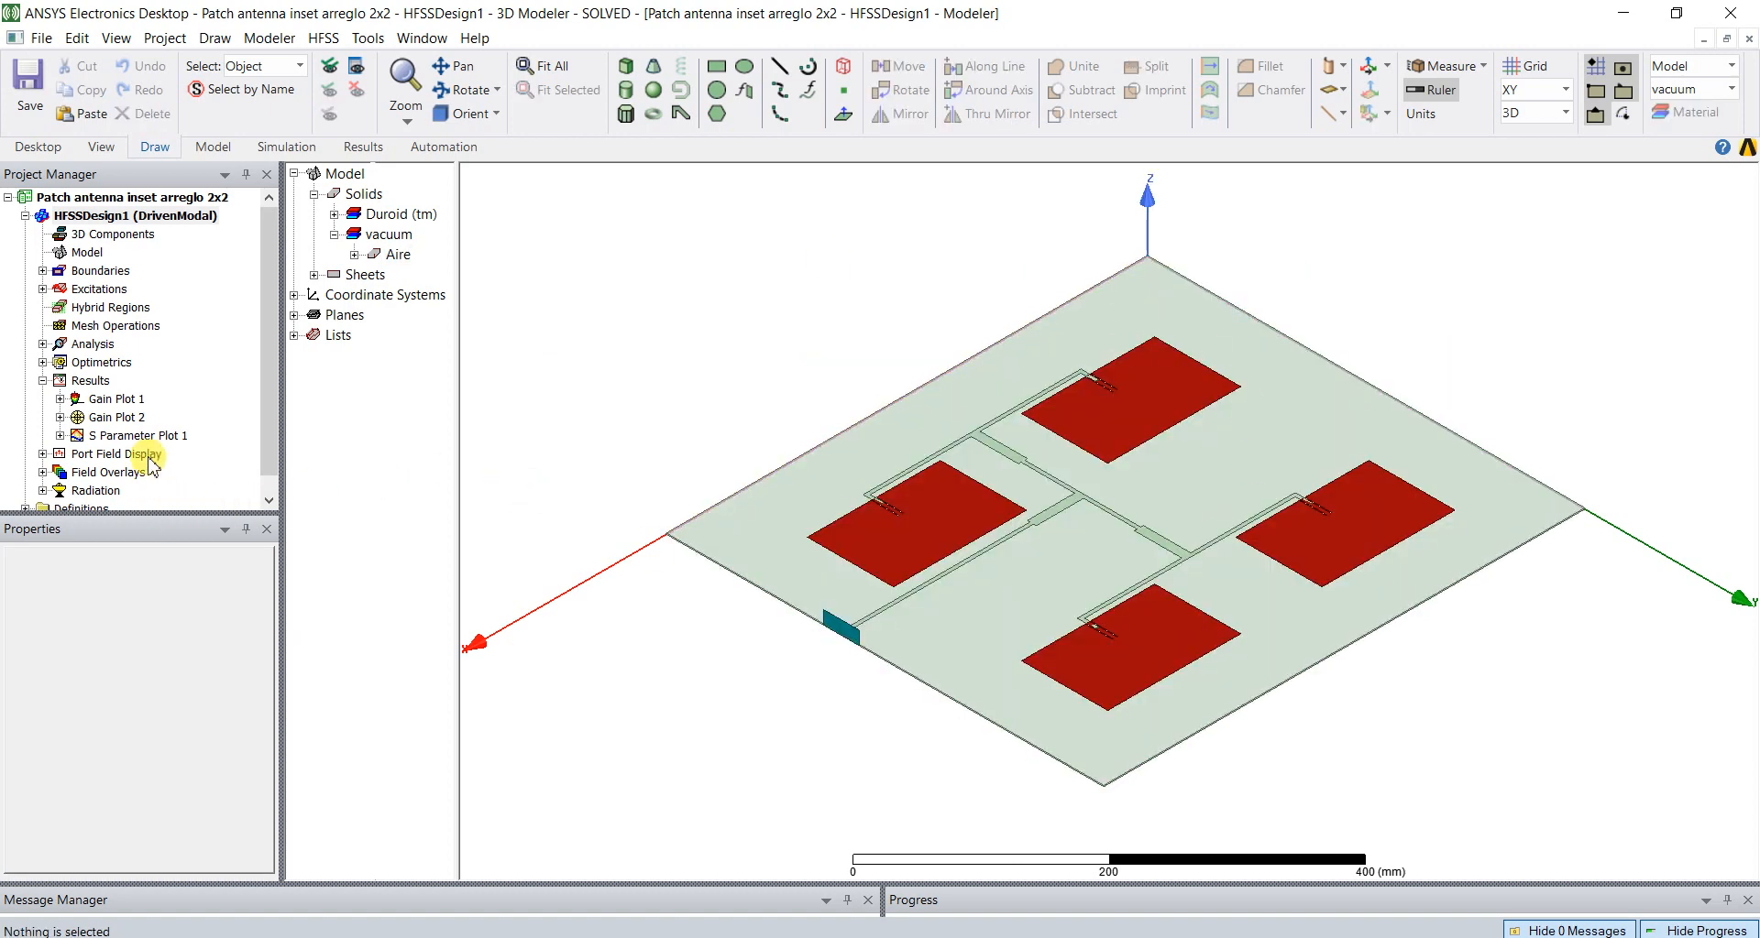
Step: Display the 2x2 array's 3D gain pattern in Gain Plot 1 in isometric view
double_click(117, 400)
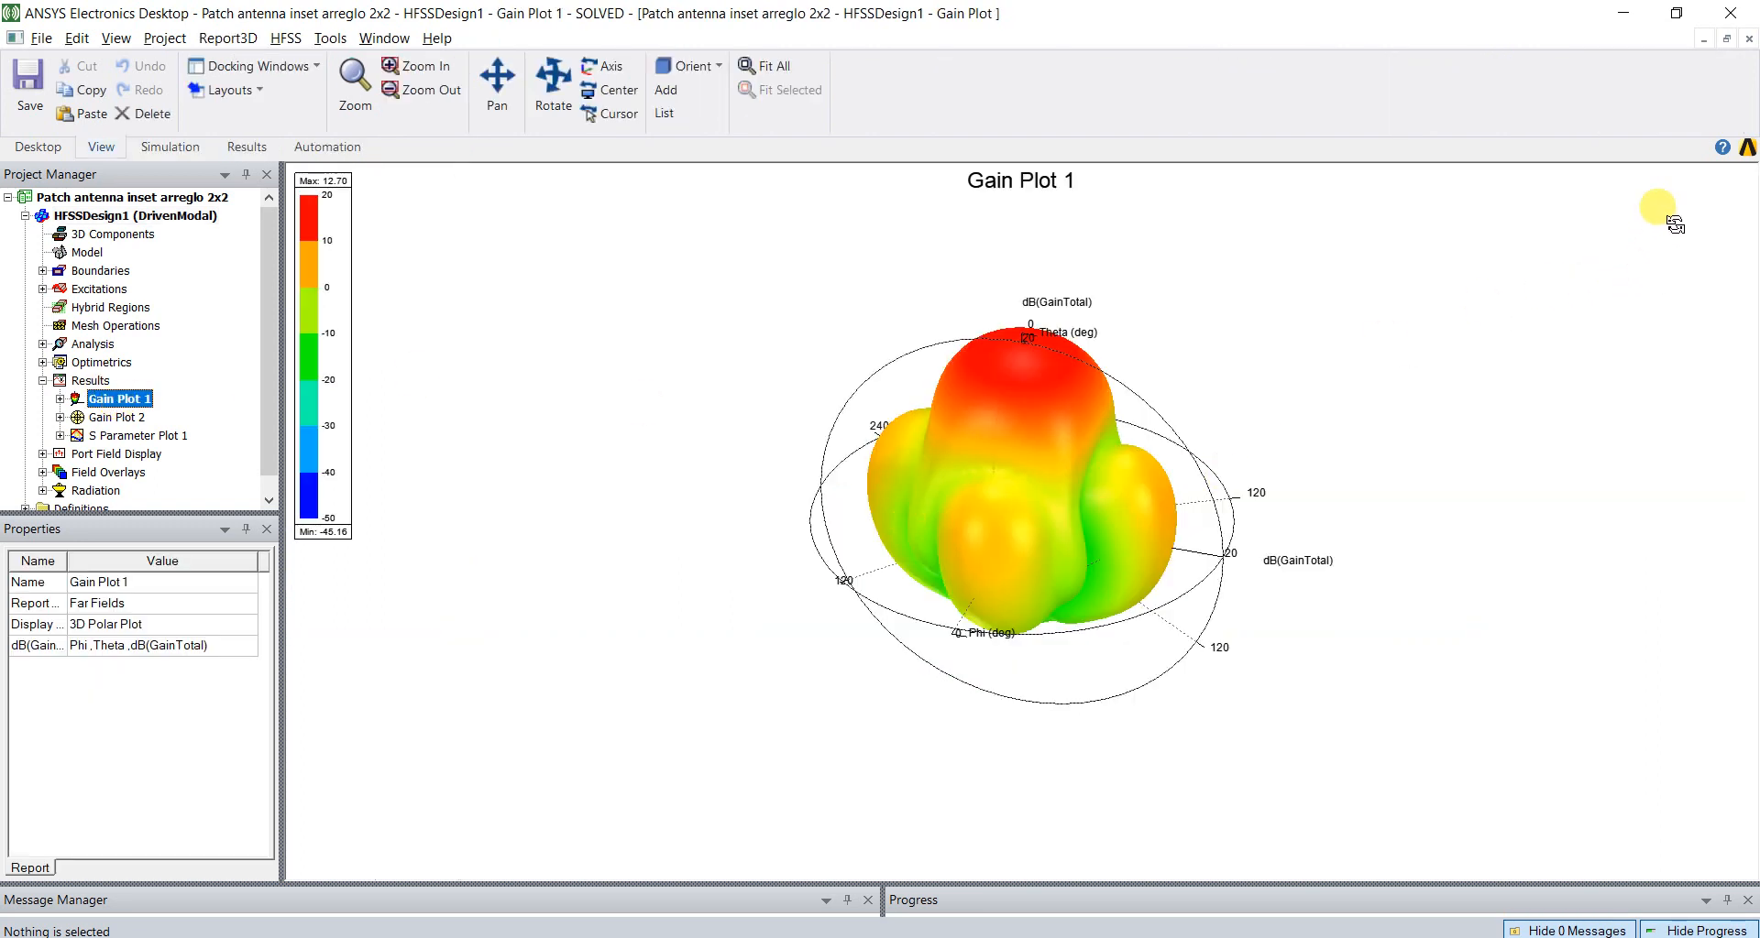
left_click_drag(1675, 224, 1655, 213)
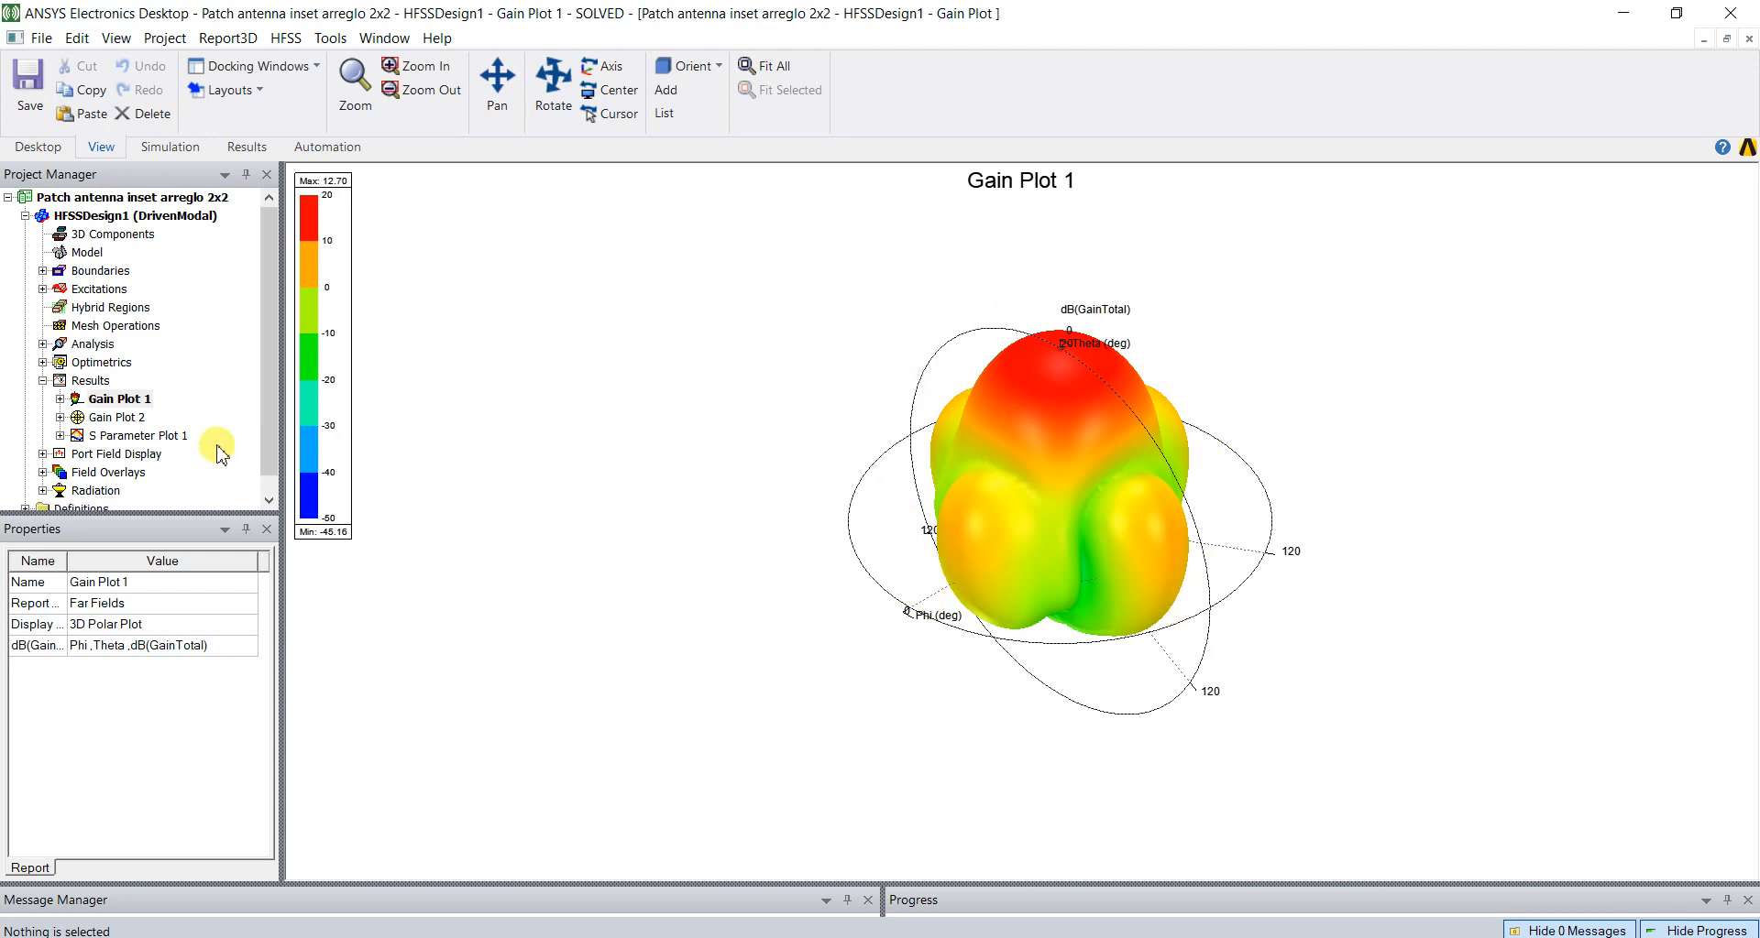
Step: Add a second dB(GainTotal) trace with Phi set to 90deg to the 2x2 array's Gain Plot 2 and close the report settings
double_click(136, 418)
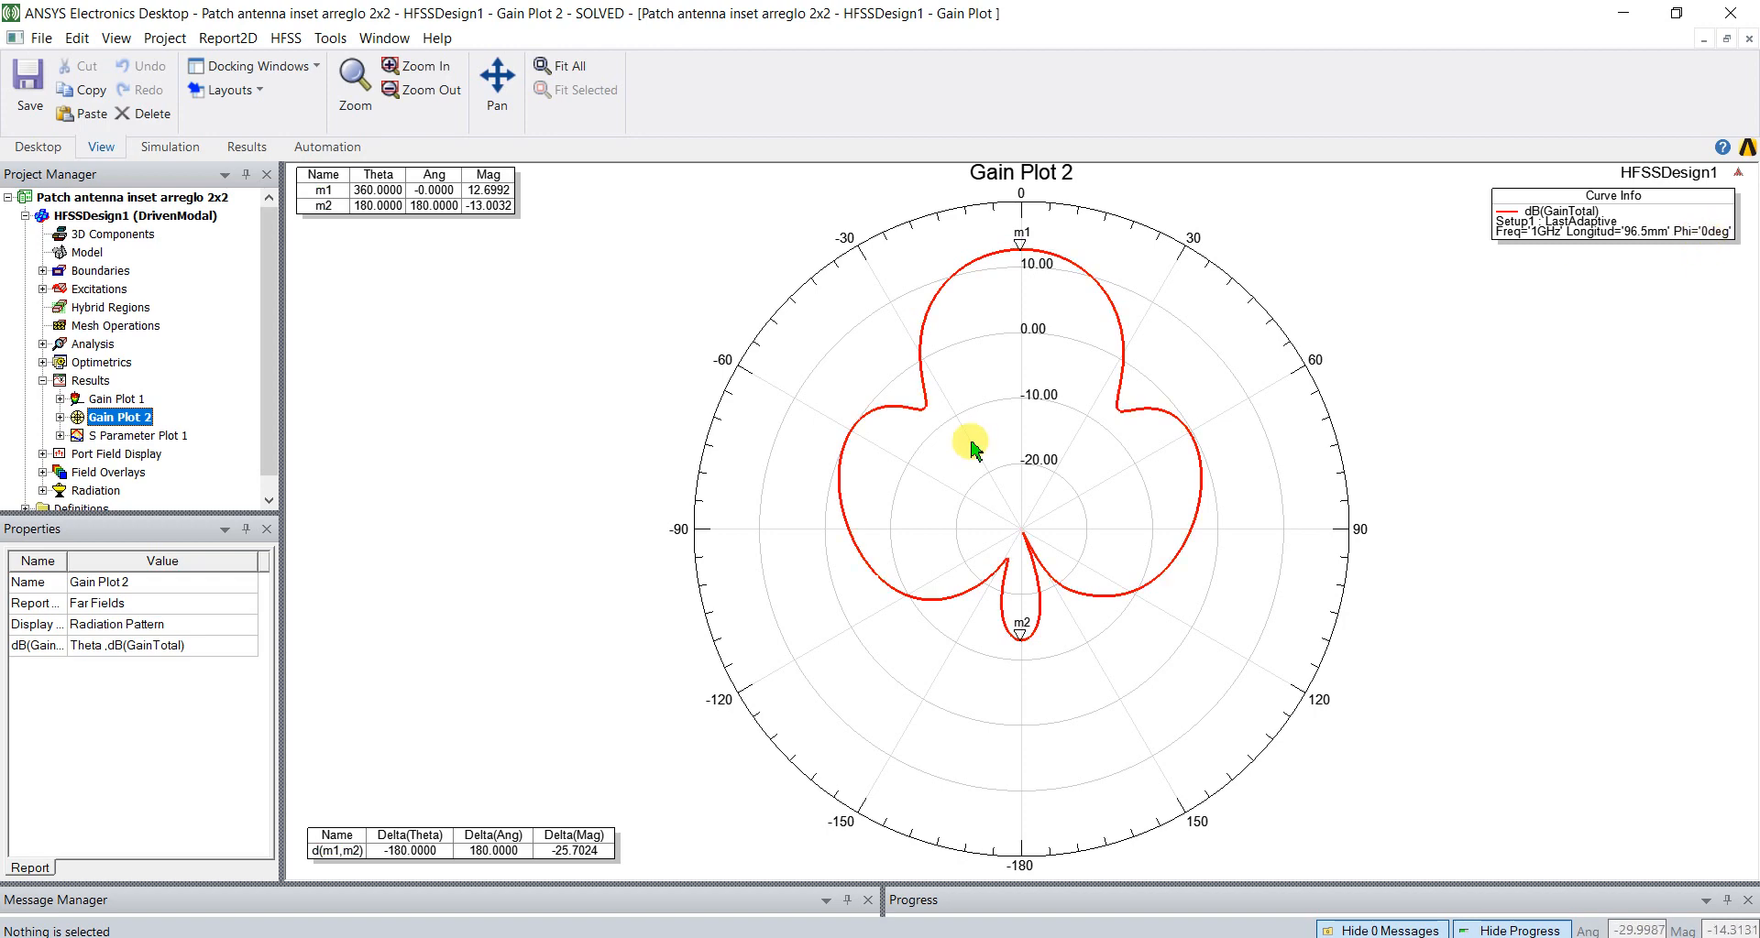
left_click(60, 417)
double_click(127, 437)
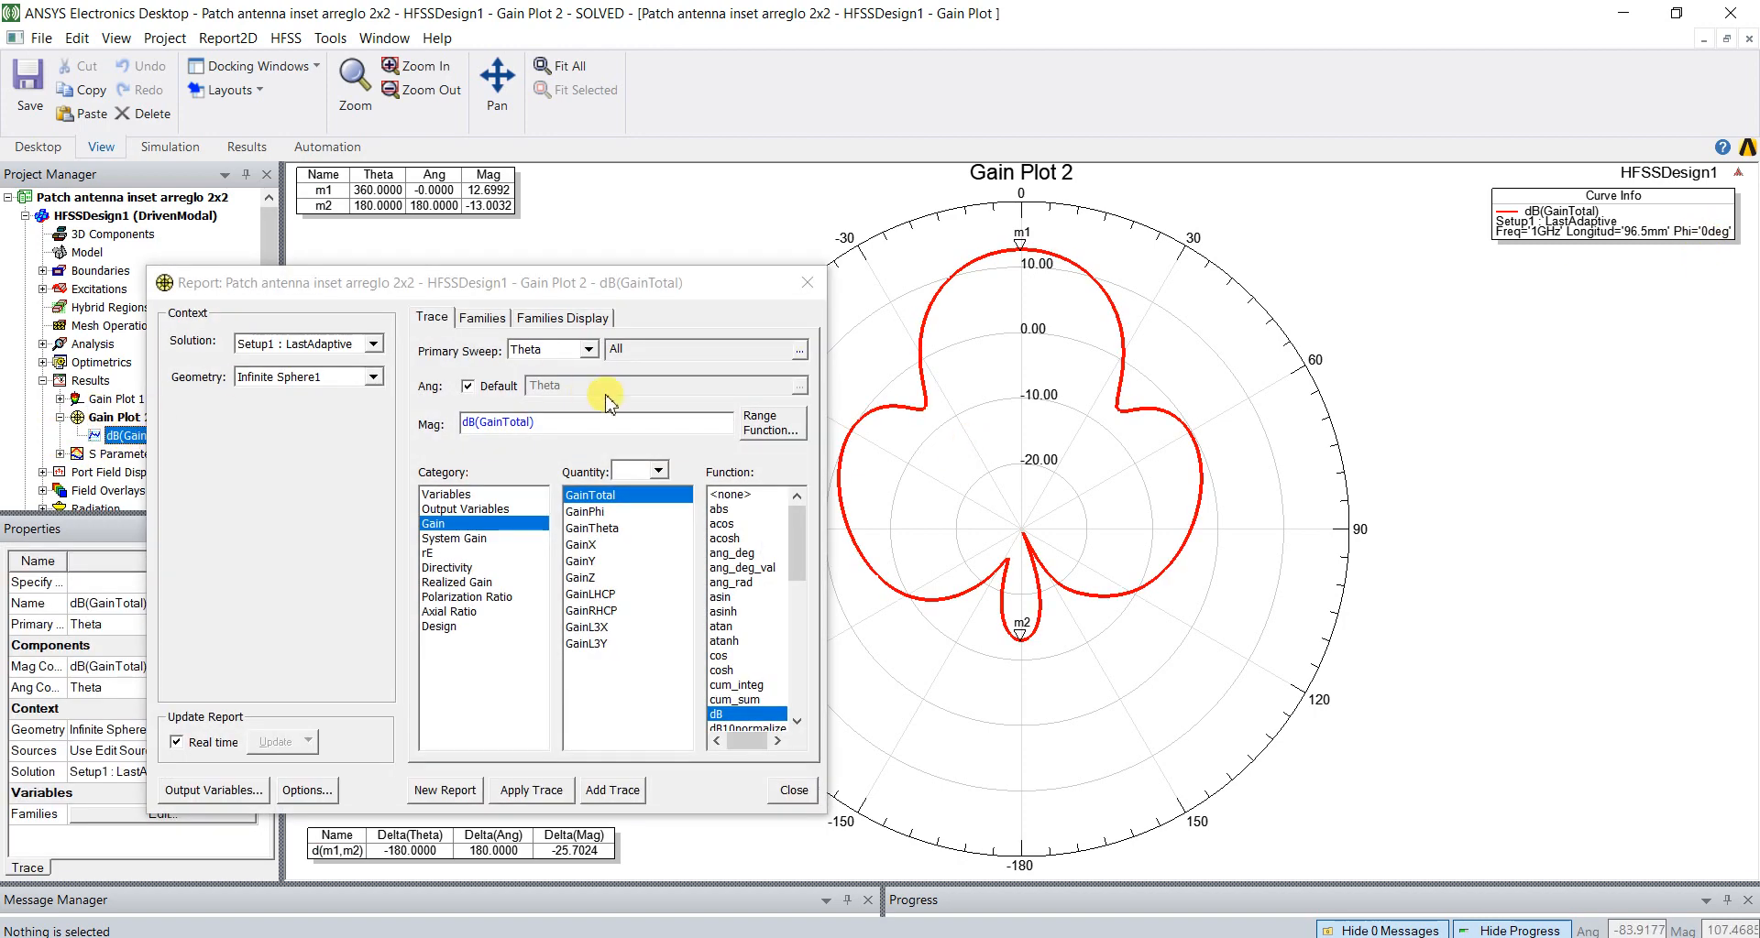
left_click(486, 318)
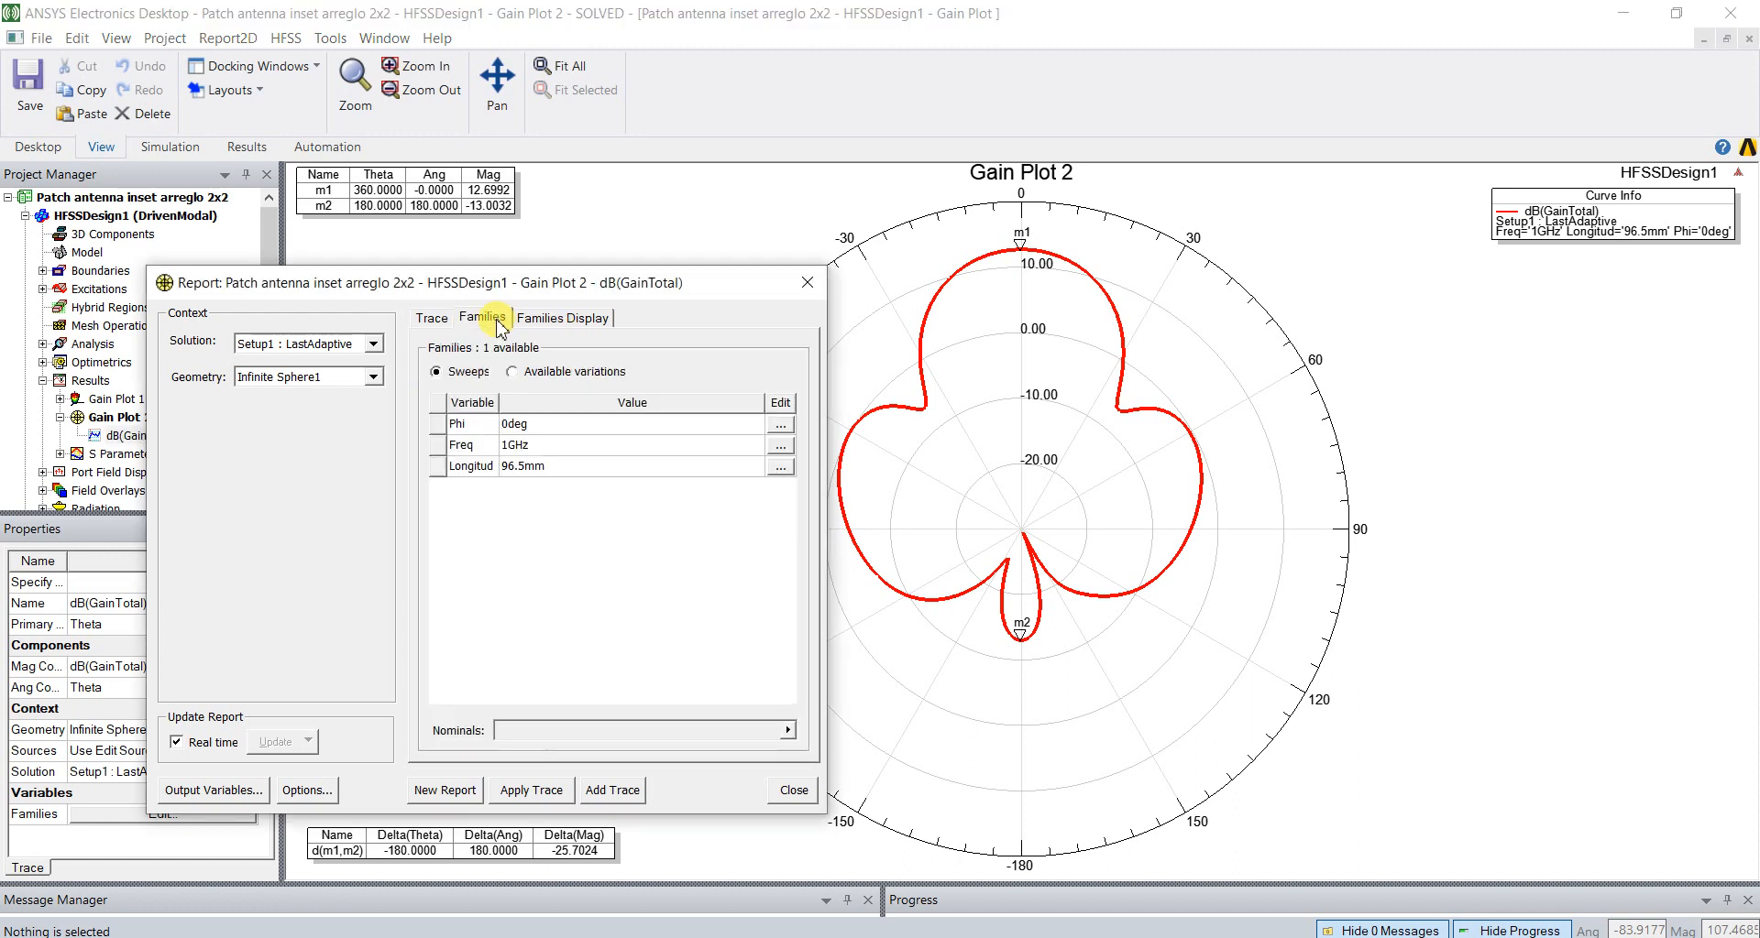
left_click(776, 425)
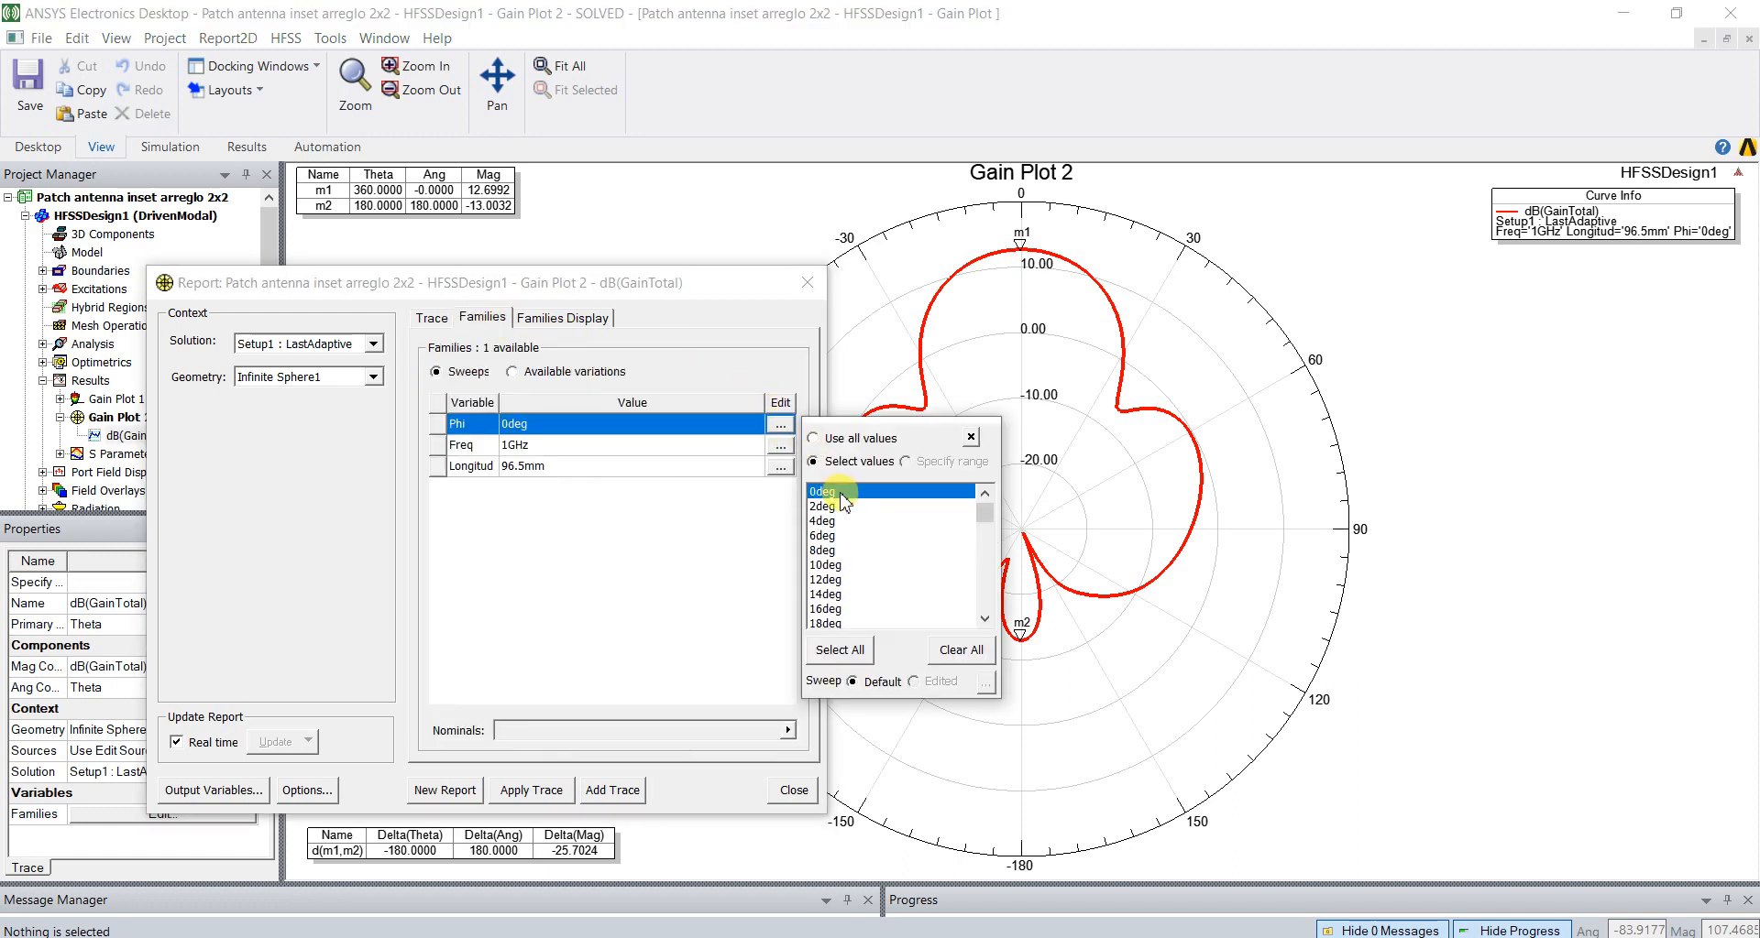
key("9")
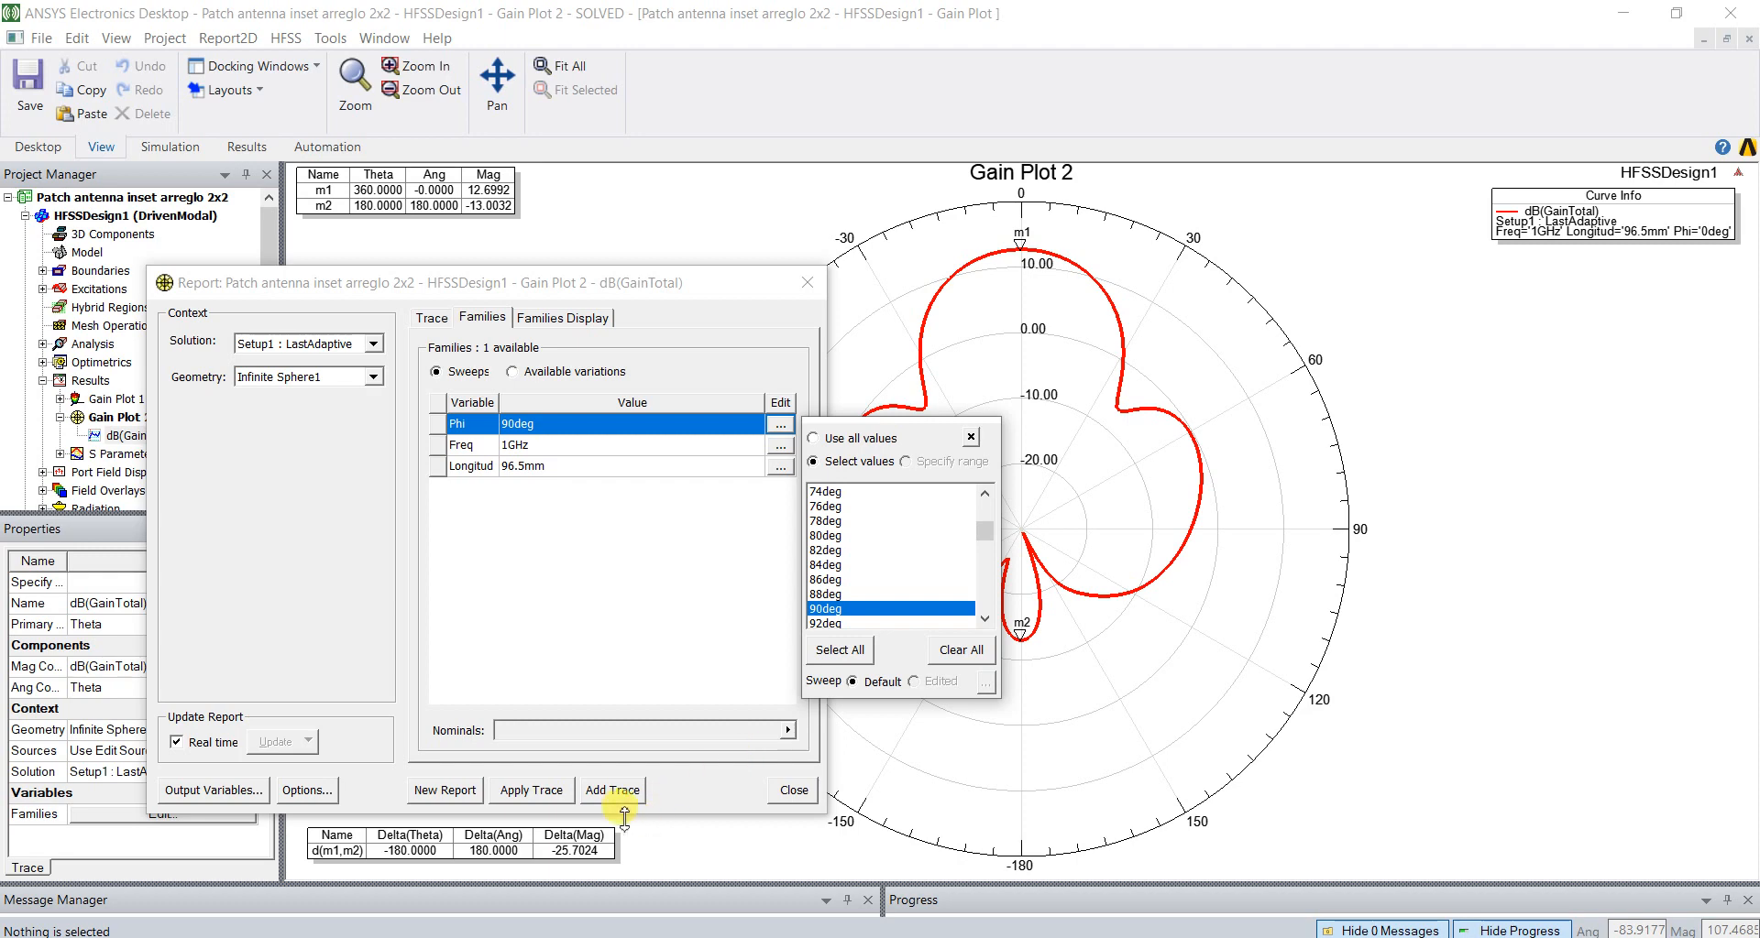
left_click(612, 792)
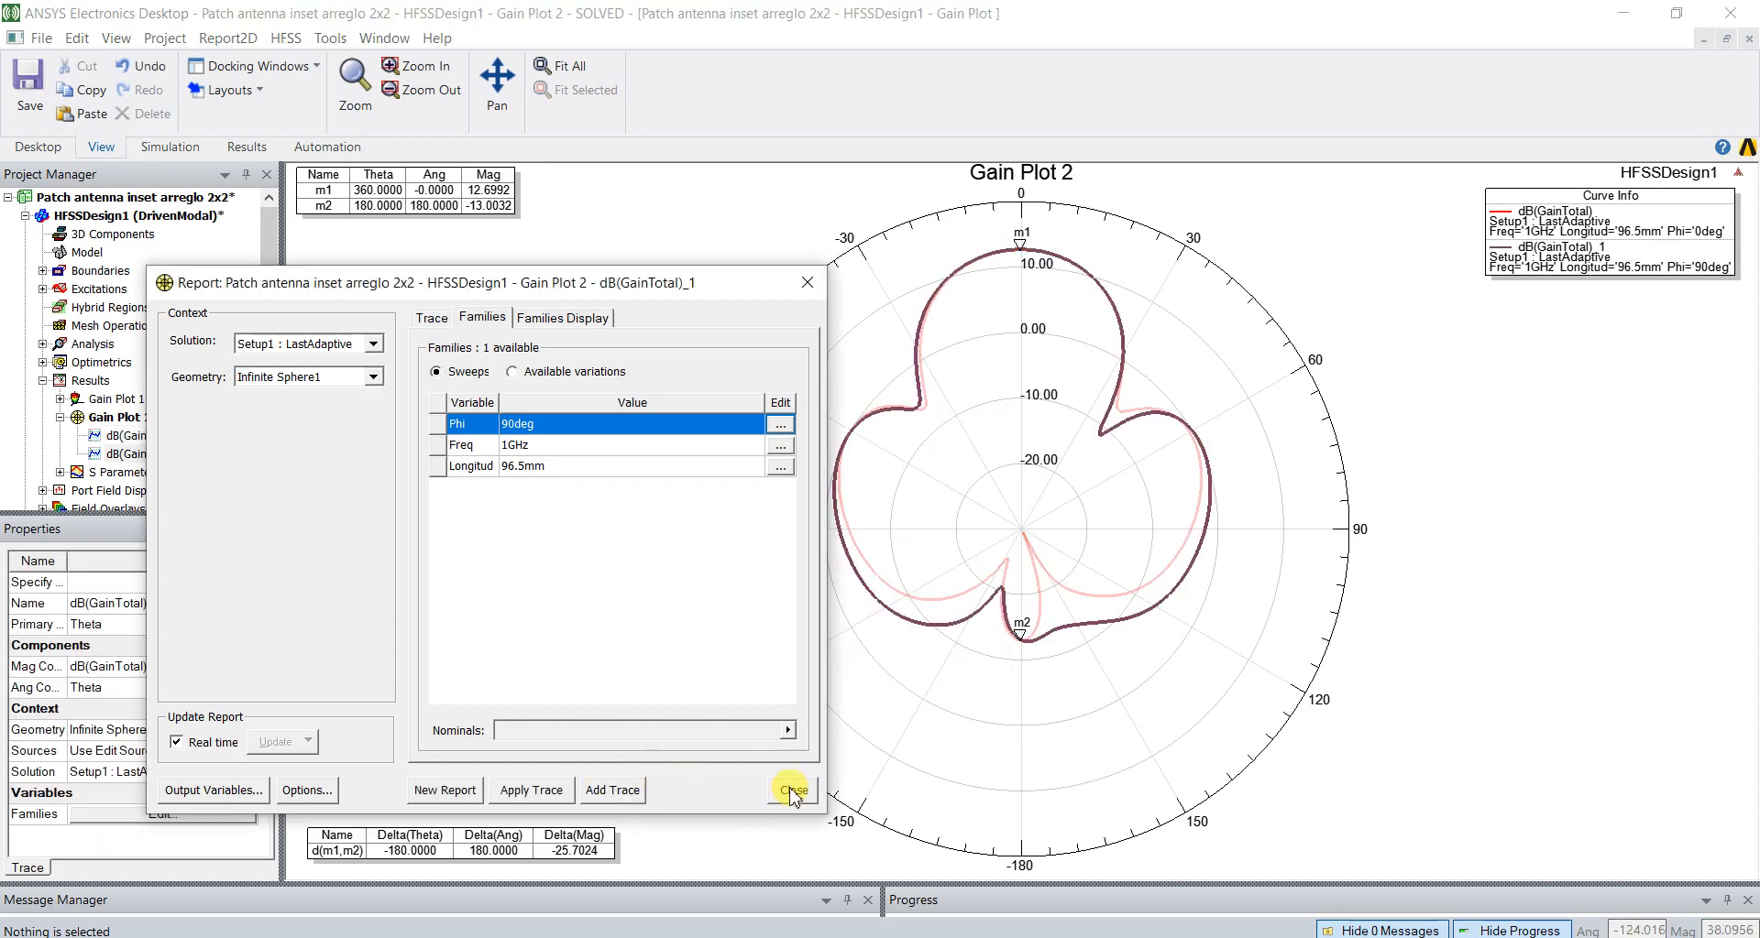
left_click(793, 791)
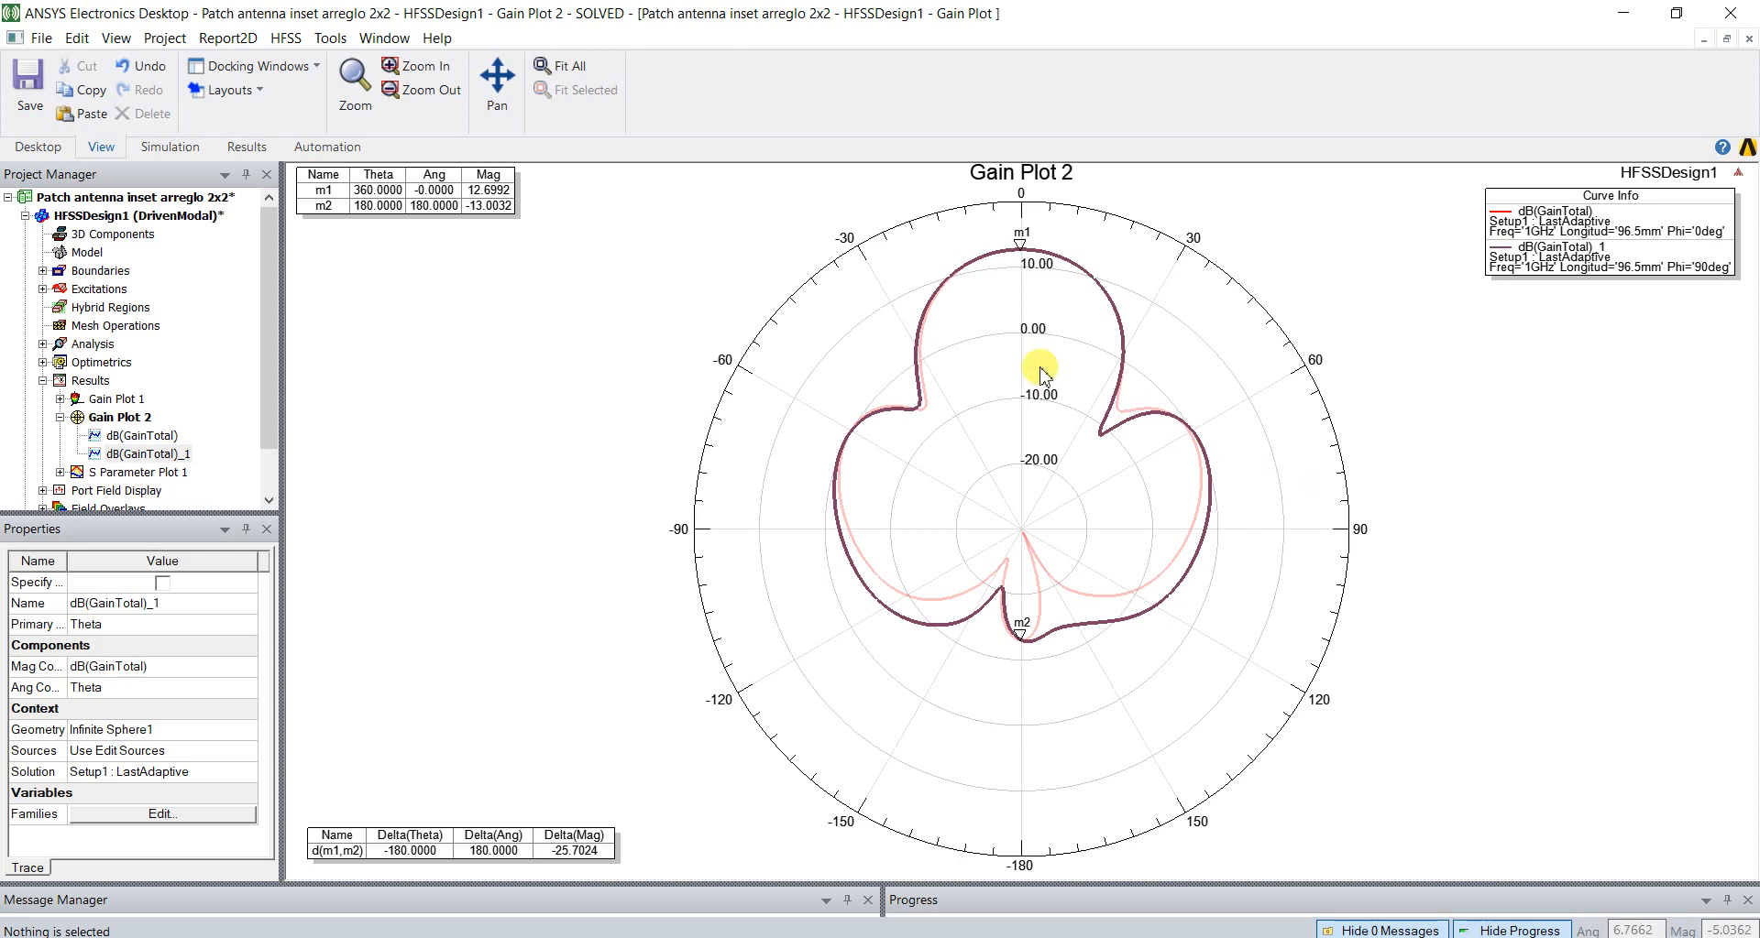
left_click(1428, 451)
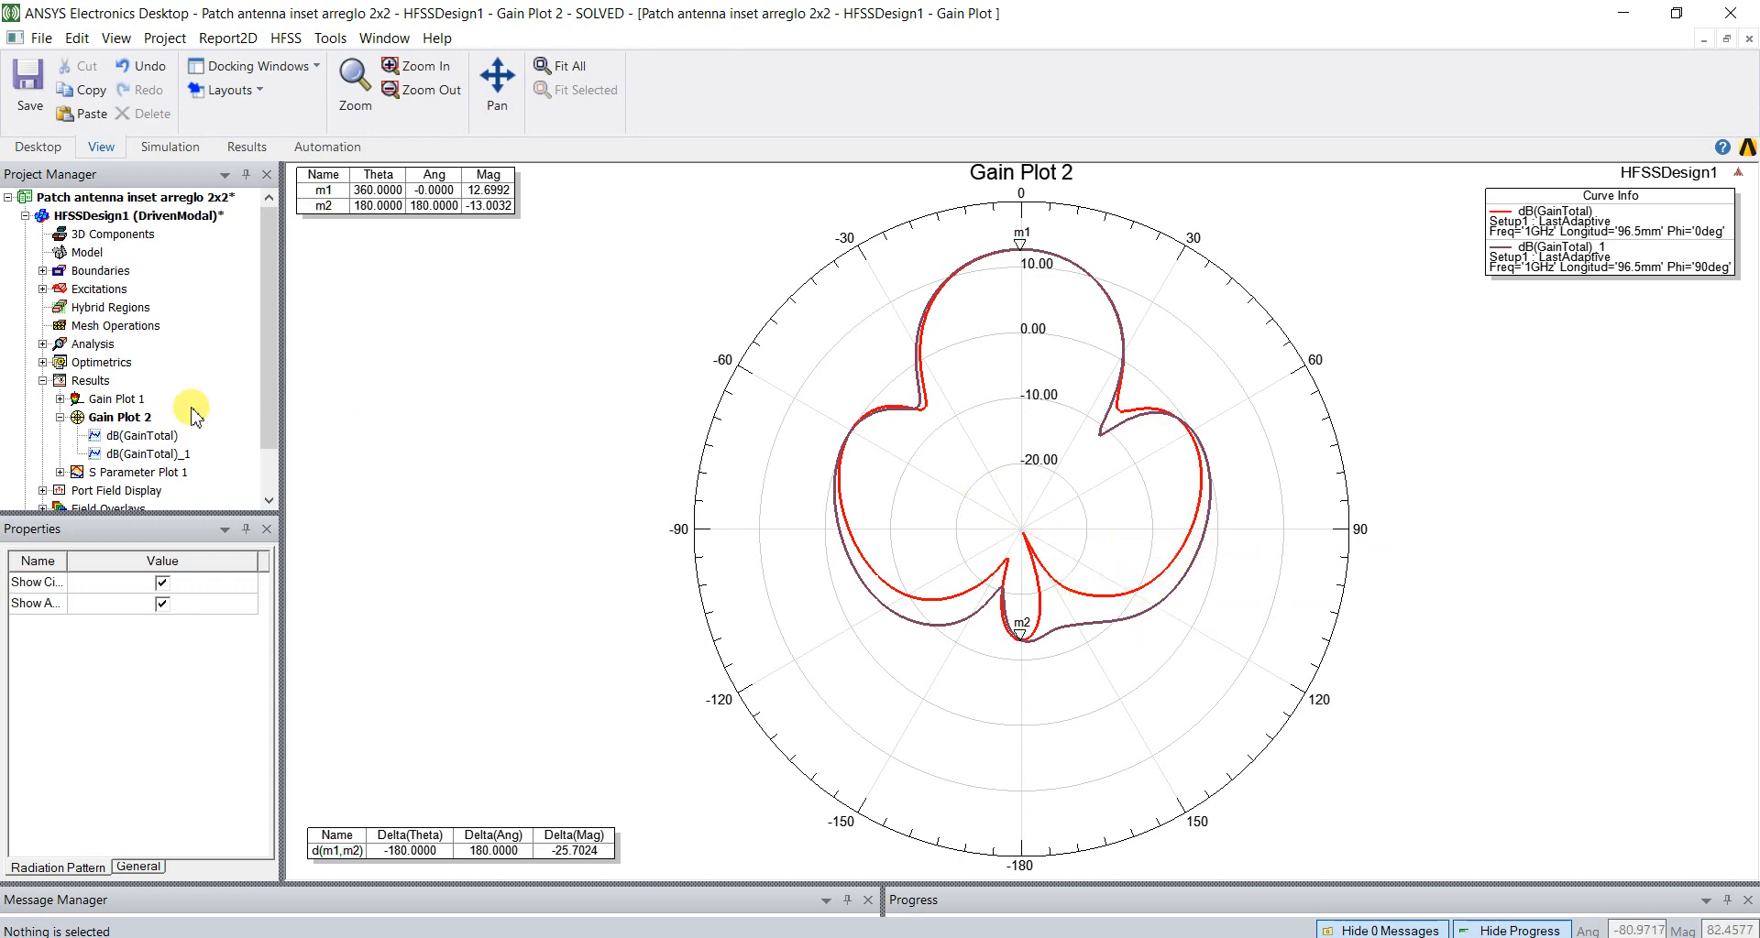
Step: Compare the 2x2 array's 3D model with its Gain Plot 2 radiation pattern
double_click(156, 218)
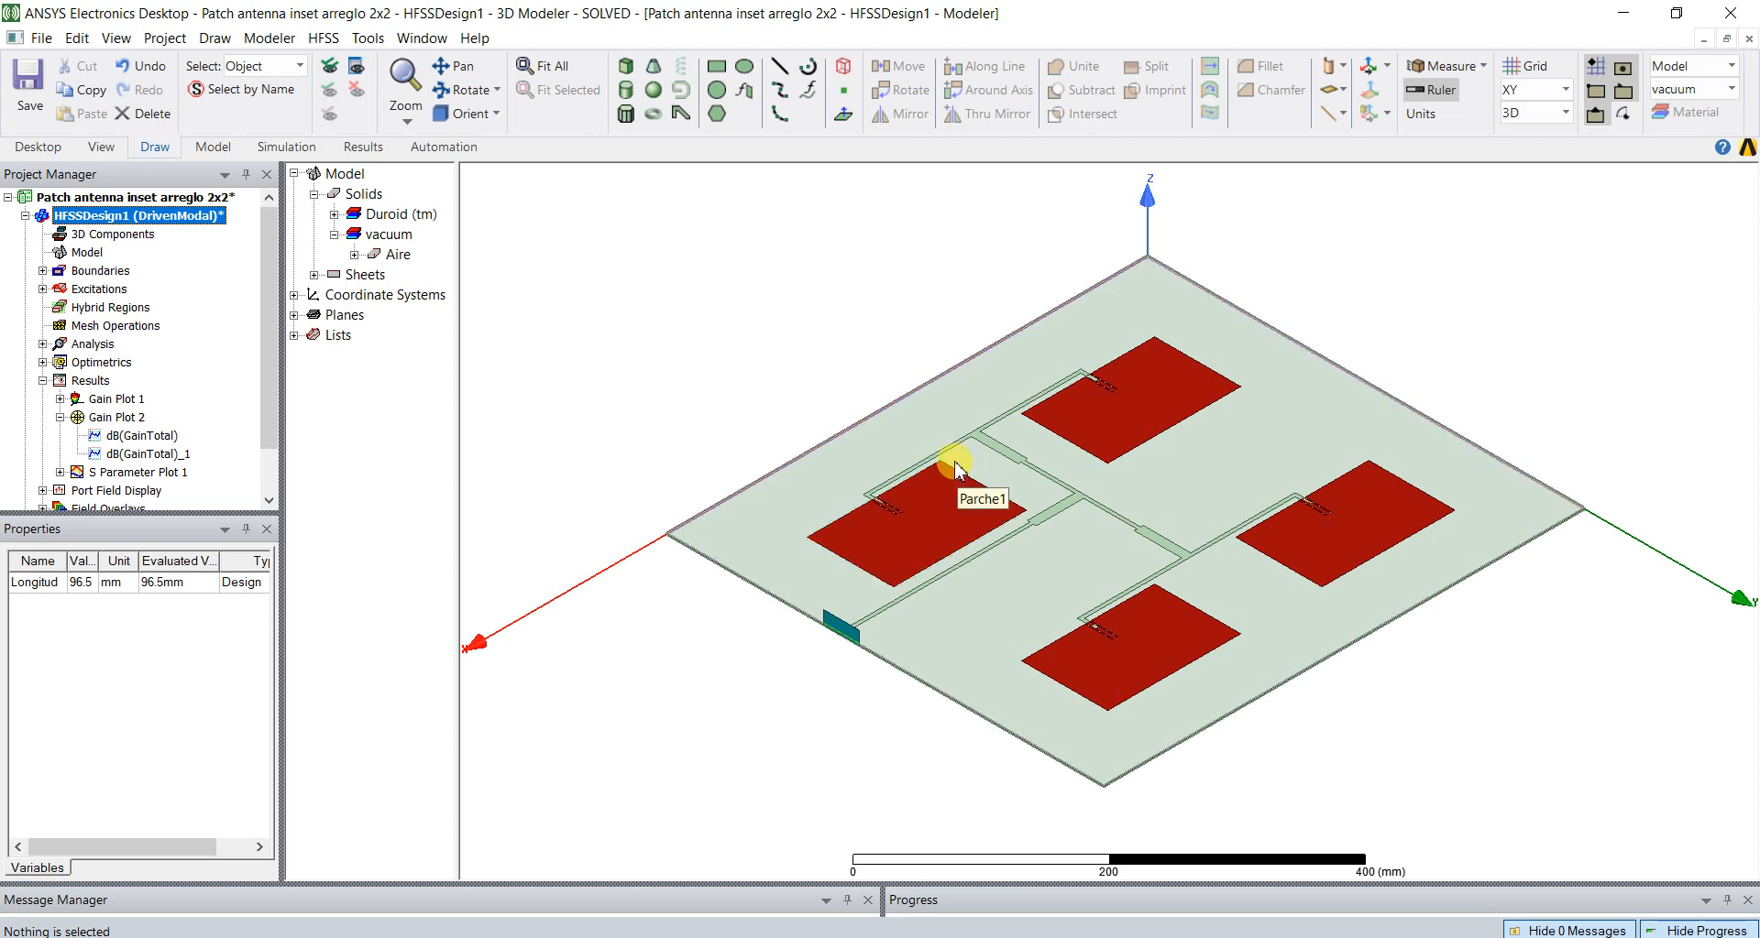
double_click(124, 417)
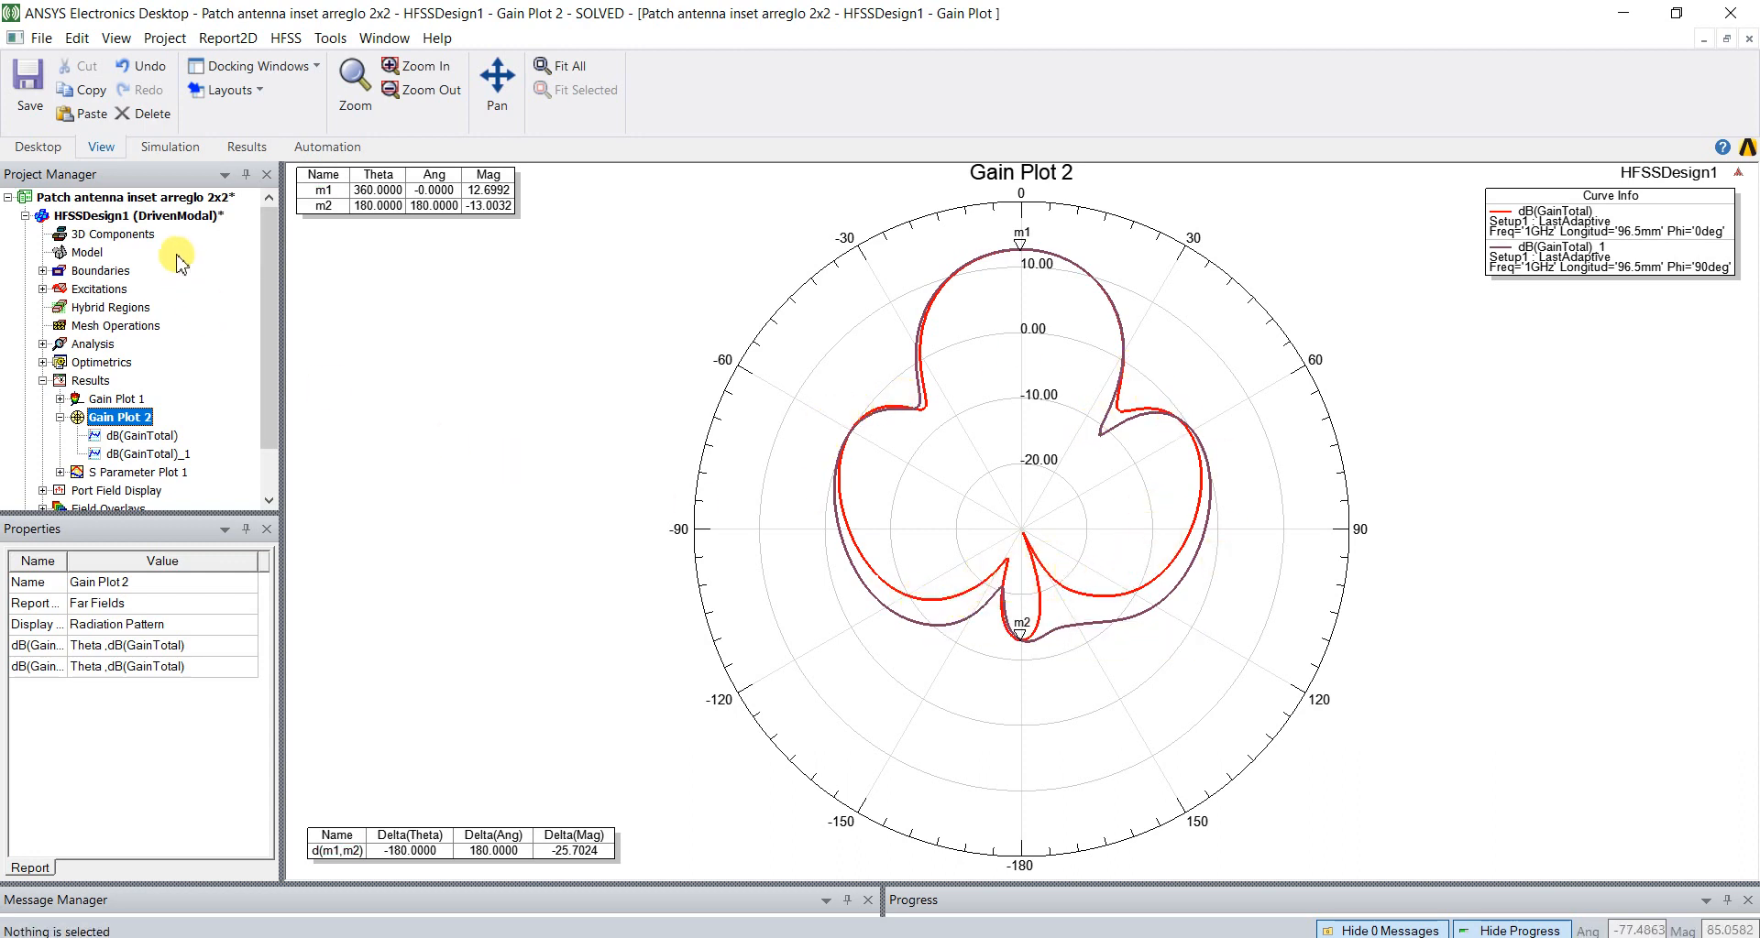
double_click(156, 218)
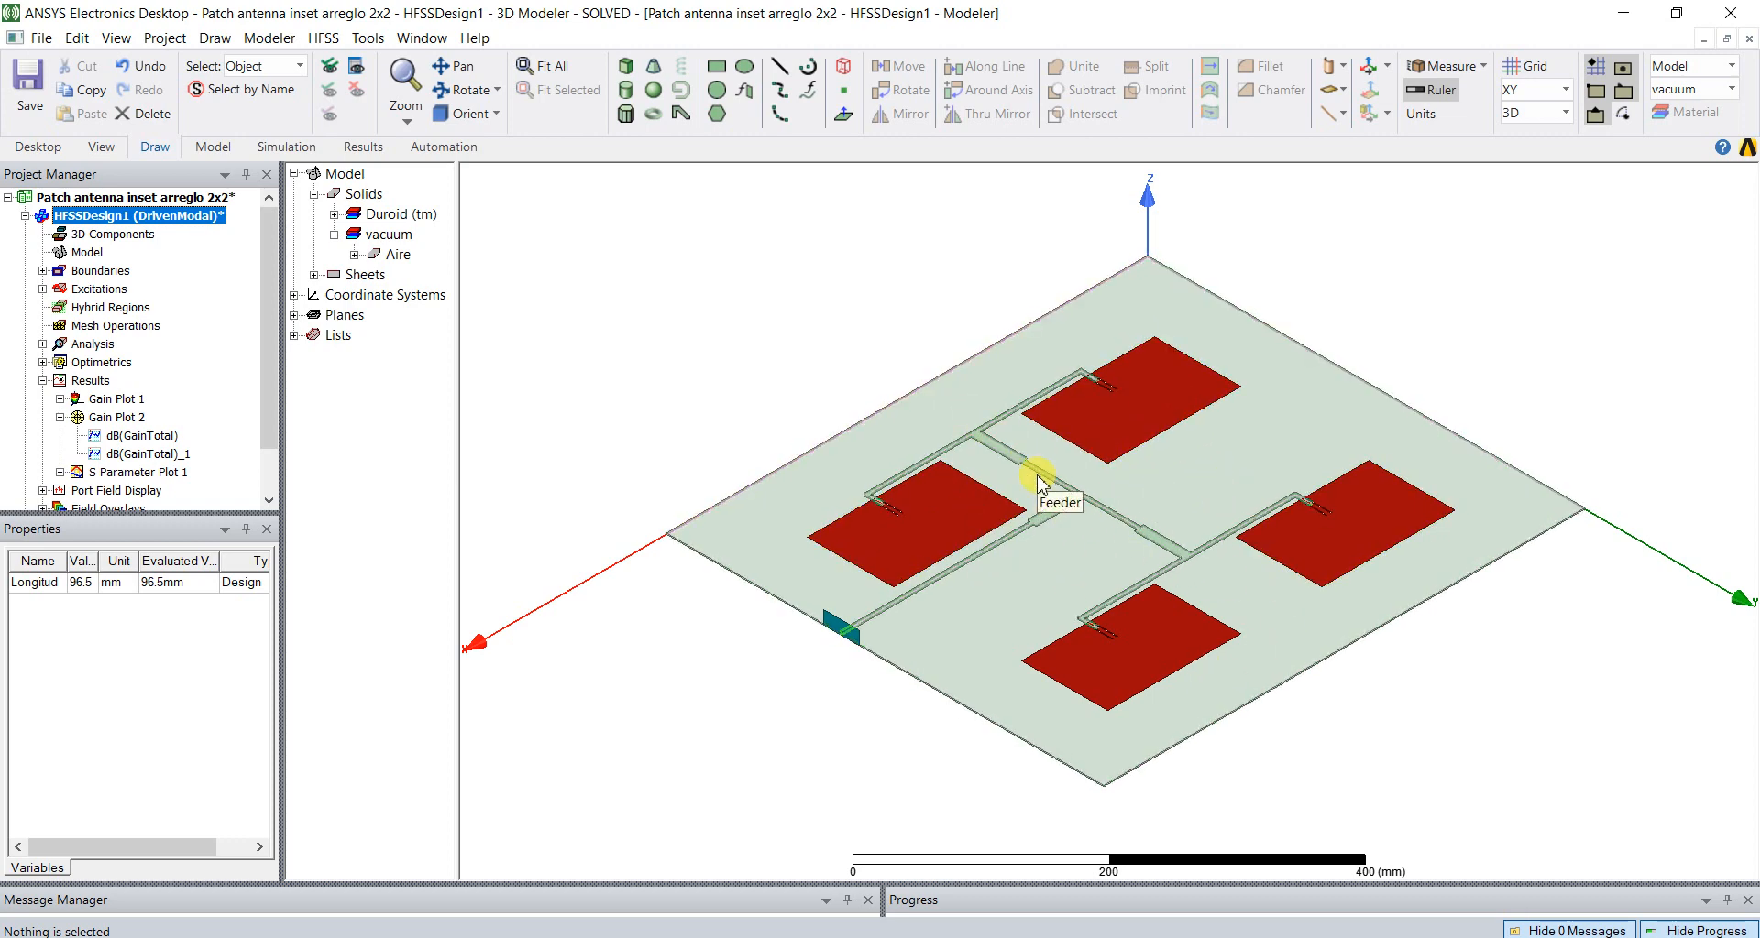
left_click(136, 419)
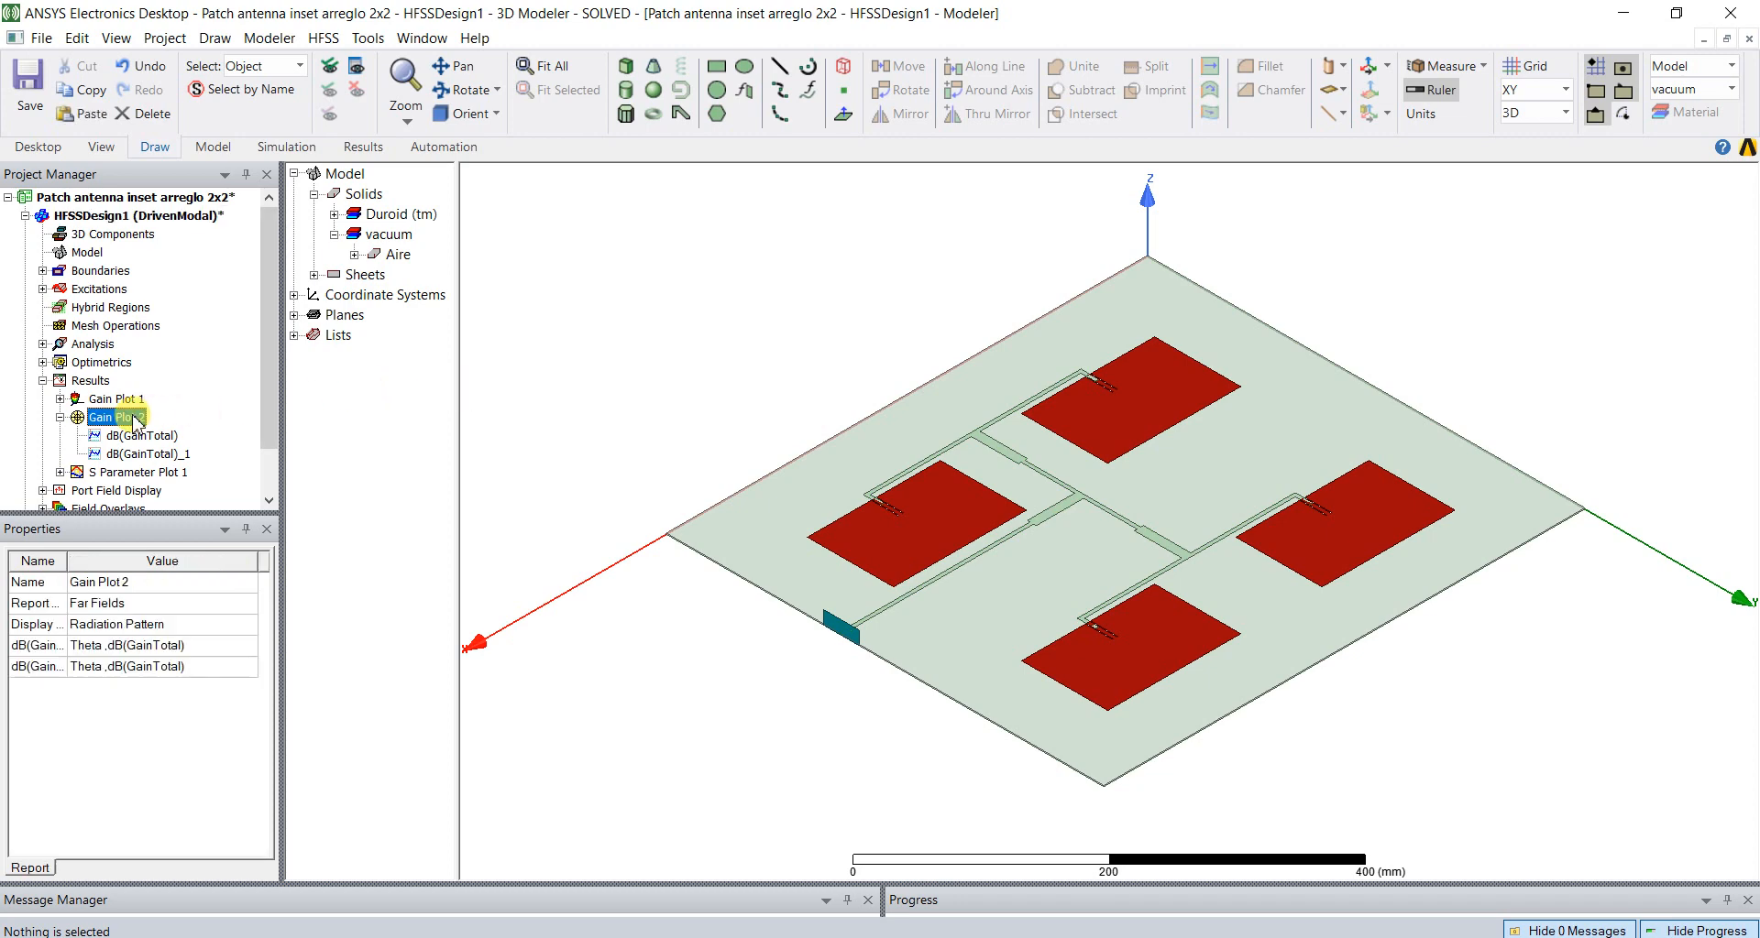
double_click(136, 419)
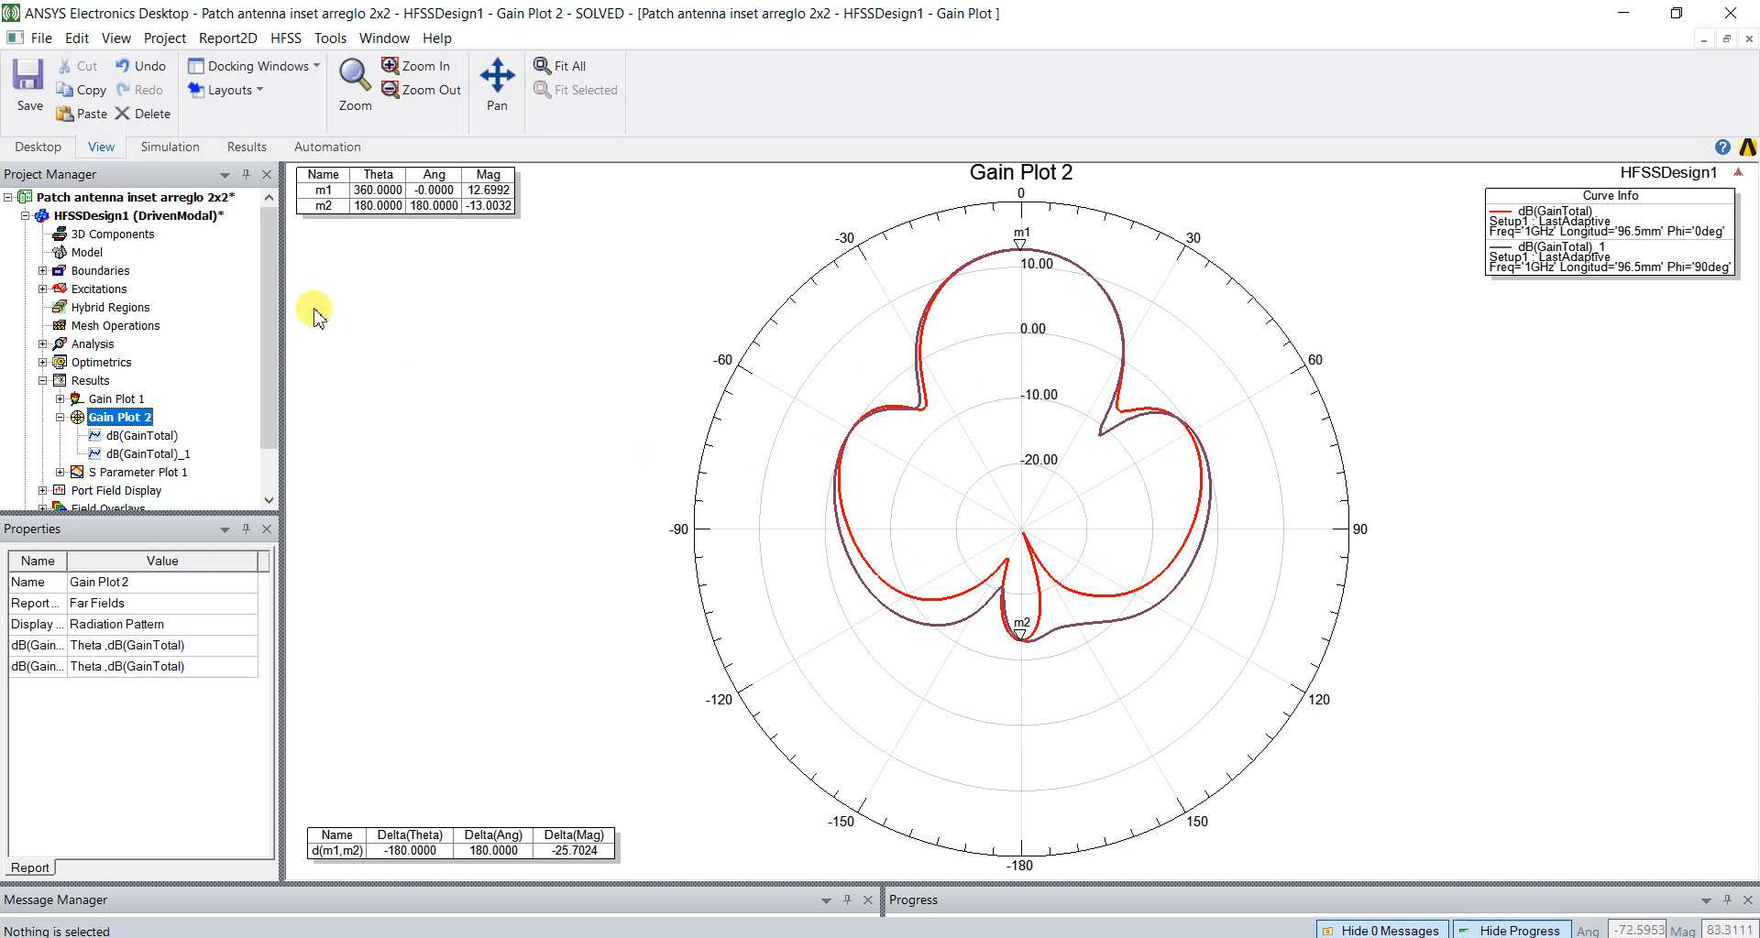
Step: Save the Patch antenna inset arreglo 2x2 project with its updated gain report
left_click(26, 73)
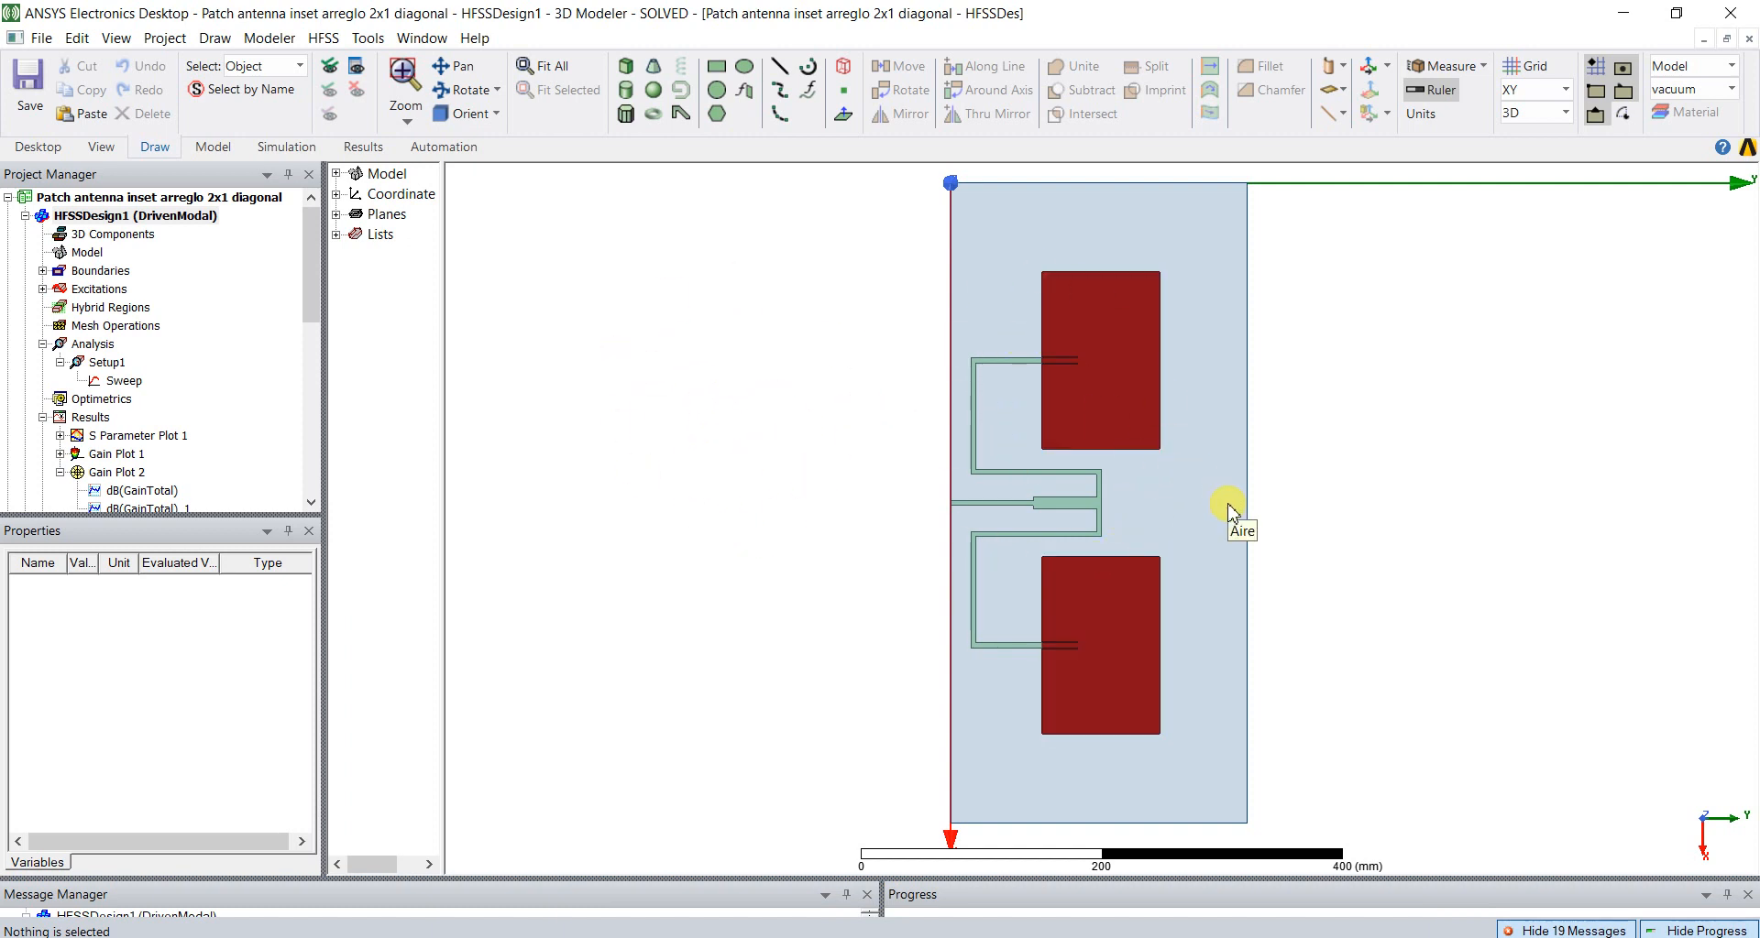
Step: Examine the 2x1 diagonal array model in isometric view together with its S Parameter Plot 1
double_click(1703, 222, "alt")
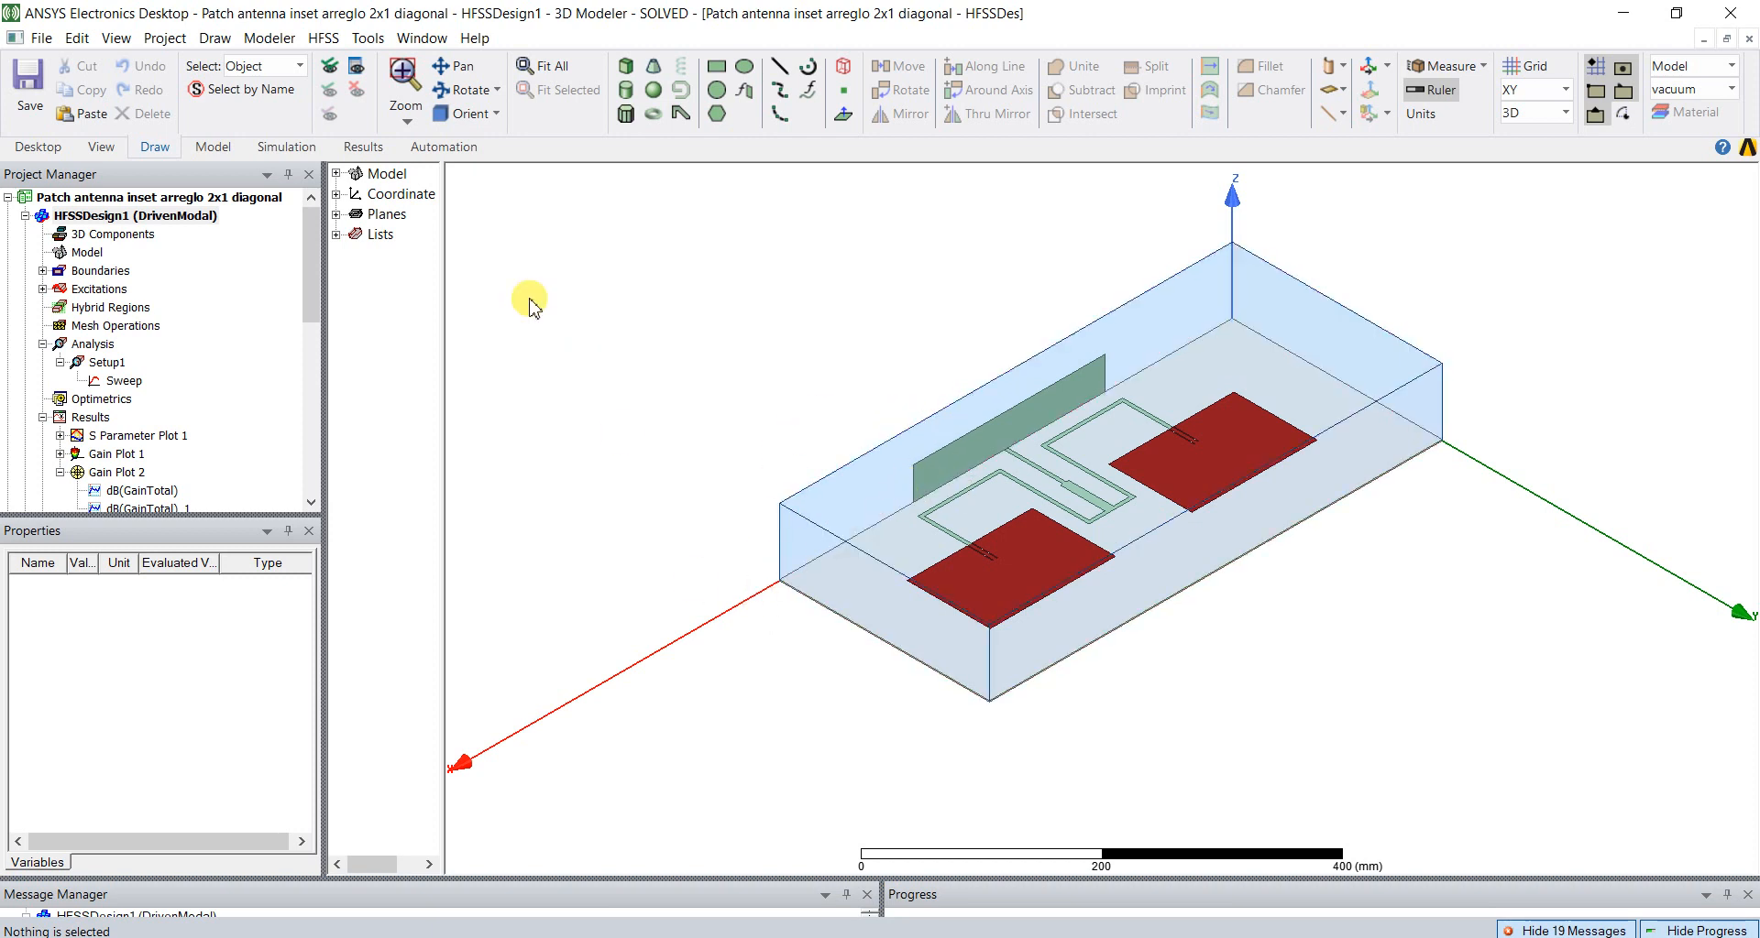
double_click(135, 436)
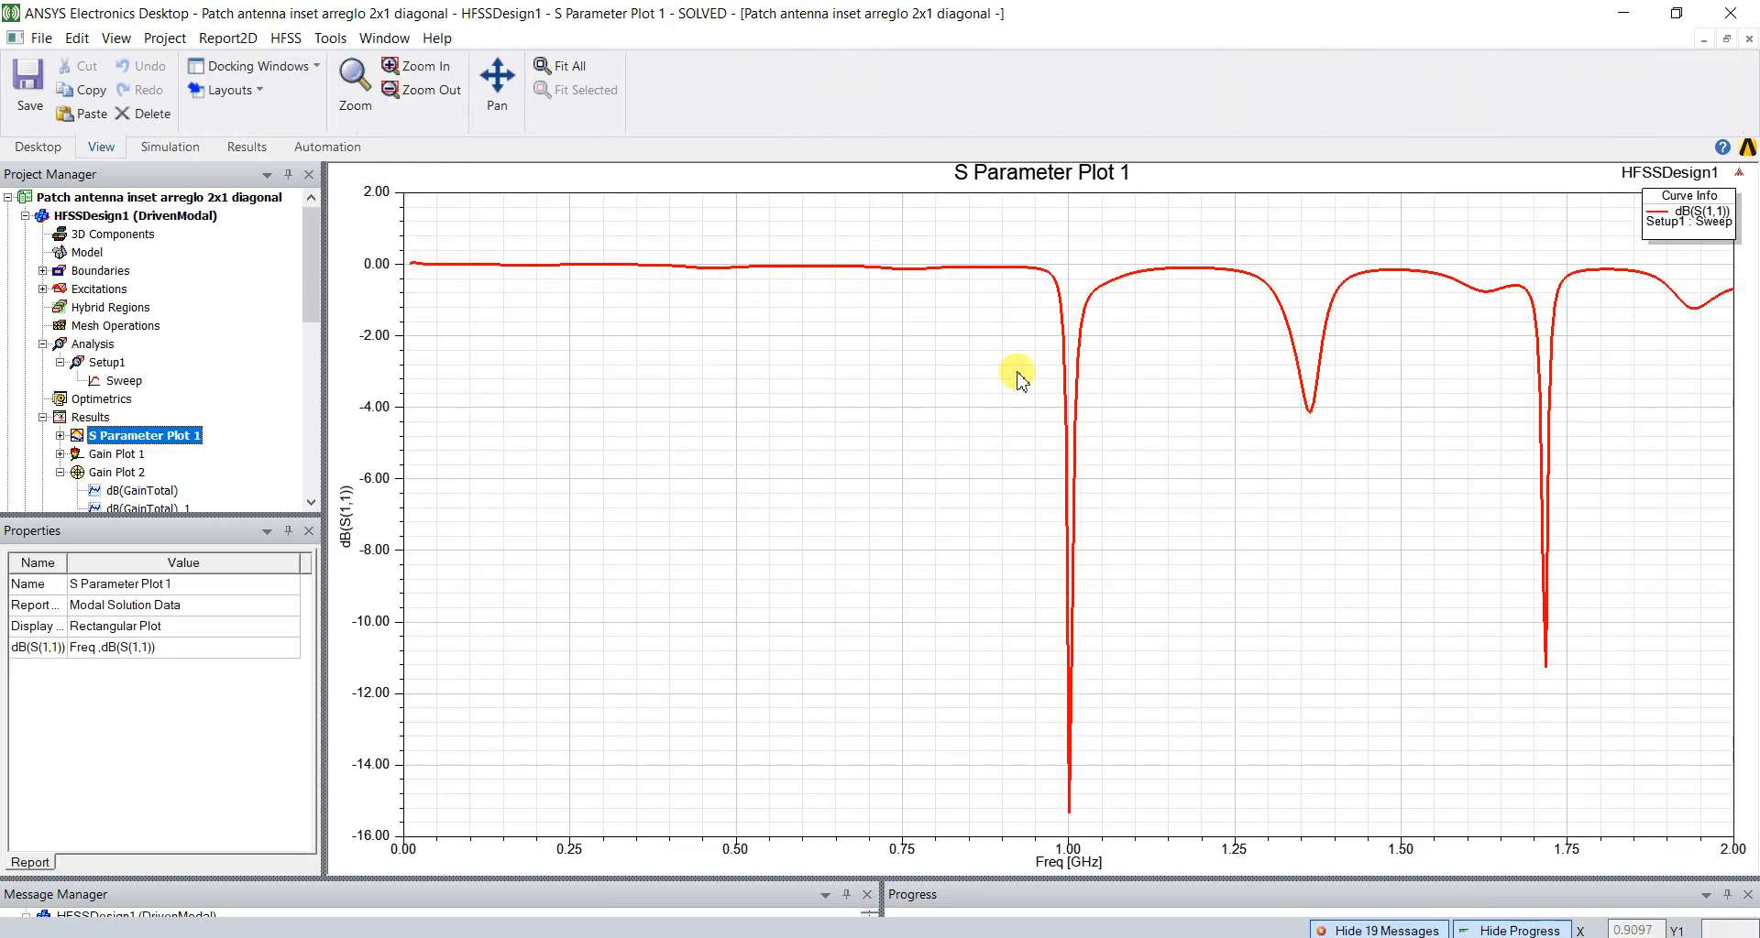
double_click(163, 220)
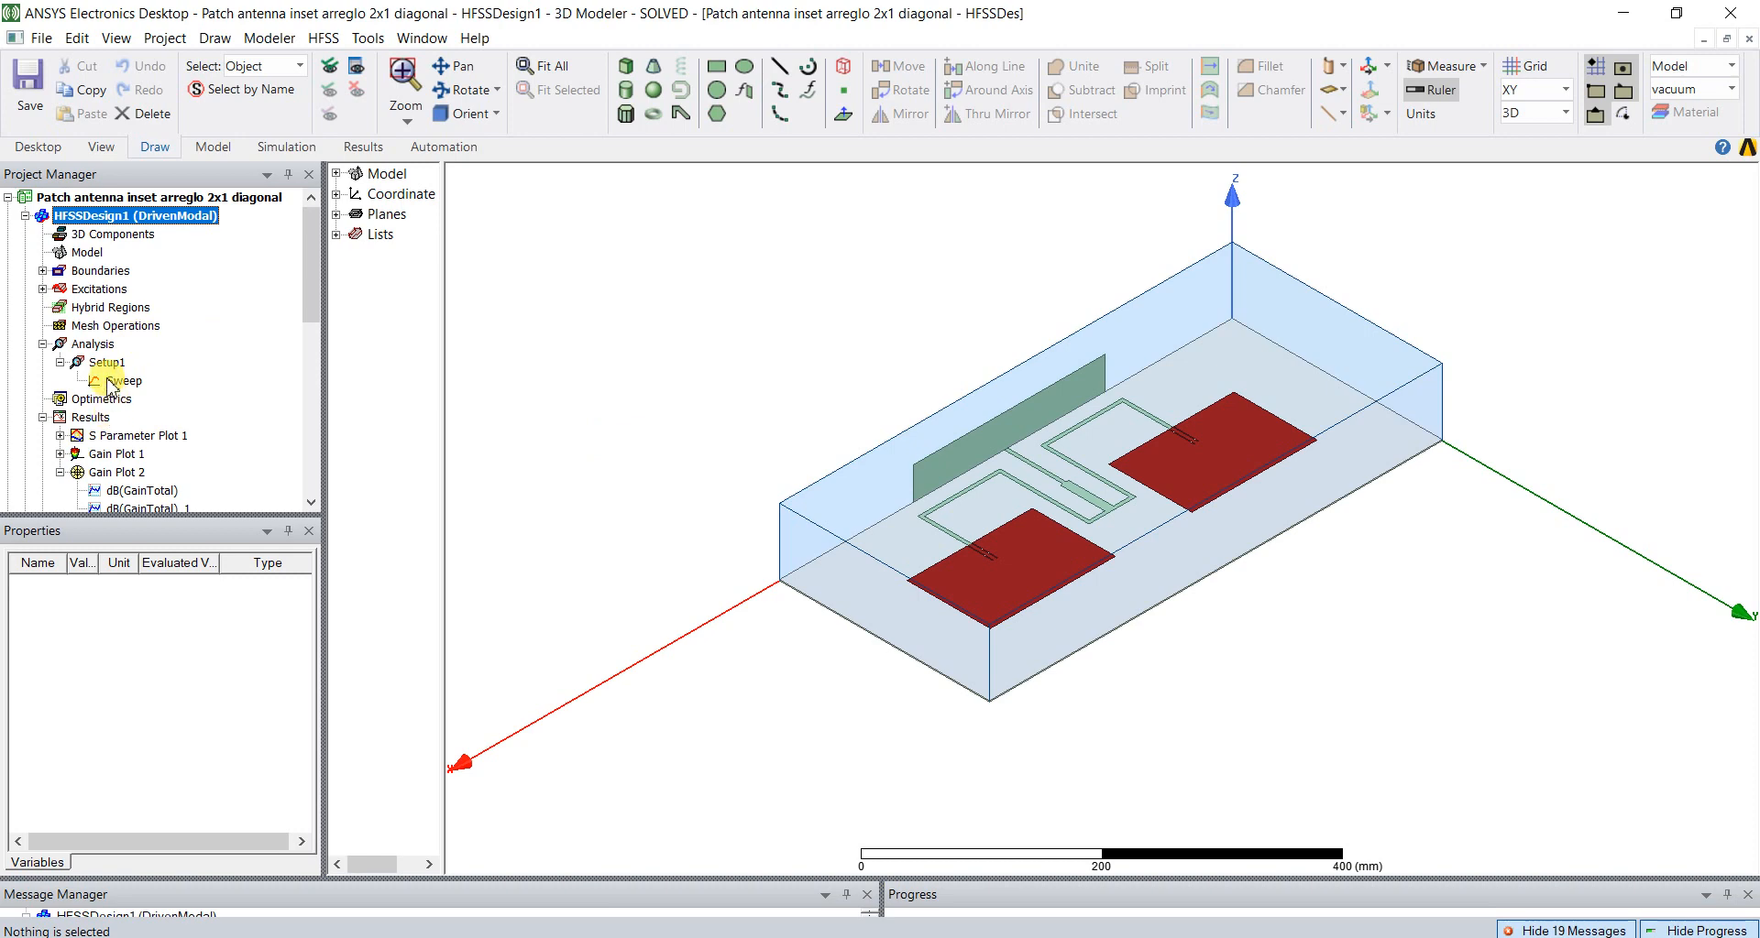
double_click(134, 436)
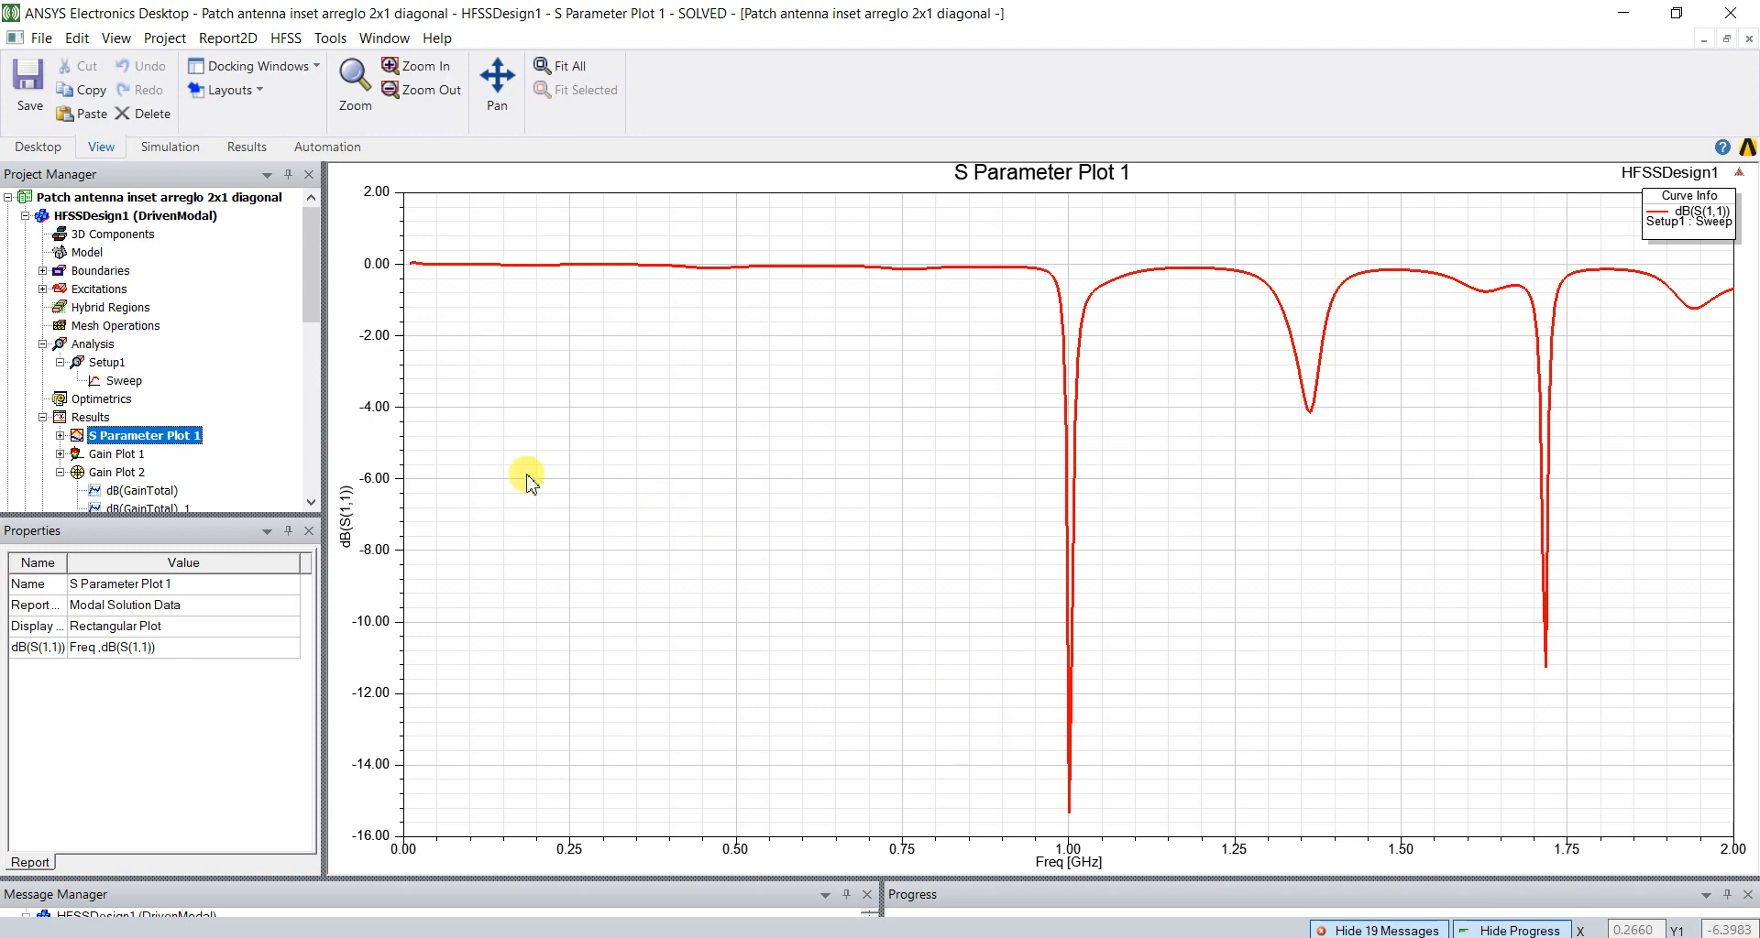
Step: Review the diagonal array's gain in the isometric 3D pattern of Gain Plot 1 and the radiation pattern of Gain Plot 2
double_click(127, 455)
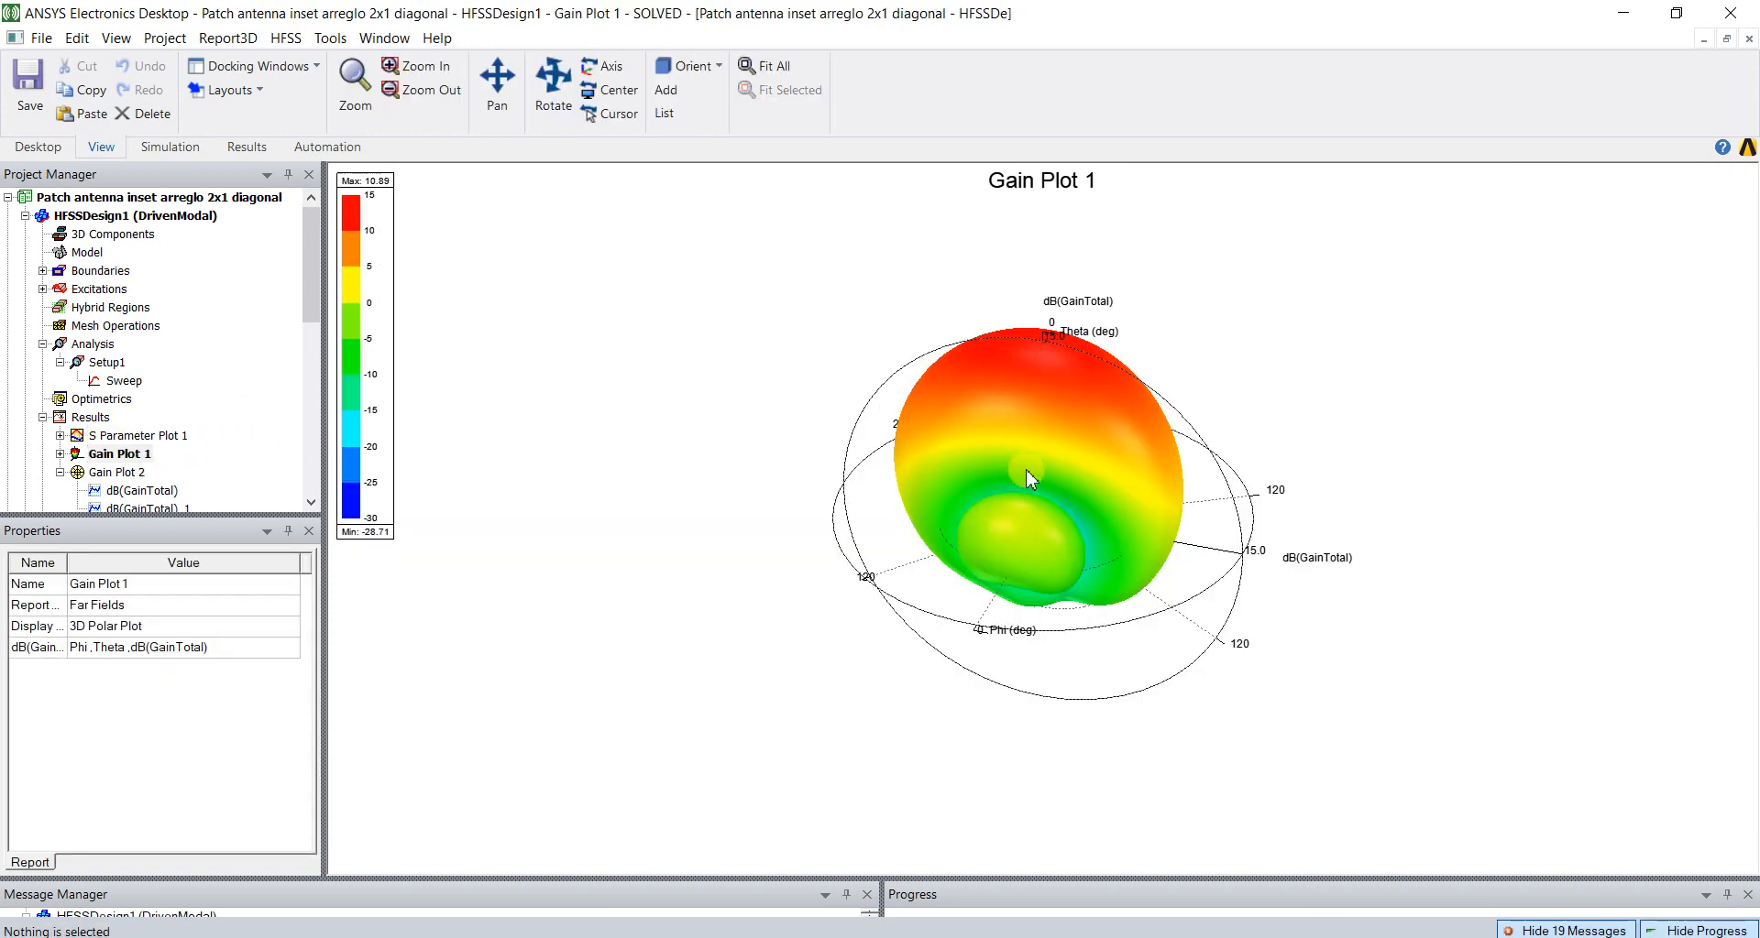
double_click(1549, 205, "alt")
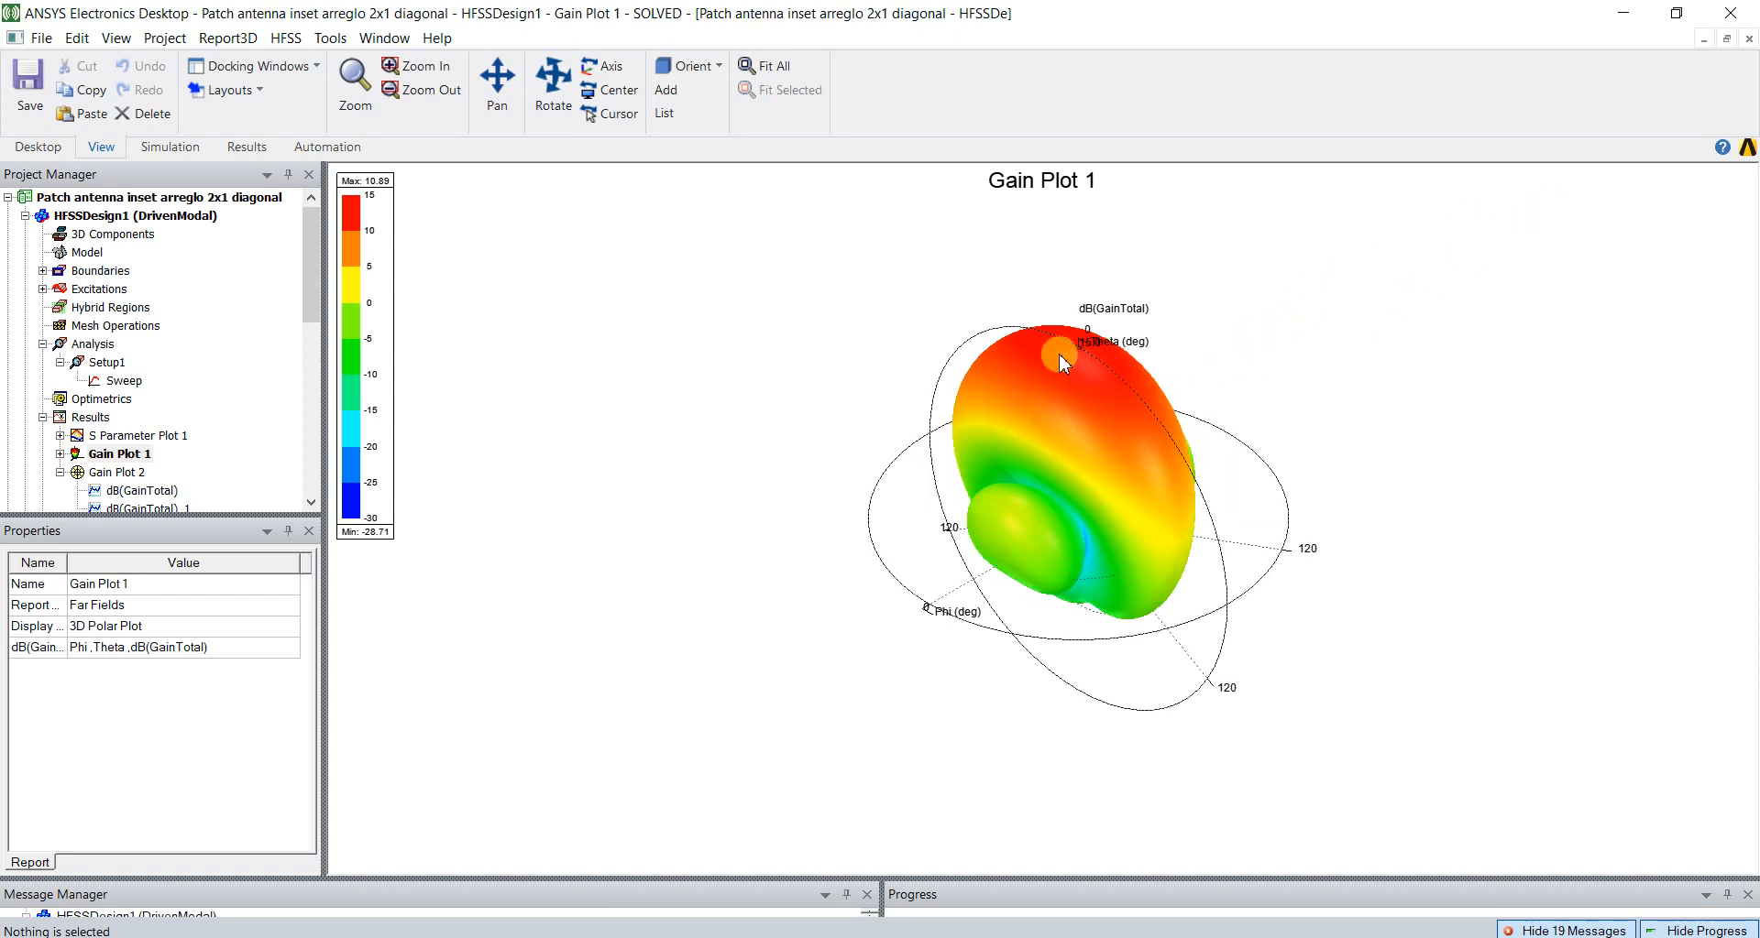
left_click(307, 504)
left_click(307, 505)
left_click(307, 504)
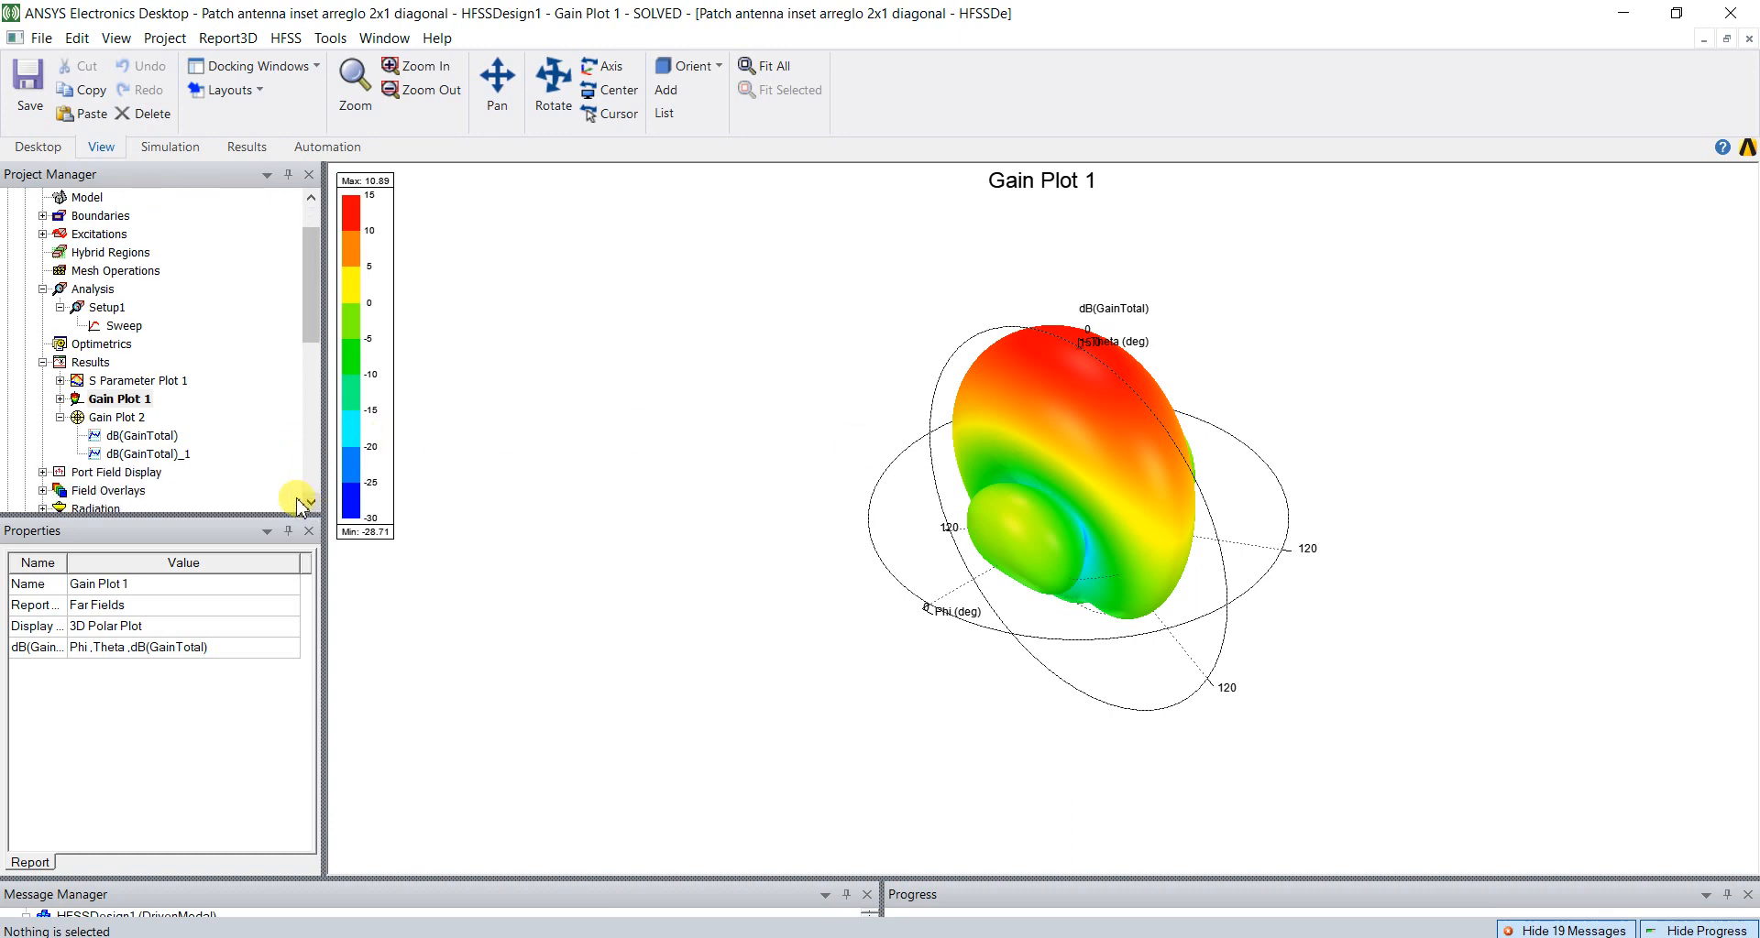
double_click(126, 420)
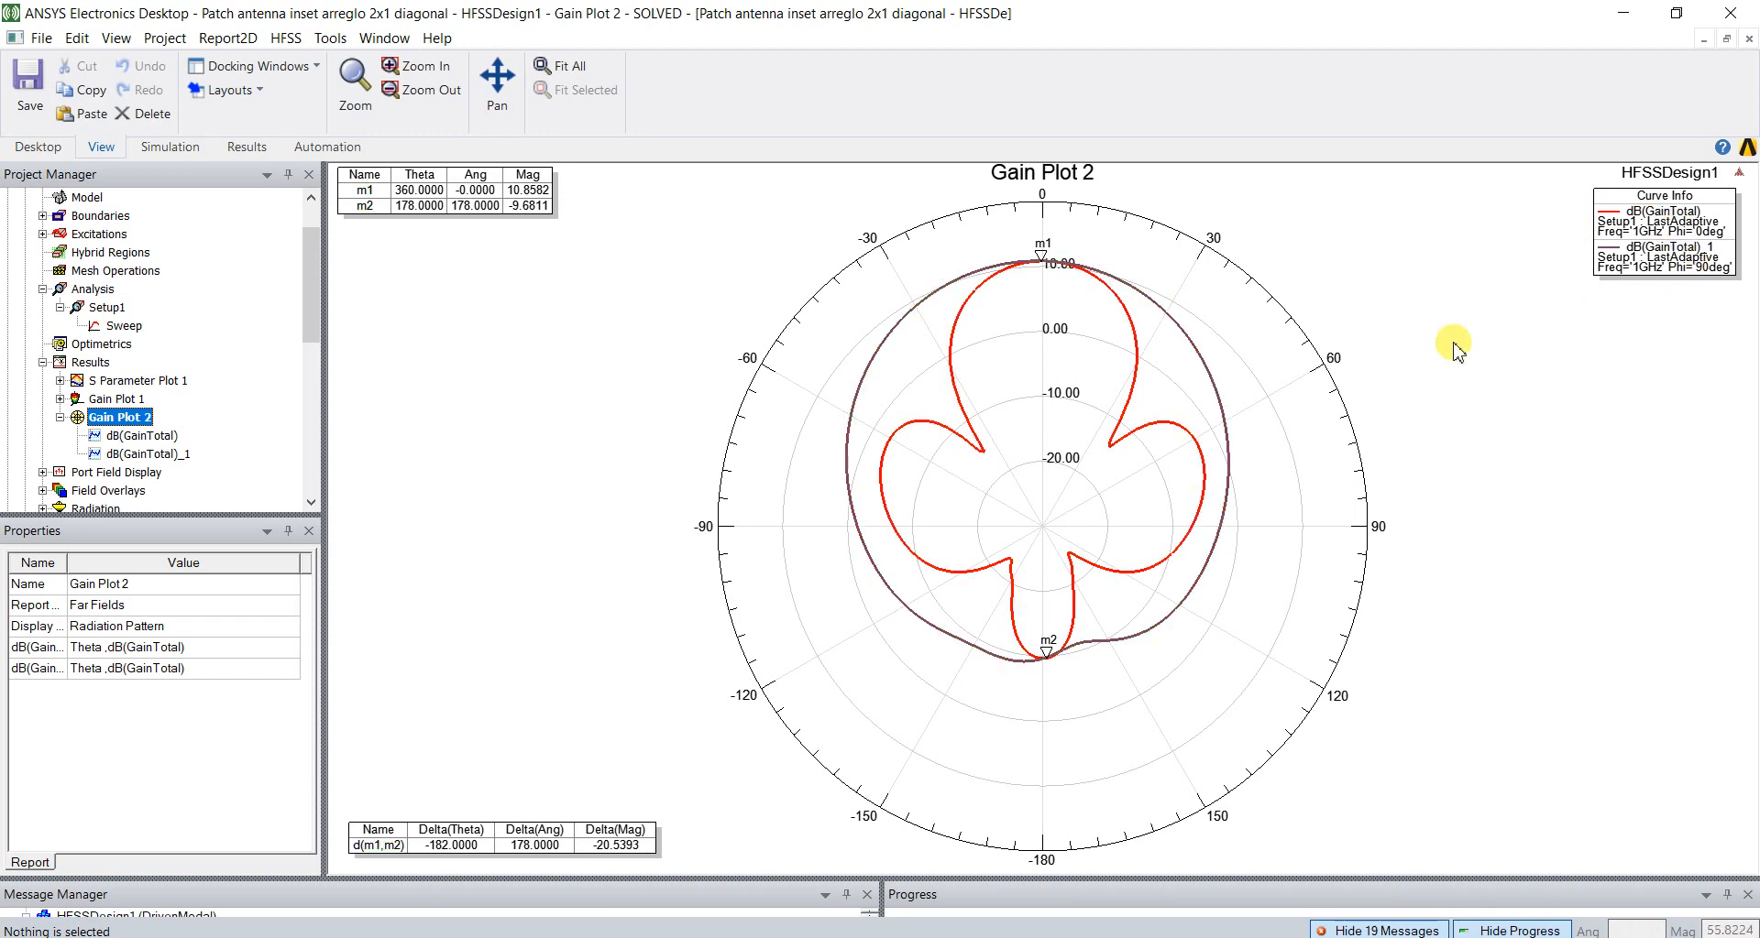
Step: Examine the diagonal array's Gain Plot 1 from two perpendicular side views and compare it with Gain Plot 2
double_click(121, 400)
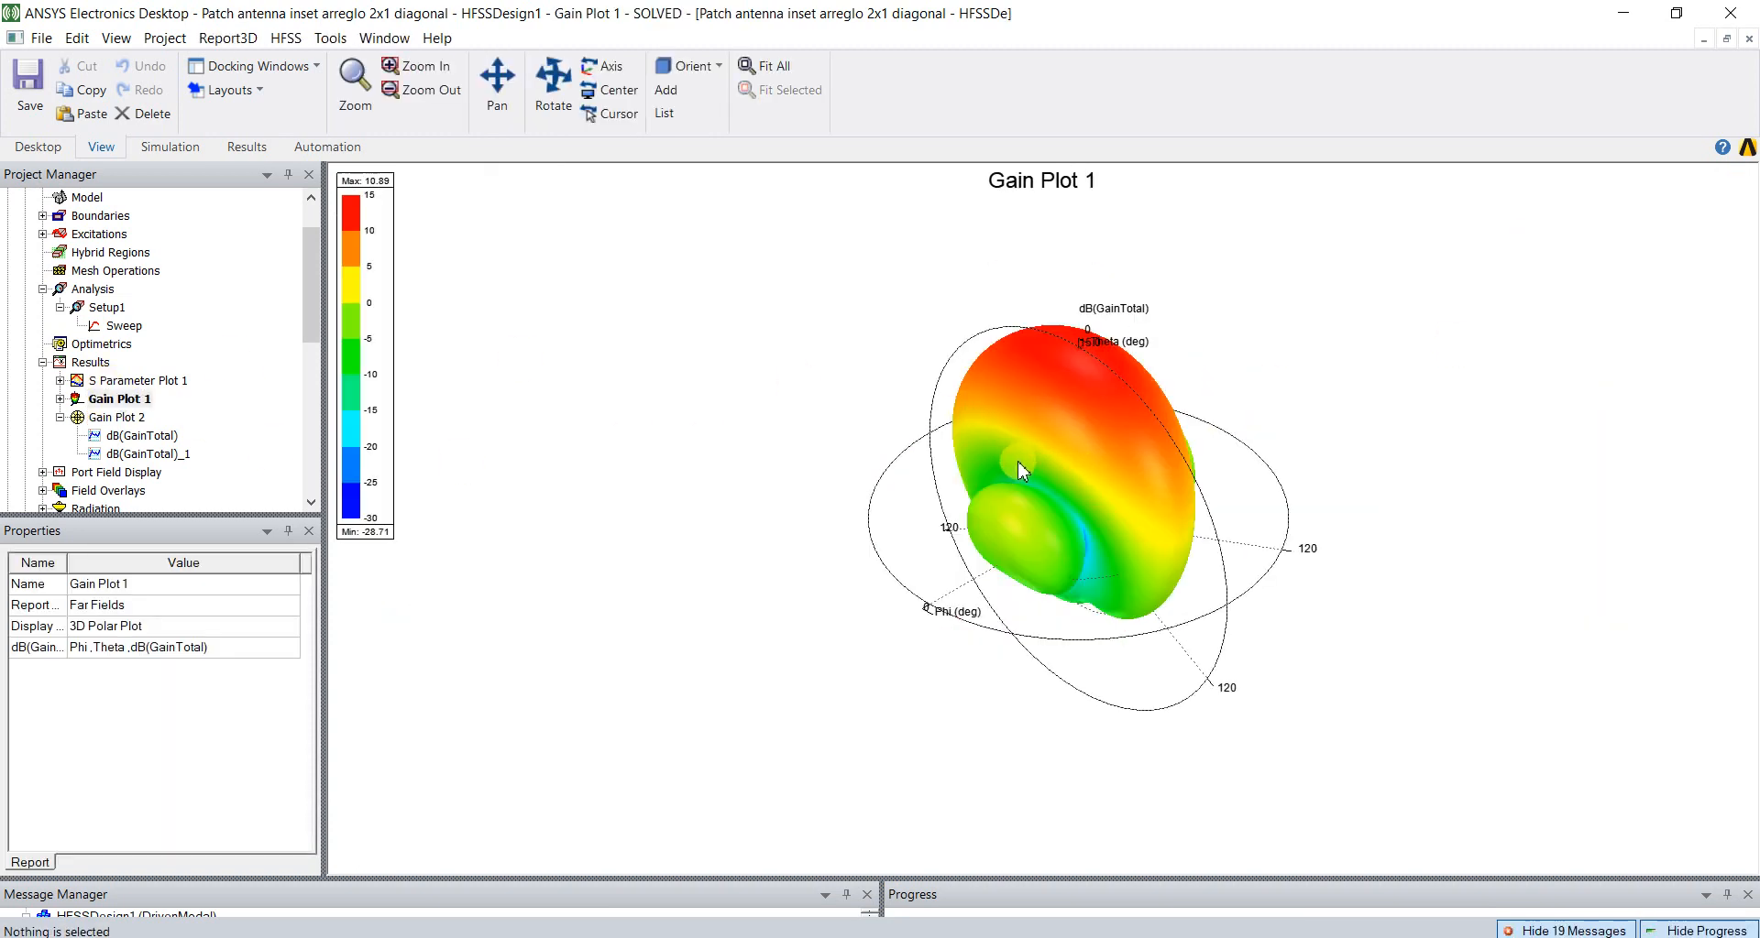
key("alt")
double_click(877, 483, "alt")
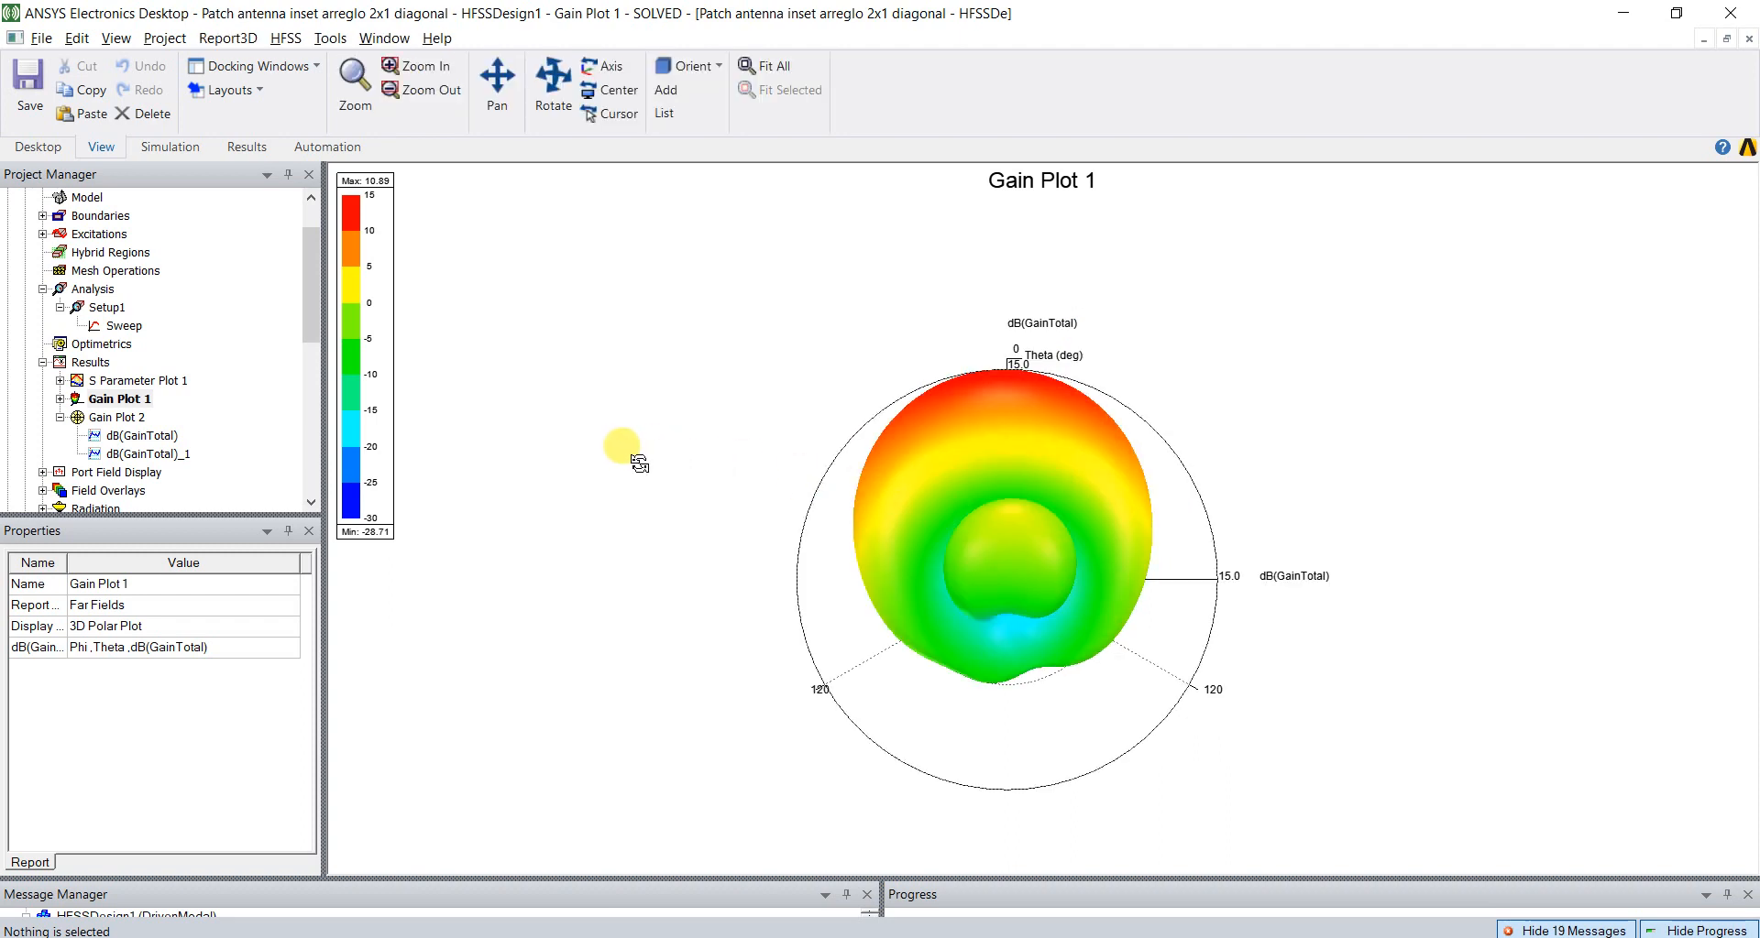
double_click(607, 461, "alt")
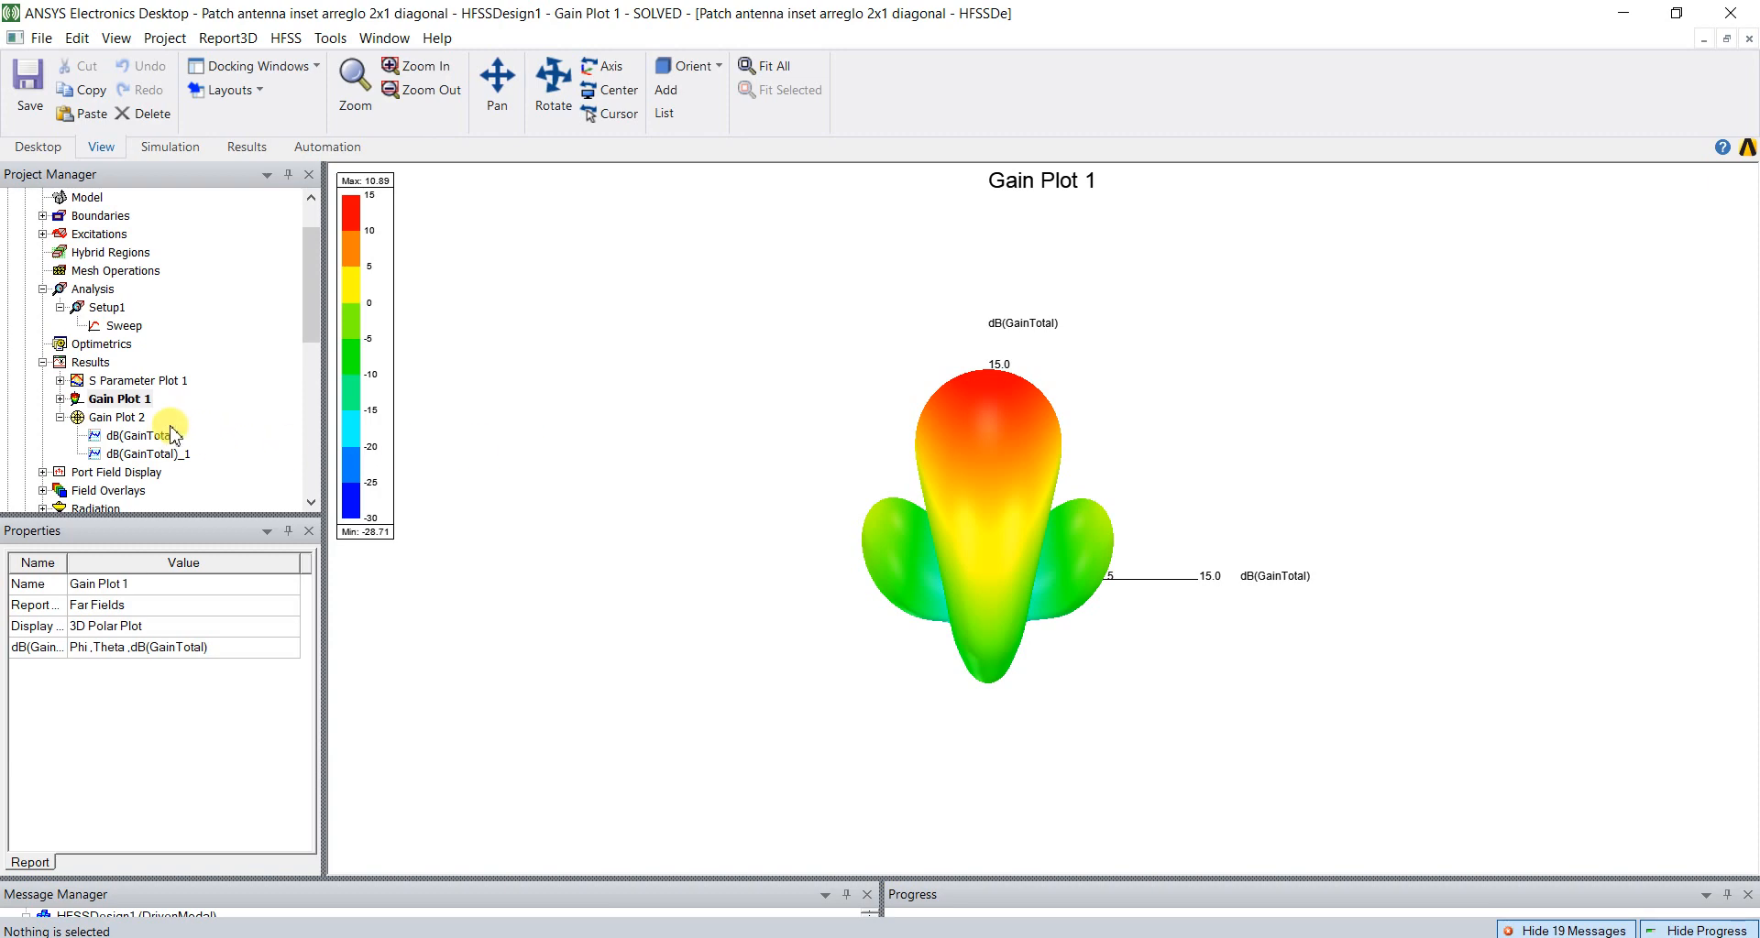
left_click(135, 421)
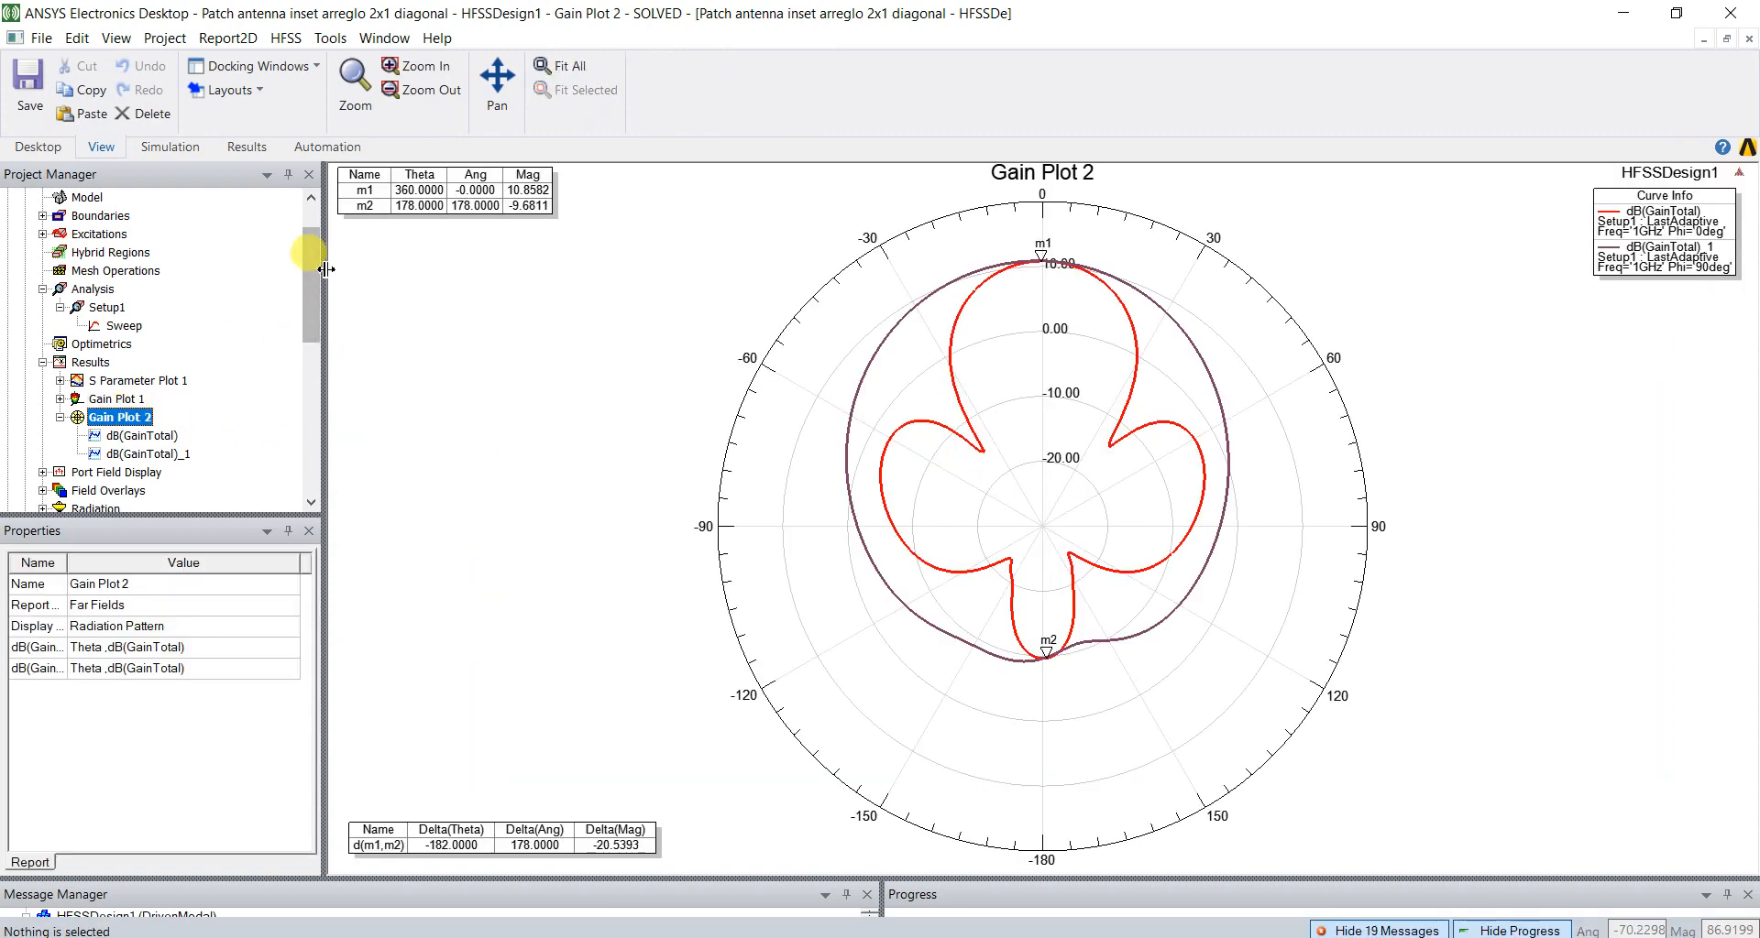
Step: Return to the 3D model of HFSSDesign1 in the 2x1 diagonal array project
left_click(312, 218)
double_click(183, 217)
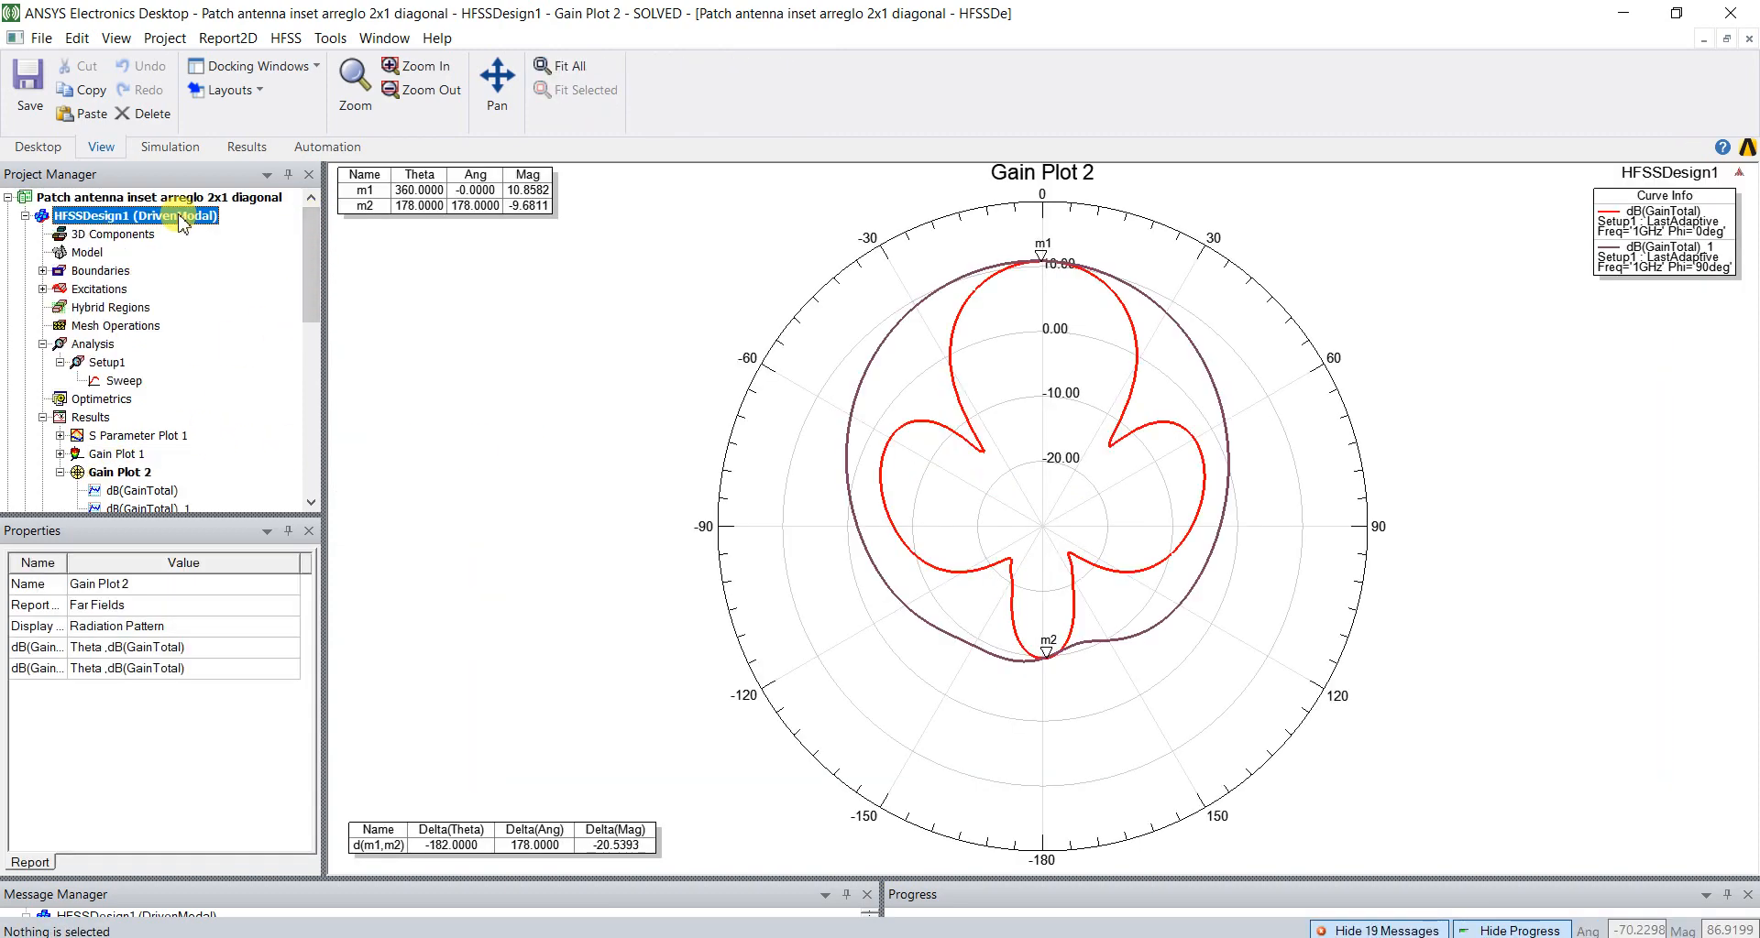
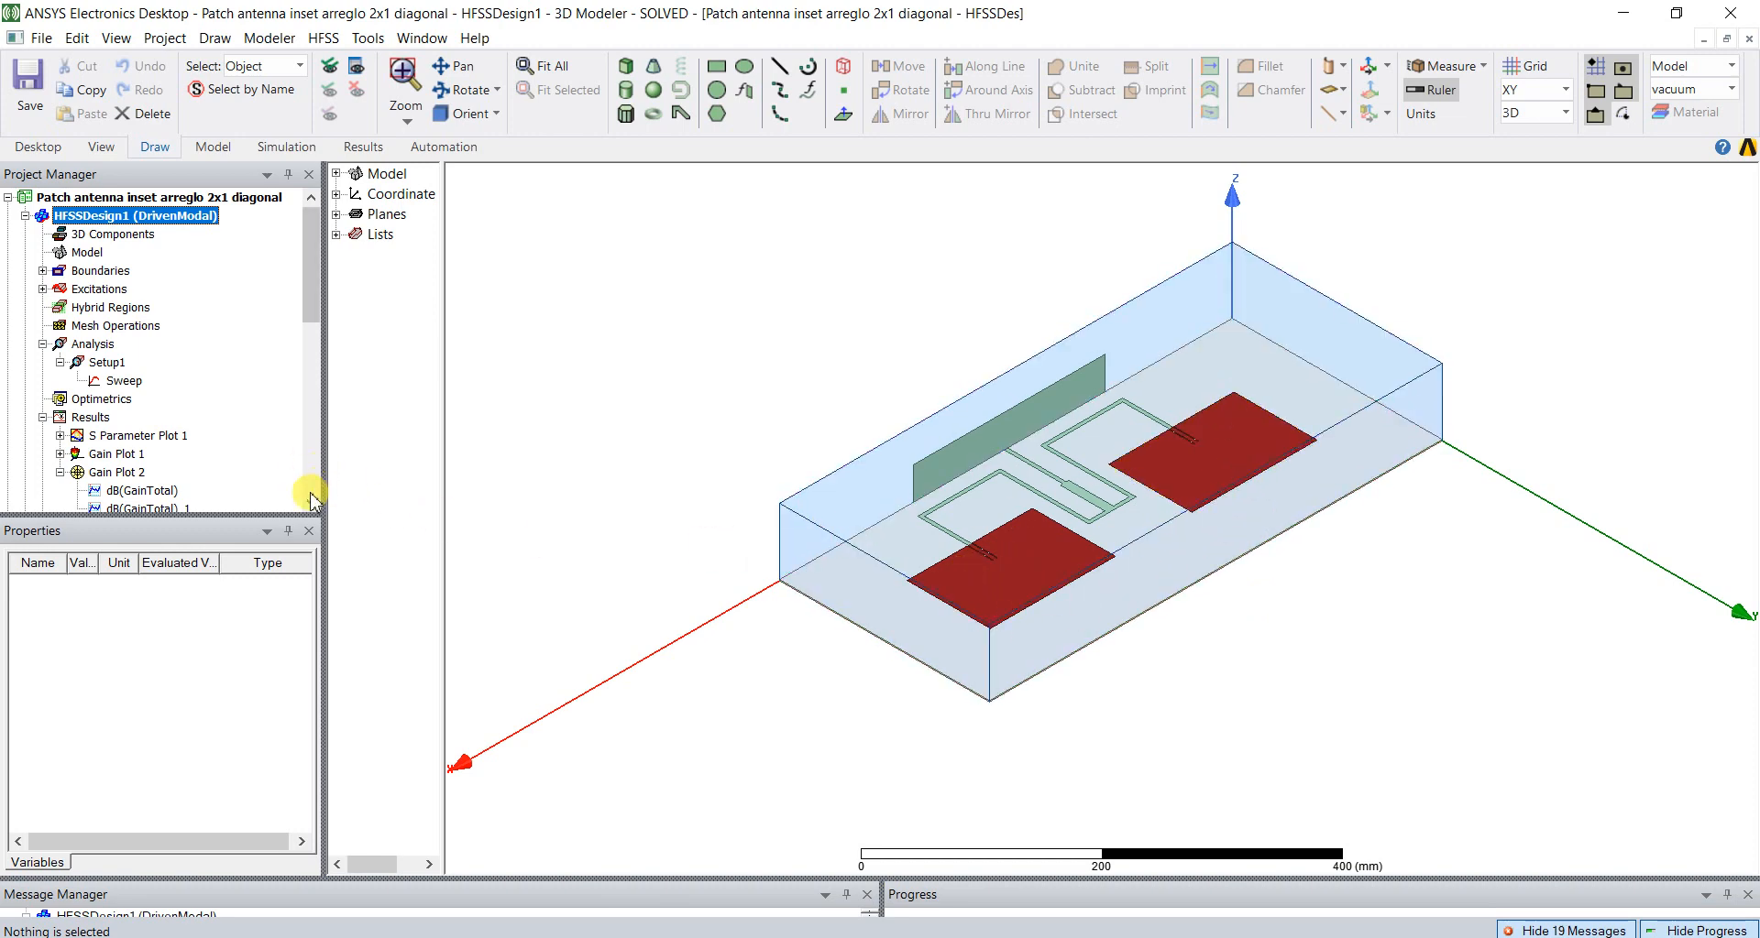
Step: View the 2x2 diagonal array model, then show the 2x1 diagonal array model from directly above for comparison
left_click_drag(313, 507, 312, 495)
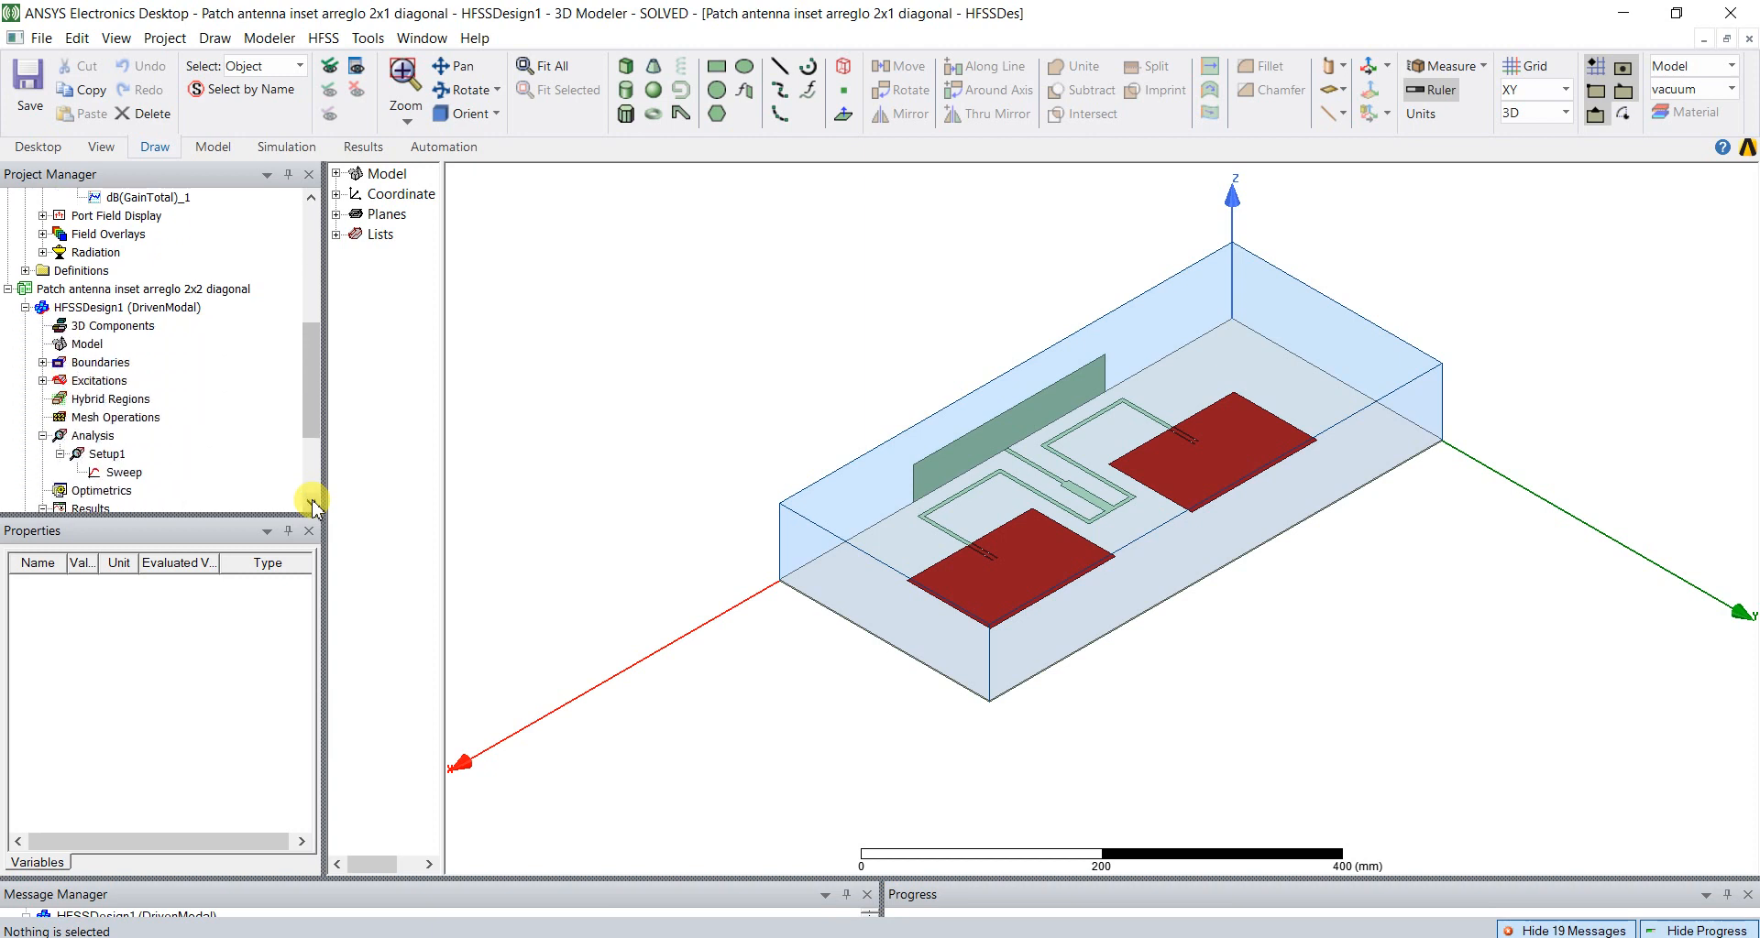
left_click(170, 309)
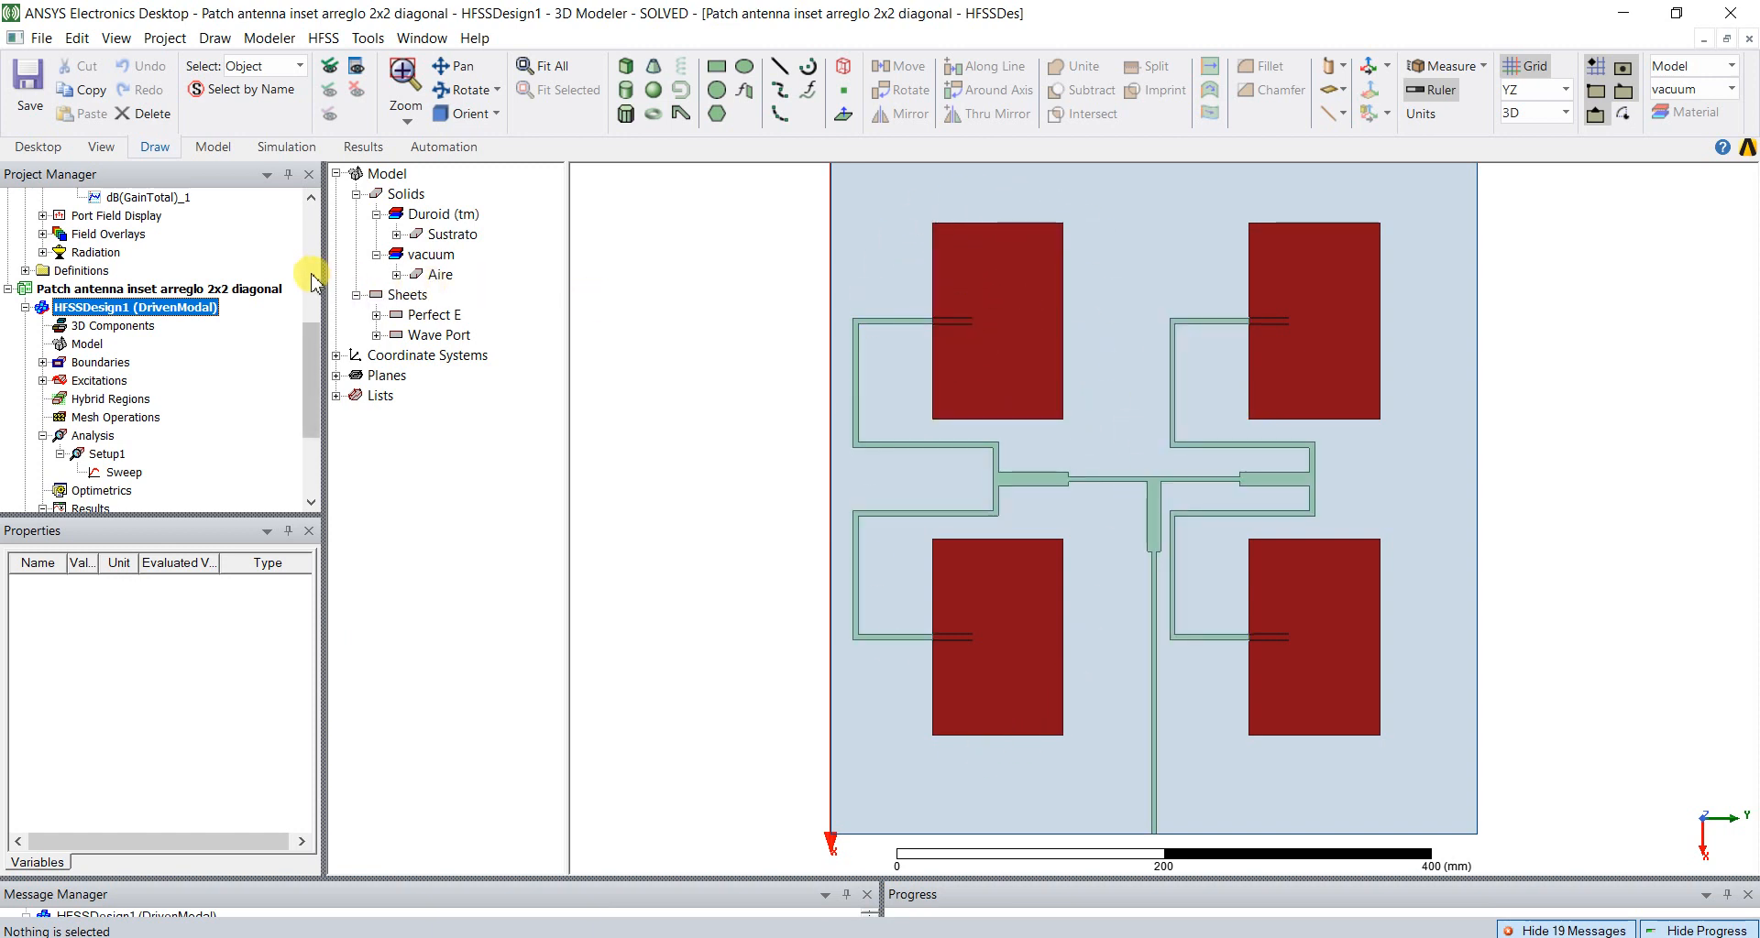
scroll(312, 275, "up", 2)
left_click(165, 199)
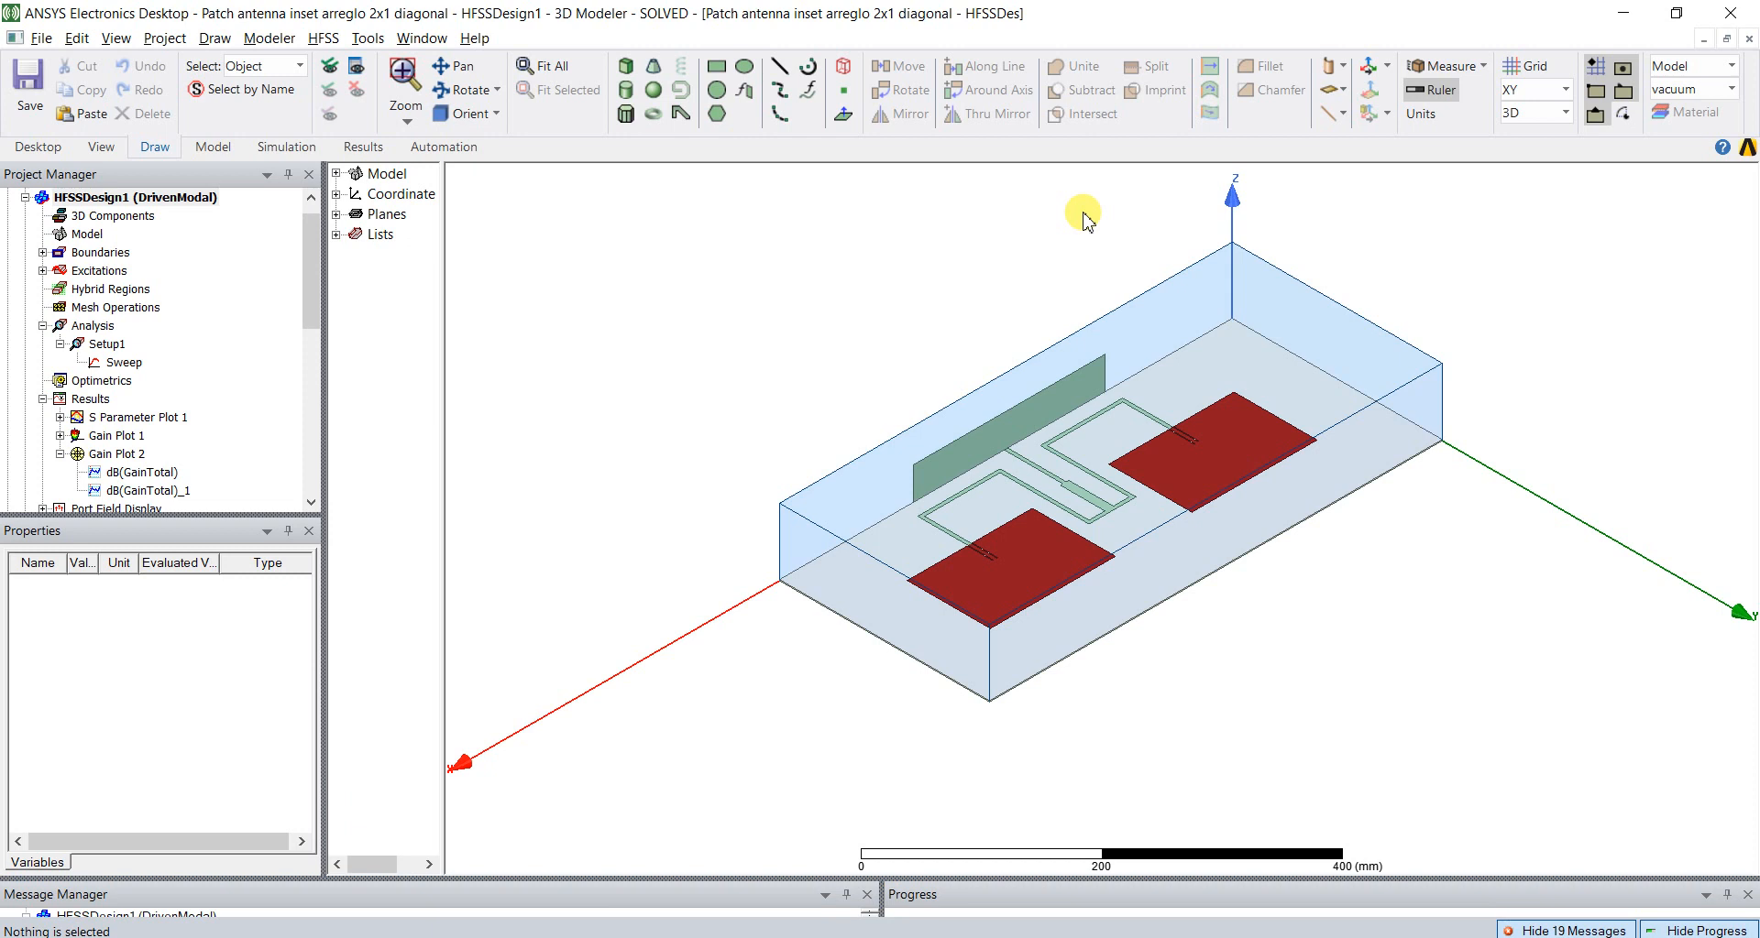
double_click(1084, 220, "alt")
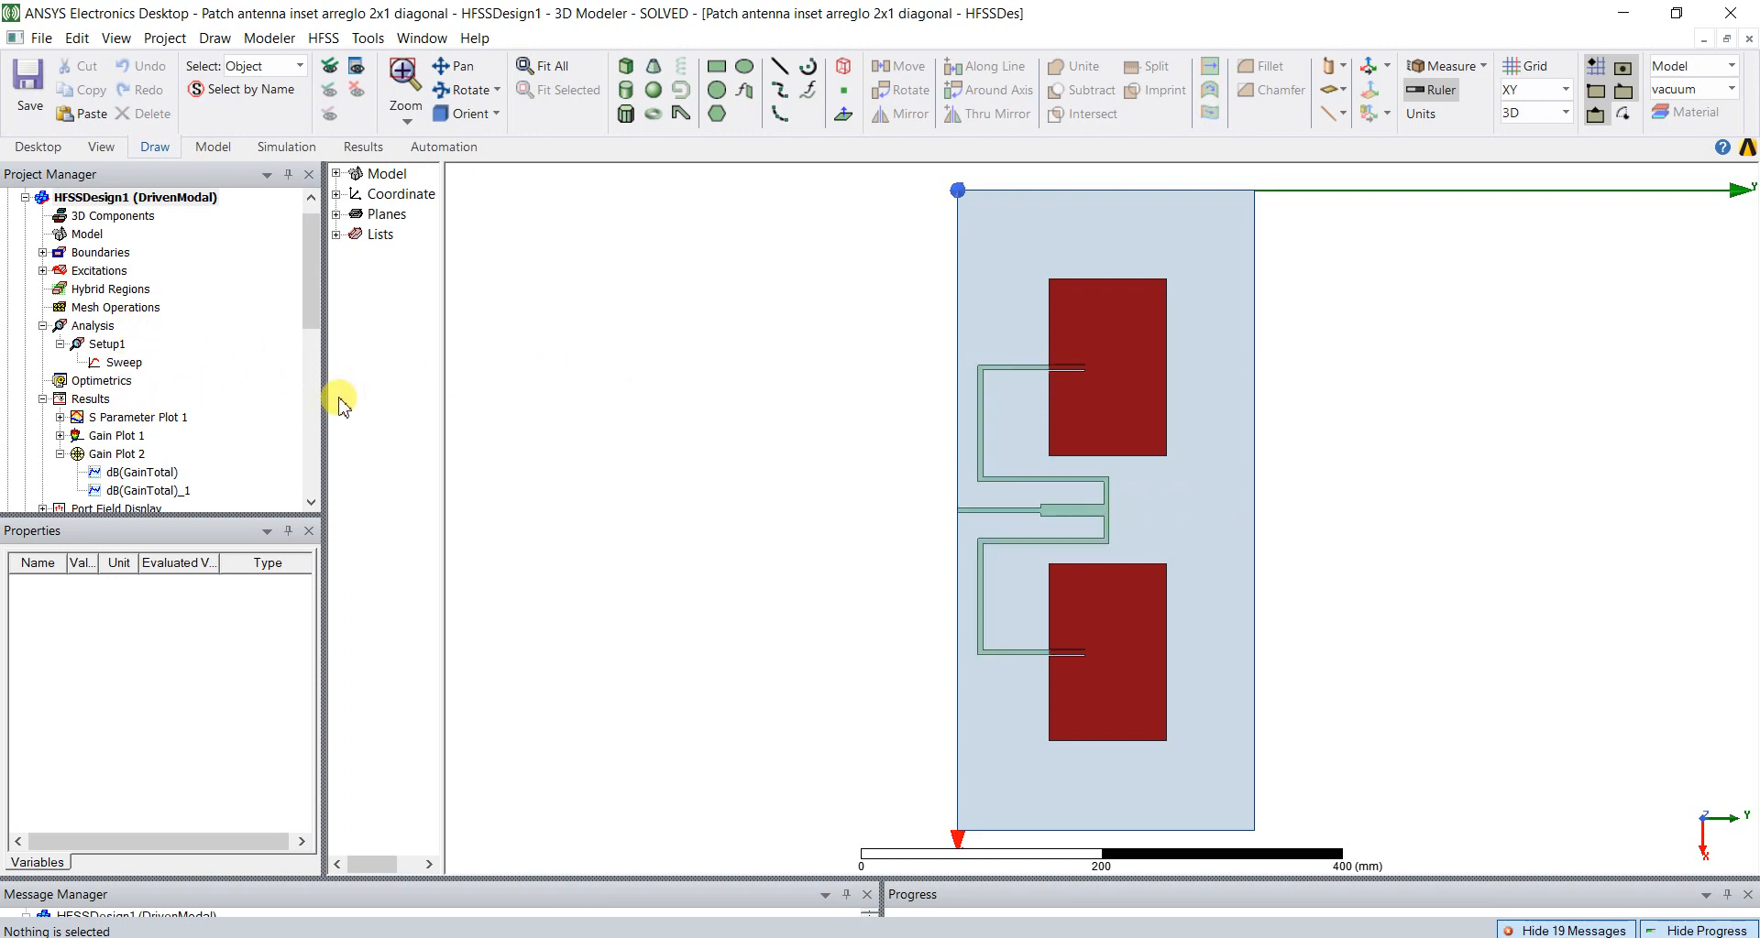
Step: Examine the 2x2 diagonal array model in isometric view and from directly above
scroll(311, 404, "down", 5)
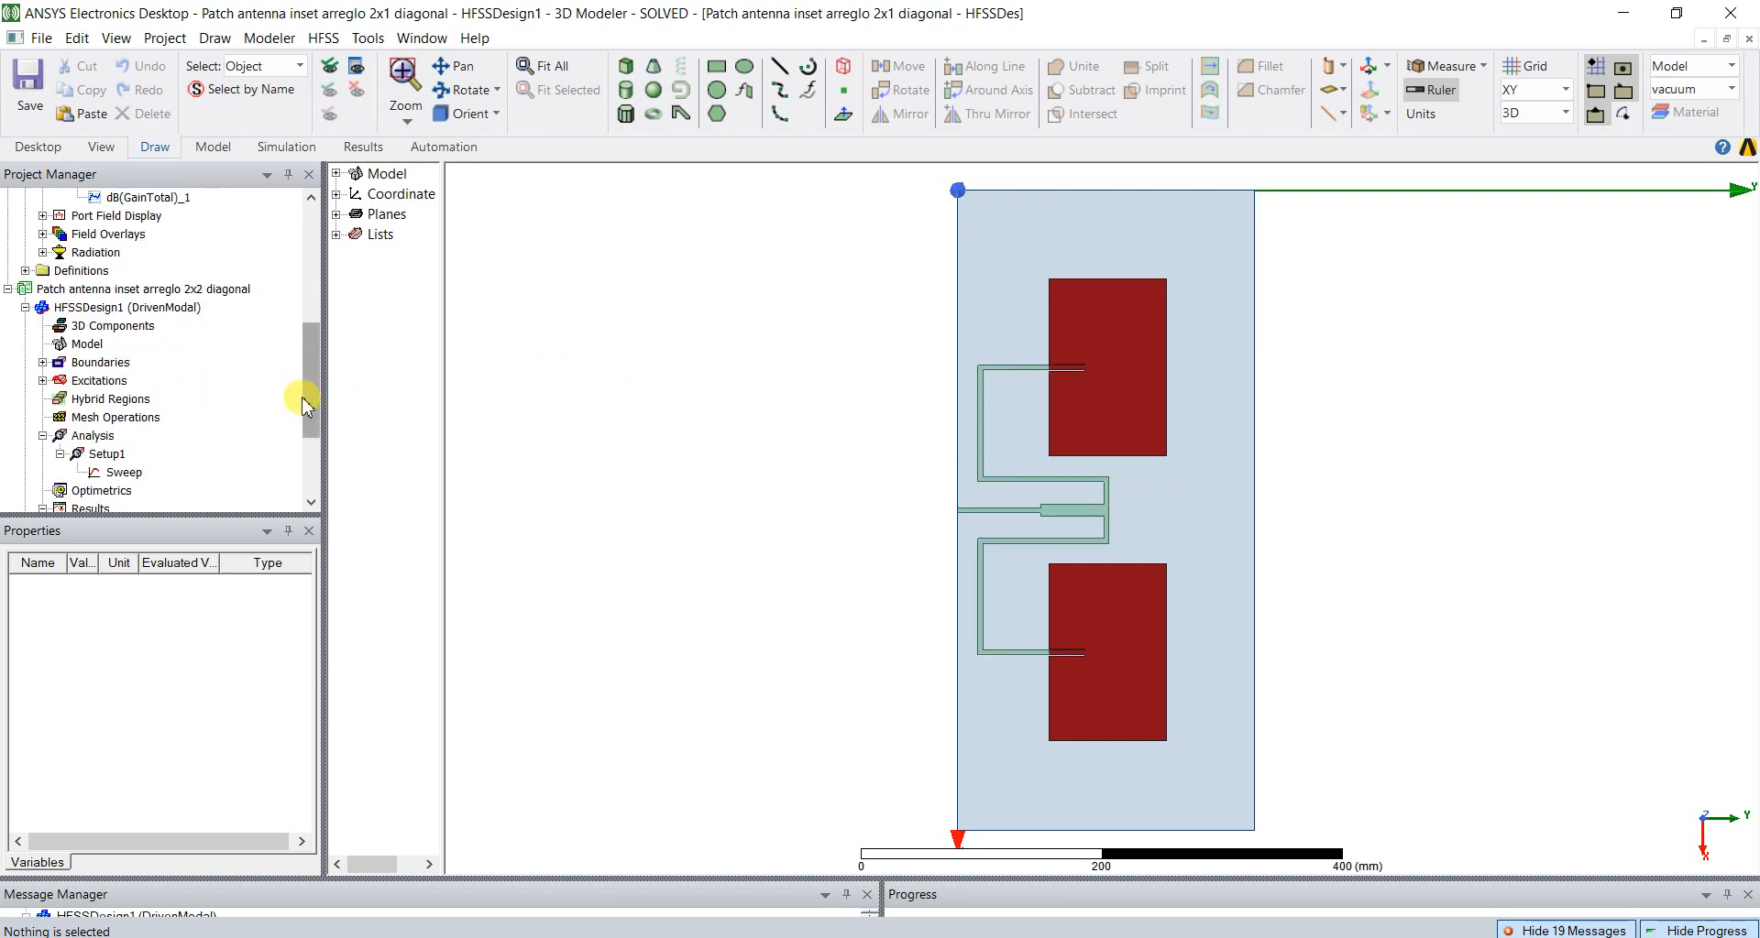
double_click(118, 310)
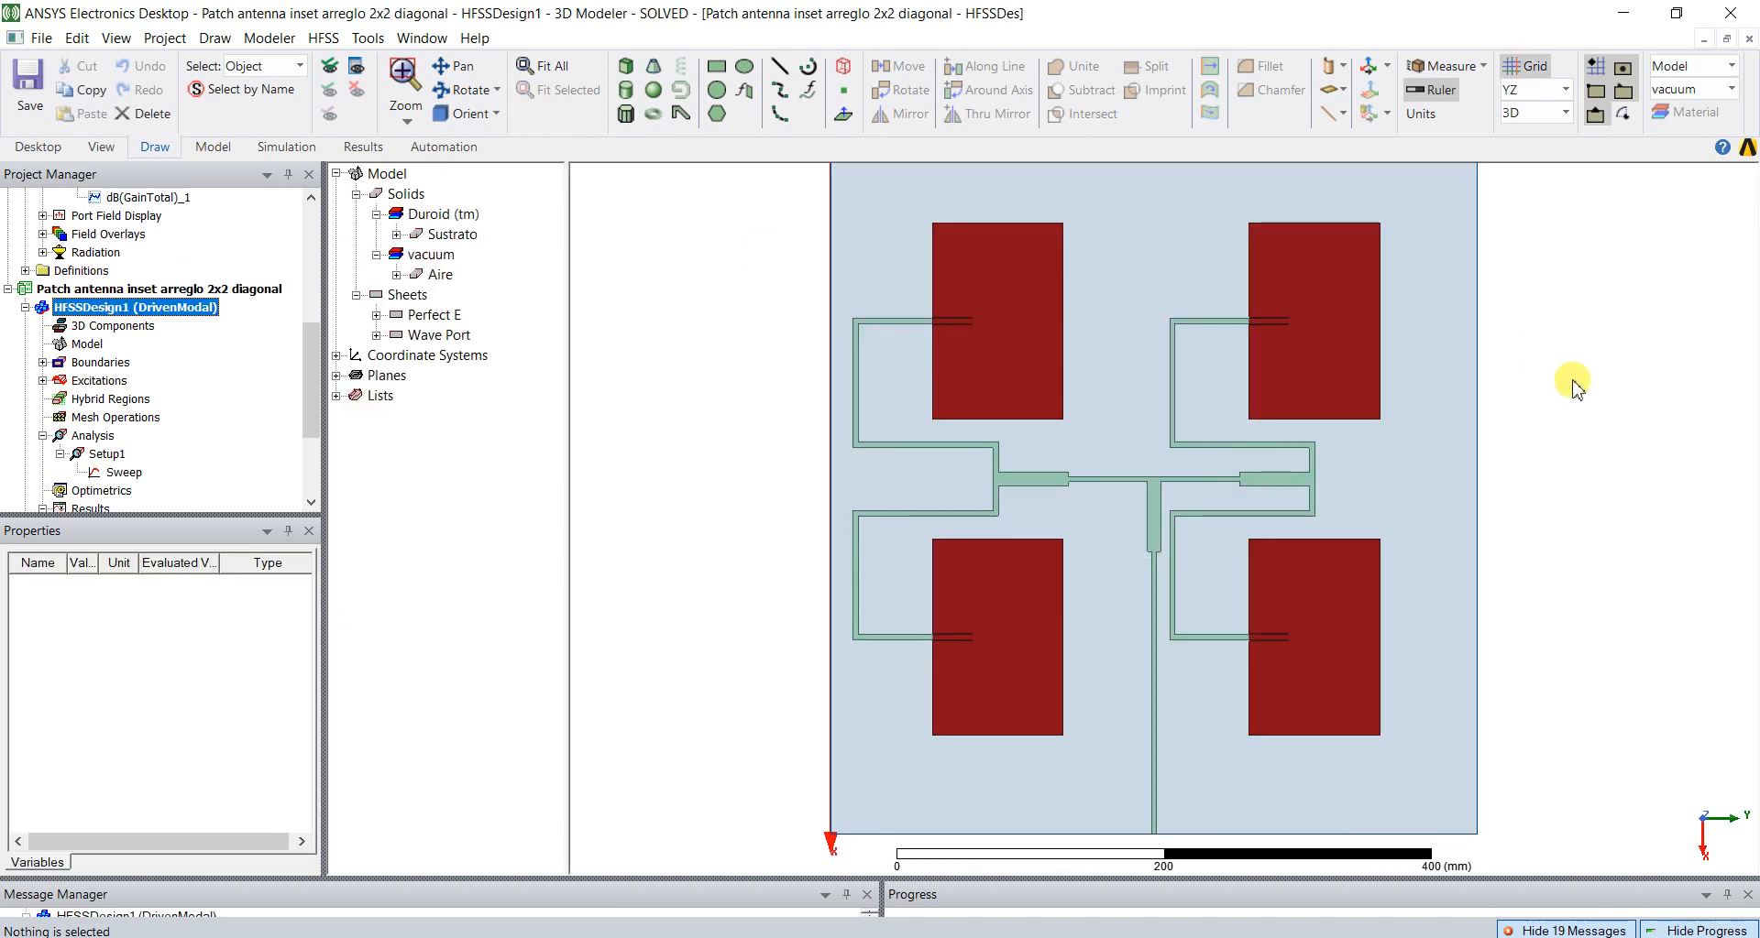
double_click(1678, 220, "alt")
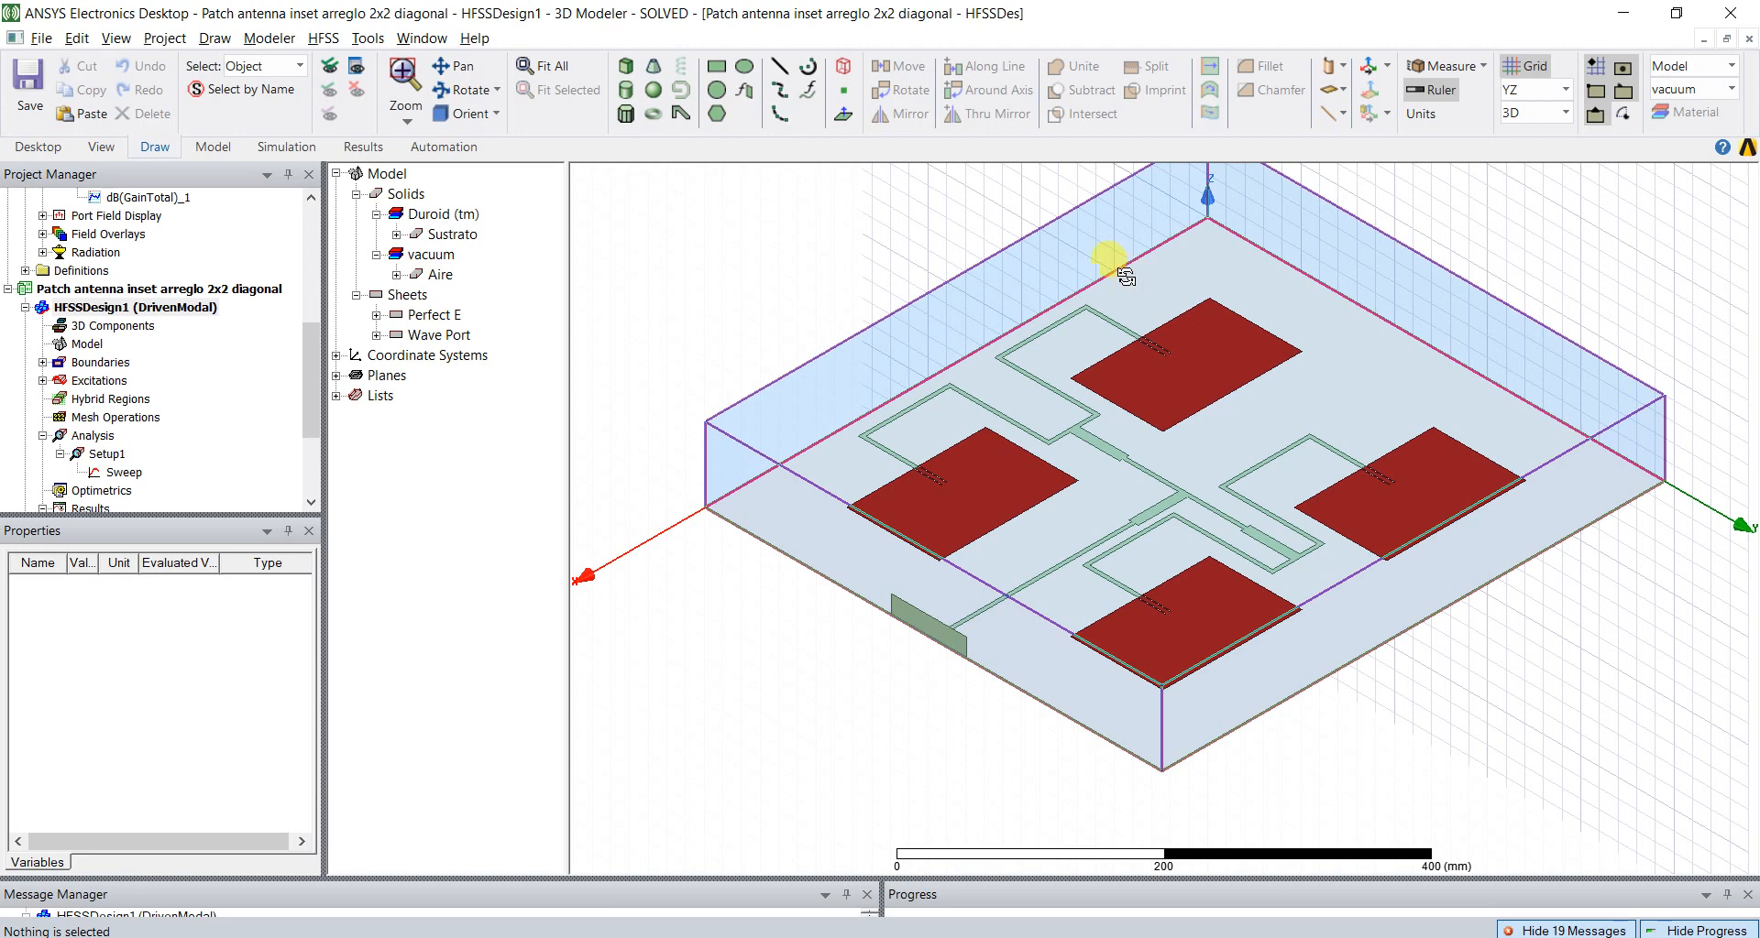
double_click(1086, 209, "alt")
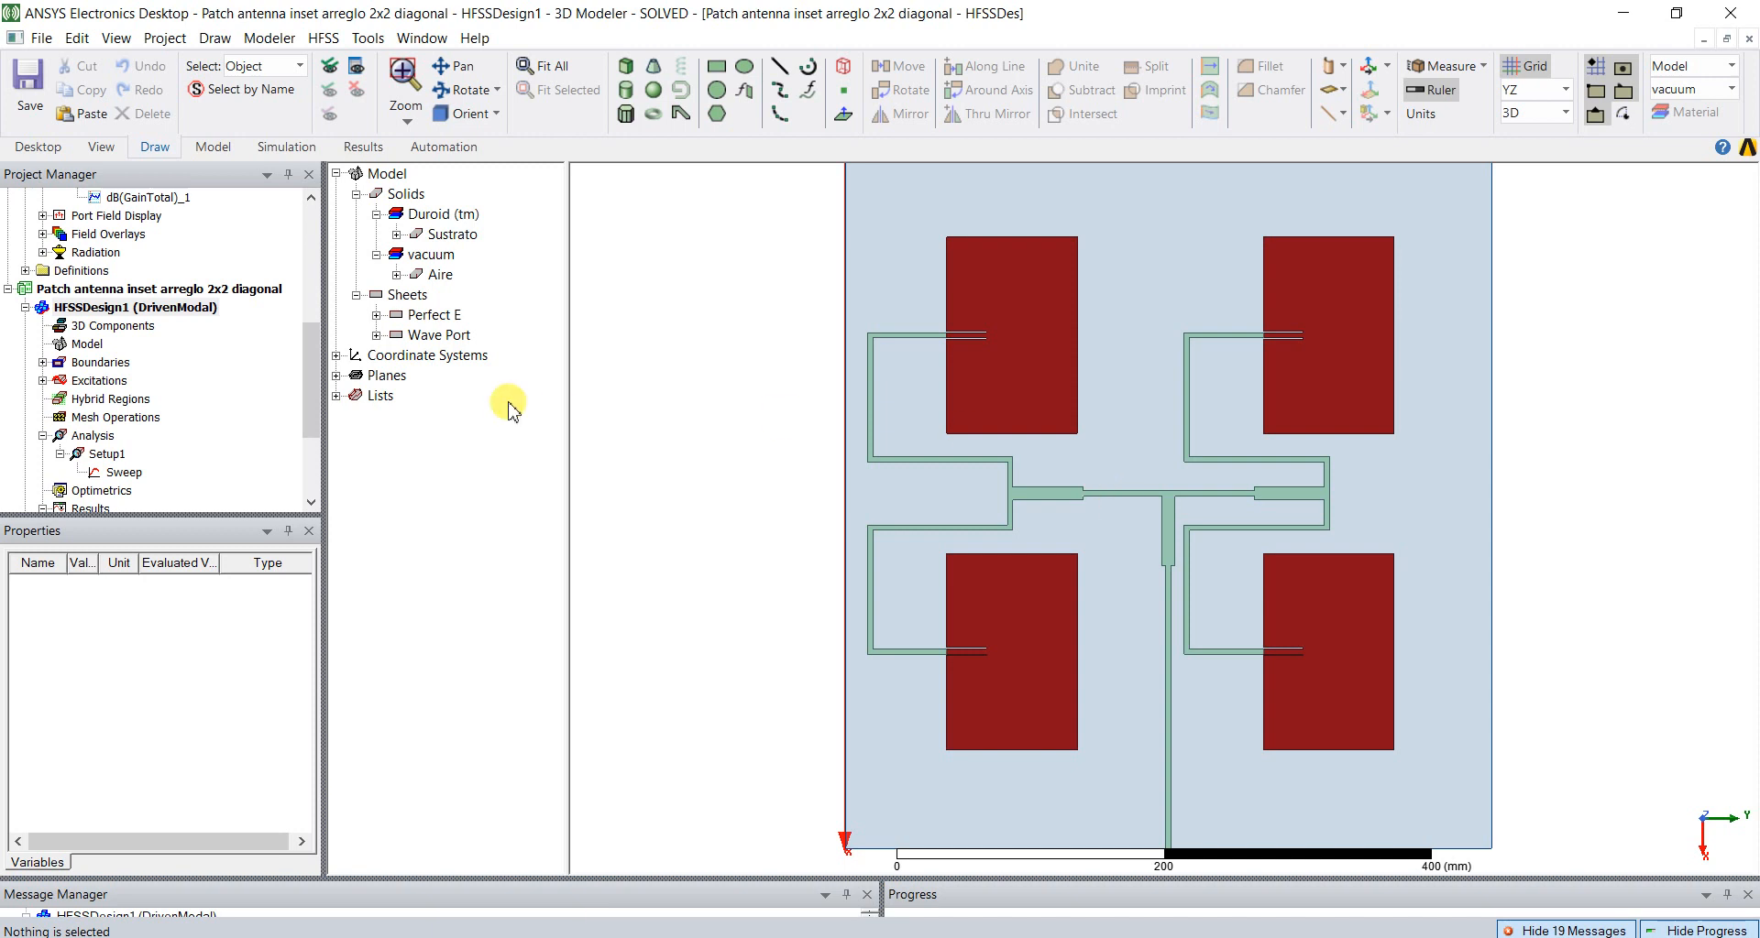
Step: Review the 2x2 diagonal array's 3D pattern in Gain Plot 1 and highlight the dB(GainTotal)_1 trace in Gain Plot 2
left_click_drag(312, 378, 320, 457)
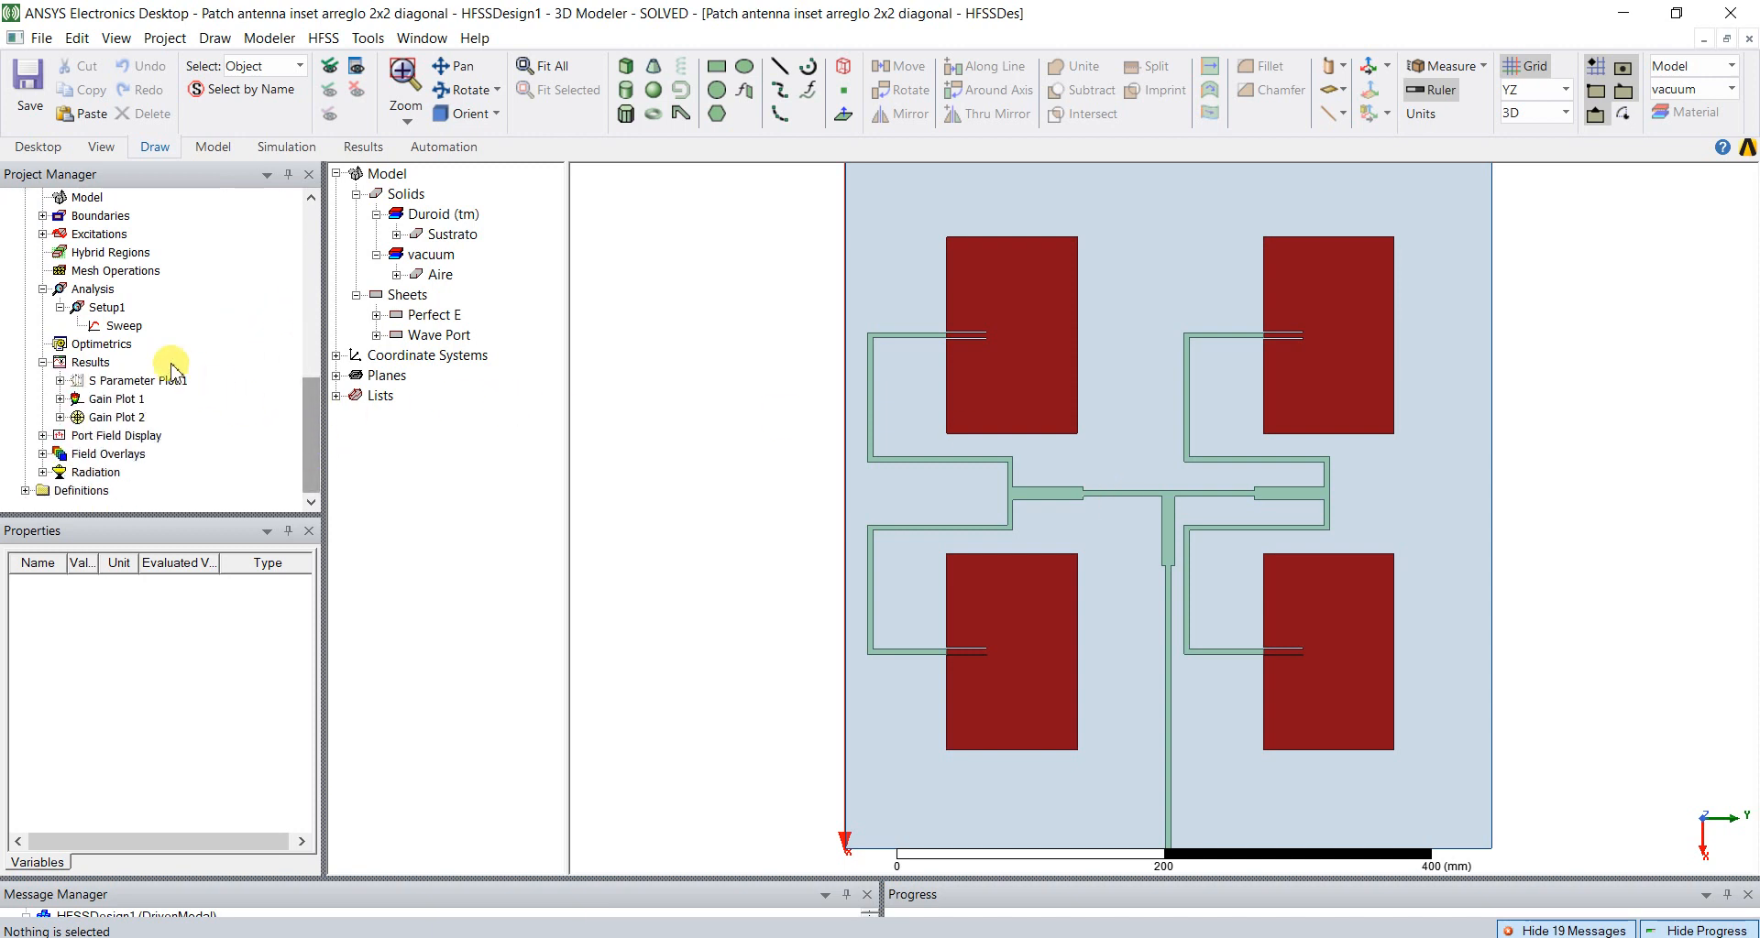
double_click(128, 400)
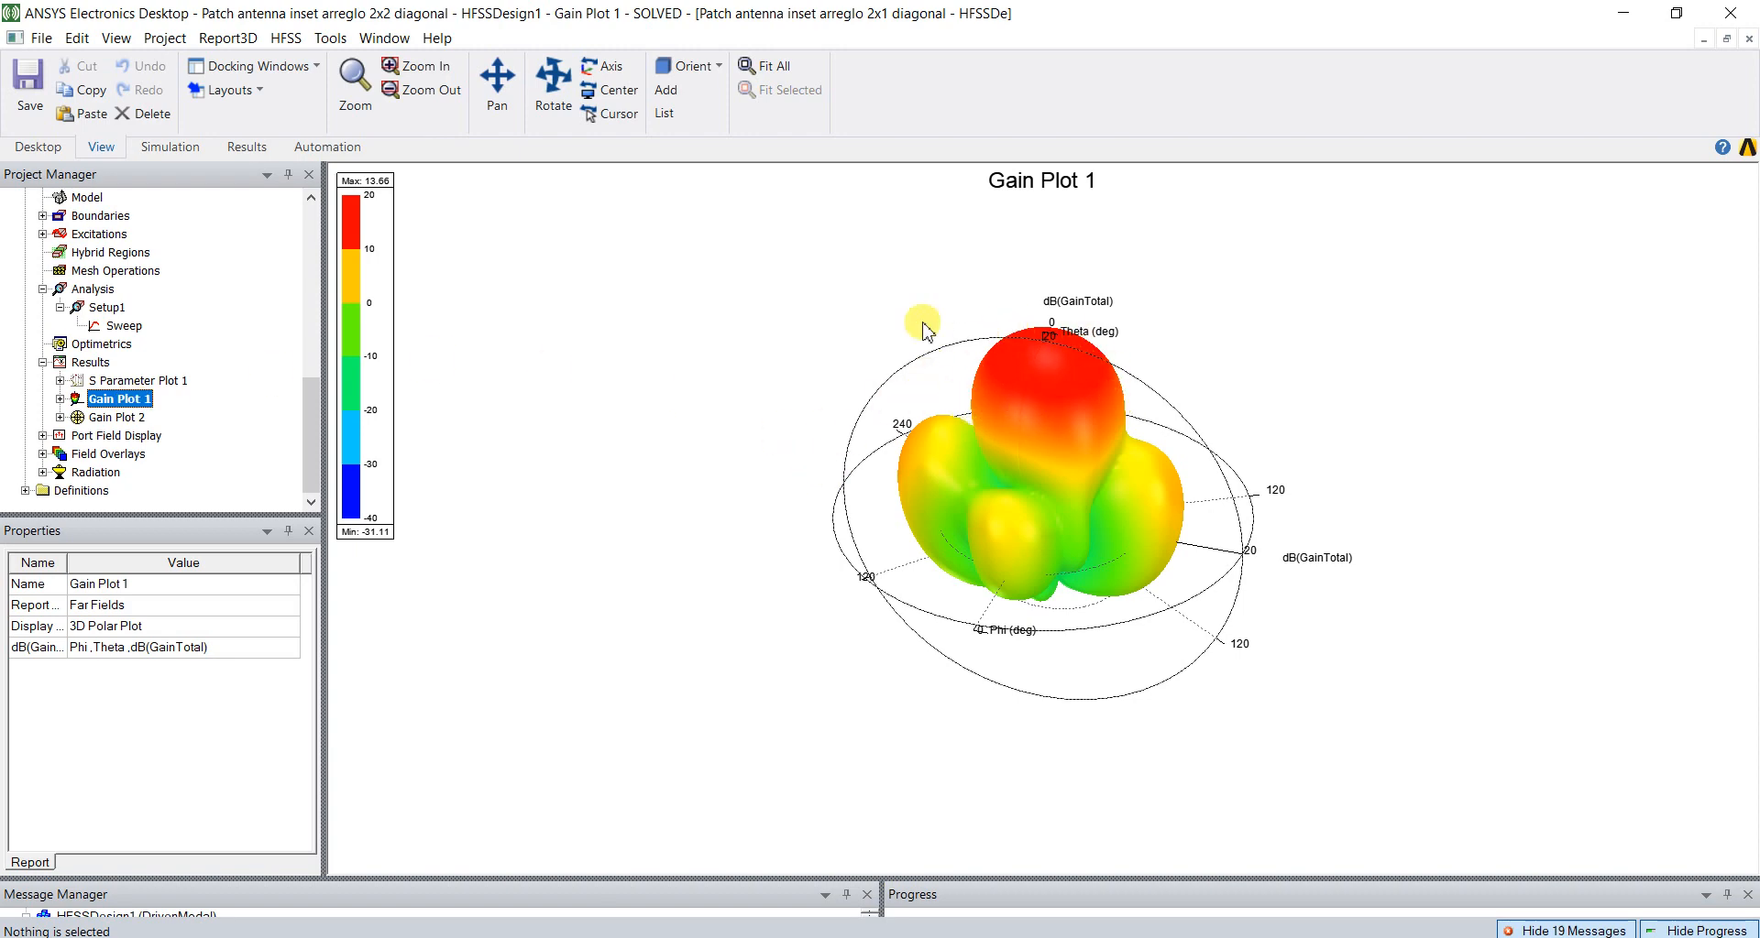
double_click(124, 417)
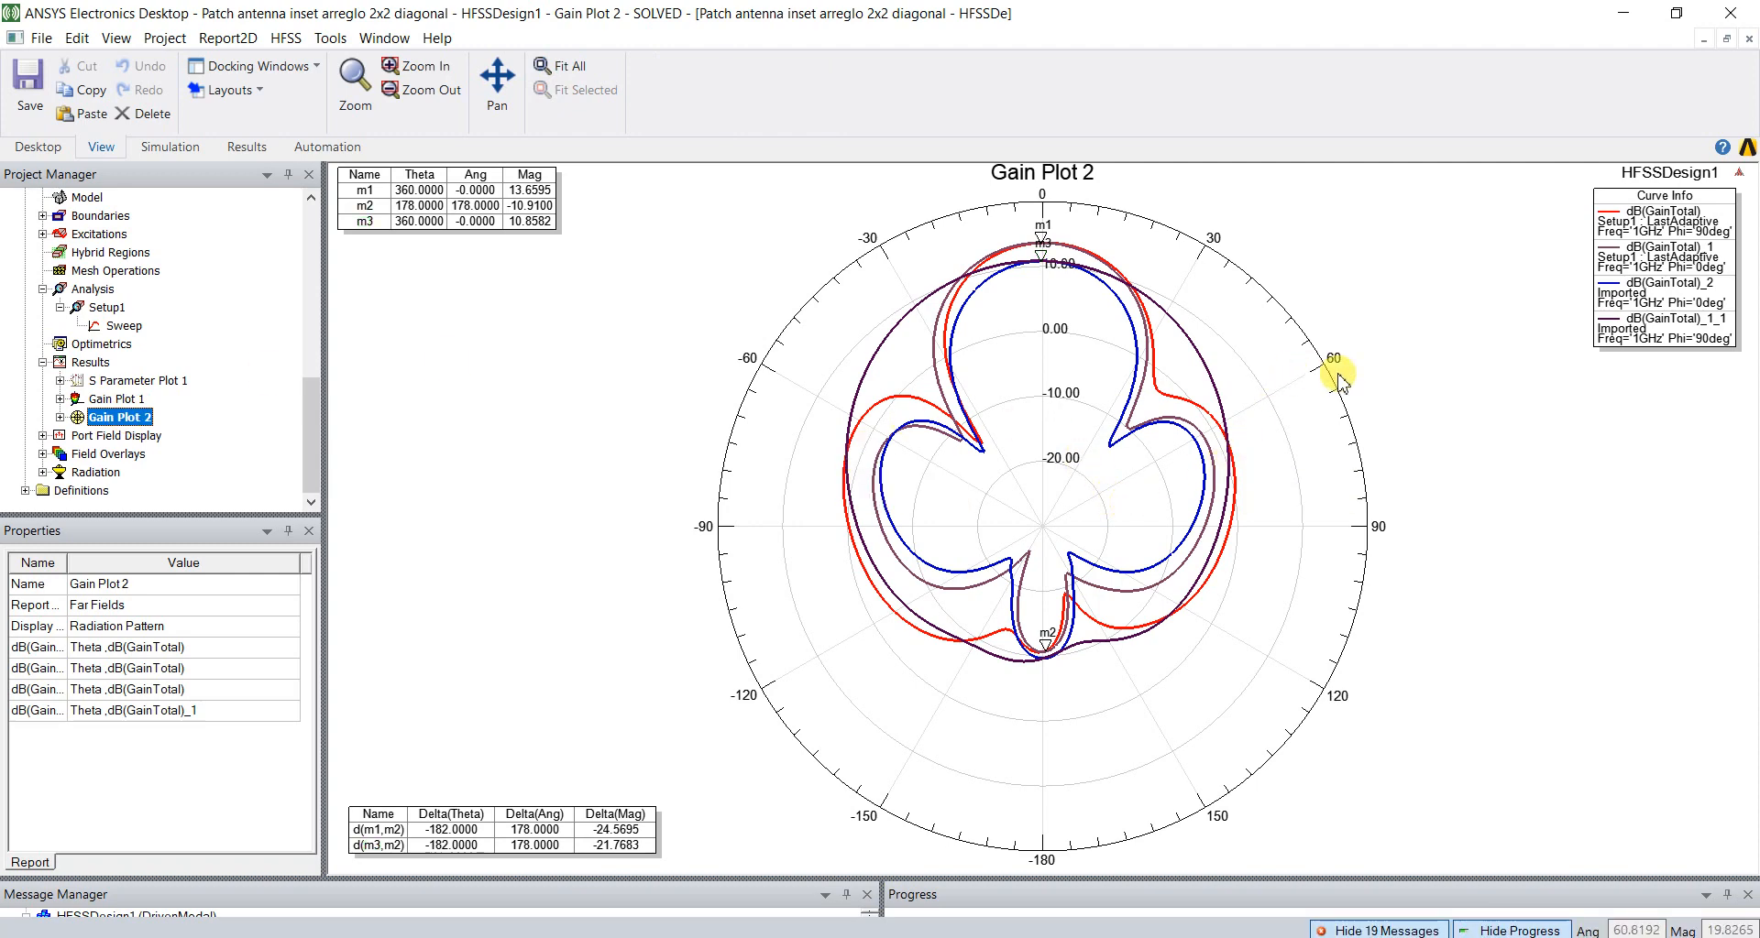
left_click(1073, 255)
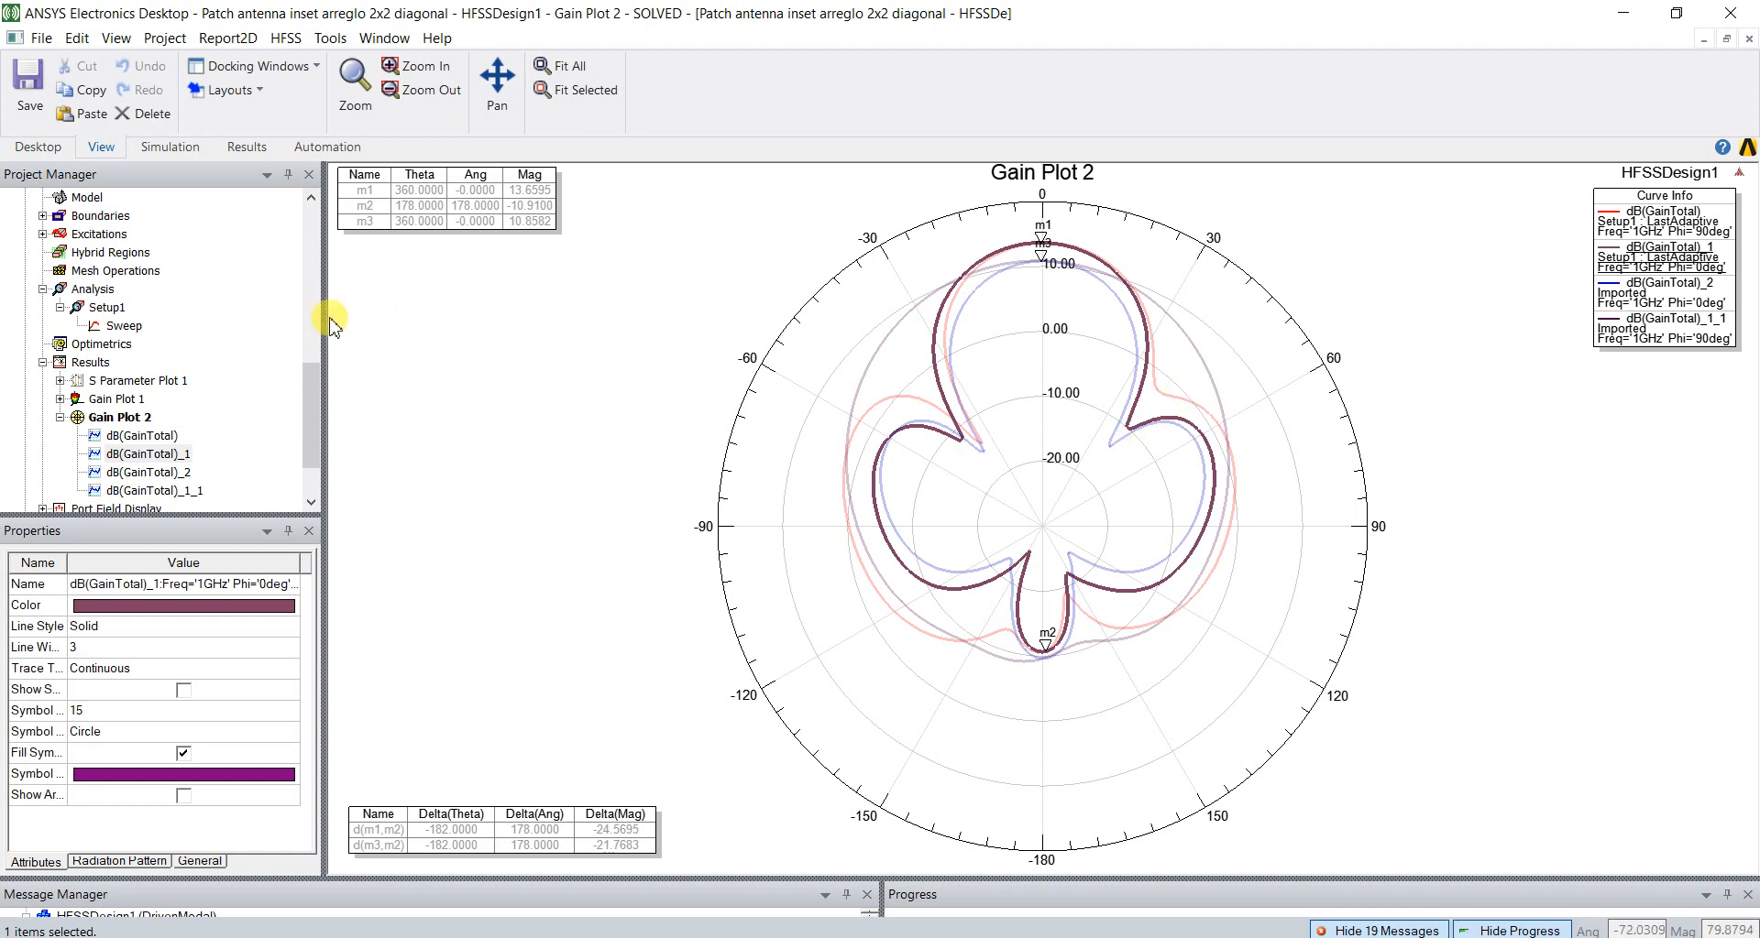
Step: Examine the 2x2 diagonal array's 3D gain pattern in Gain Plot 1 from a straight side view
left_click(118, 399)
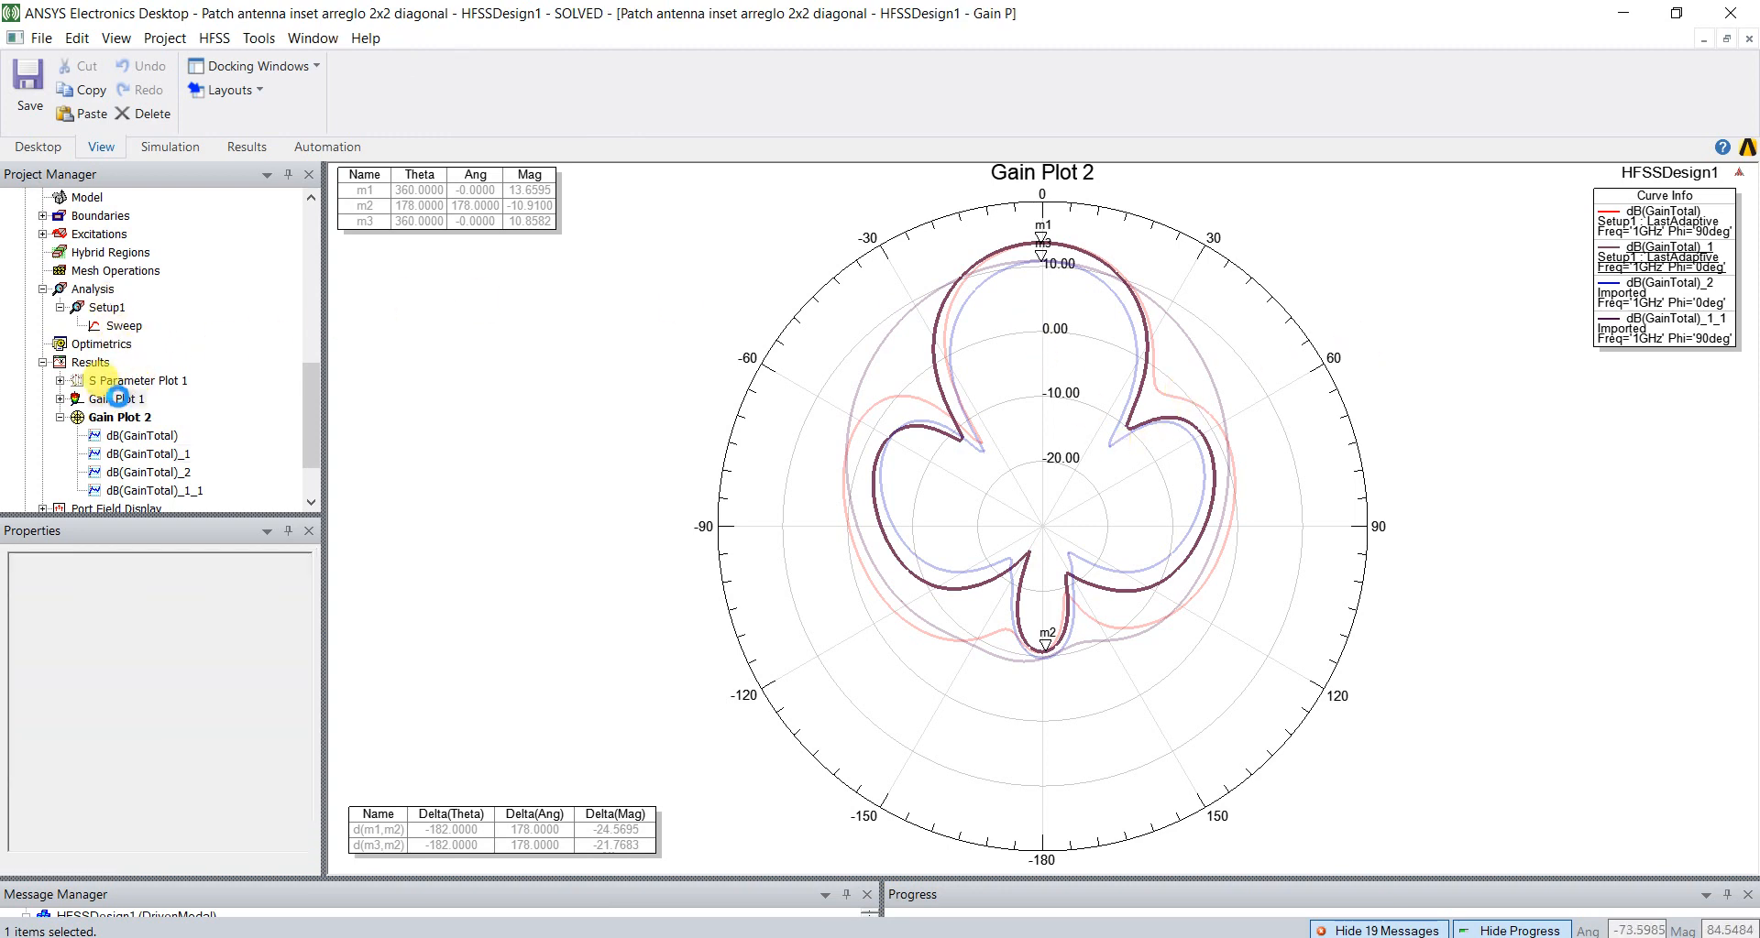
double_click(118, 399)
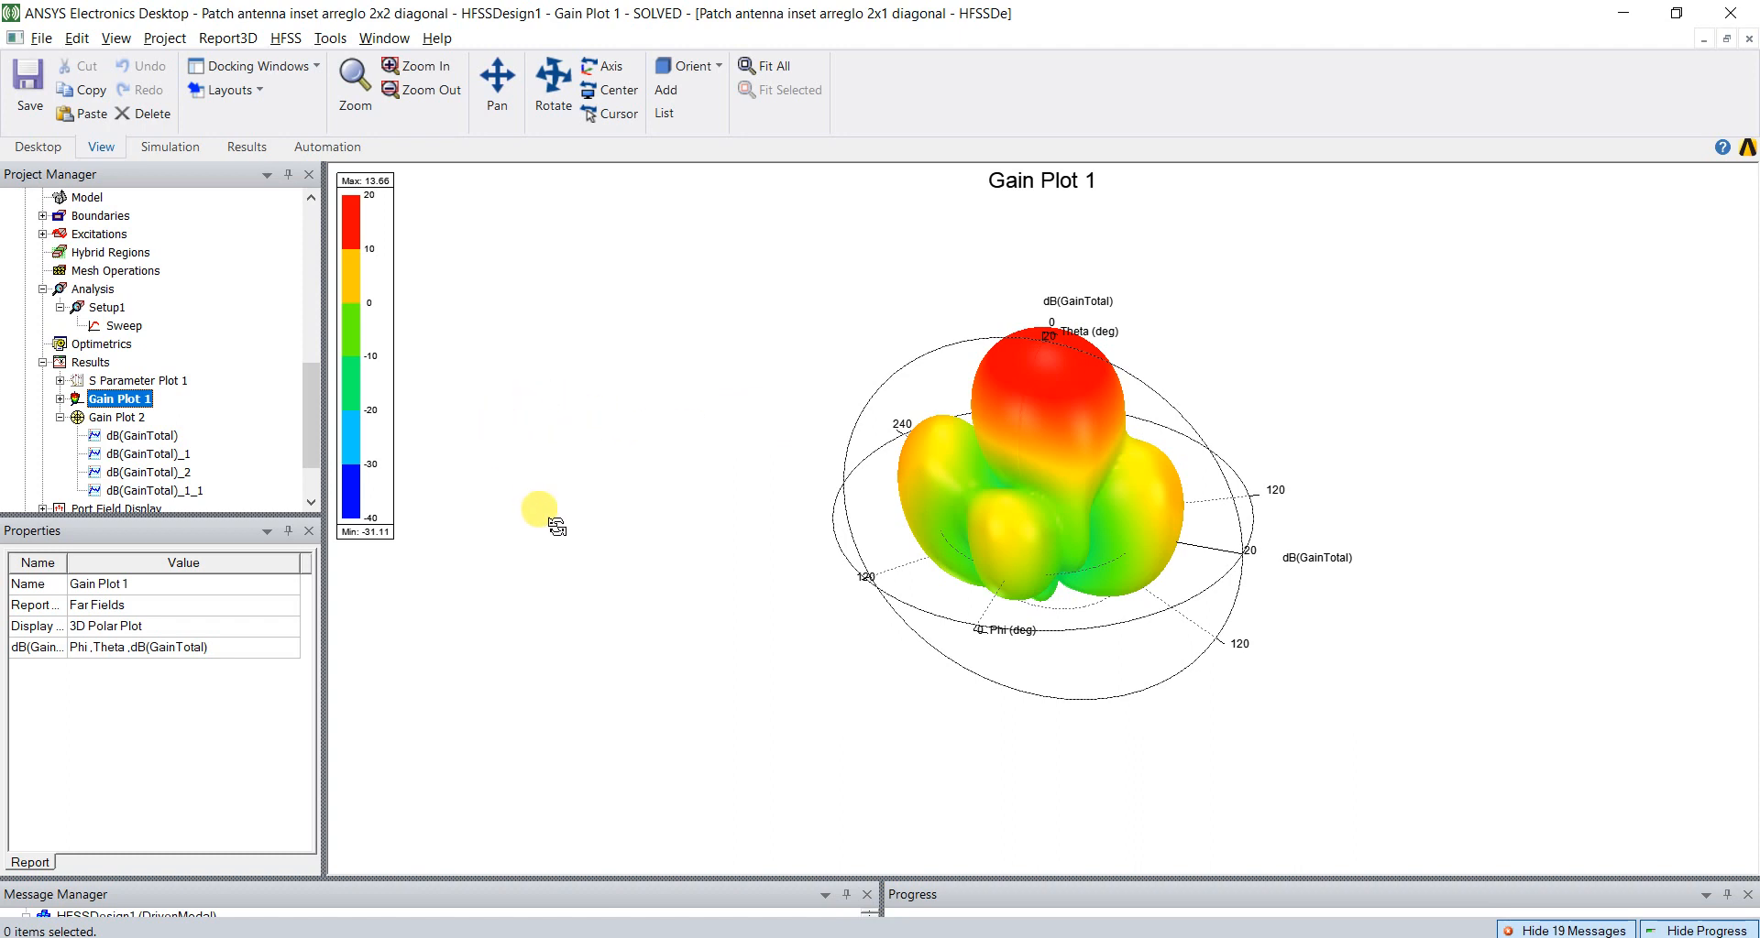
double_click(539, 510, "alt")
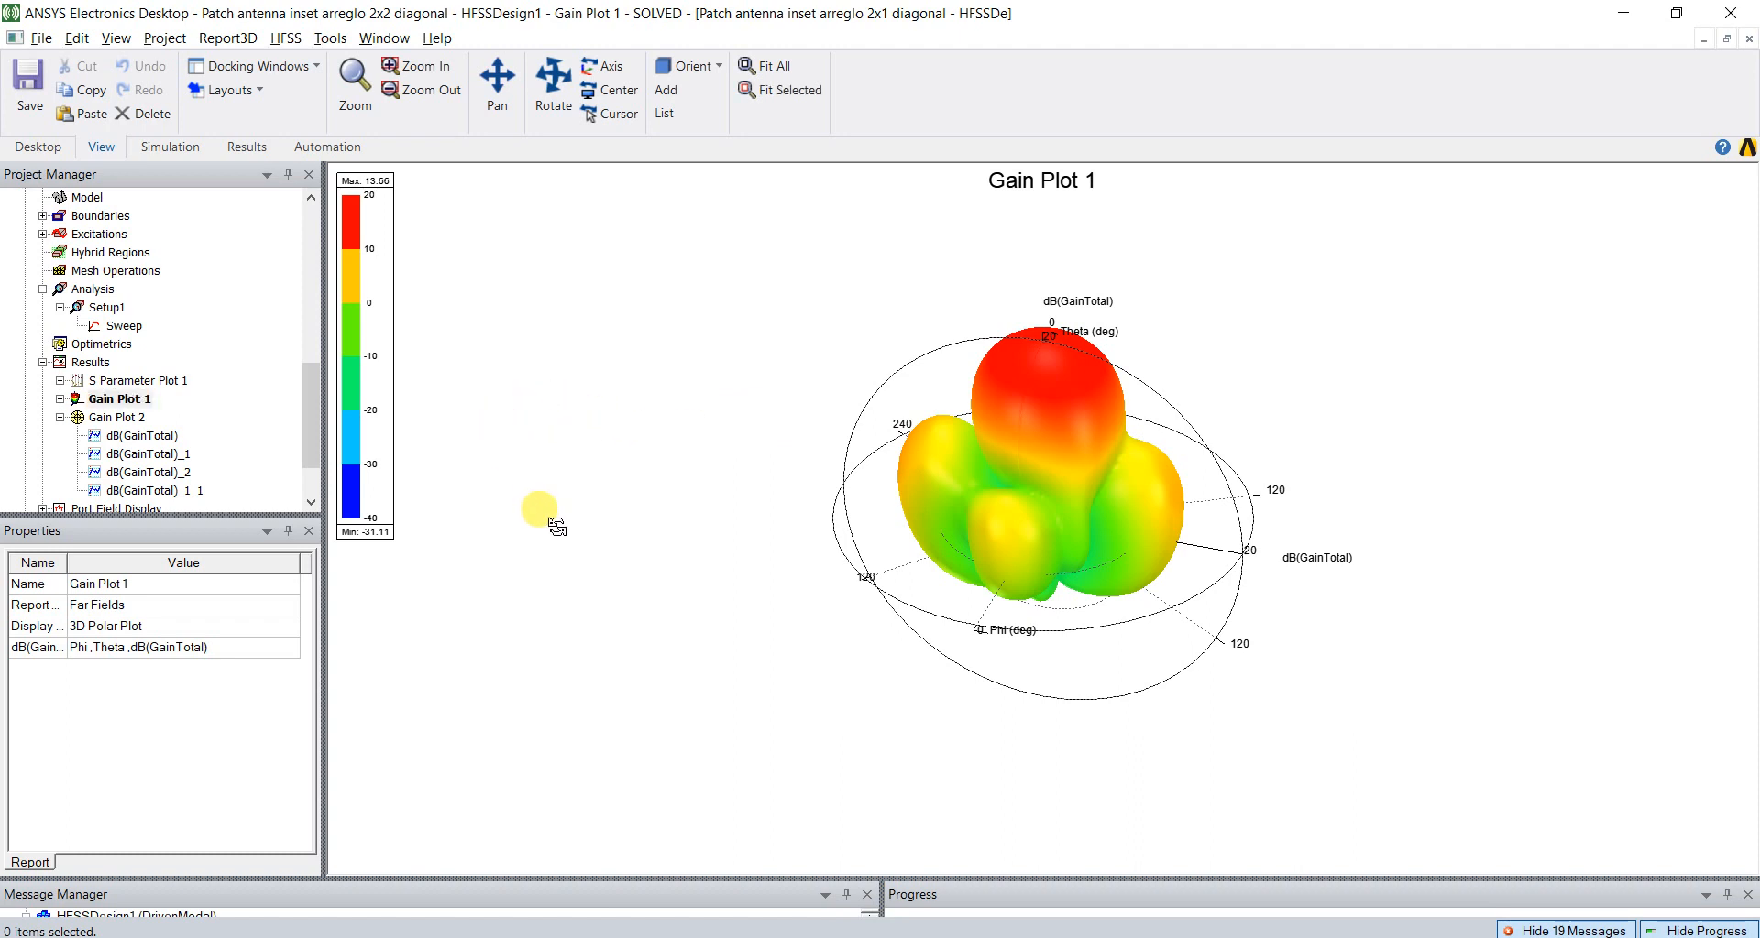
double_click(984, 491, "alt")
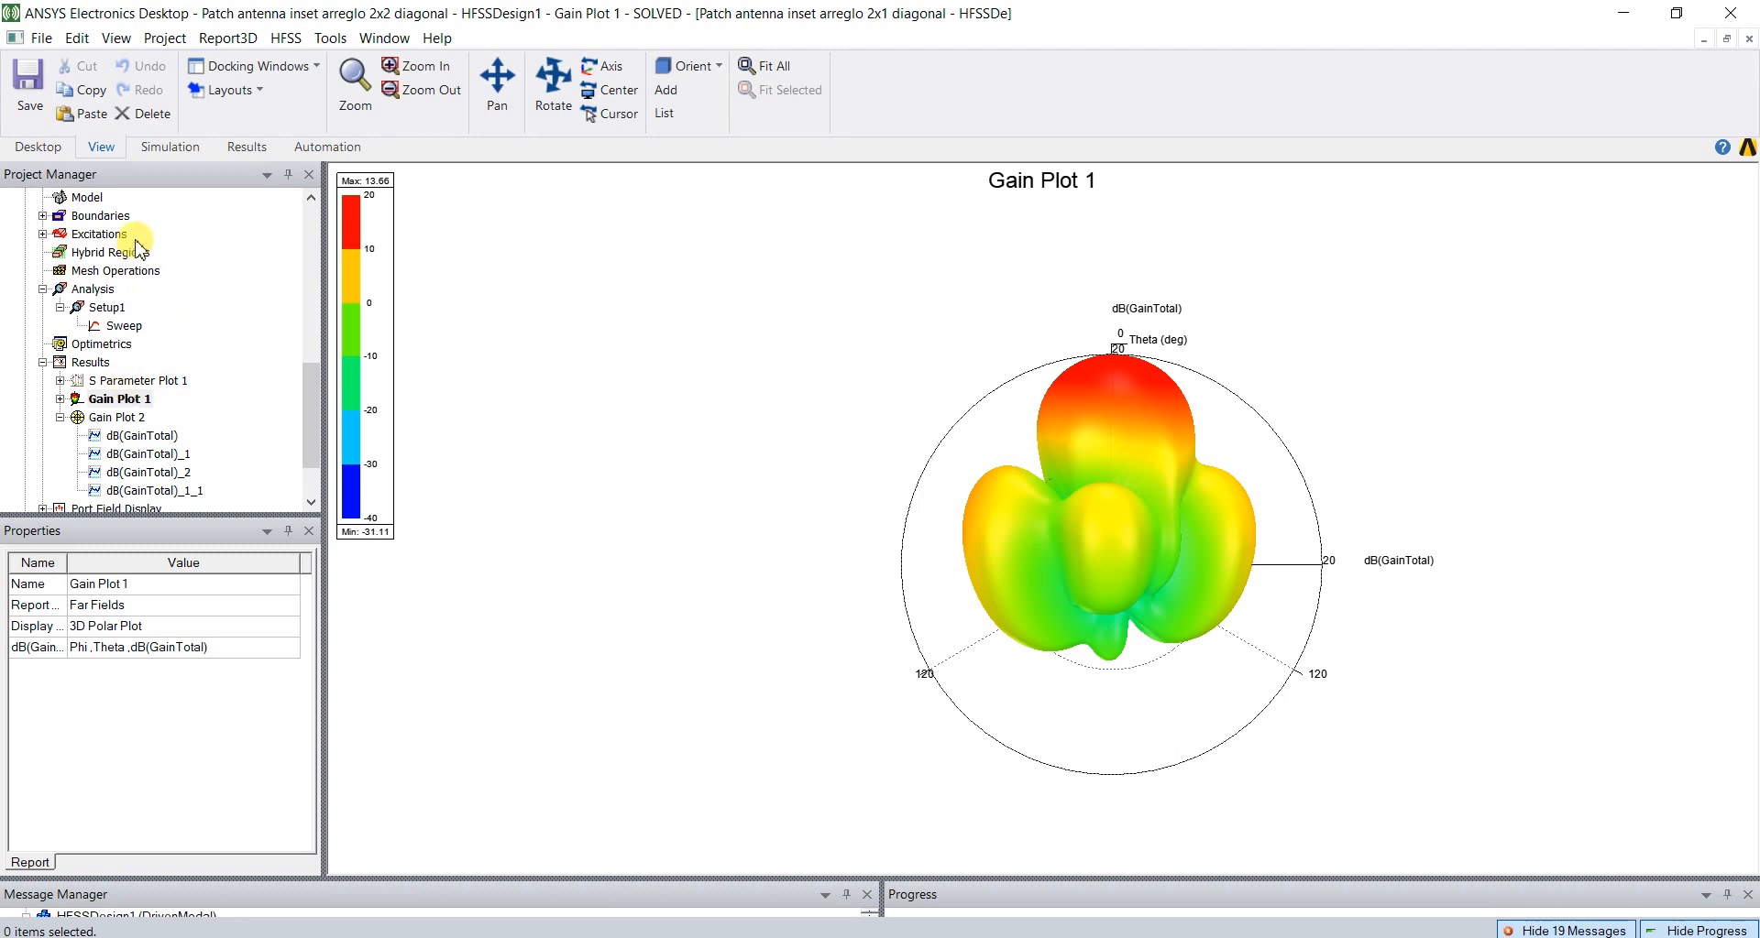
Step: Revisit the 2x2 diagonal array's 3D model and reopen its Gain Plot 2 radiation pattern
scroll(319, 211, "up", 5)
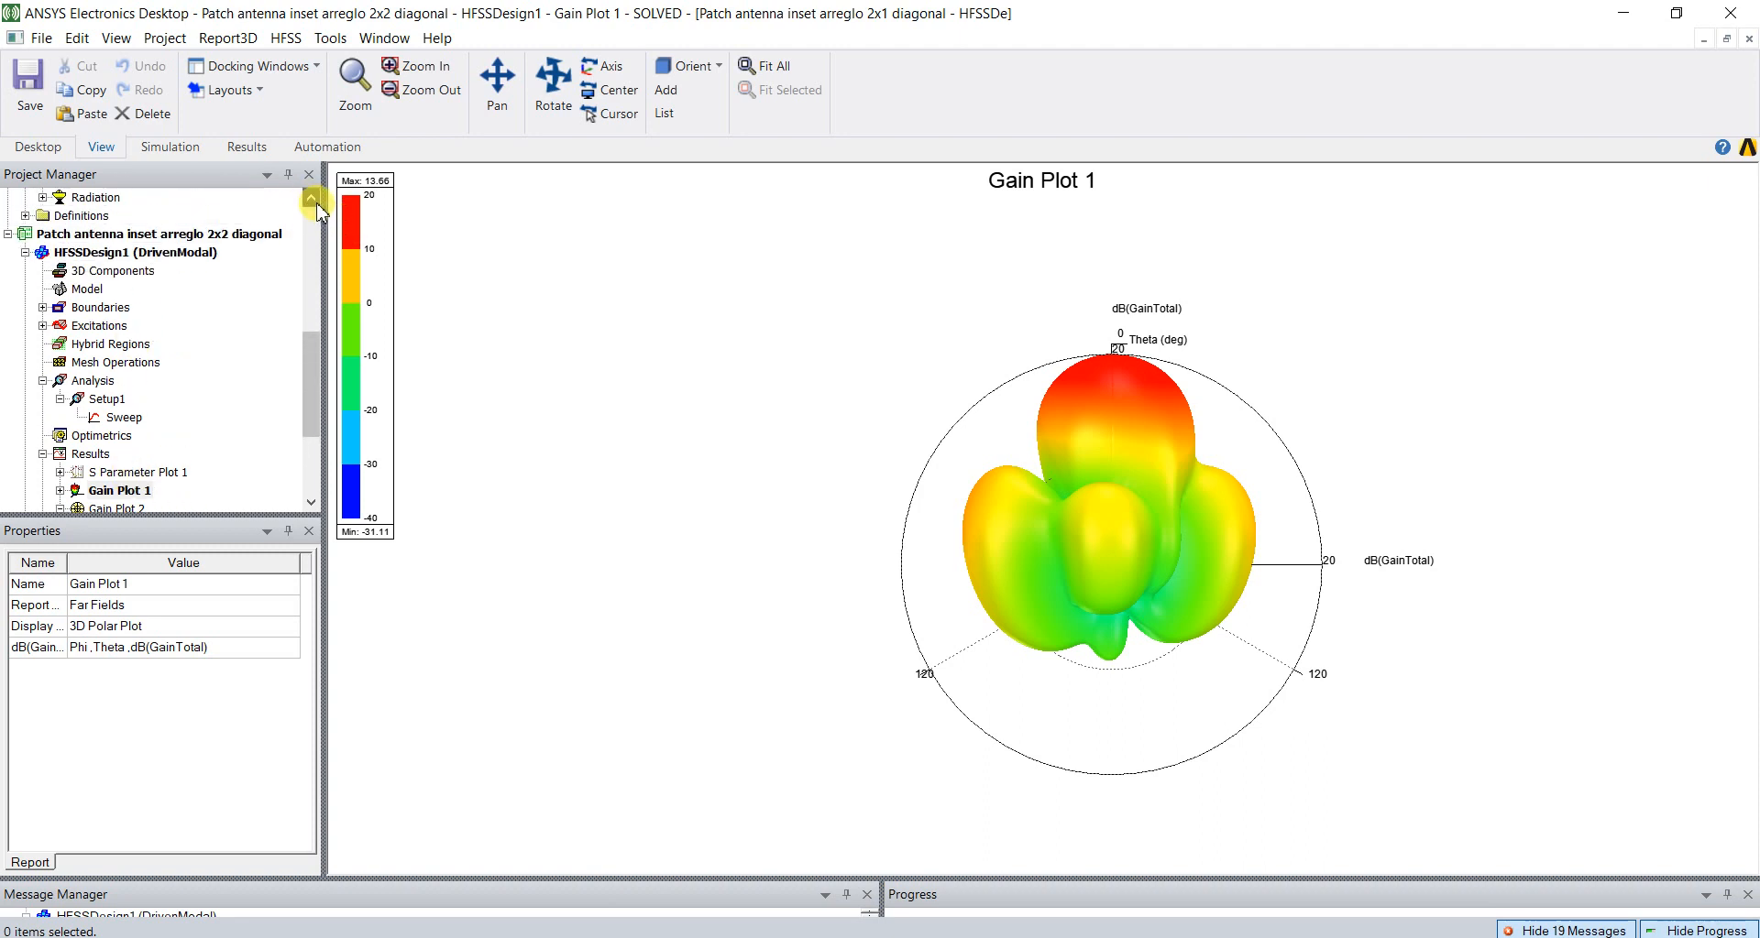
double_click(195, 253)
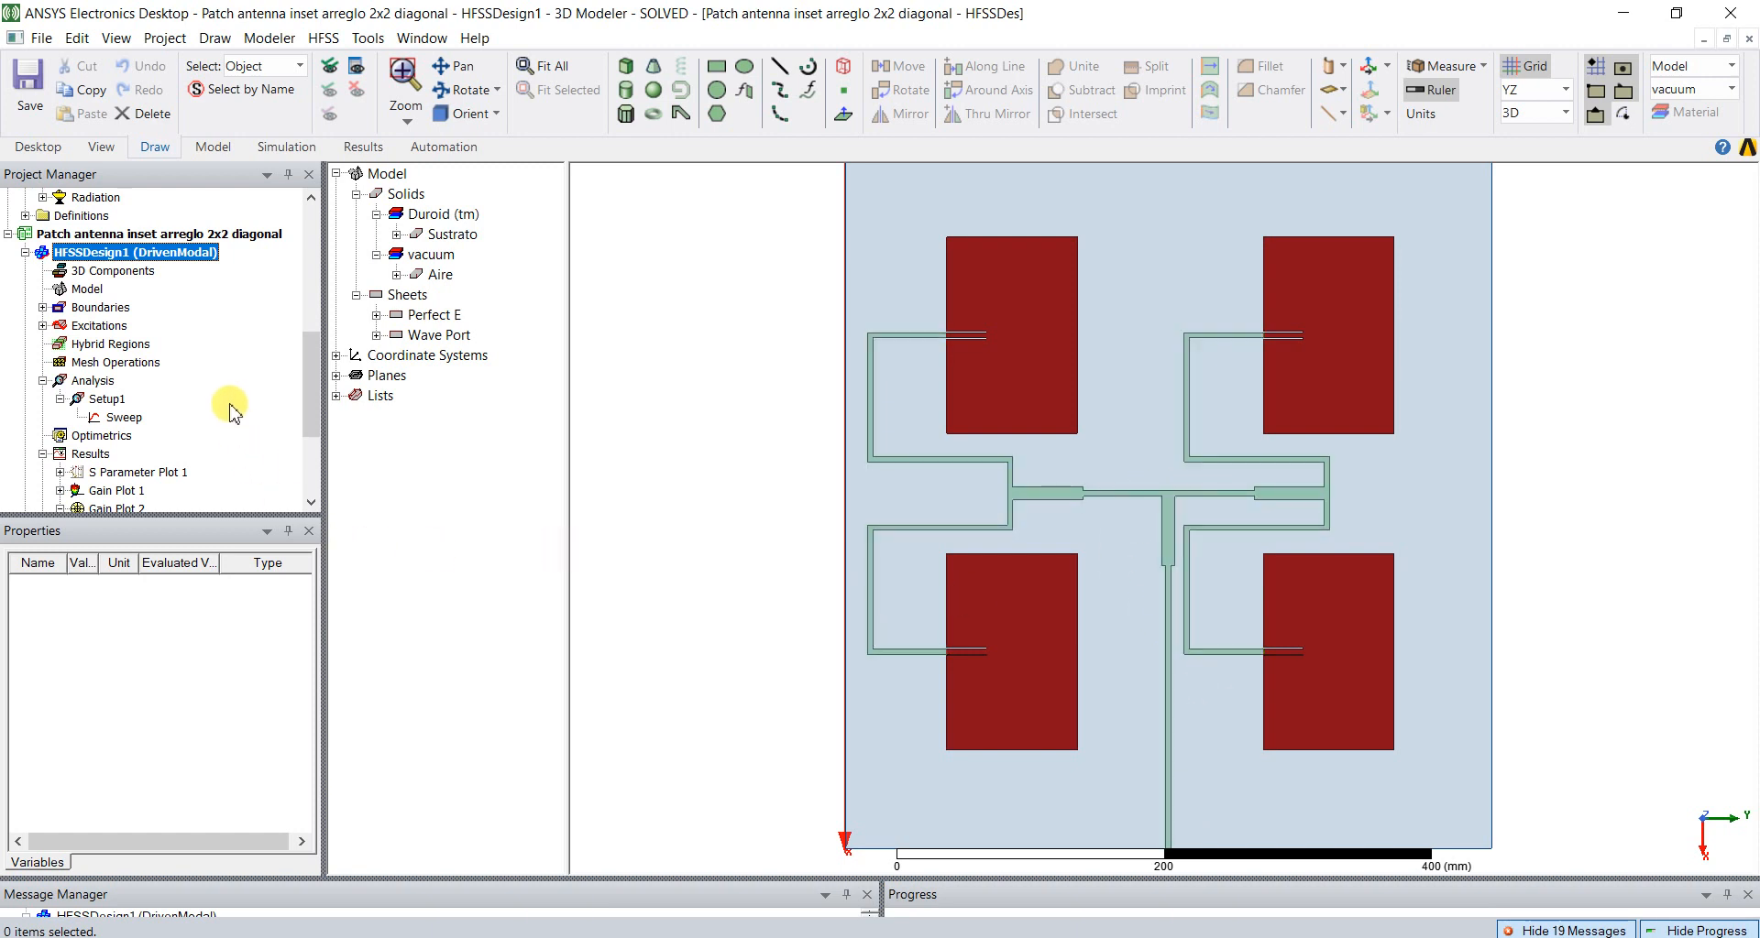
left_click(311, 502)
left_click(311, 501)
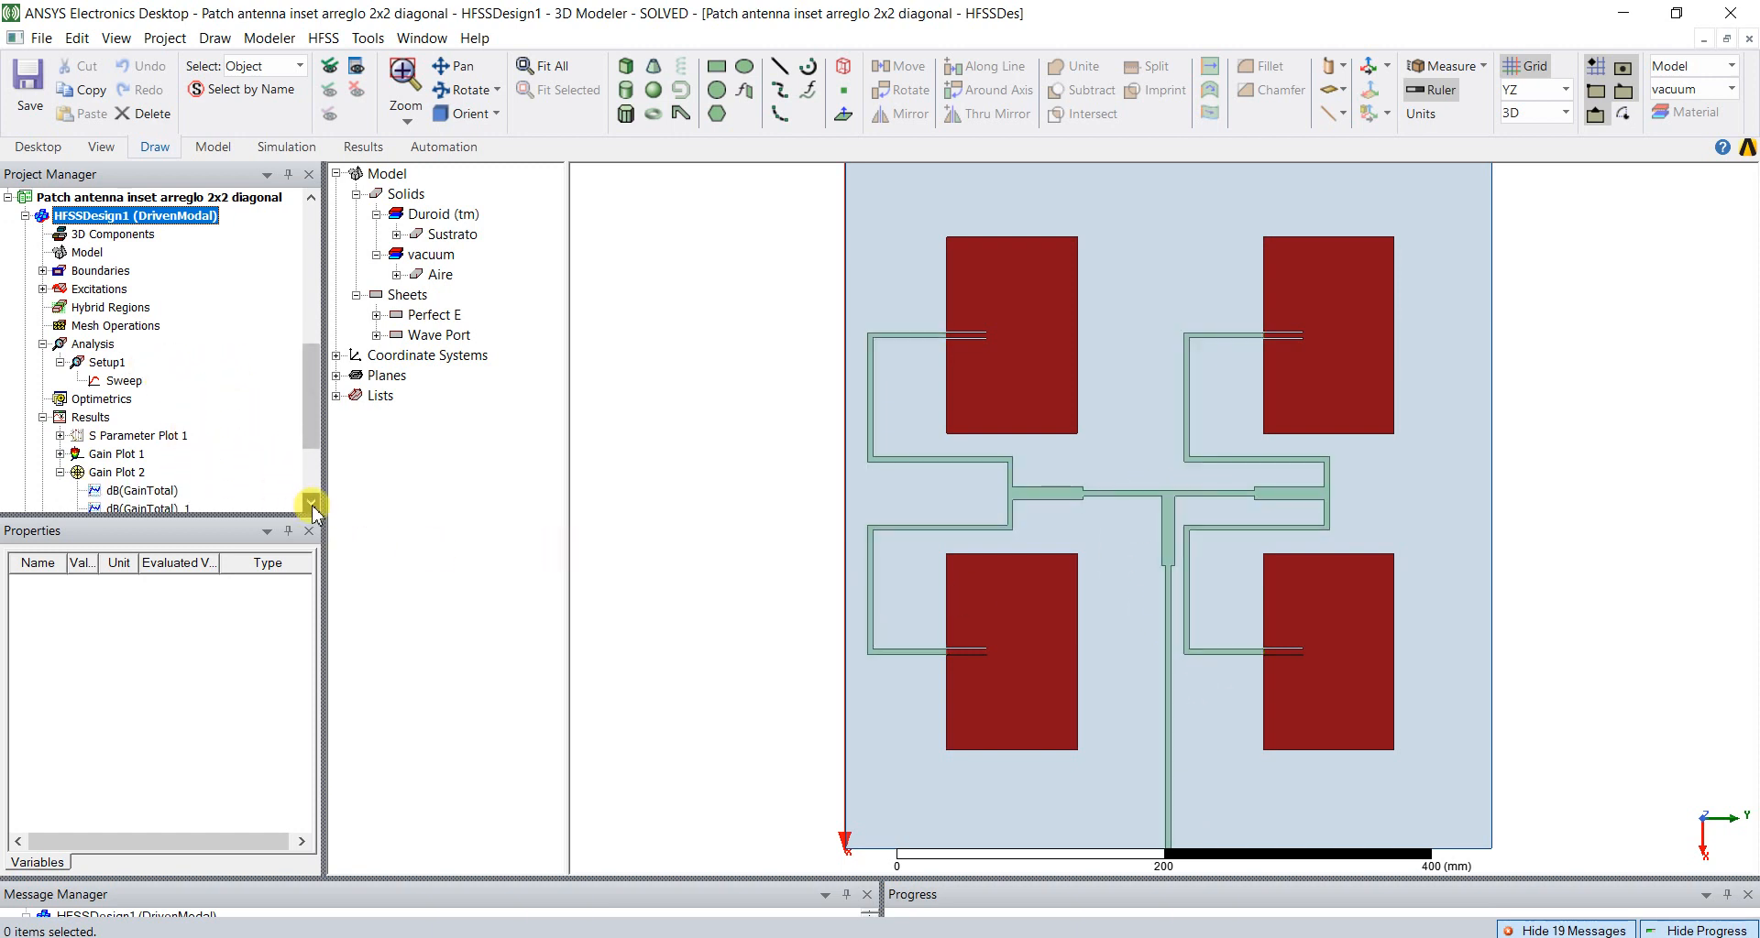
left_click(312, 502)
double_click(116, 454)
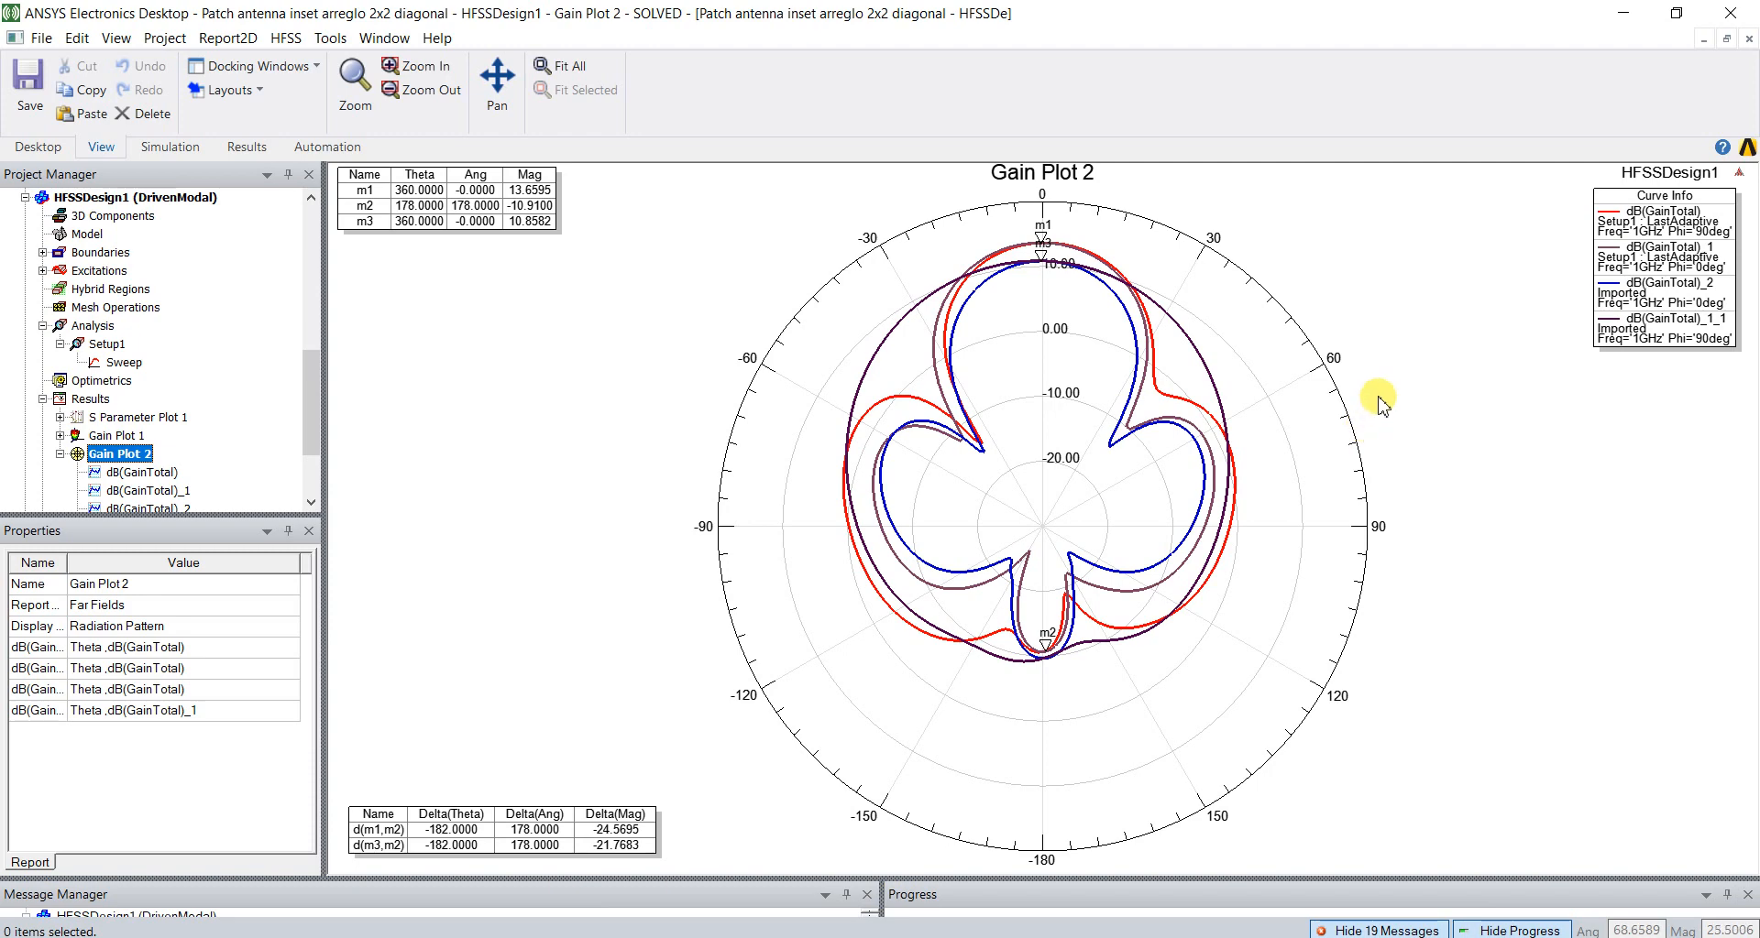
Step: Compare the simulated and imported gain curves in Gain Plot 2 by highlighting the dB(GainTotal), dB(GainTotal)_2 and dB(GainTotal)_1 traces individually
left_click(1171, 397)
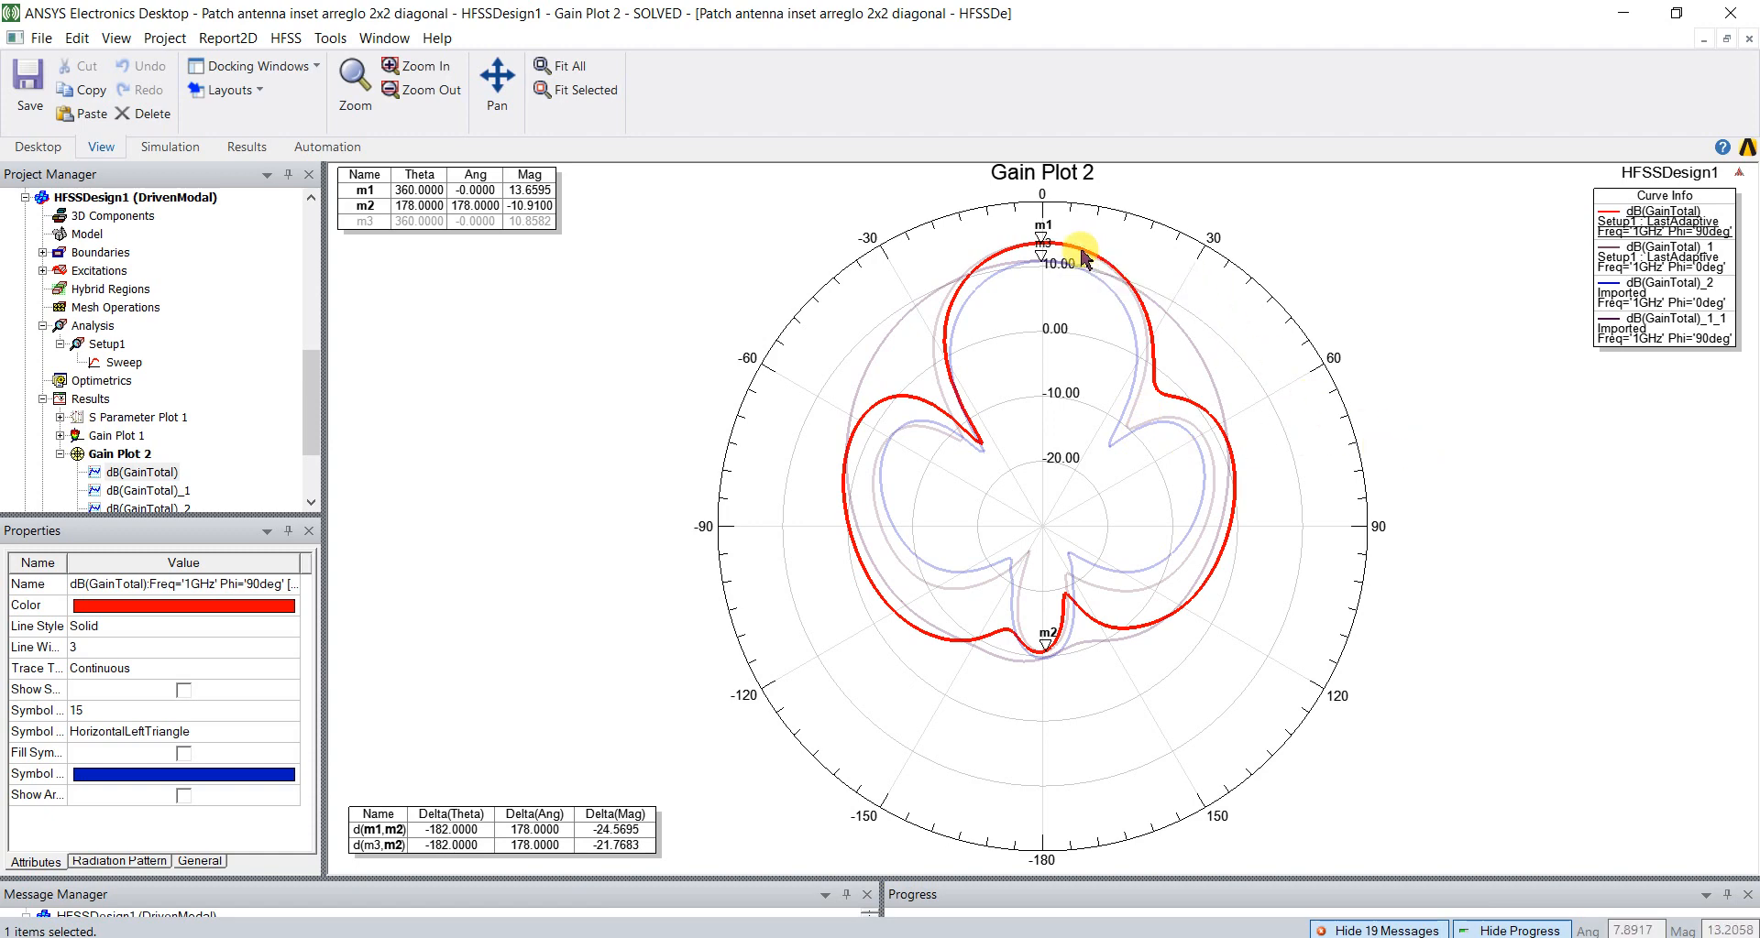
left_click(730, 299)
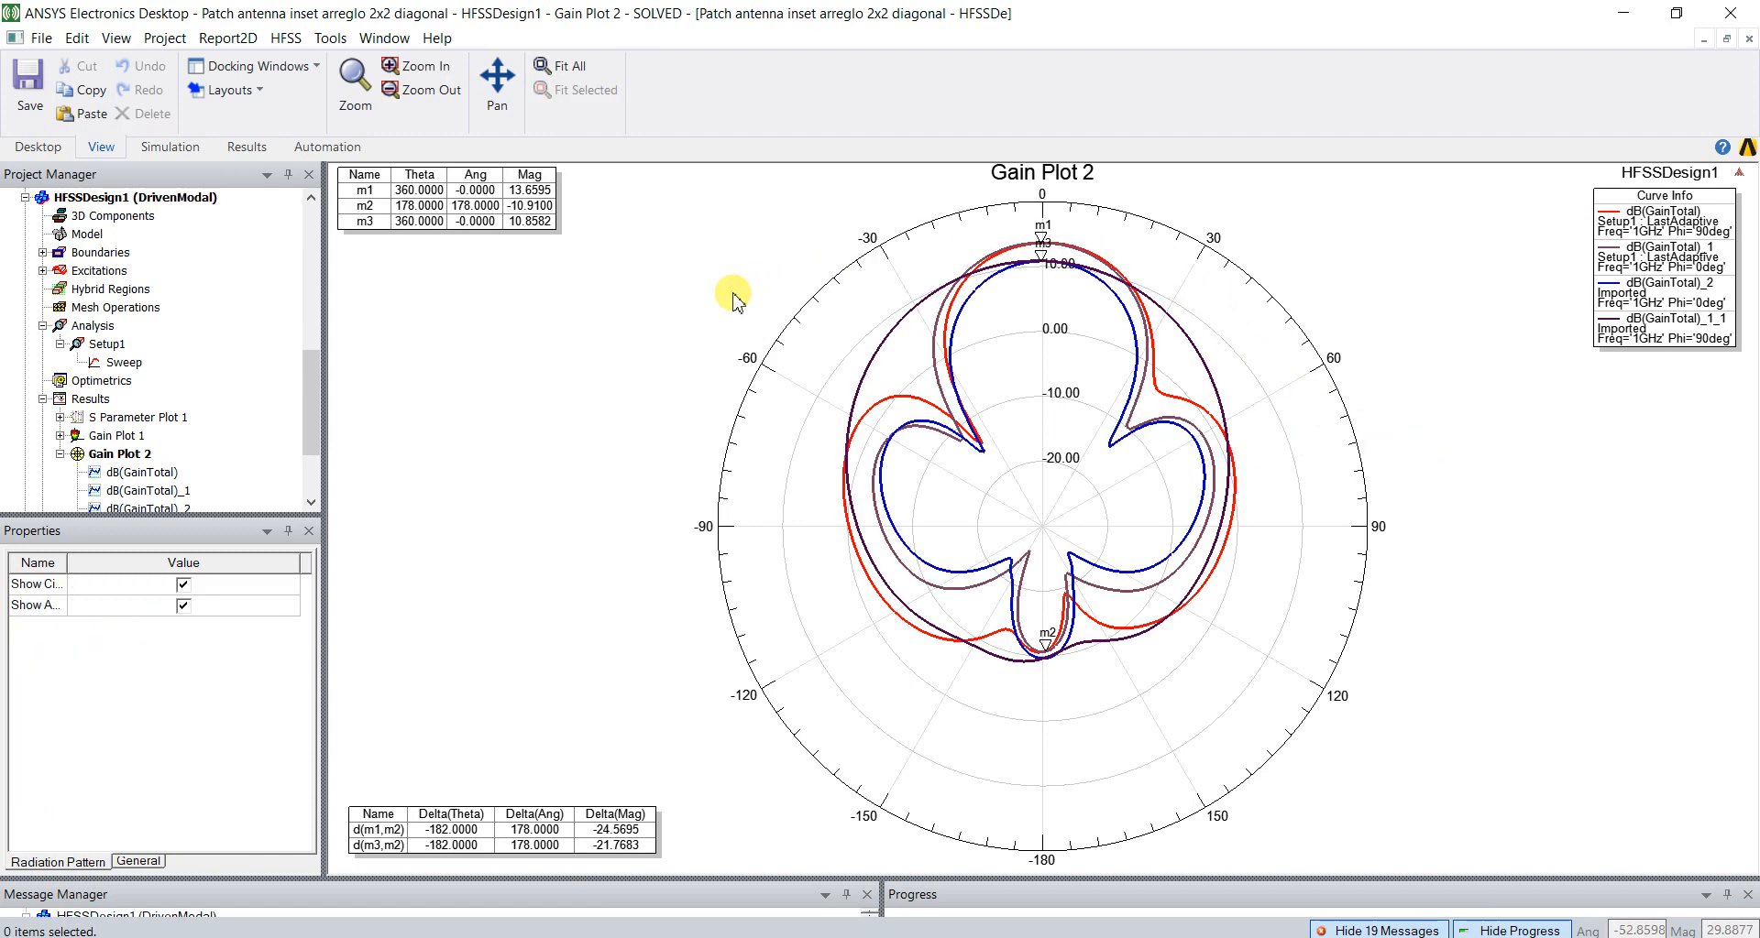
left_click(988, 280)
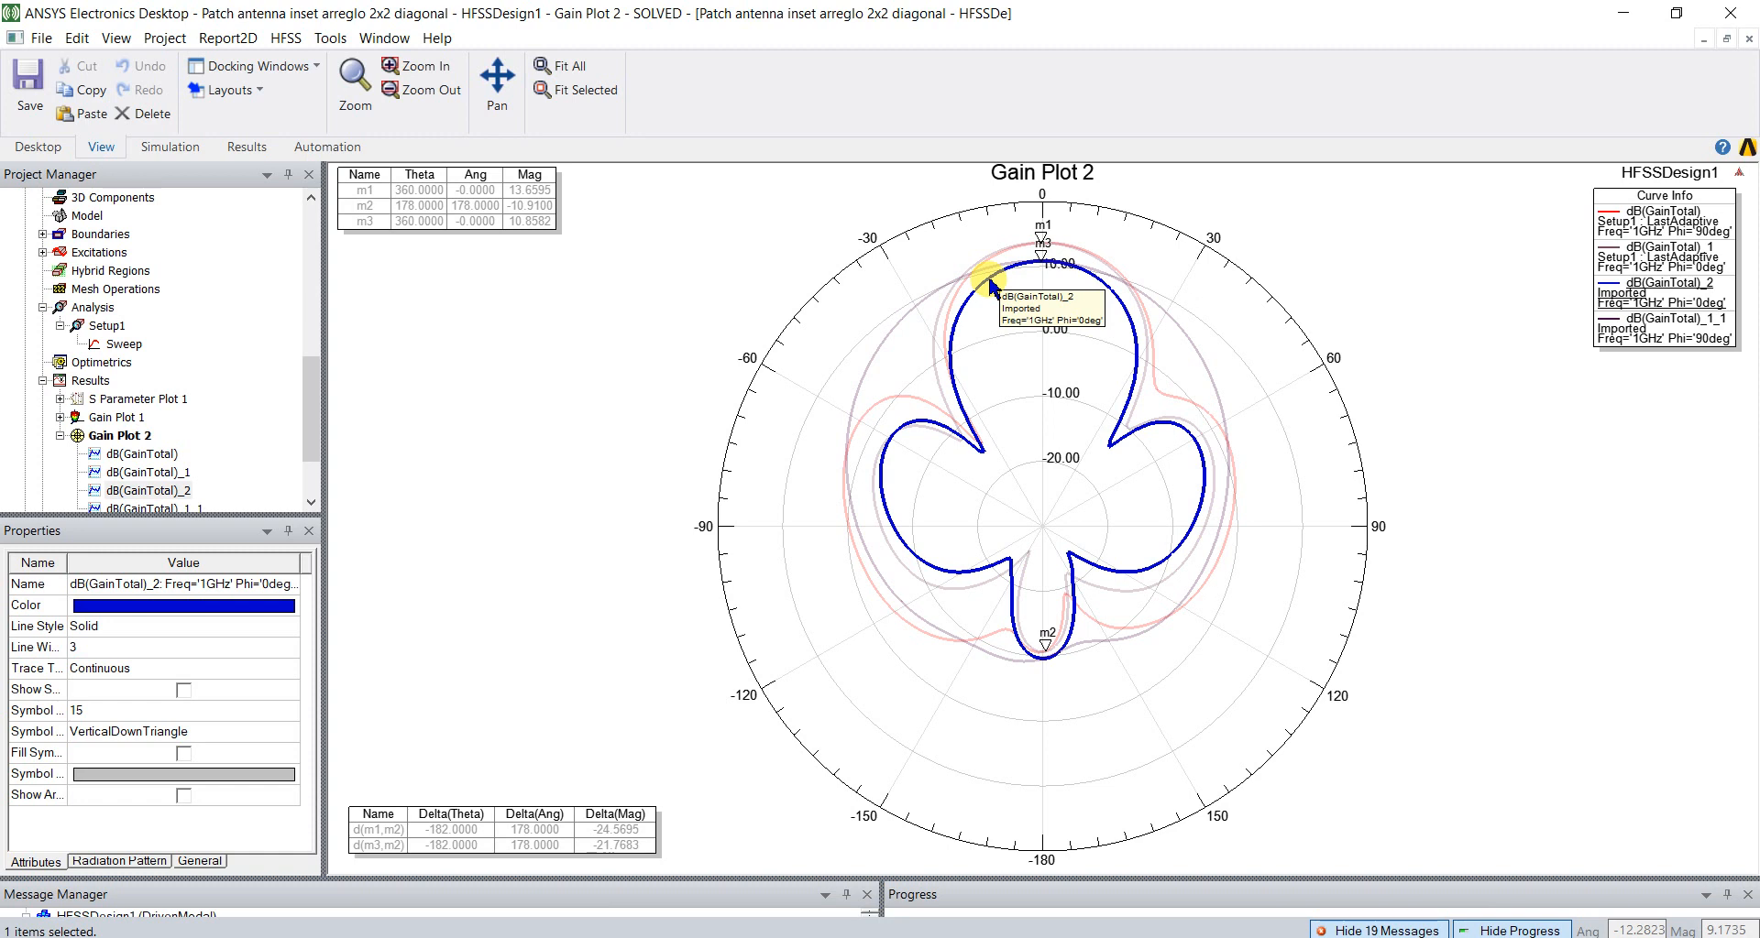
left_click(1059, 254)
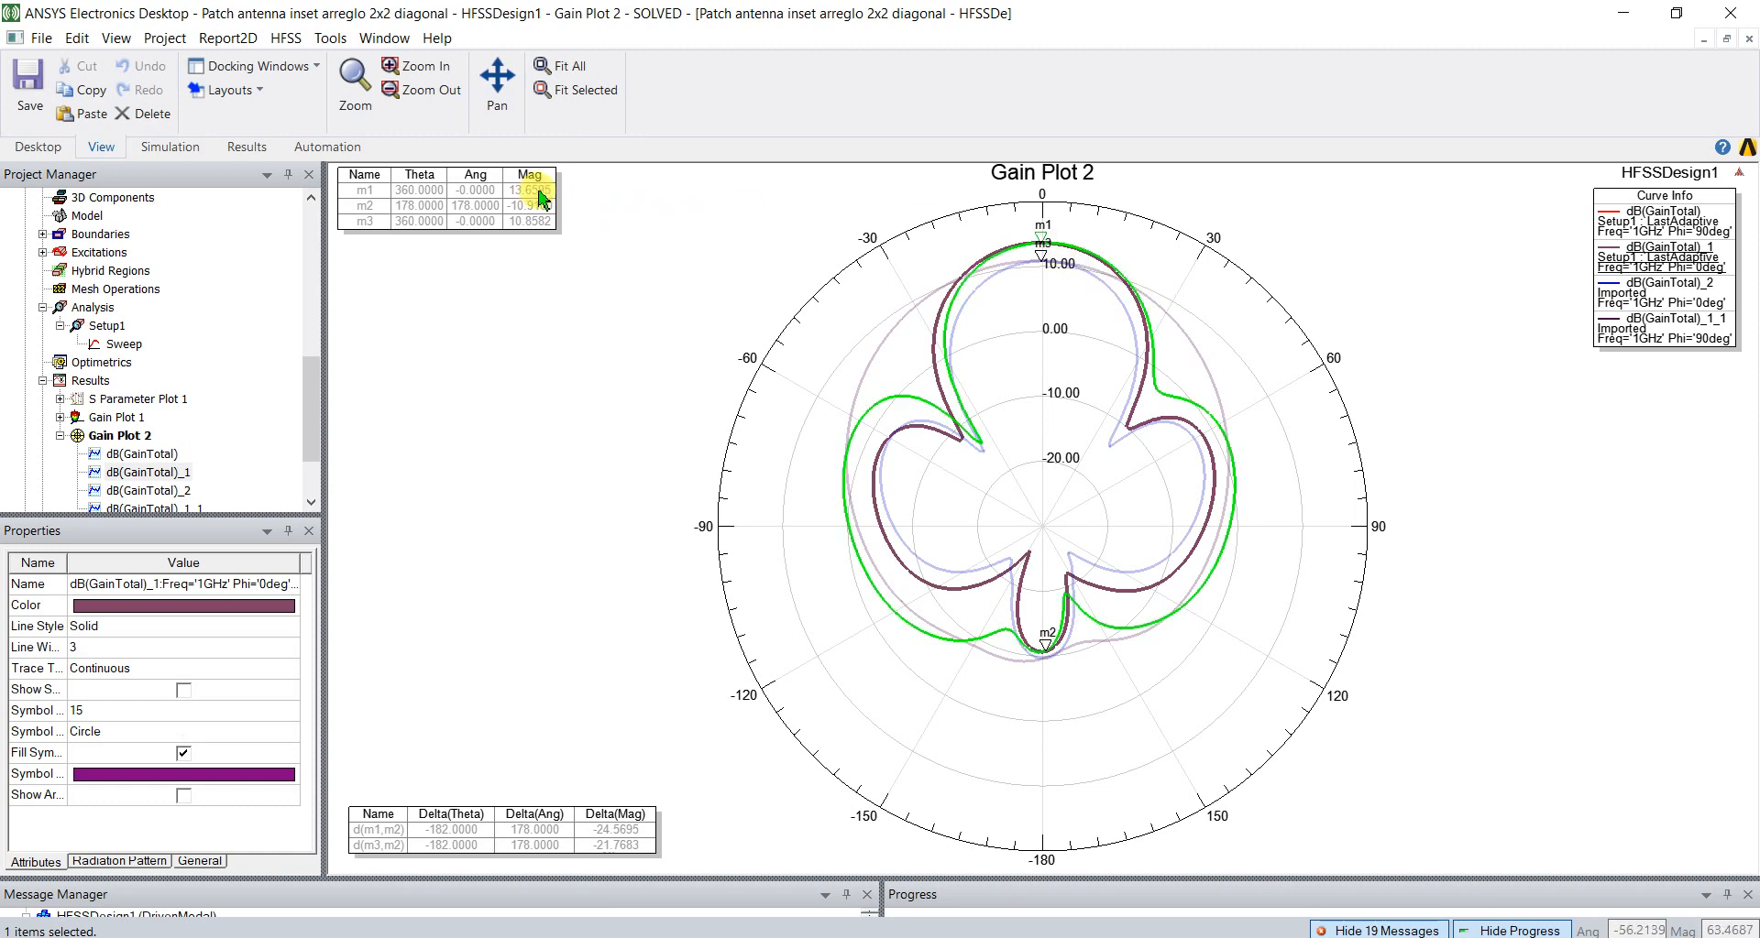
left_click(577, 443)
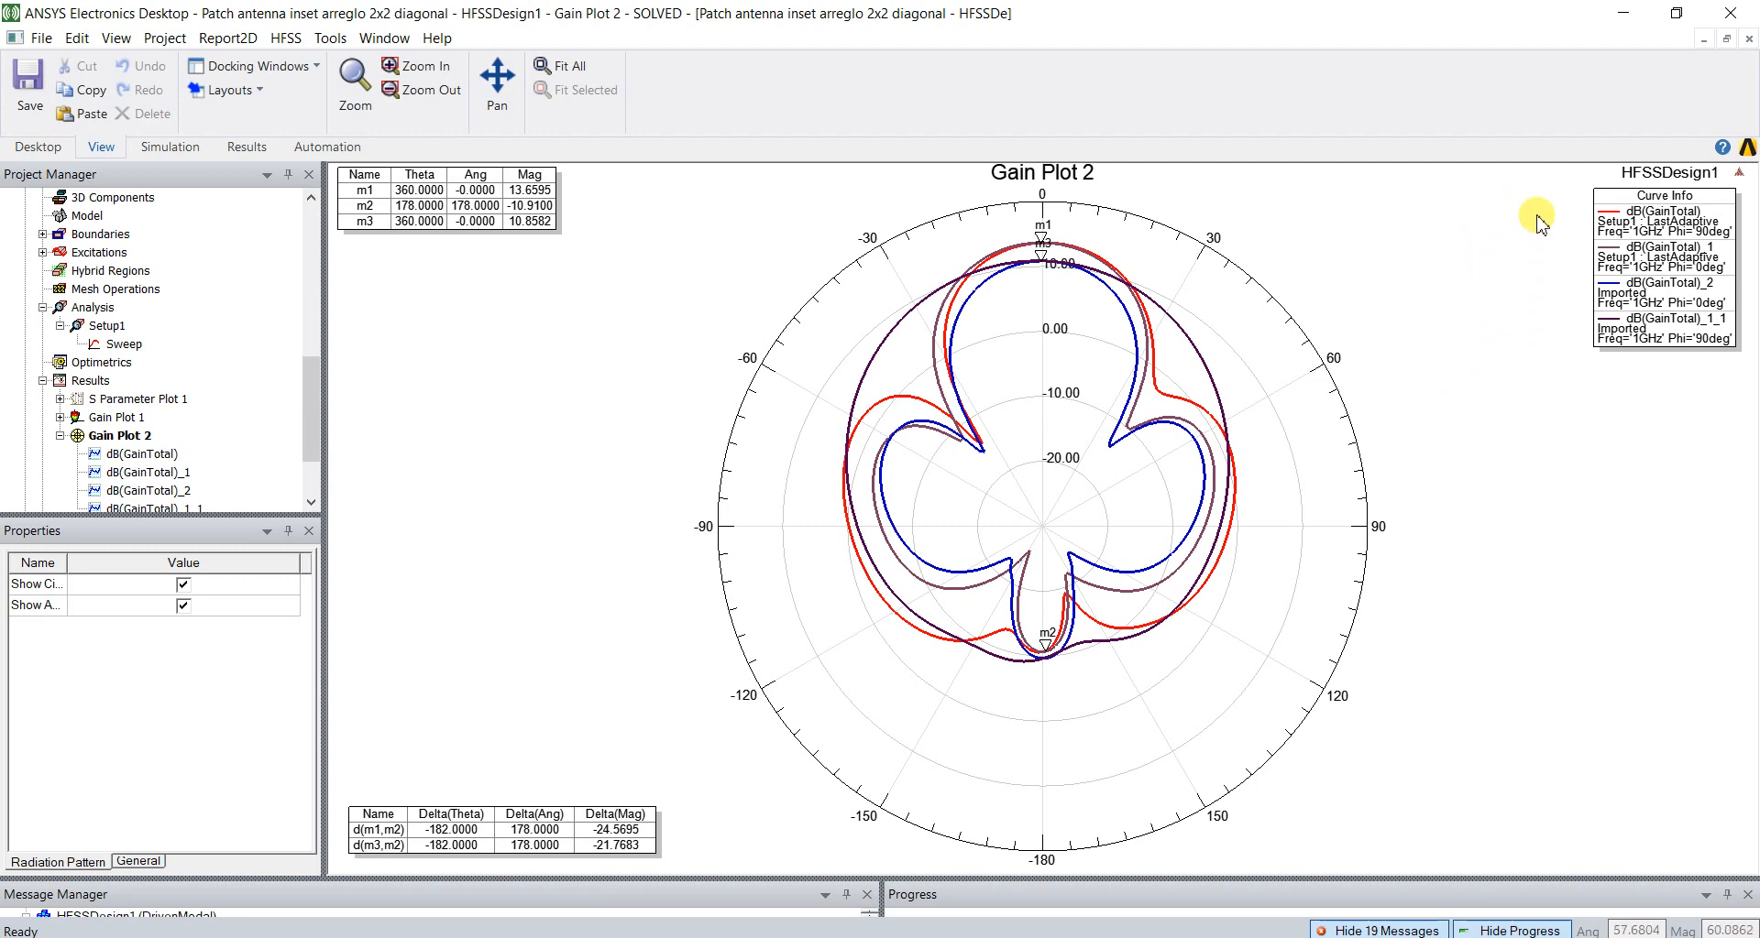
Step: Dismiss the Gain Plot 2 properties without changes and save the 2x2 diagonal array project
double_click(1521, 259)
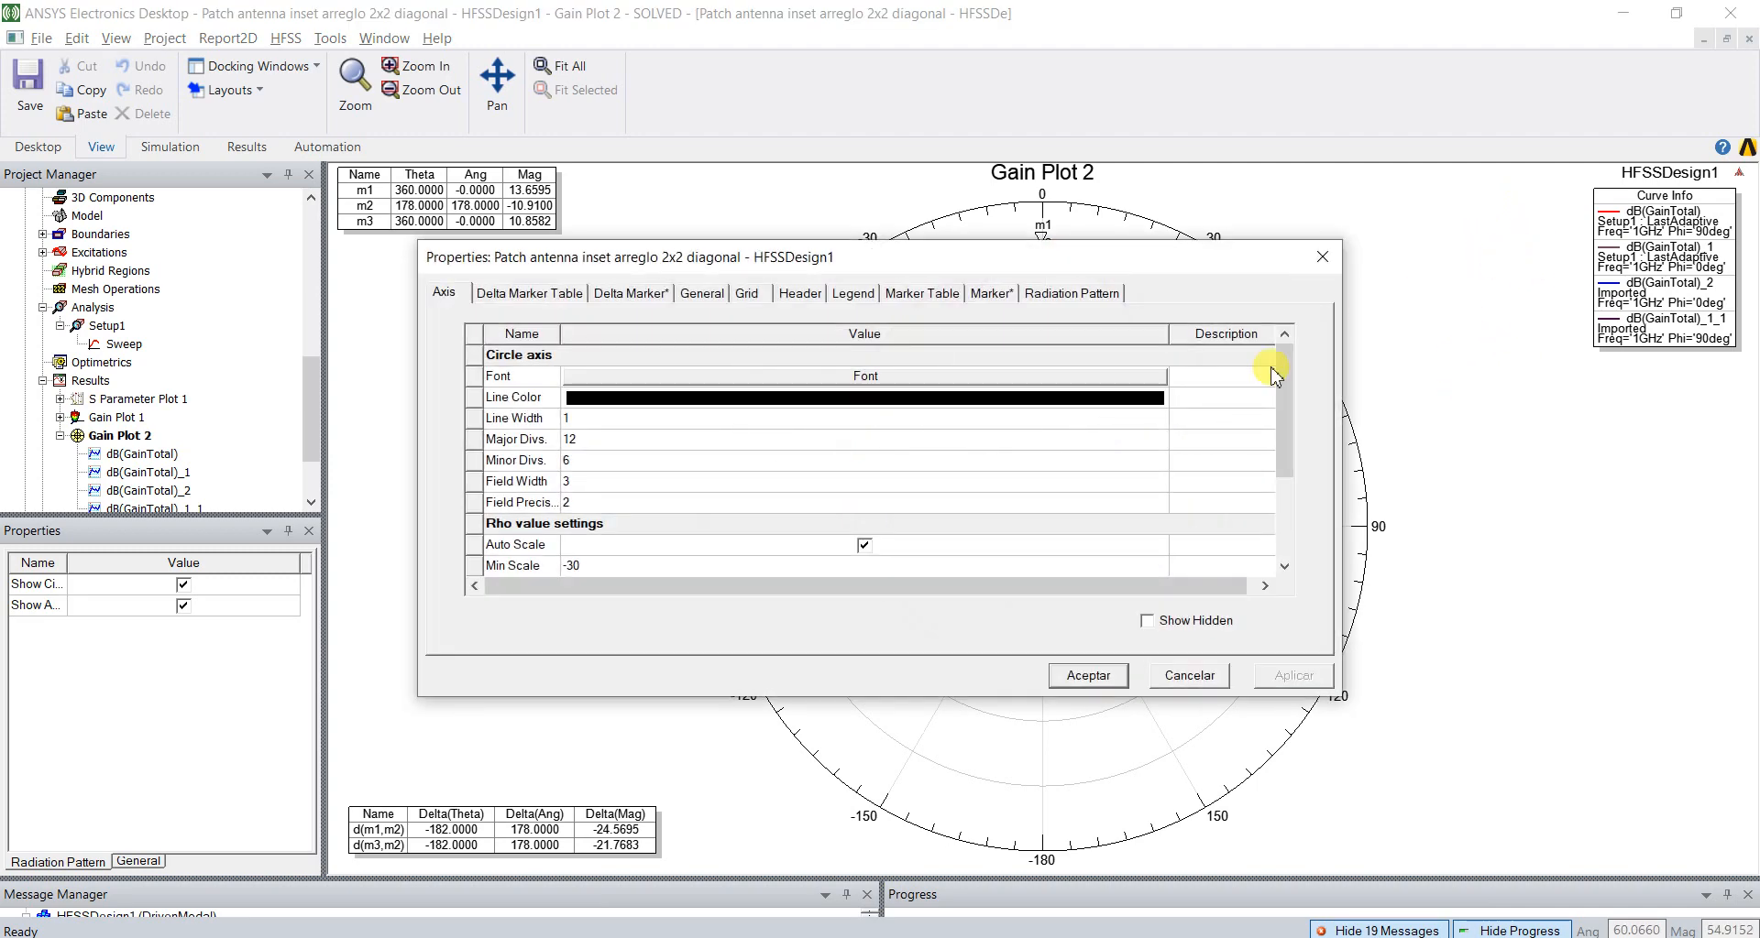
left_click(1190, 675)
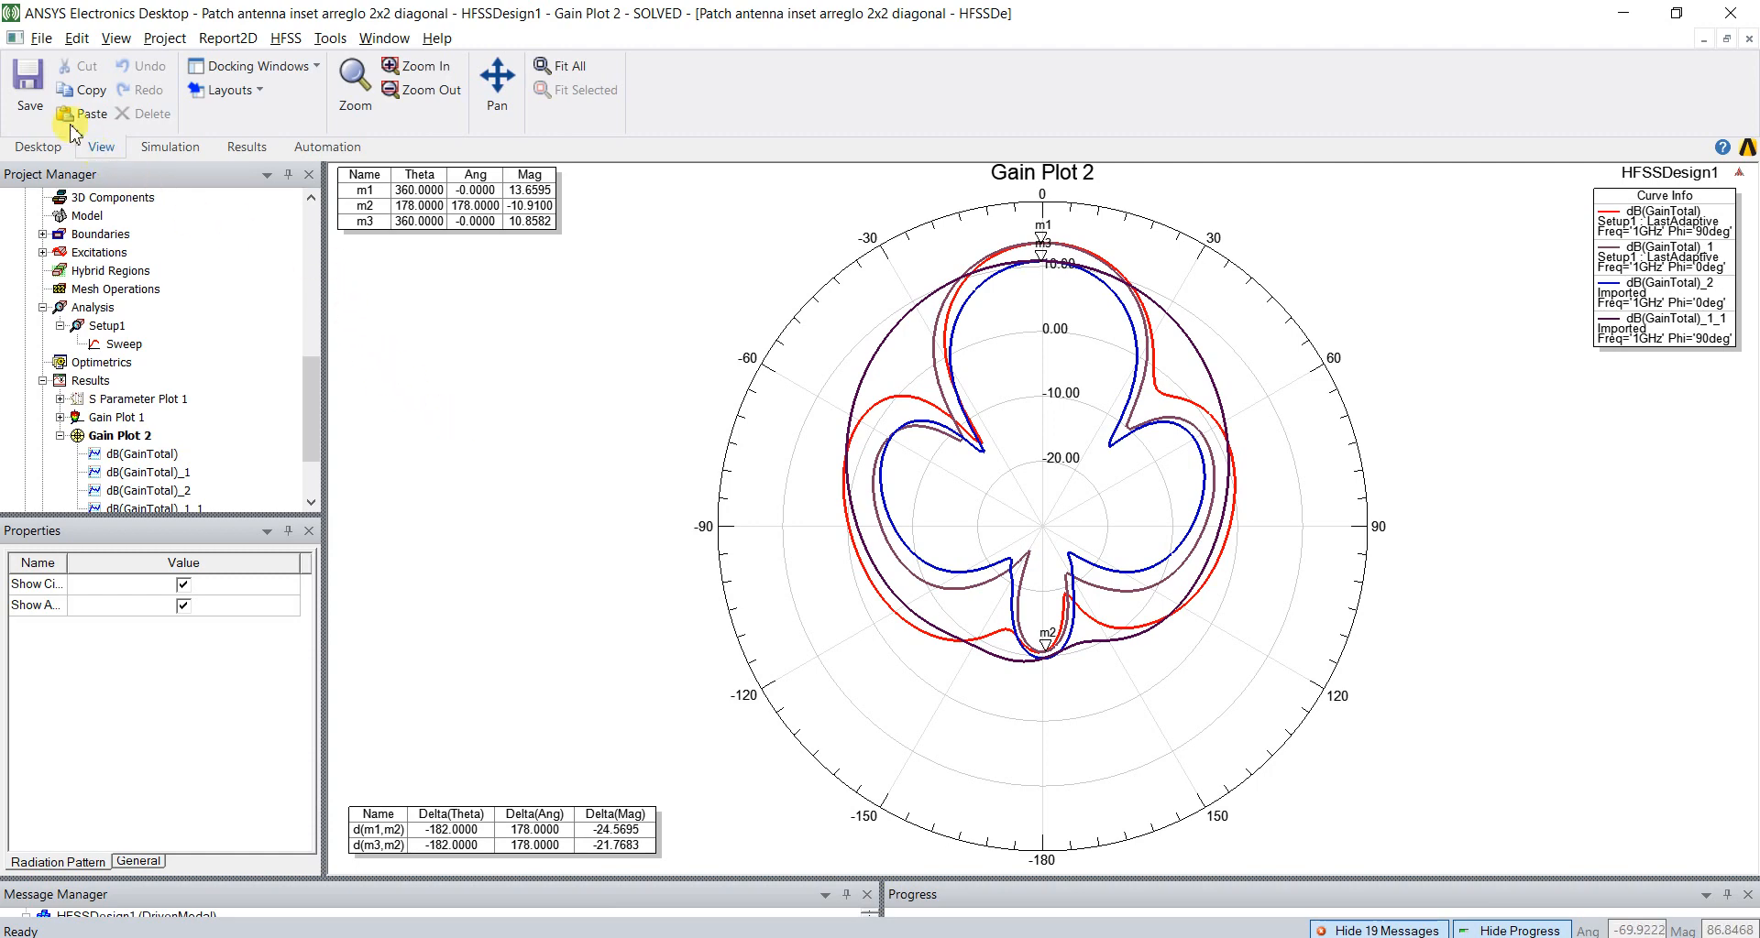
left_click(22, 75)
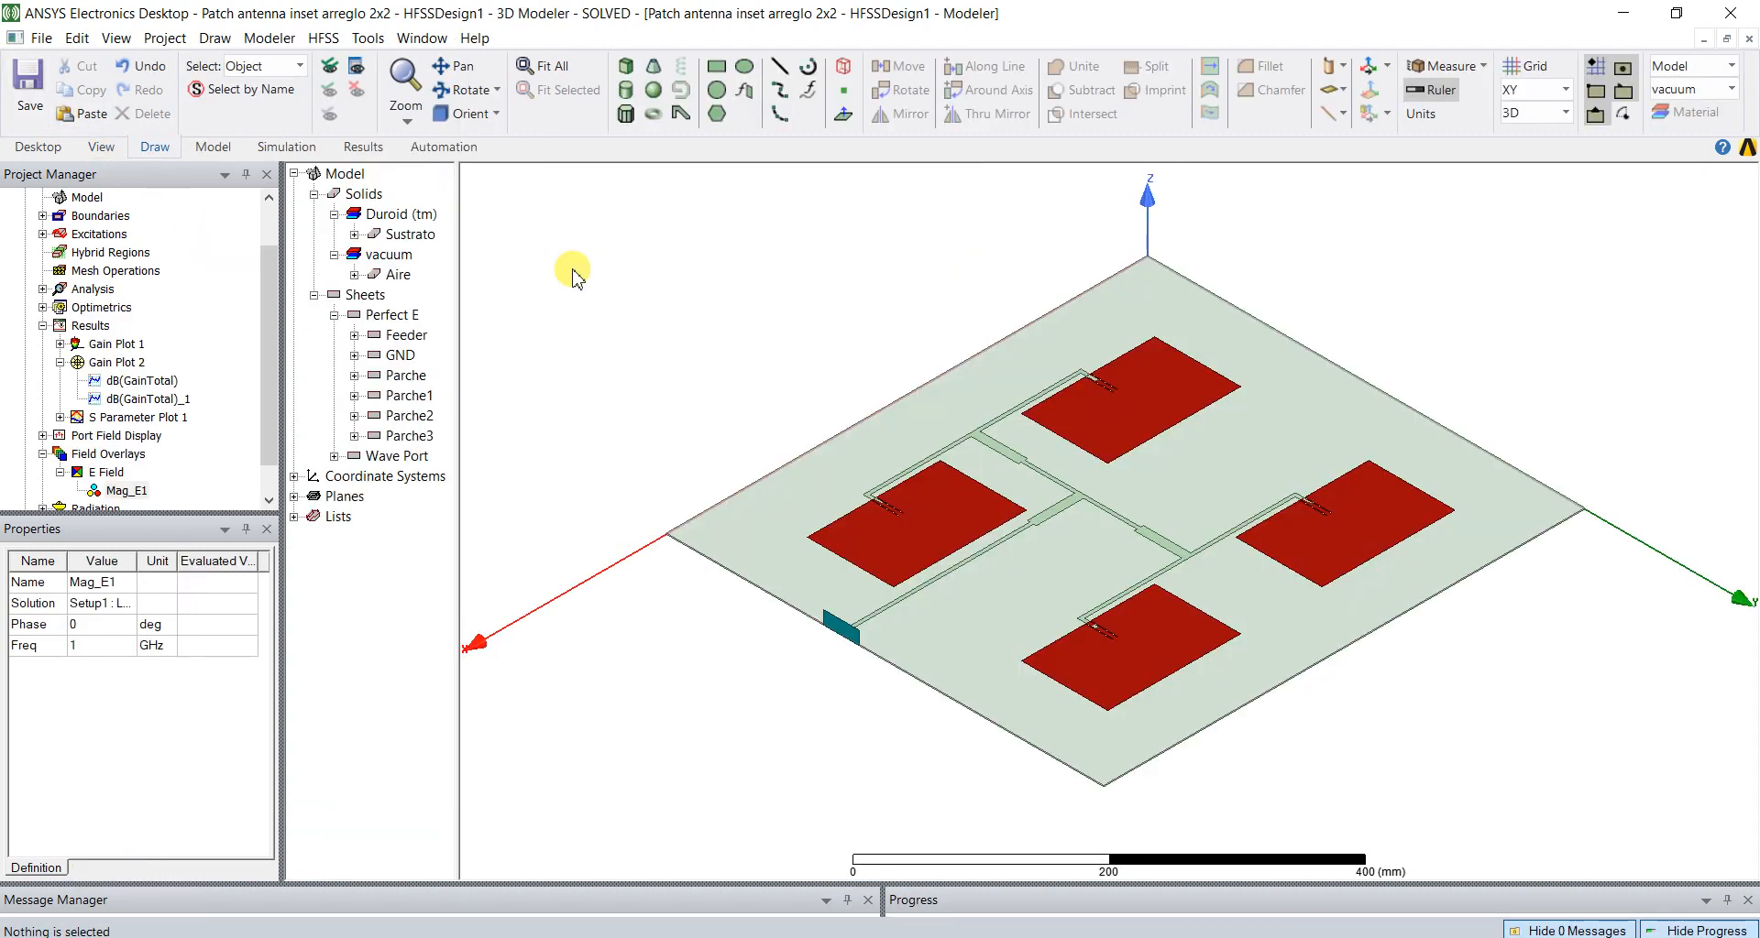
Step: Show the Mag_E1 E-field overlay on the 2x2 array and view its phase-swept Animation1, closing the animation when done
left_click(136, 494)
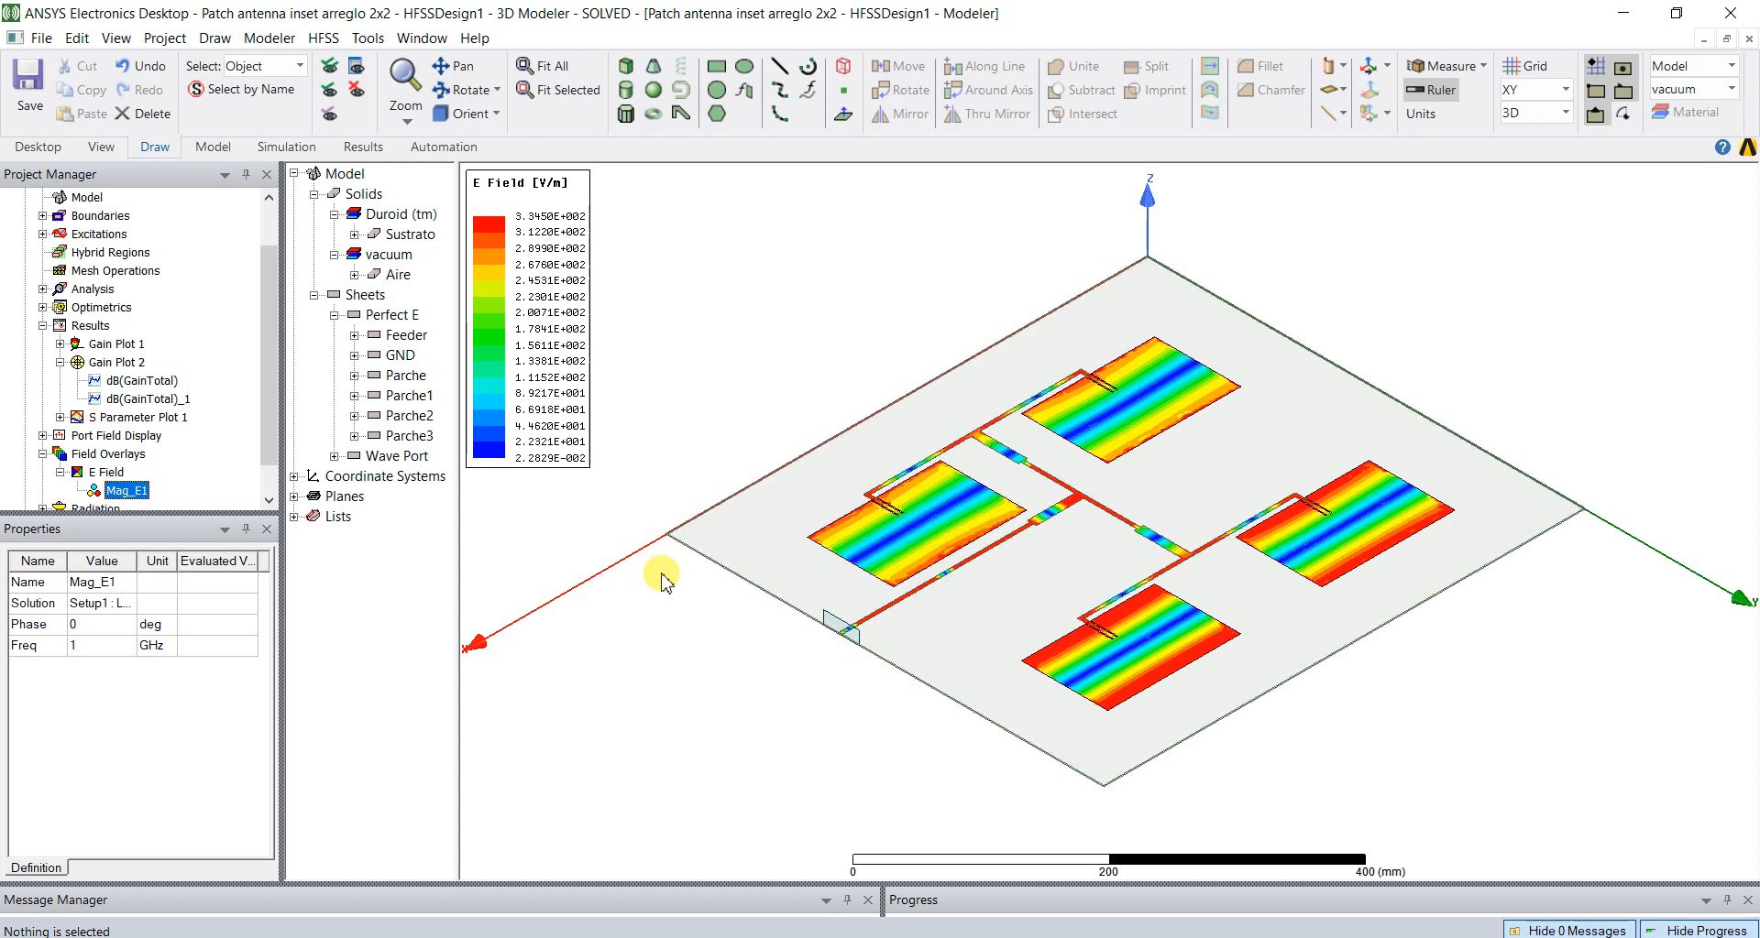
right_click(127, 494)
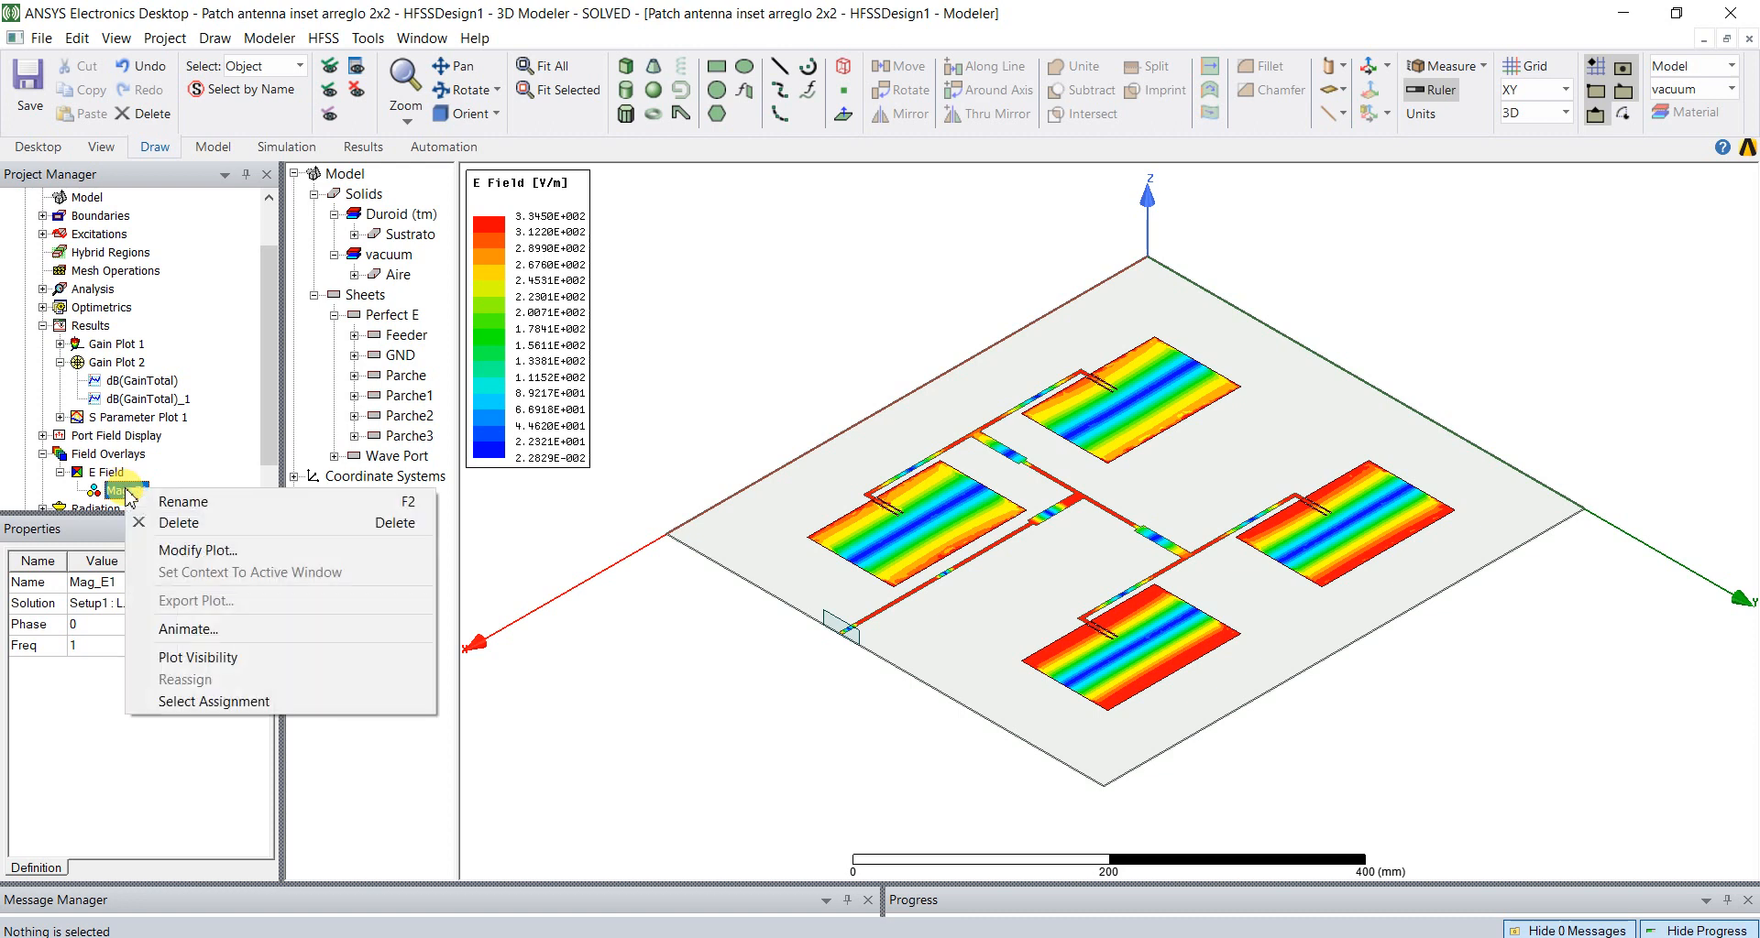
left_click(185, 628)
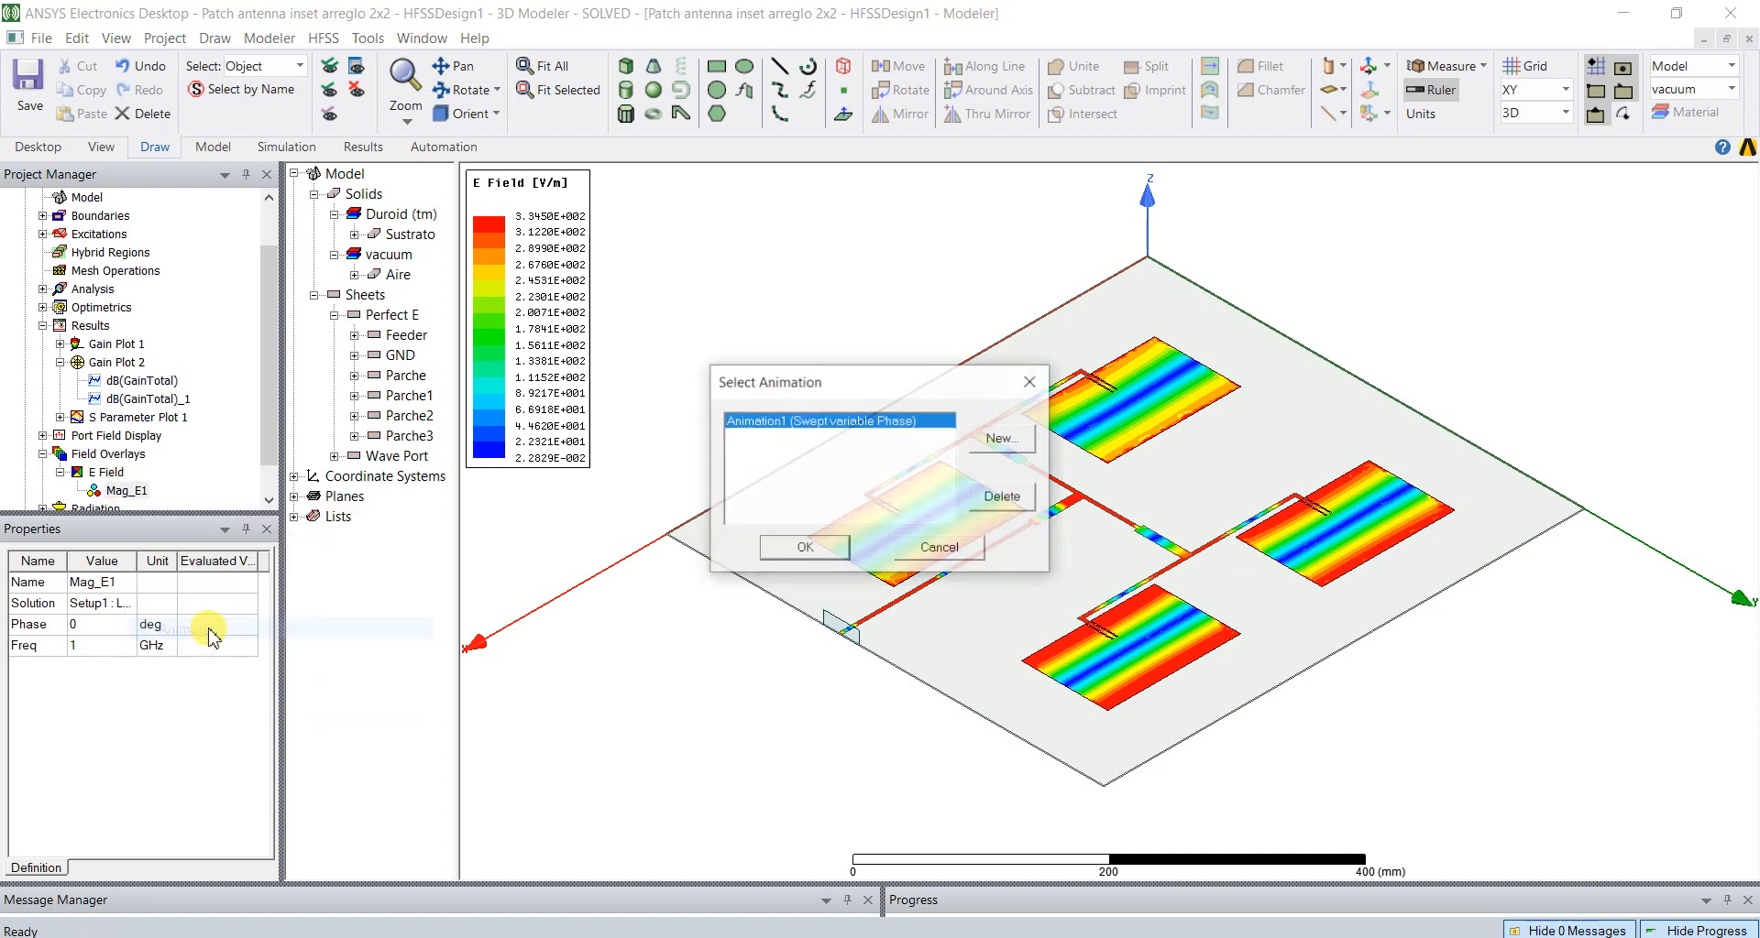
left_click(803, 549)
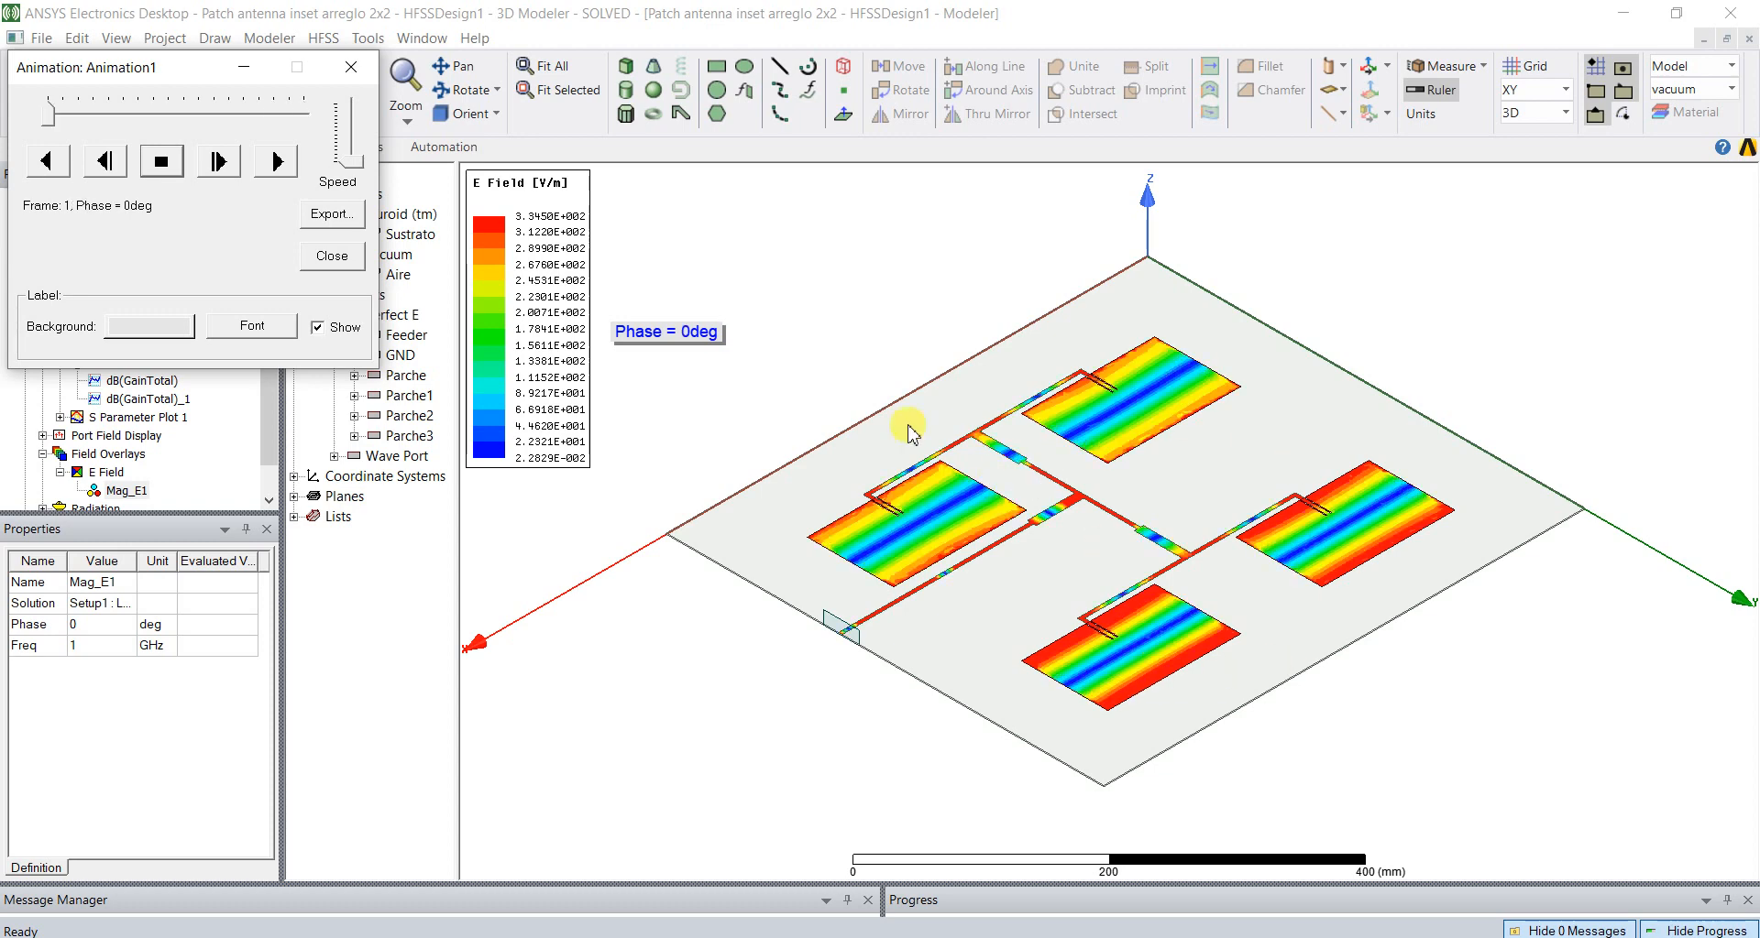
left_click(332, 257)
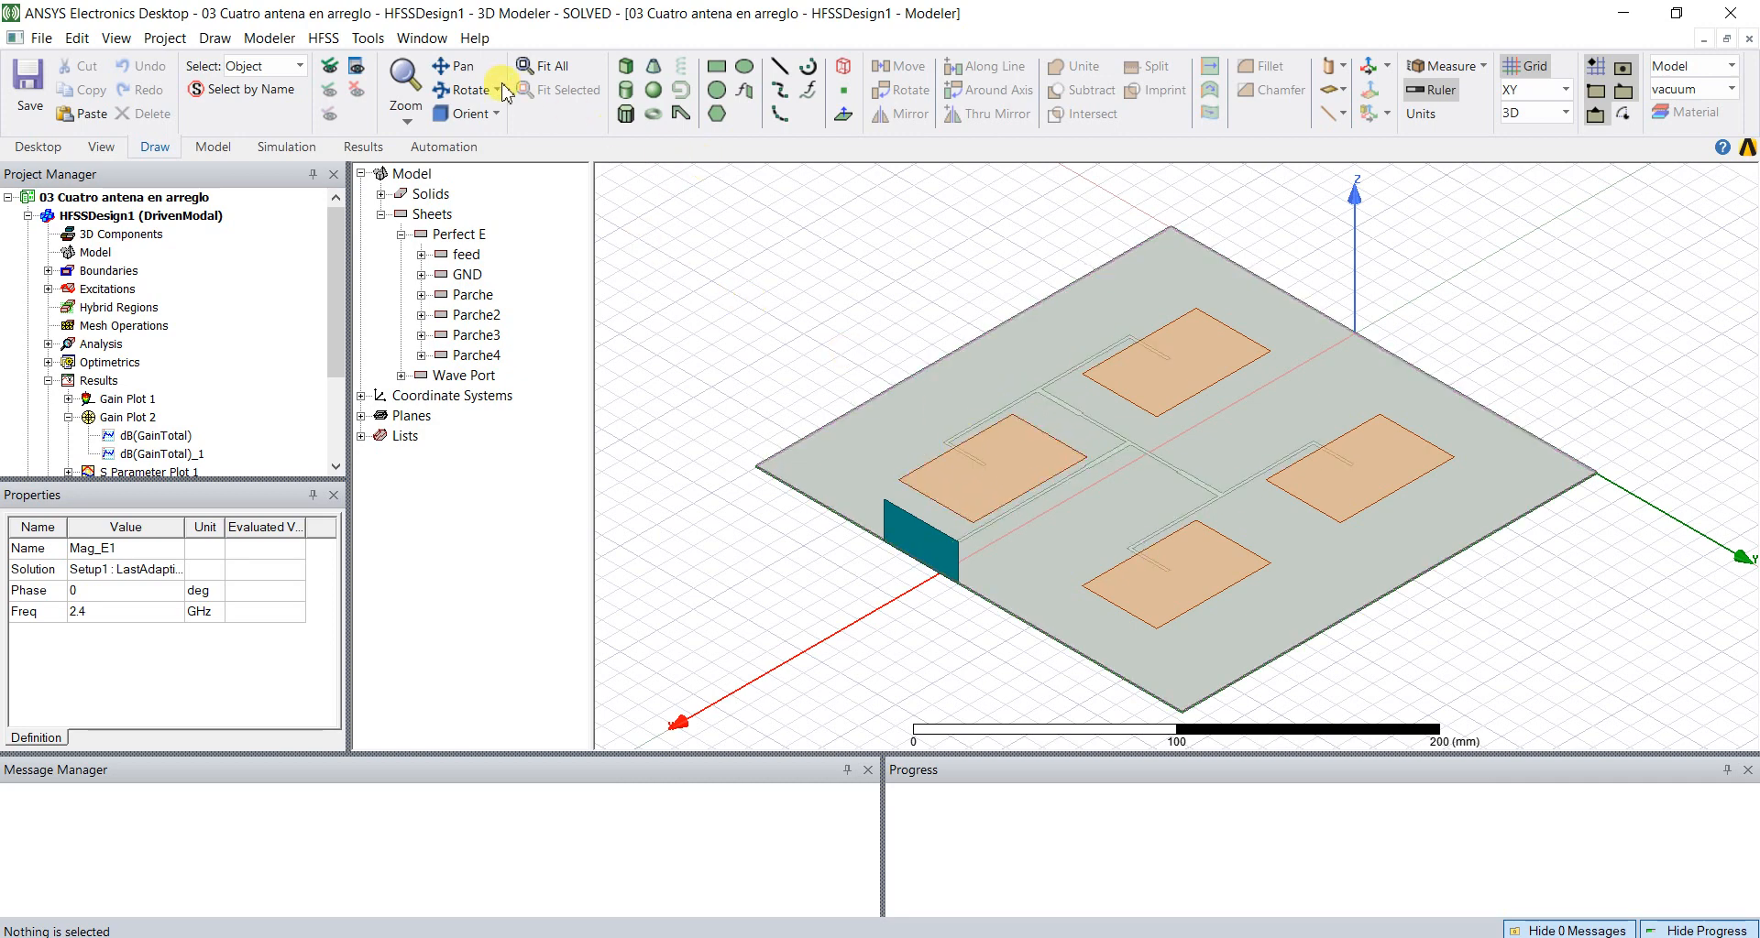
Step: Inspect the wave port and adjacent inset-fed patch of the four-patch array up close, then return to the full model view
left_click(410, 128)
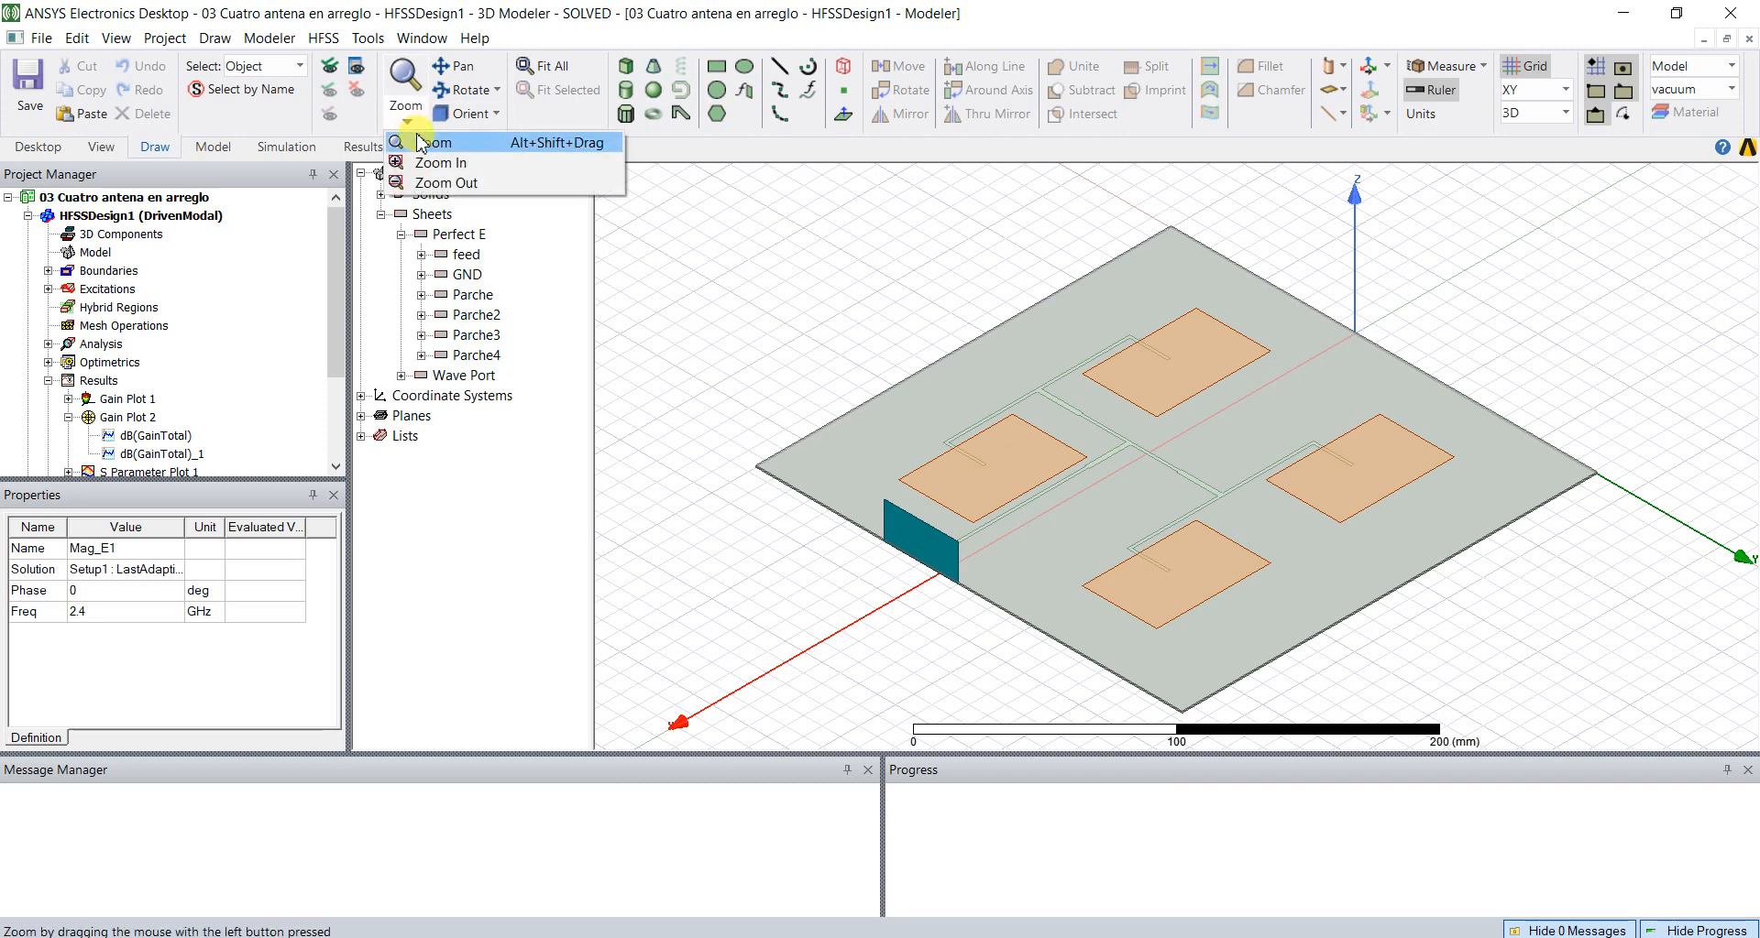
left_click(429, 162)
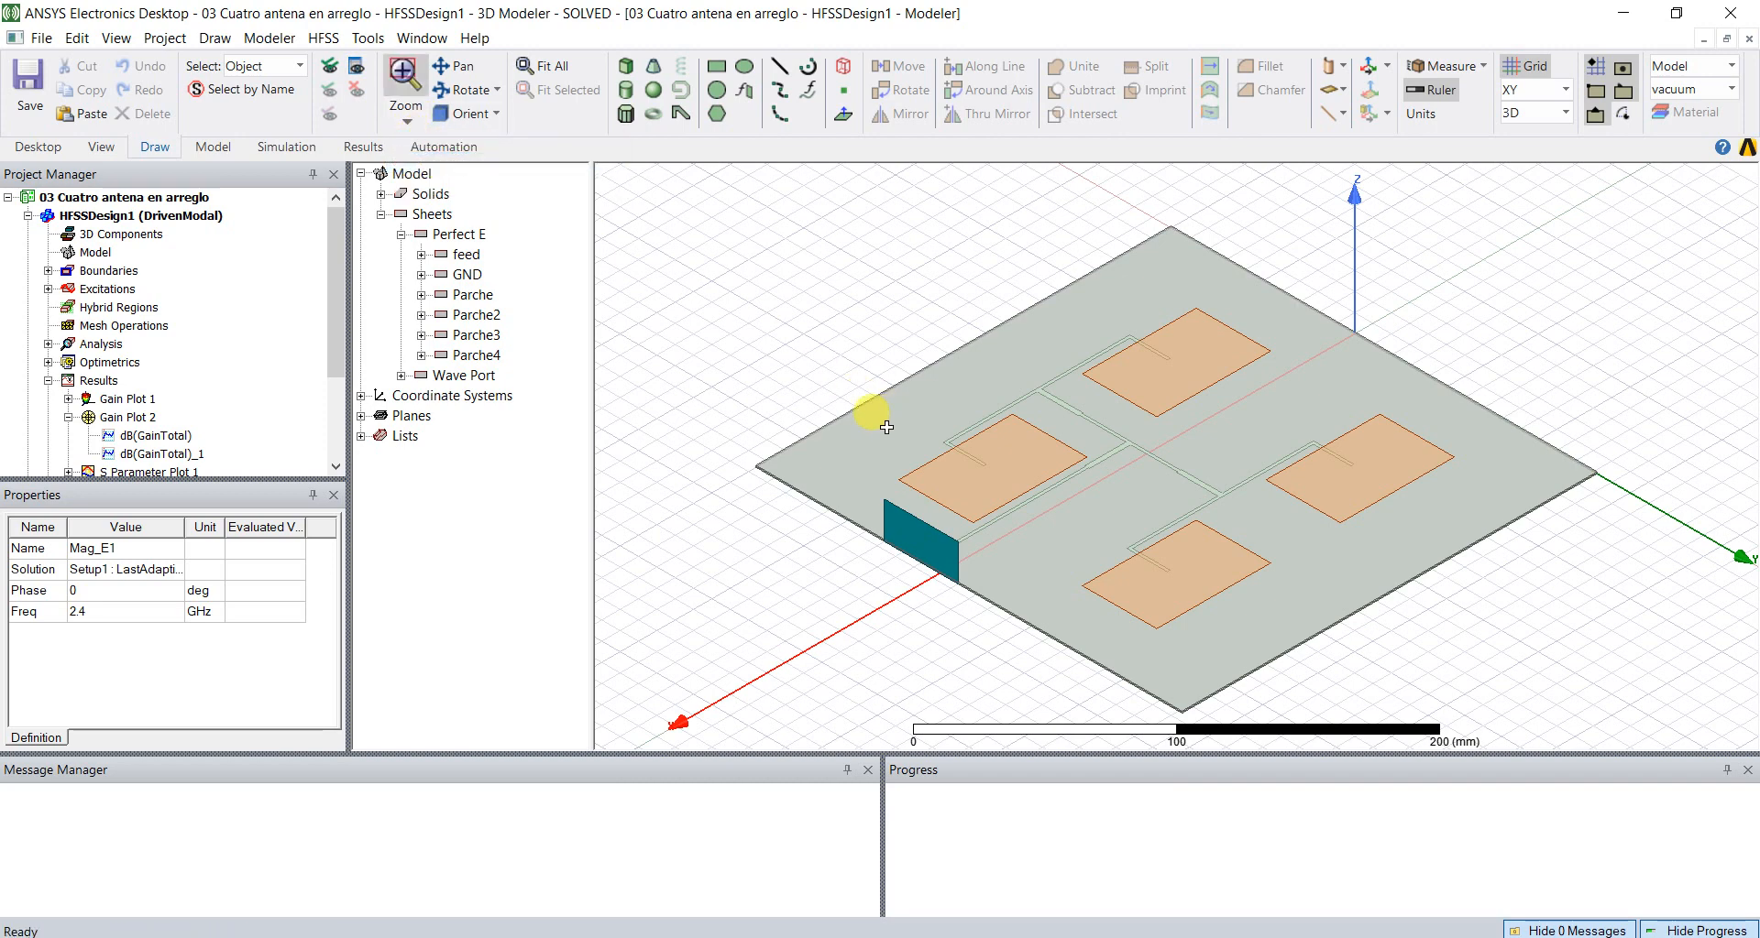
left_click_drag(887, 427, 1093, 542)
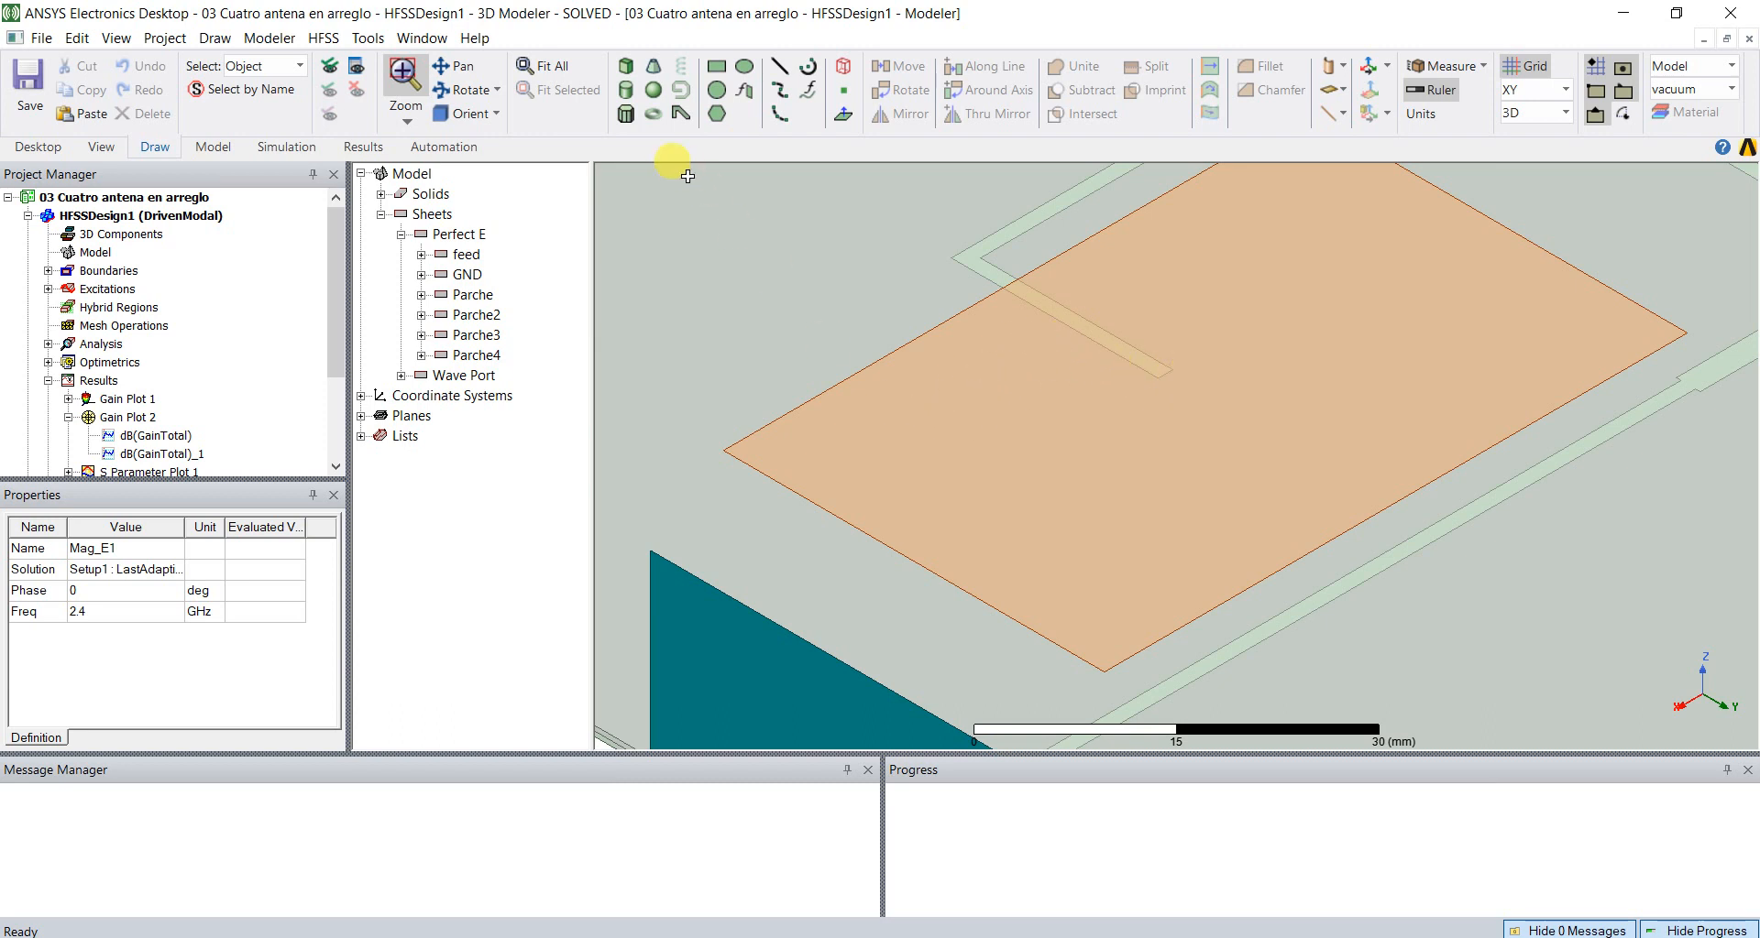
left_click(447, 73)
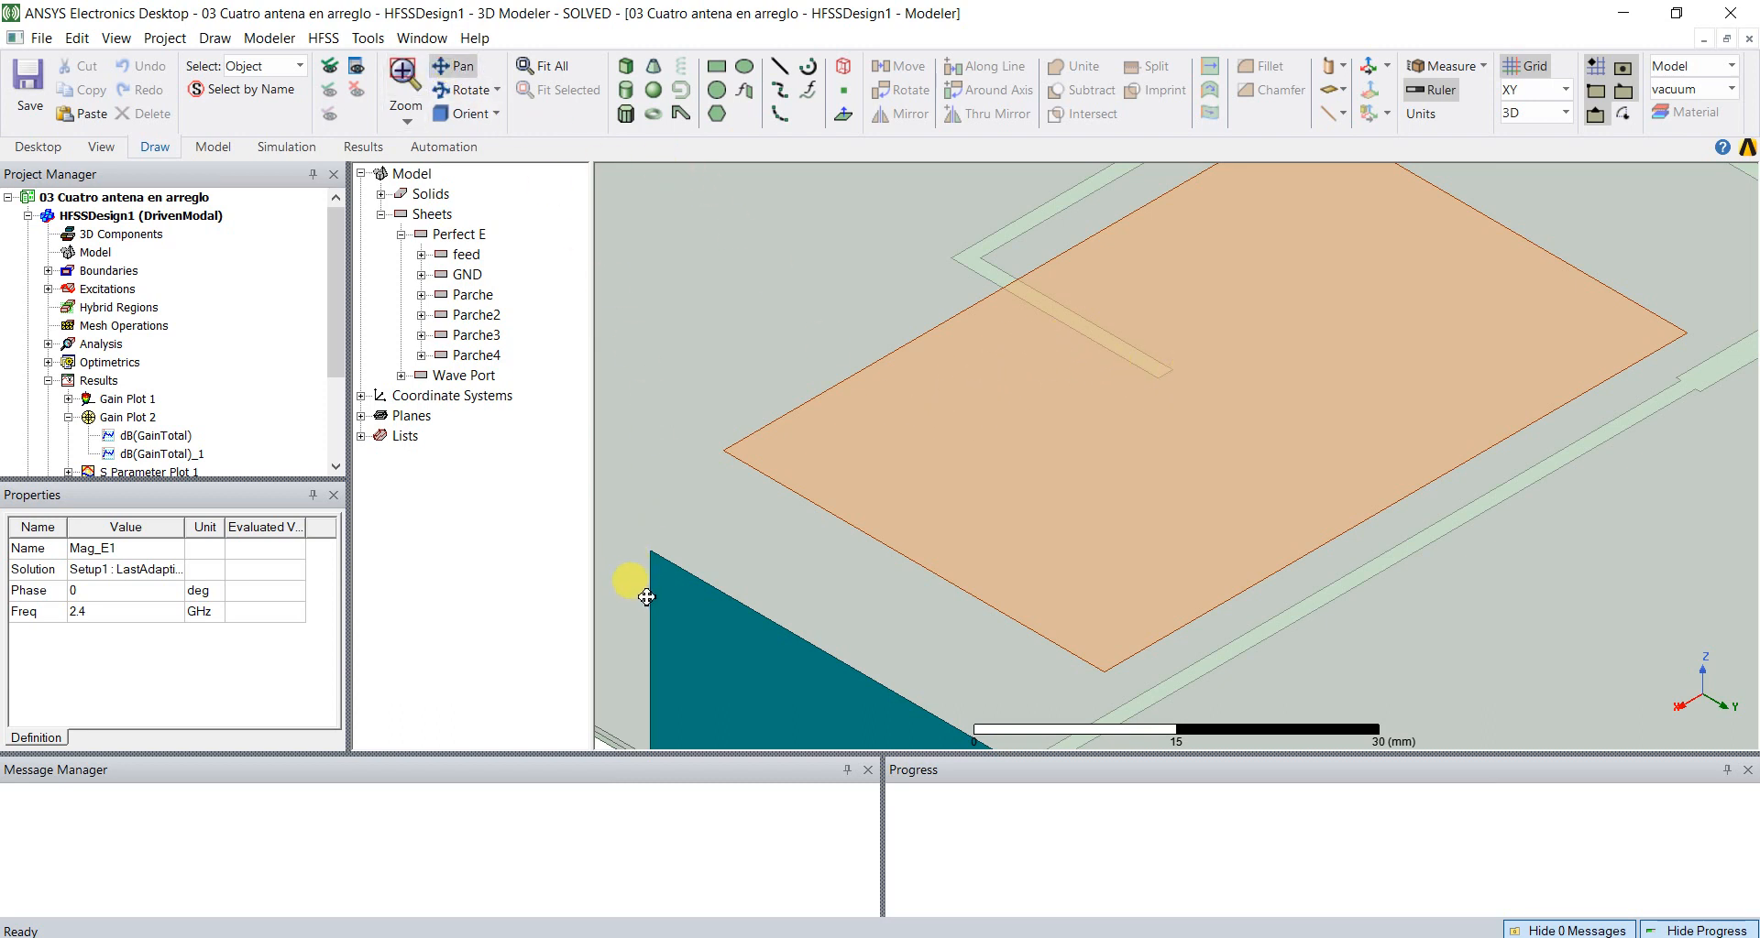
left_click_drag(628, 581, 859, 257)
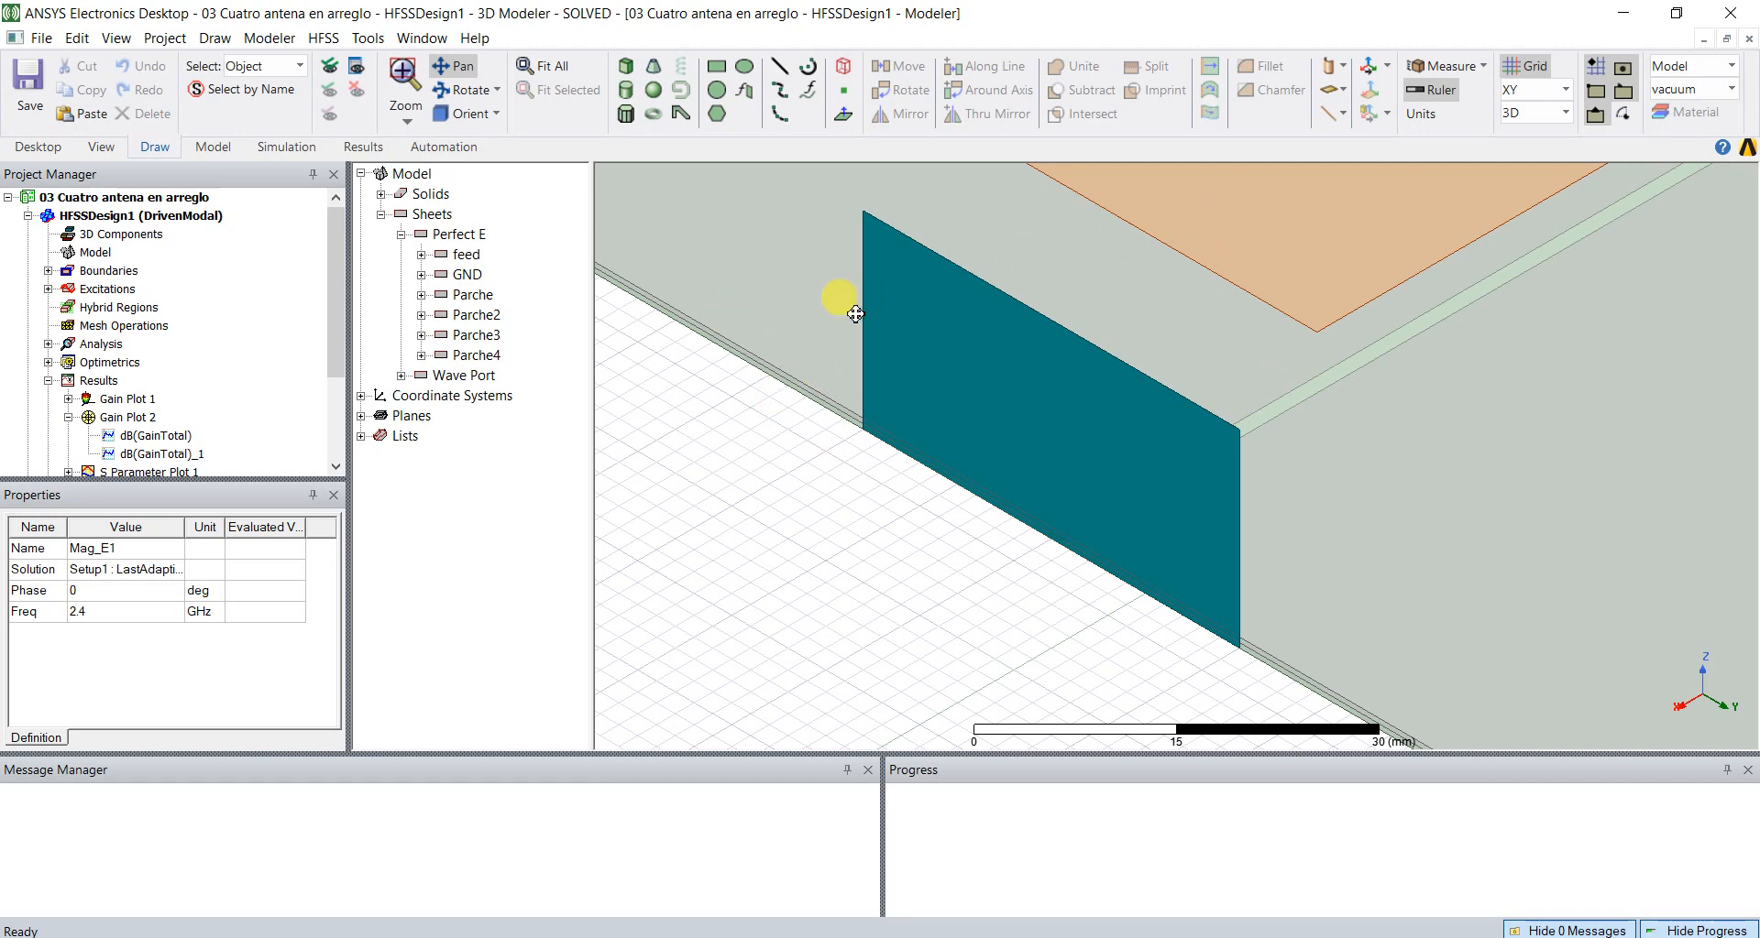
key("ctrl+d")
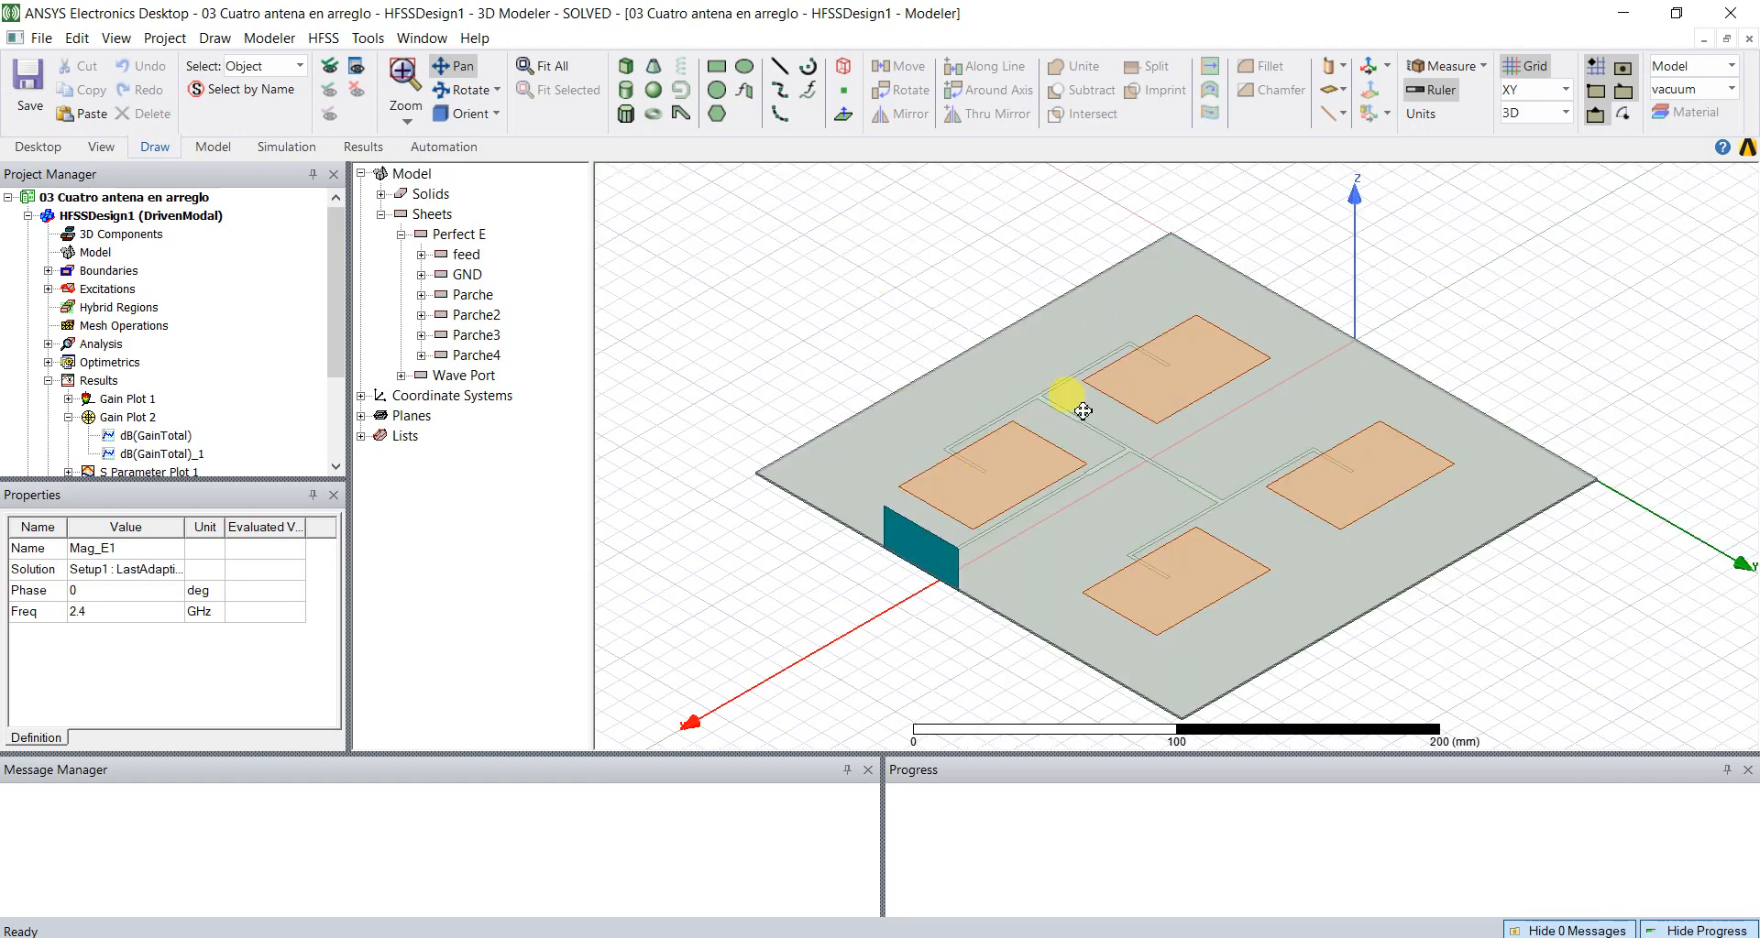
key("Escape")
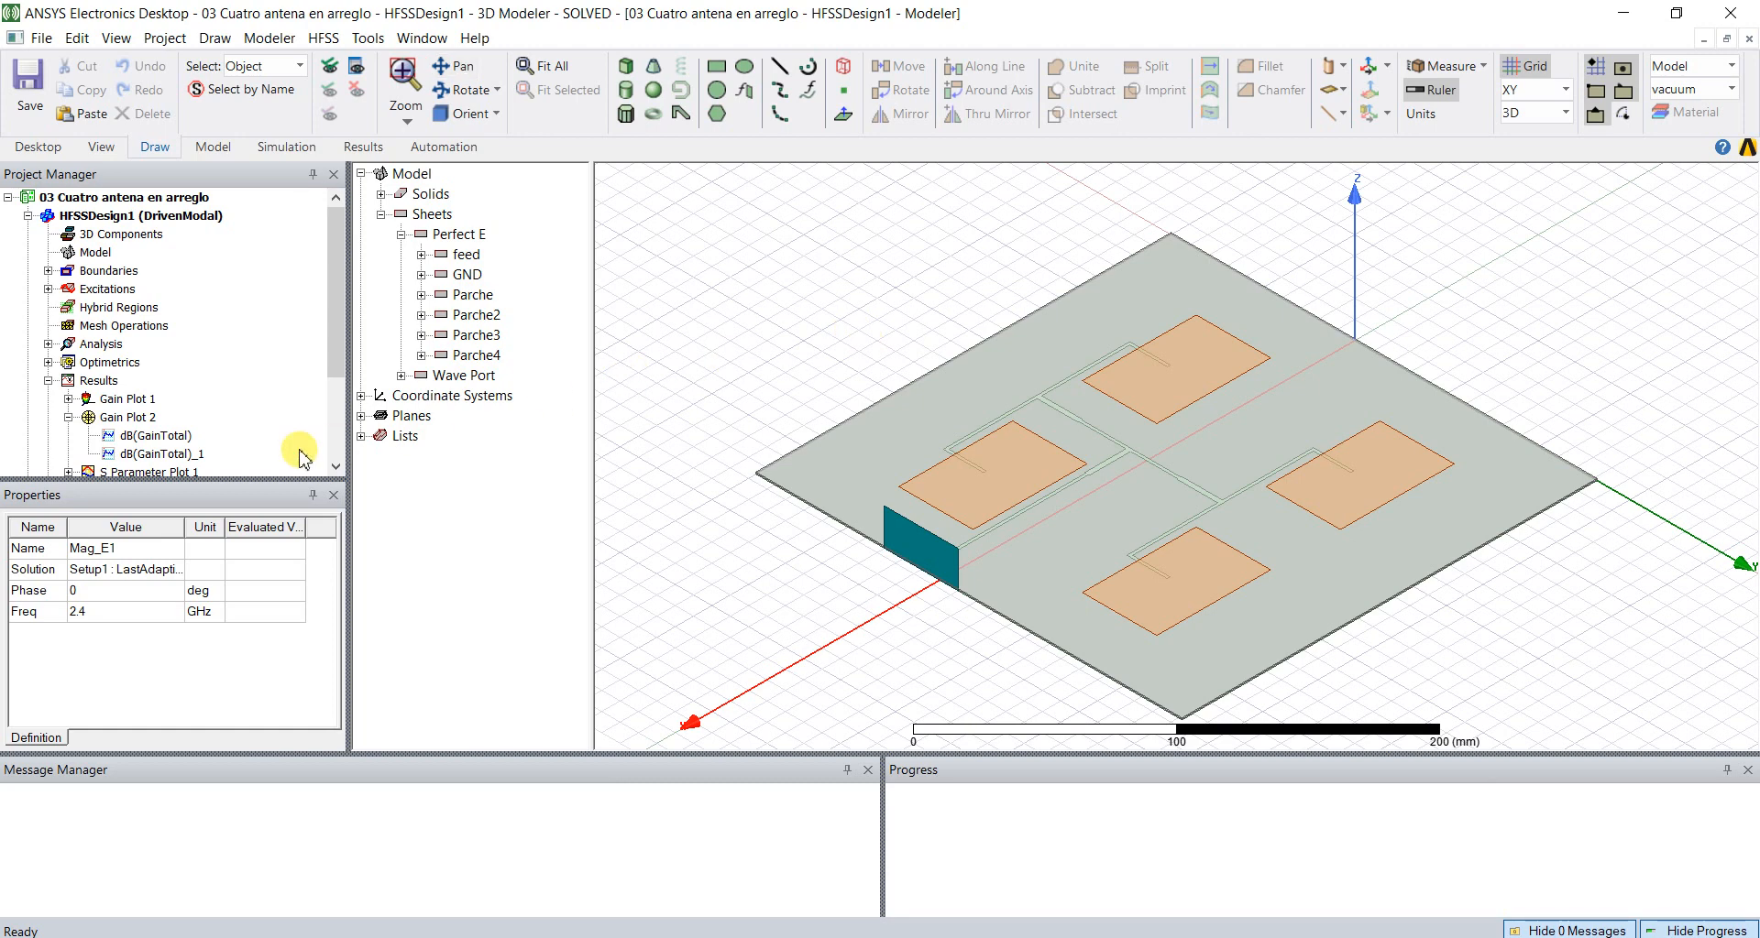
Step: Review the four-patch array's S Parameter Plot 1 and its 3D polar Gain Plot 1
left_click(335, 466)
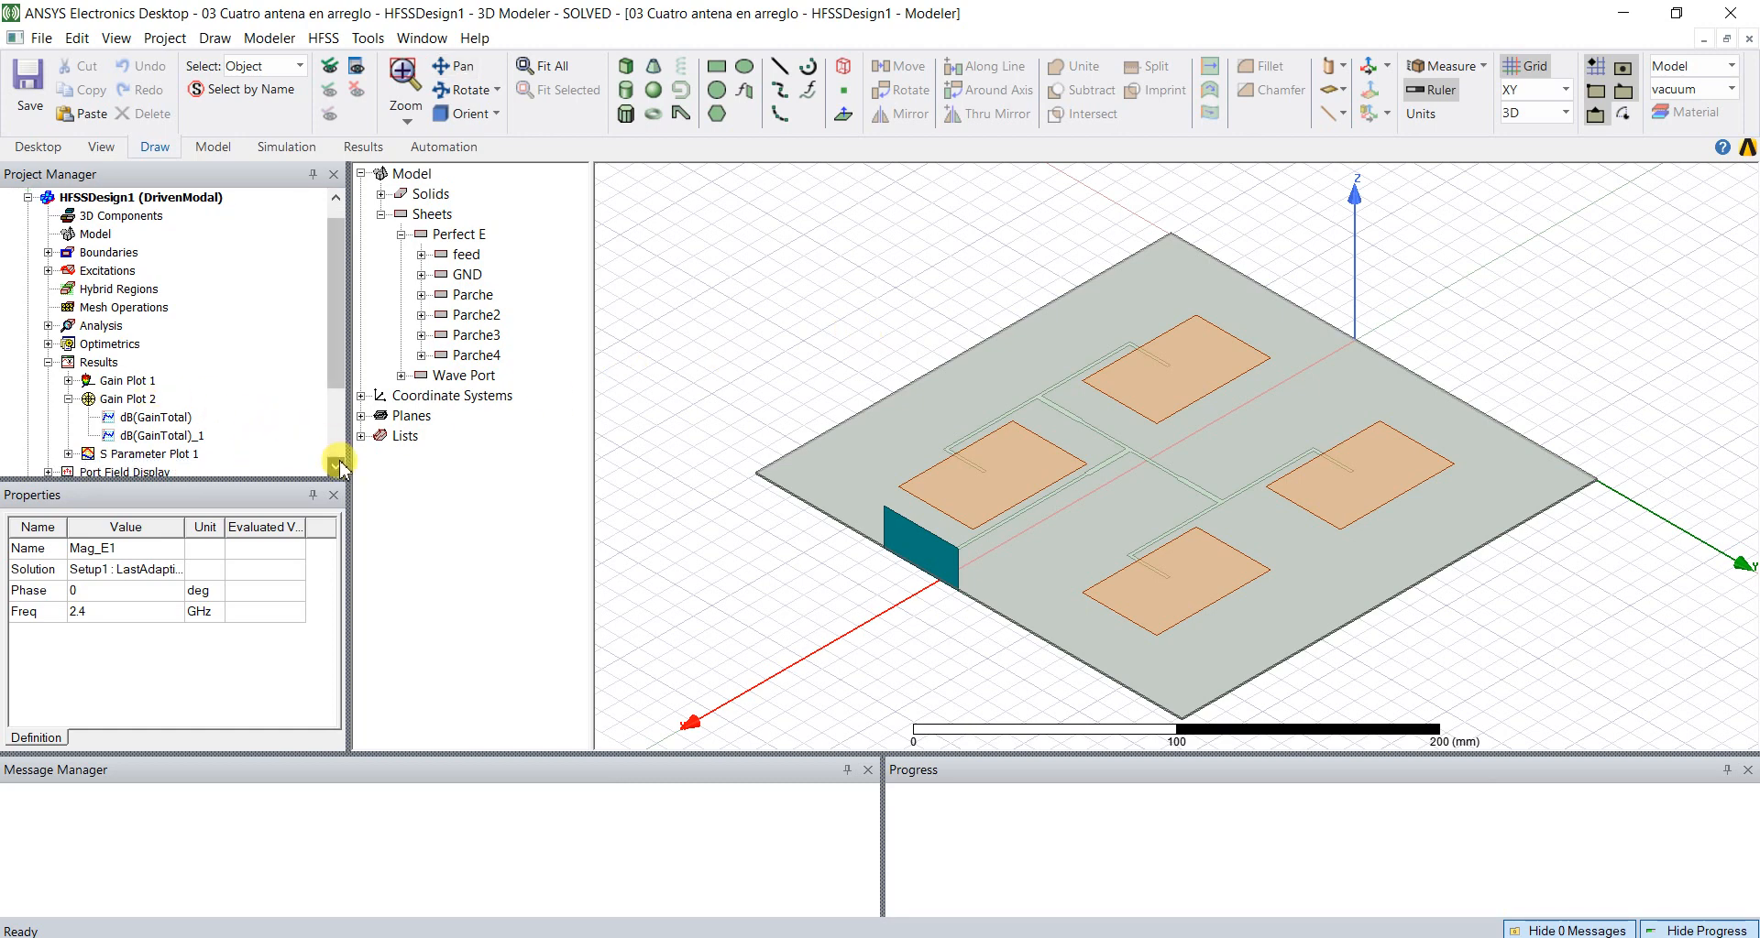
double_click(173, 455)
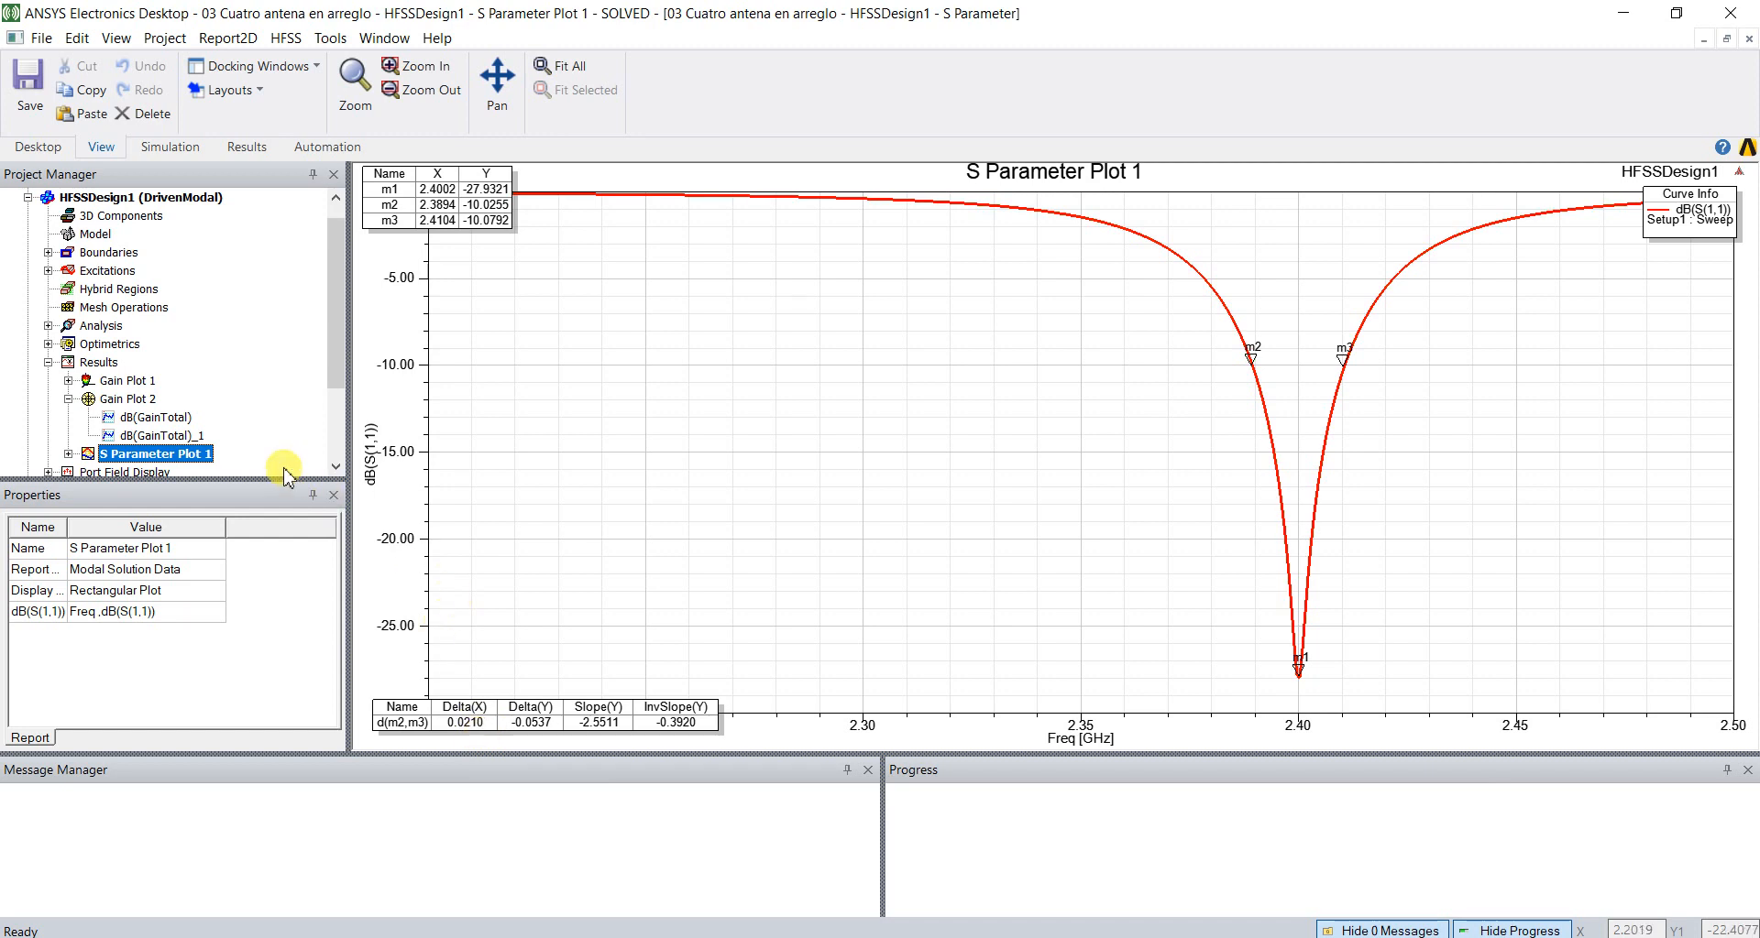
double_click(134, 384)
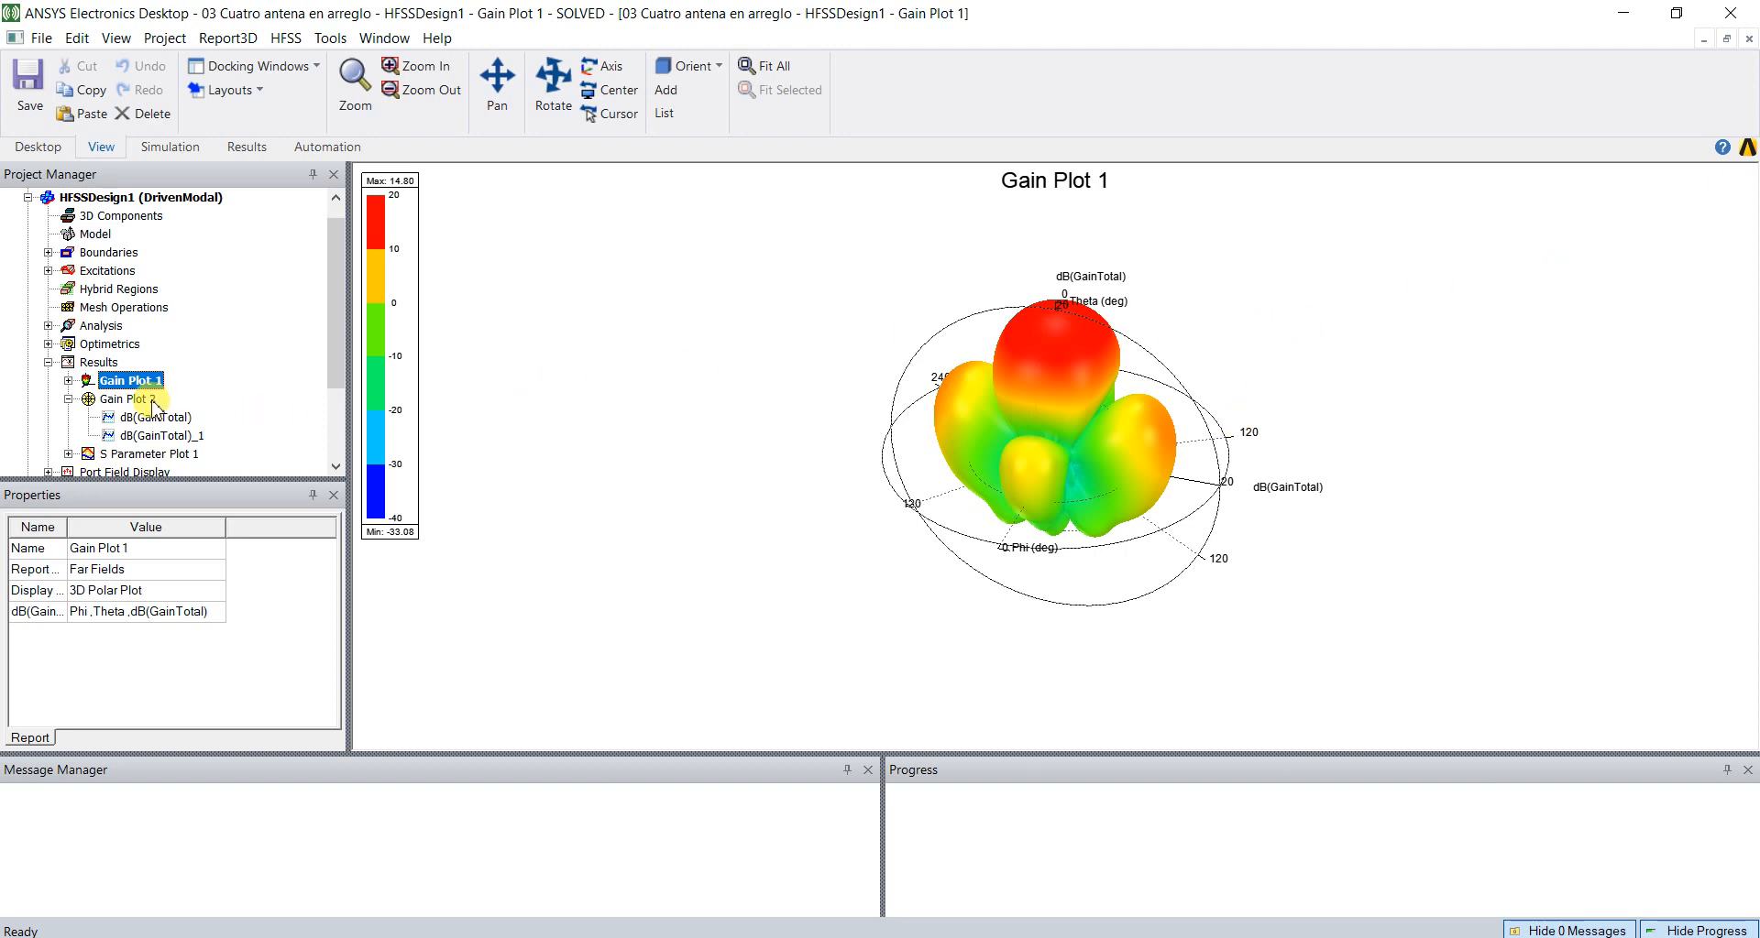
double_click(1623, 230, "alt")
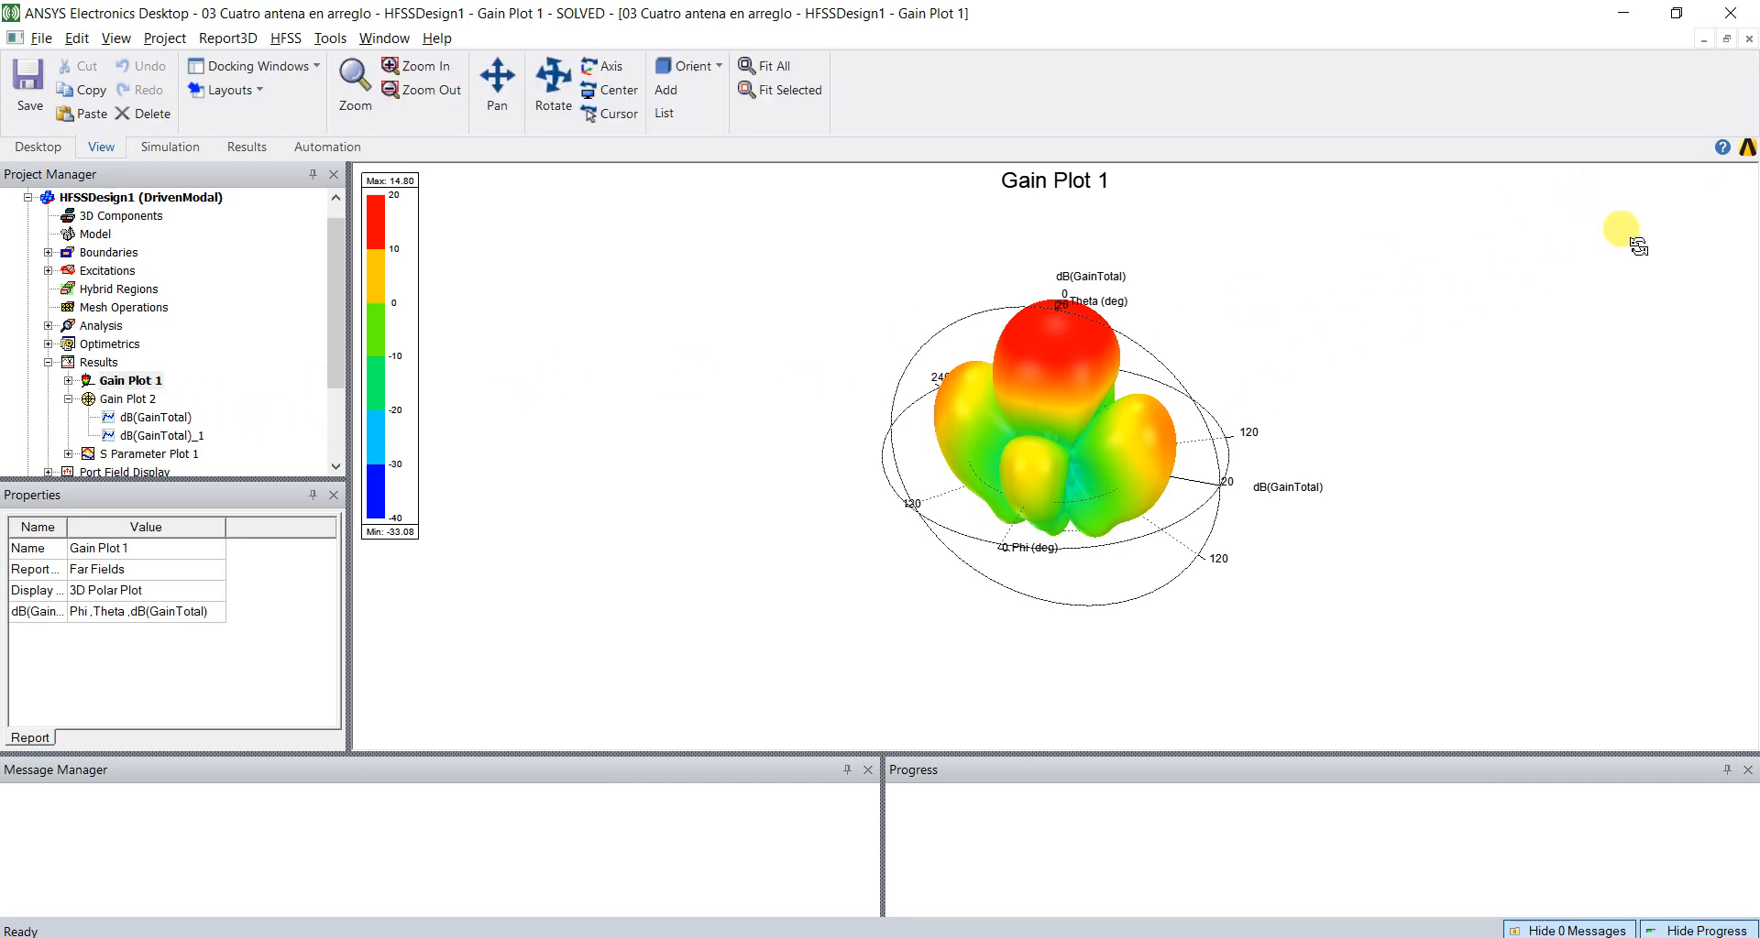
Step: Examine the m1 marker and its curve in the Gain Plot 2 radiation pattern, rechecking S Parameter Plot 1 before returning to it
double_click(136, 400)
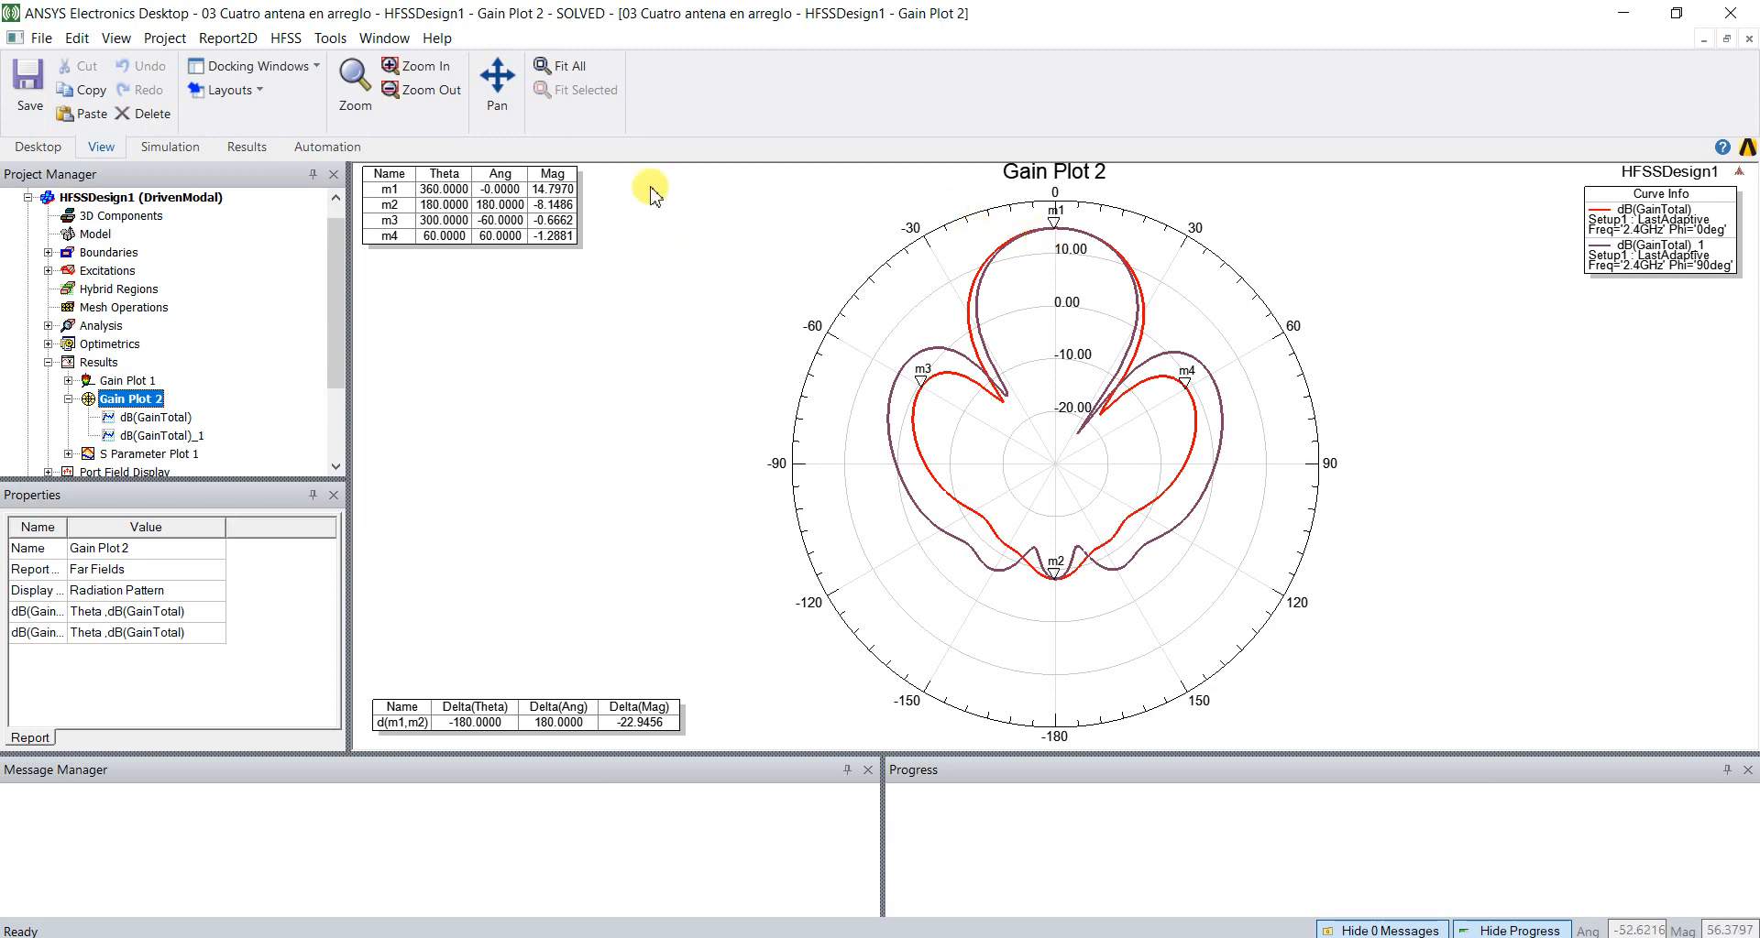
left_click(550, 191)
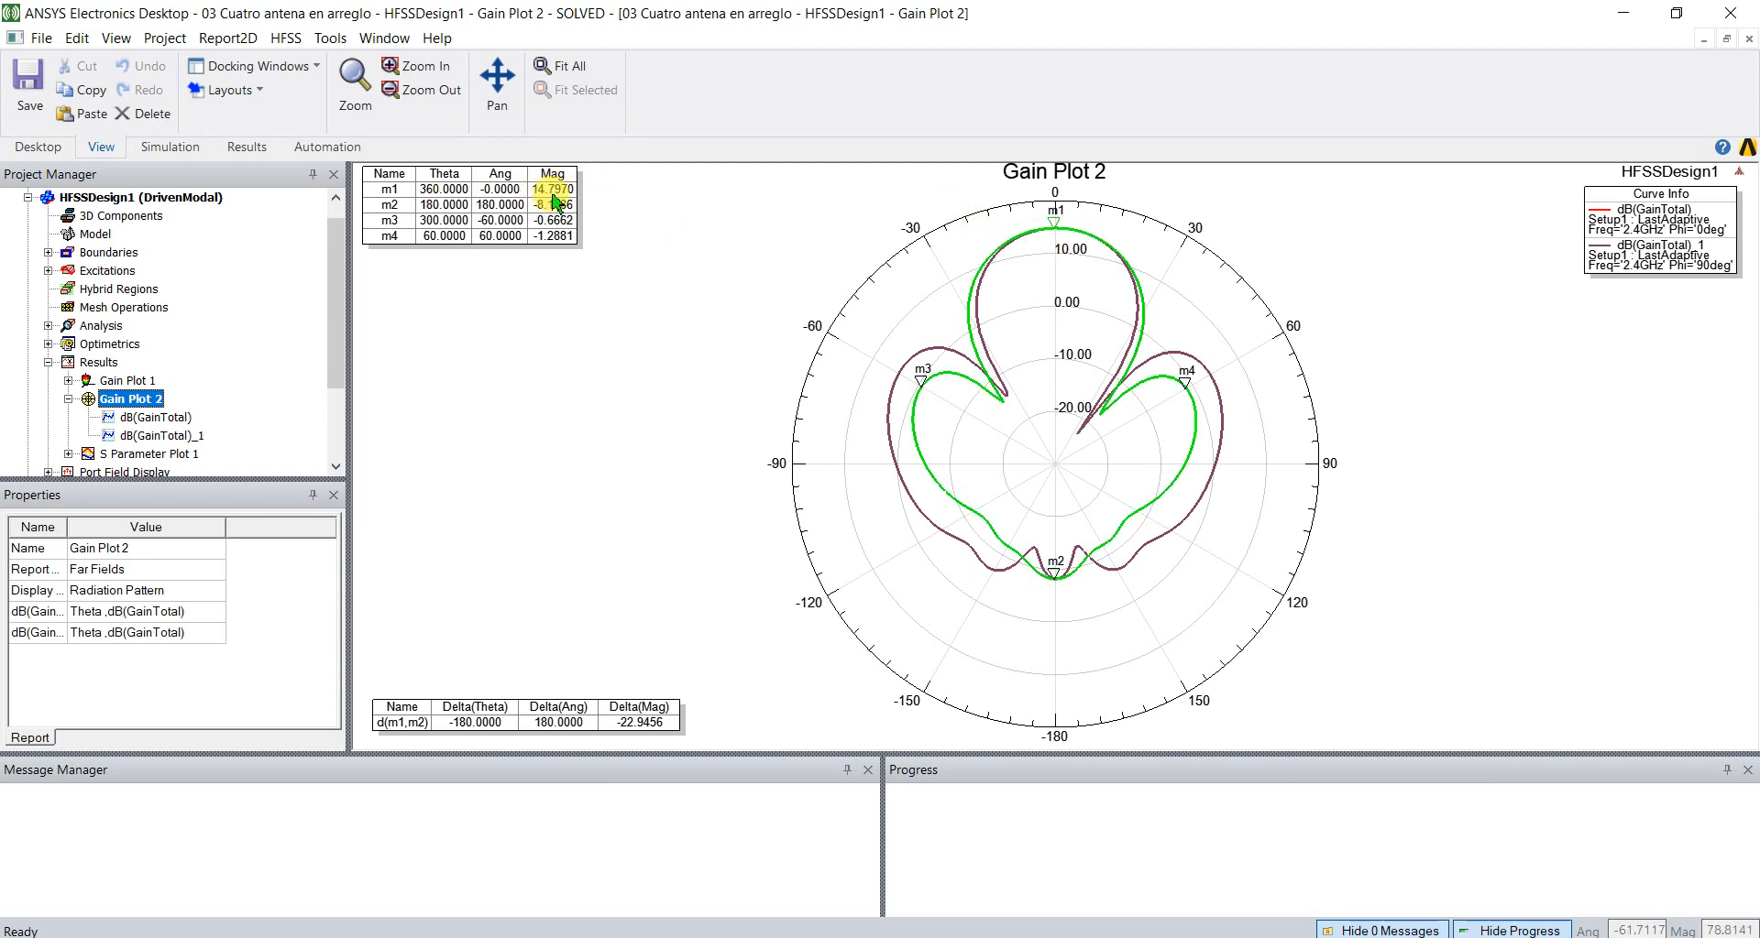
left_click(608, 398)
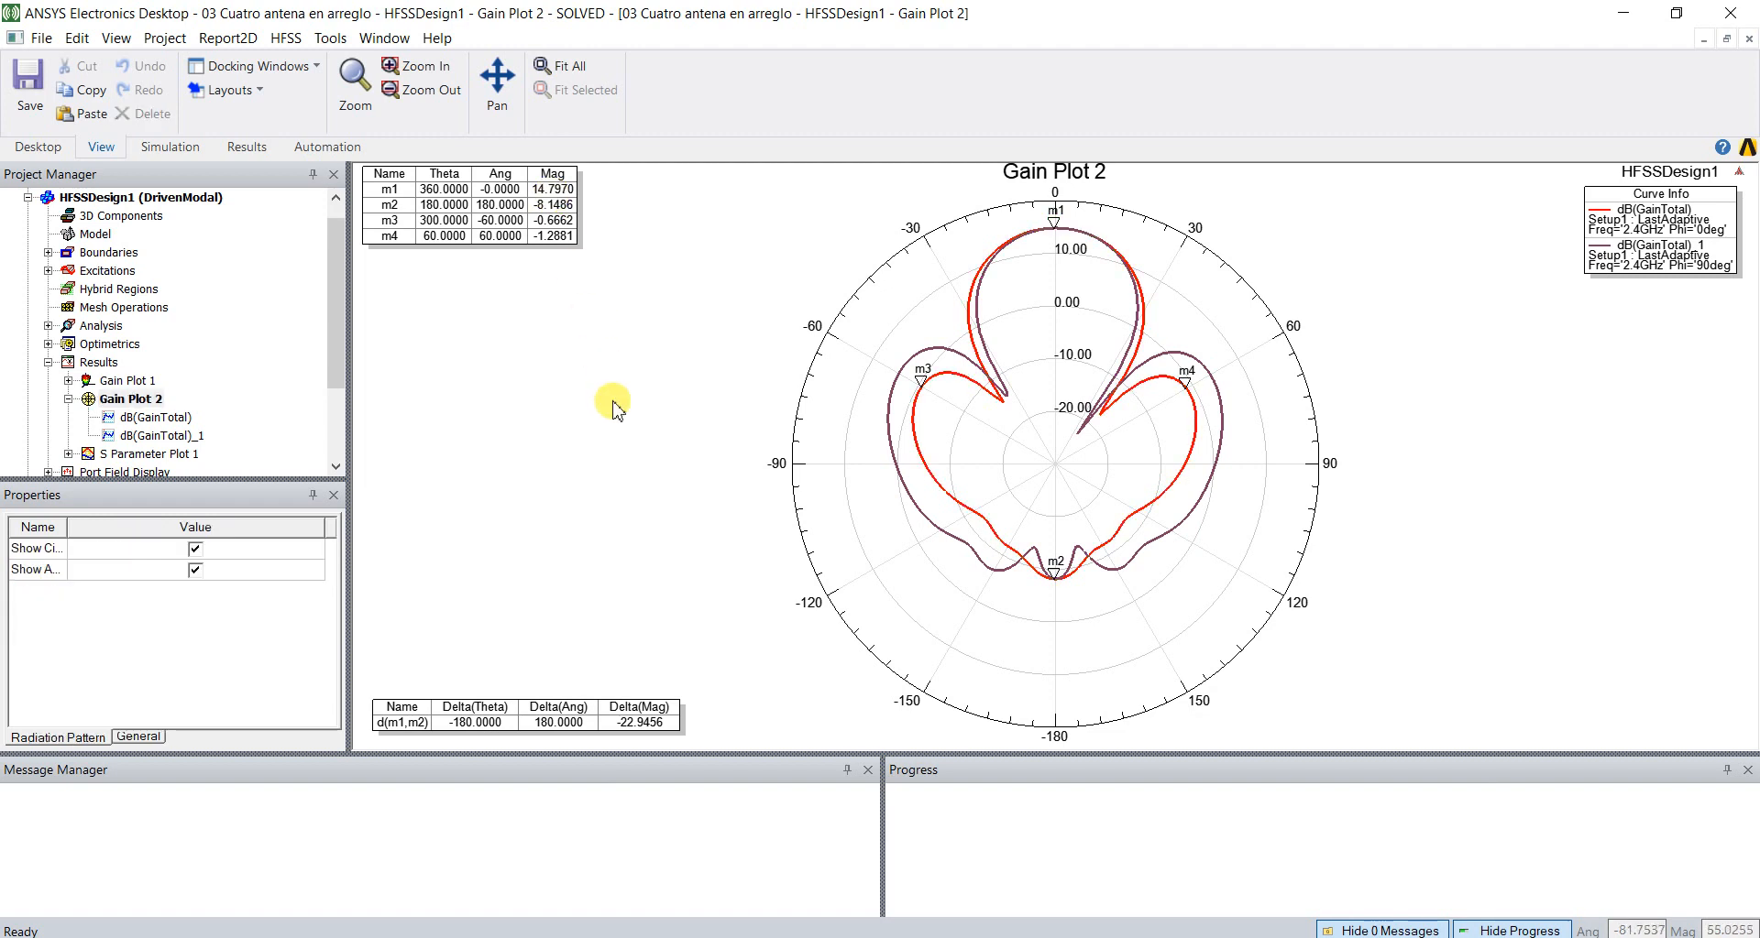
double_click(156, 455)
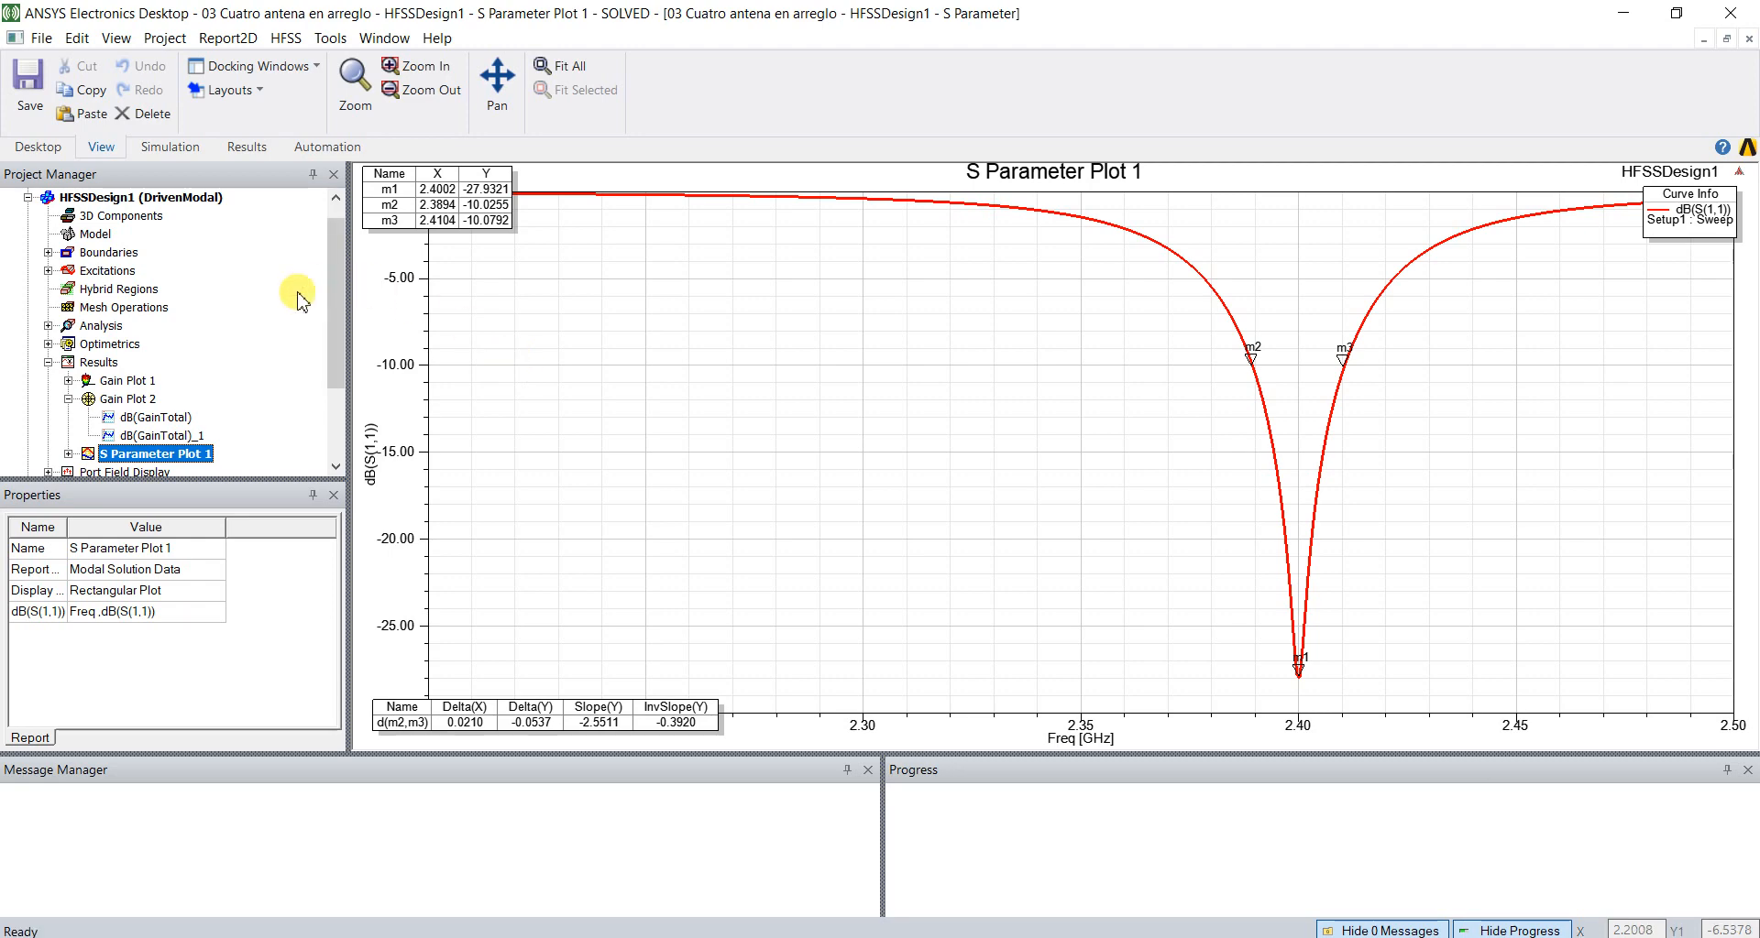
left_click(144, 401)
Step: Show the Mag_E1 E-field overlay on the four-patch array and start its existing phase-swept Animation1
scroll(332, 438, "down", 2)
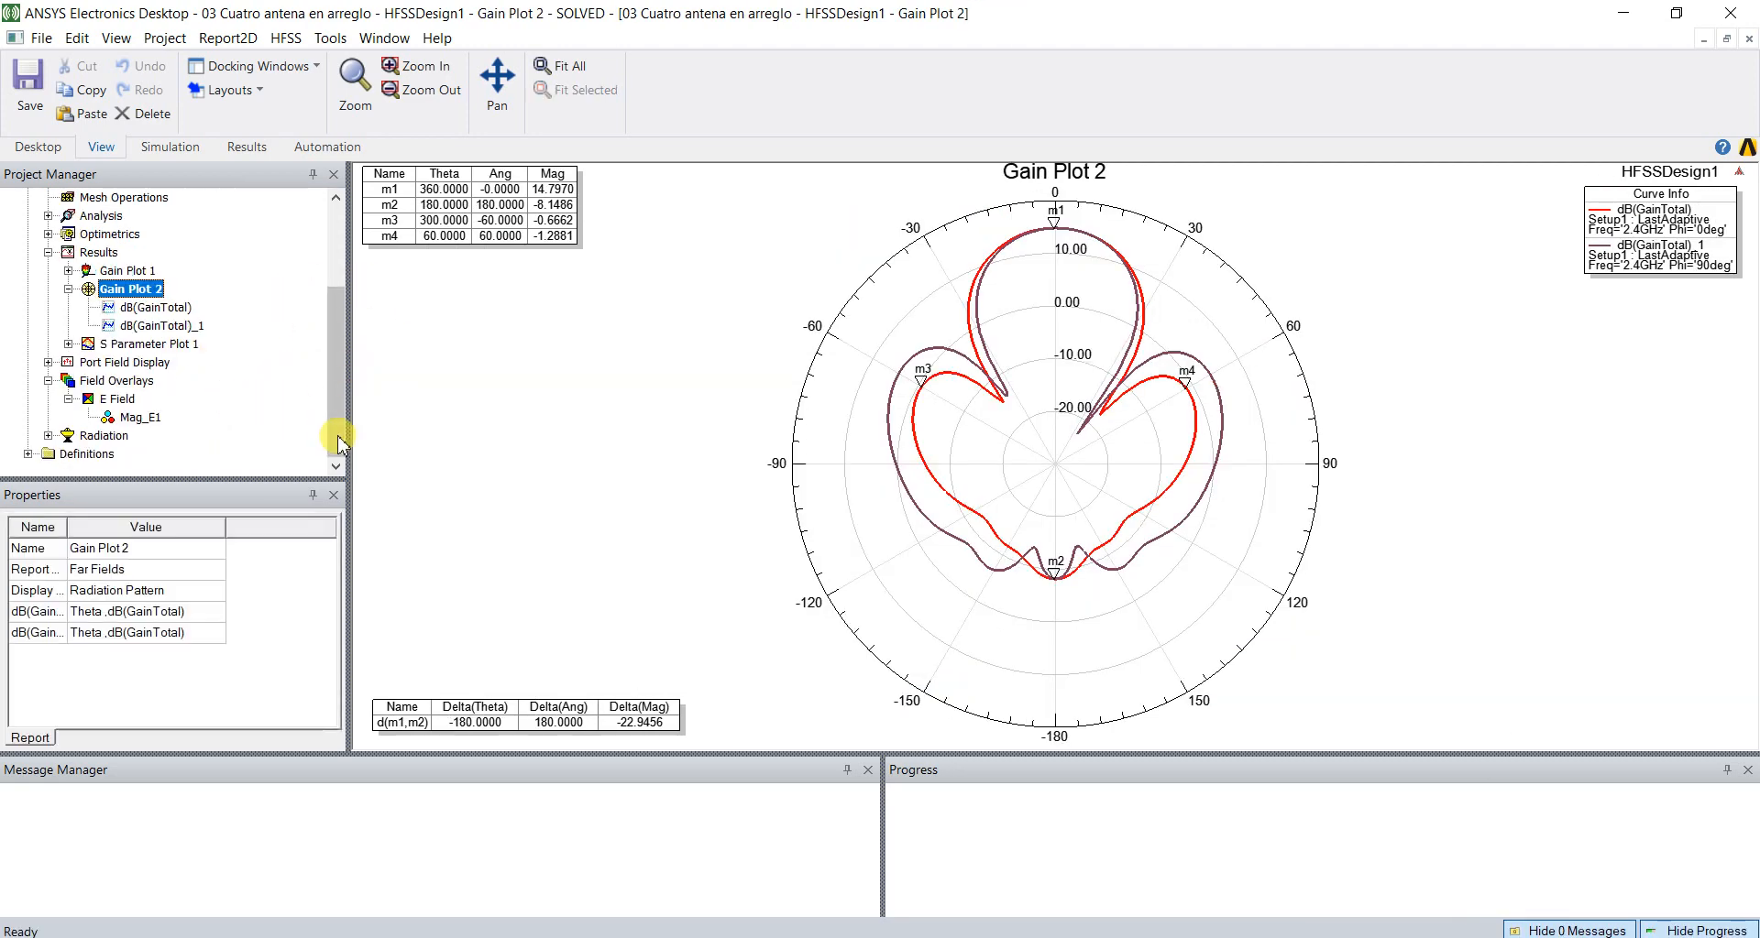
left_click(136, 419)
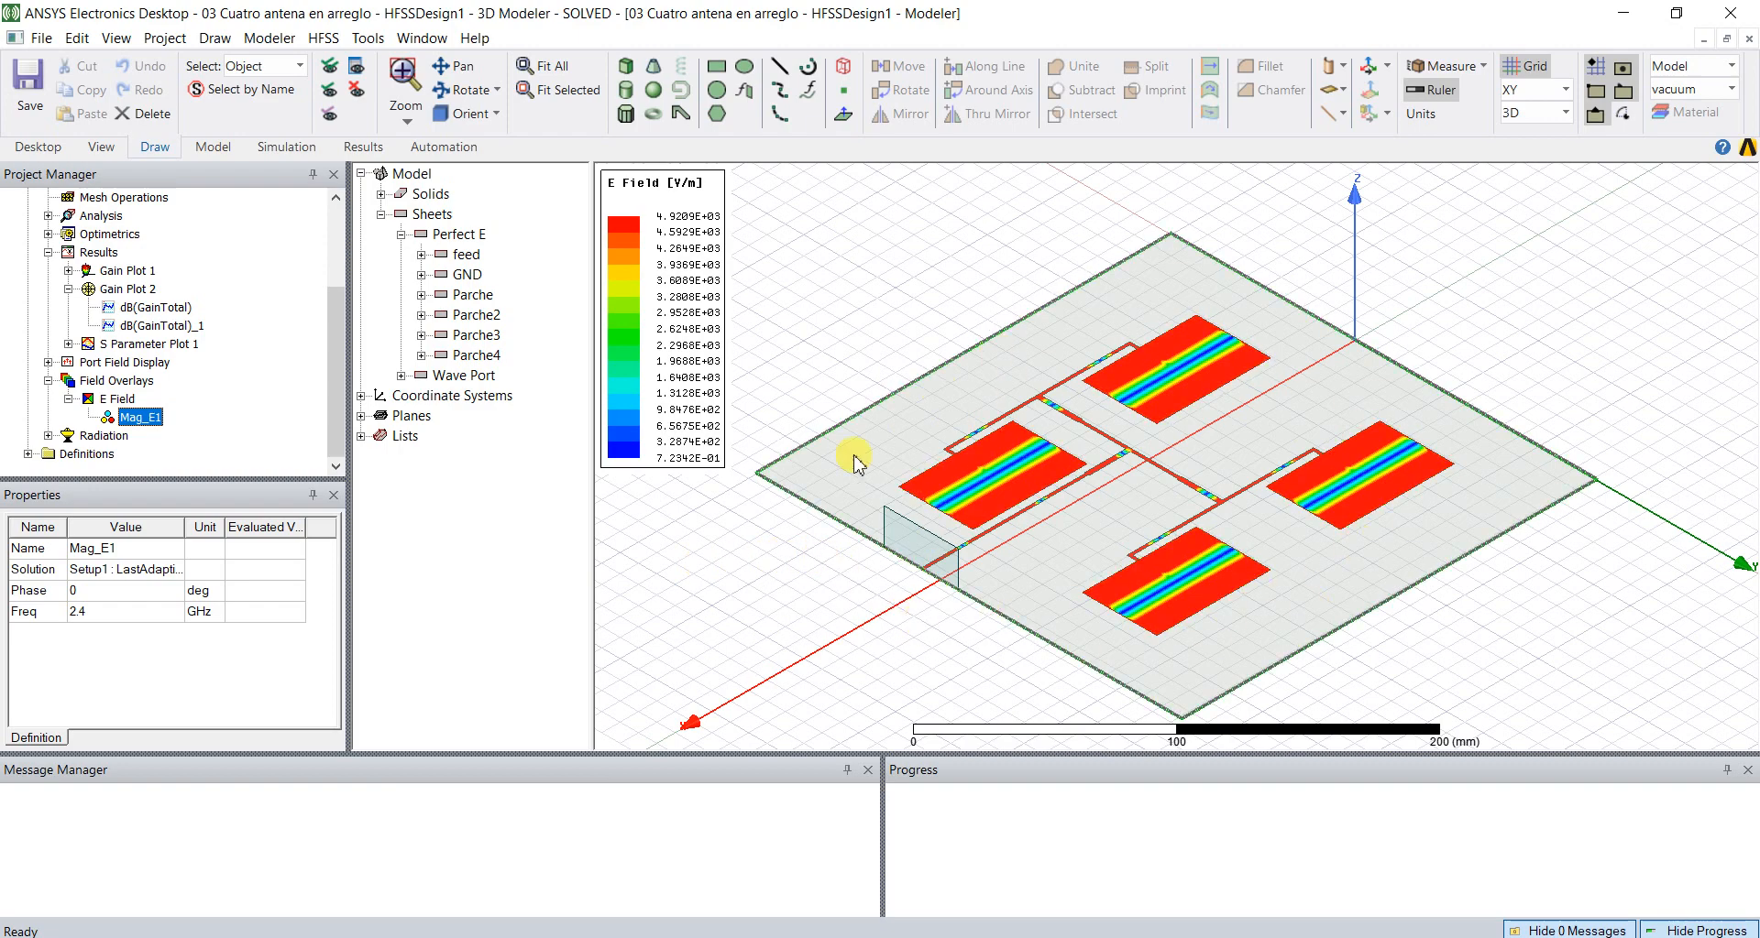
left_click(779, 576)
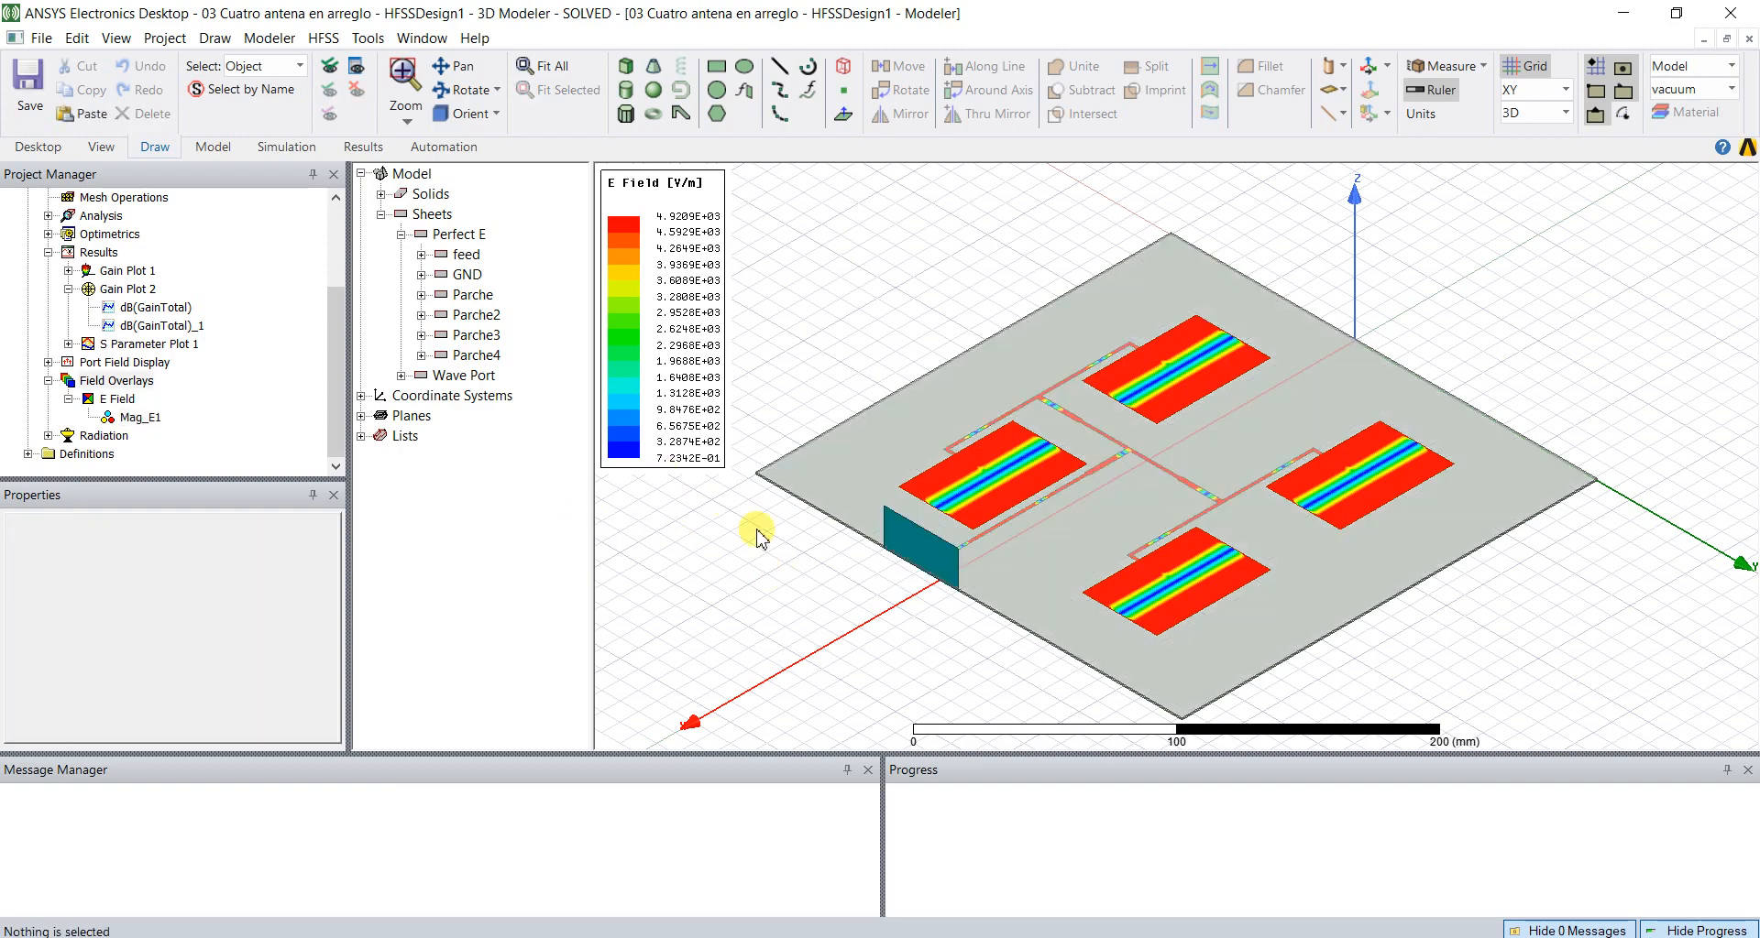
right_click(138, 417)
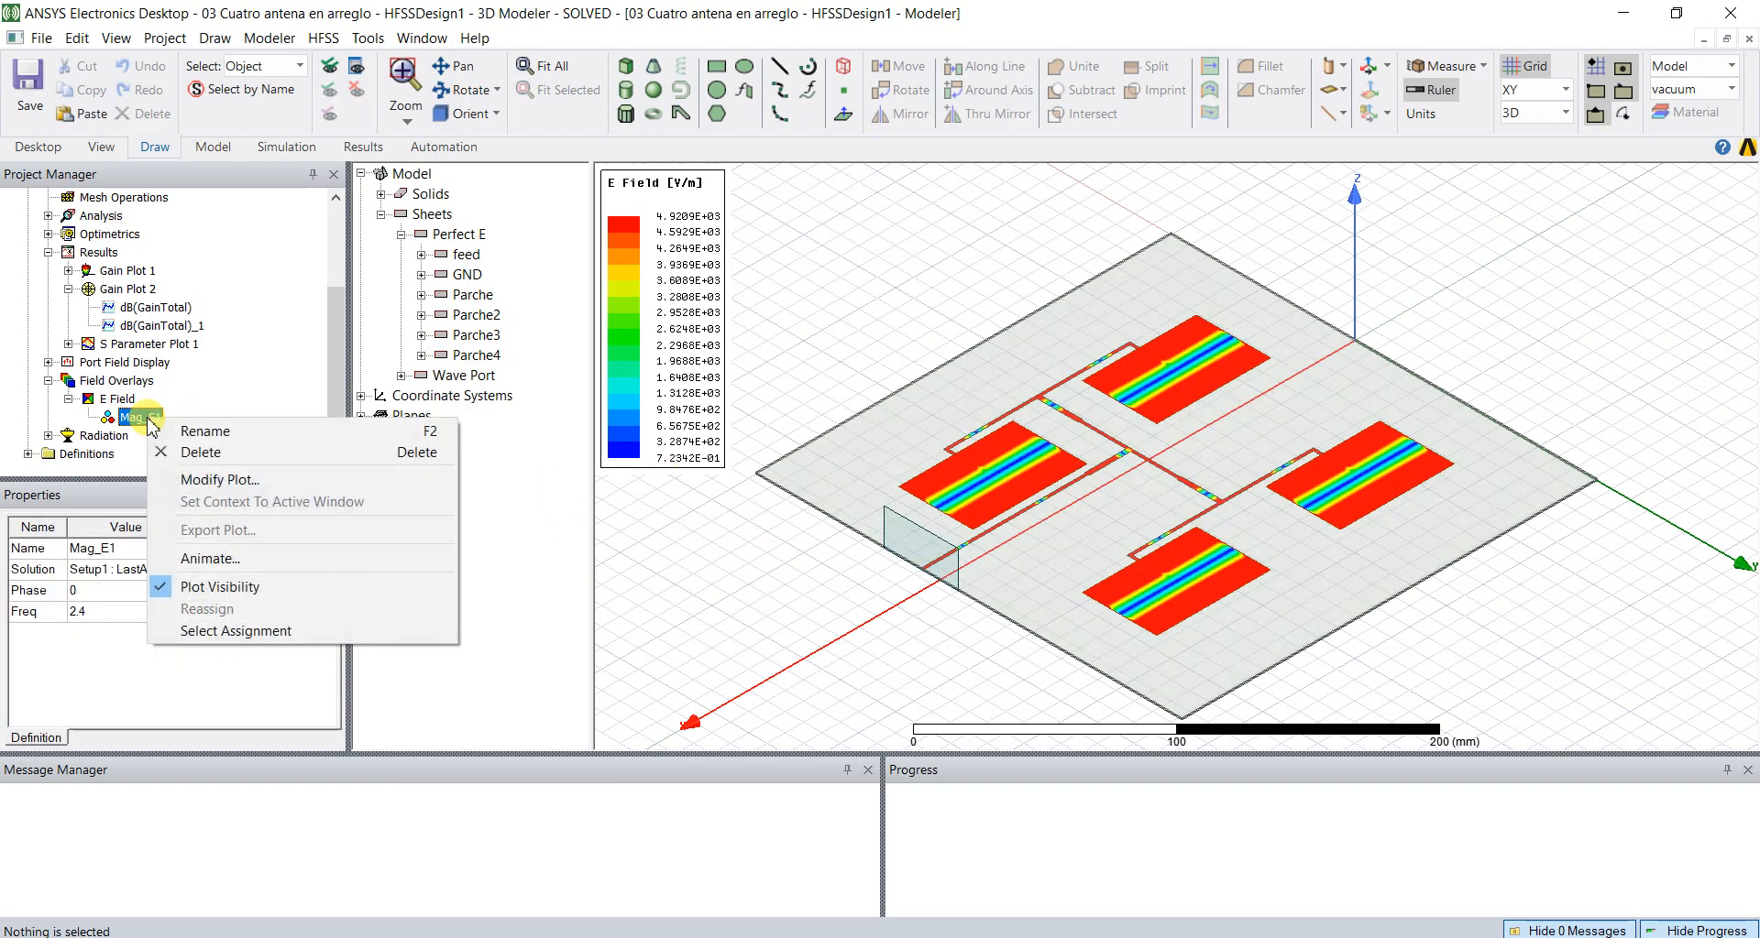
left_click(222, 560)
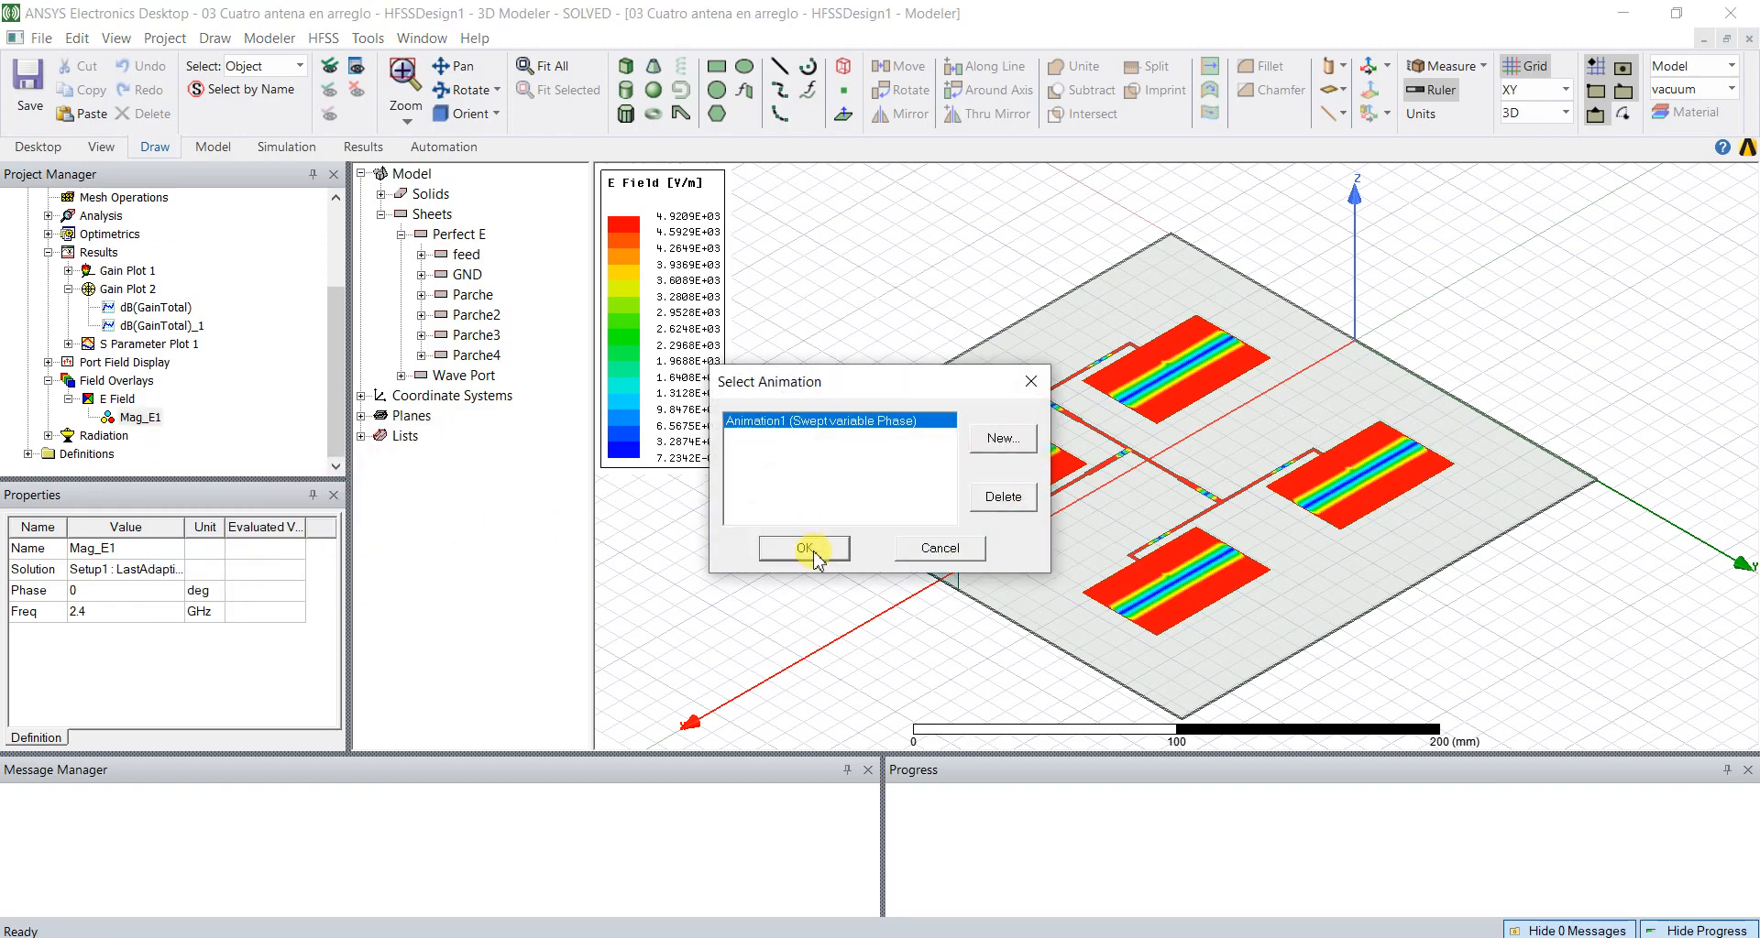
left_click(804, 549)
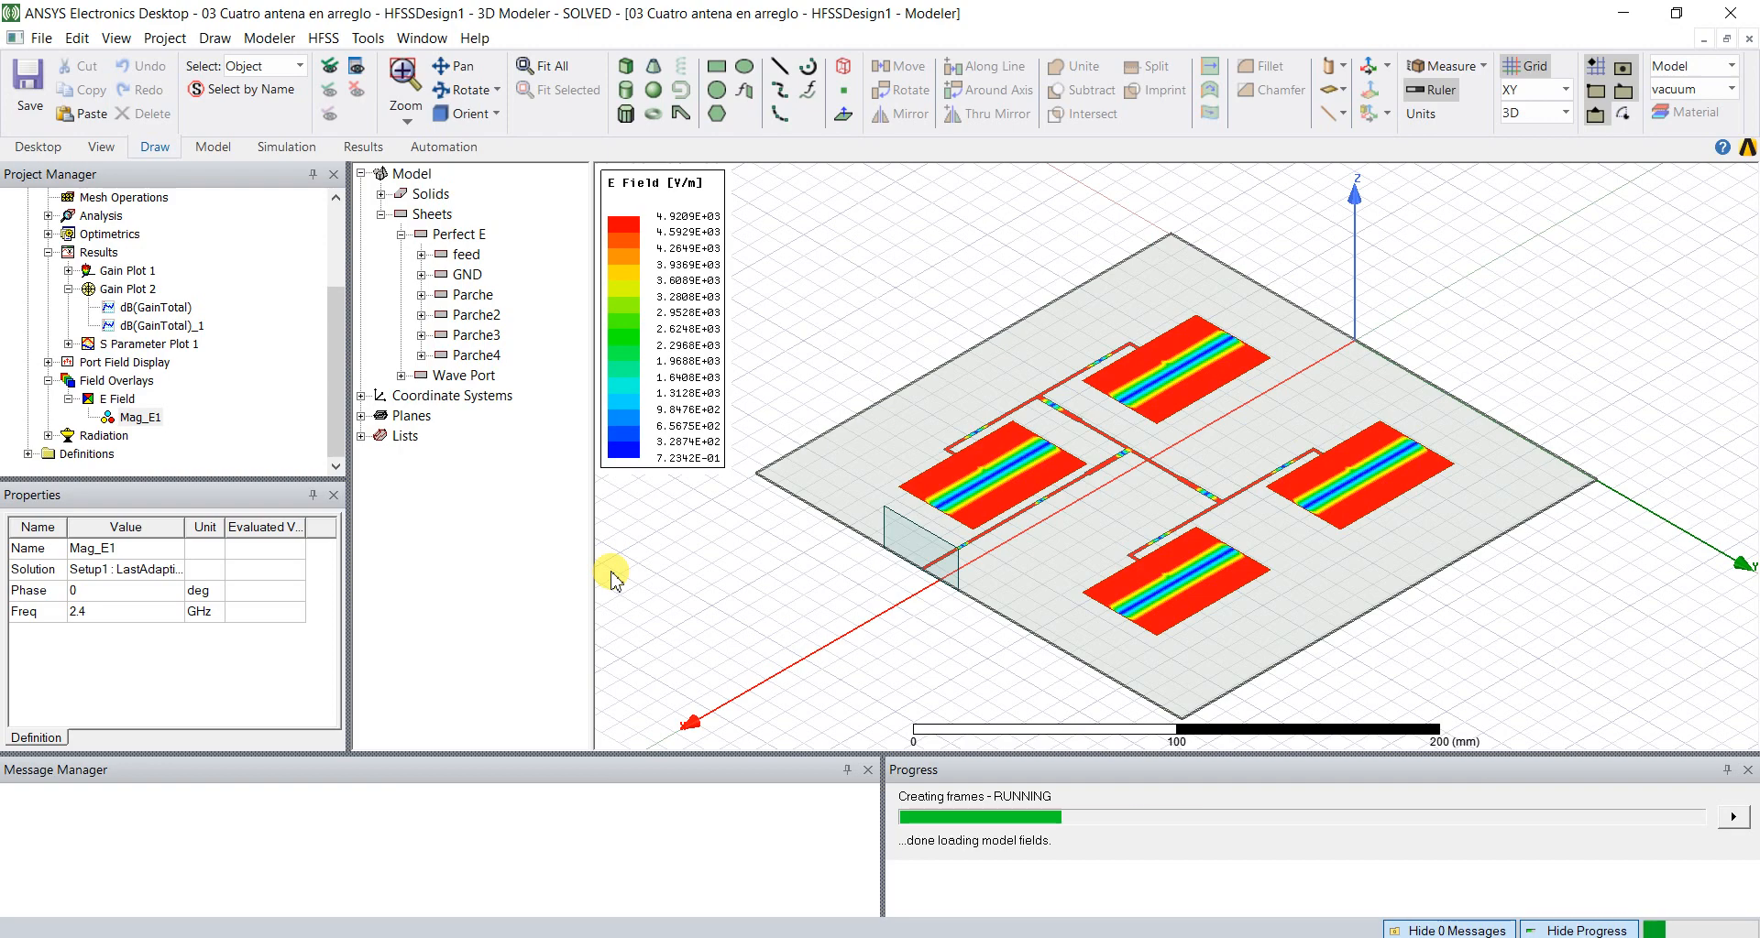